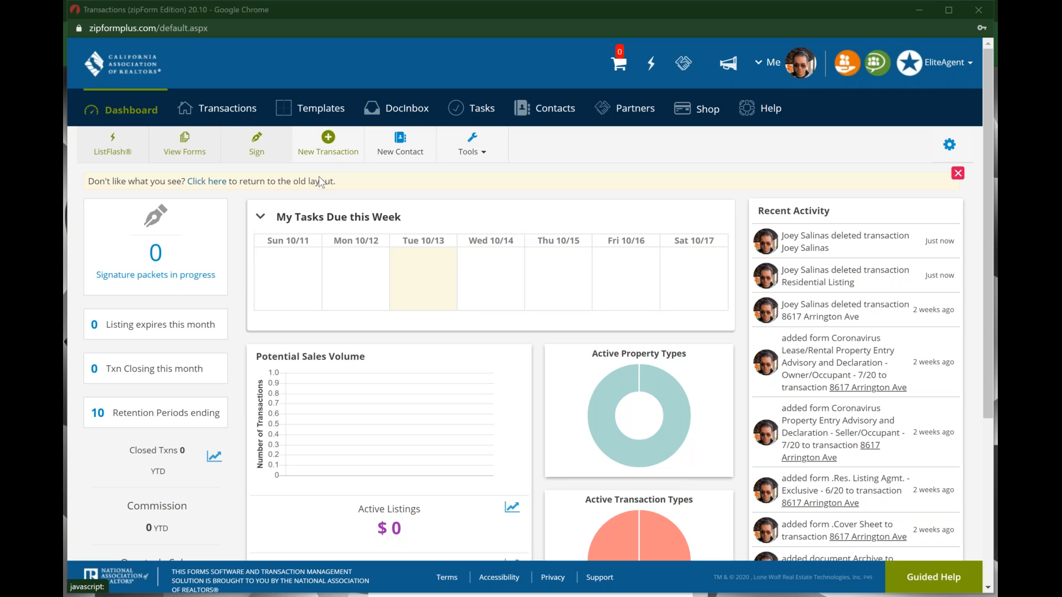
Step: Switch the dashboard to the old layout, then back to the new layout
left_click(207, 183)
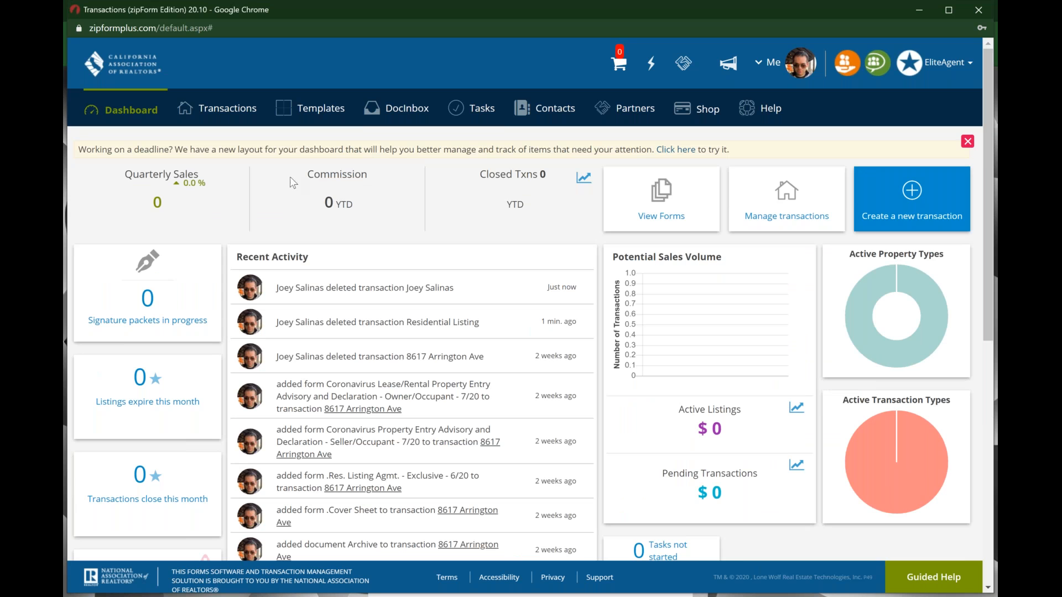
left_click(437, 285)
key("ctrl")
key("ctrl")
key("ctrl")
key("ctrl")
key("ctrl")
key("ctrl")
key("ctrl")
left_click(683, 151)
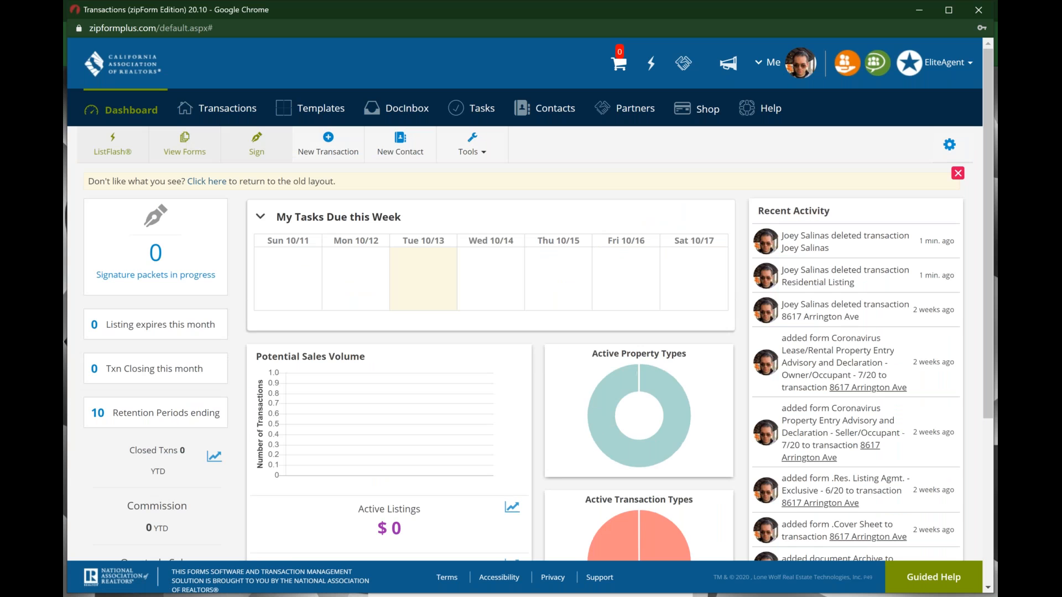
key("ctrl")
key("ctrl")
key("ctrl")
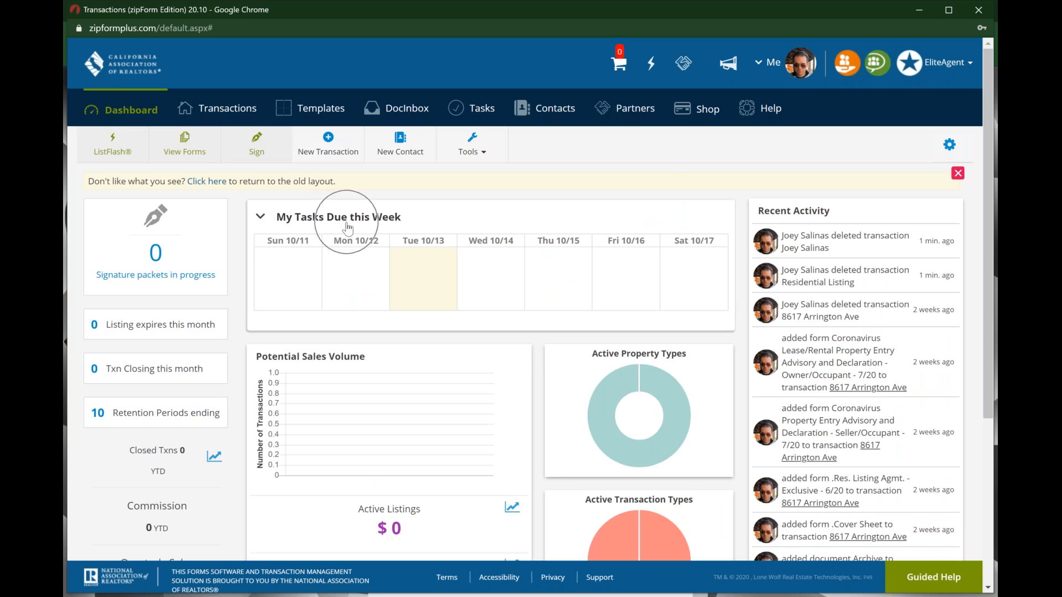
key("ctrl")
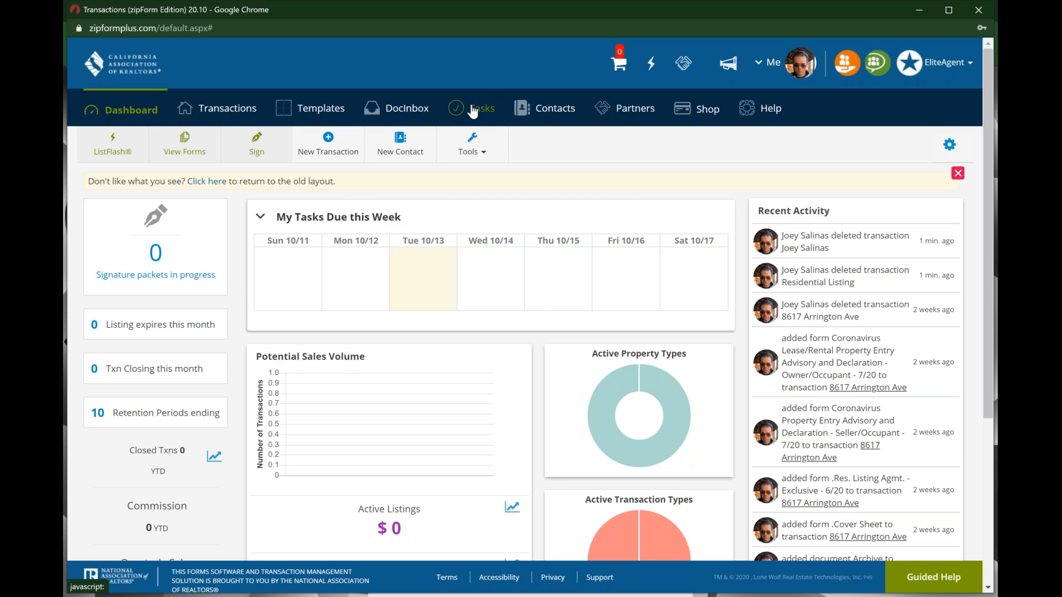
key("ctrl")
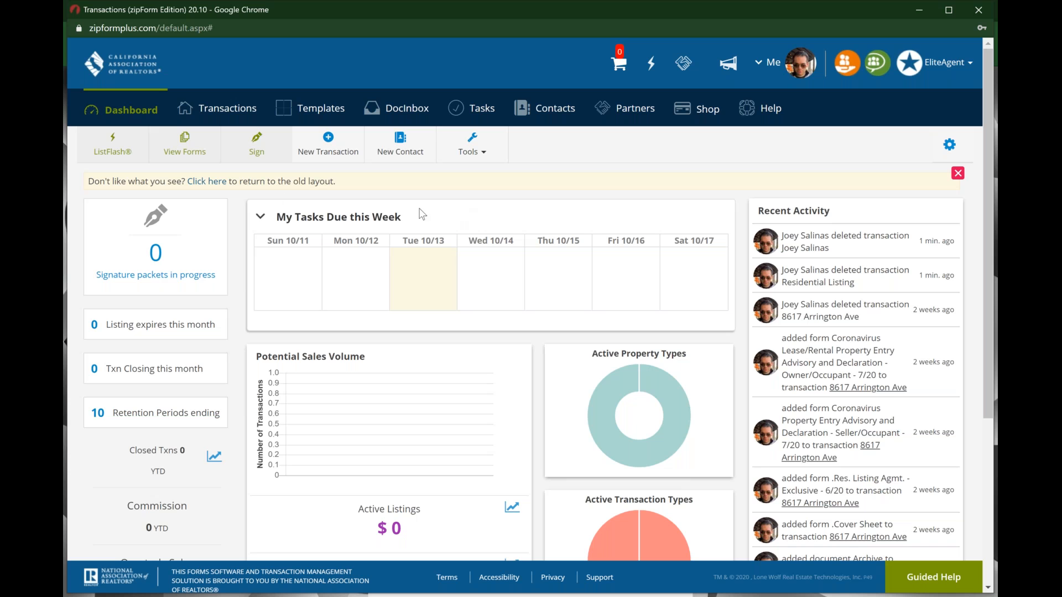
Step: Open Transactions and display the Jul 24 2020 listing as a card instead of a row
left_click(224, 112)
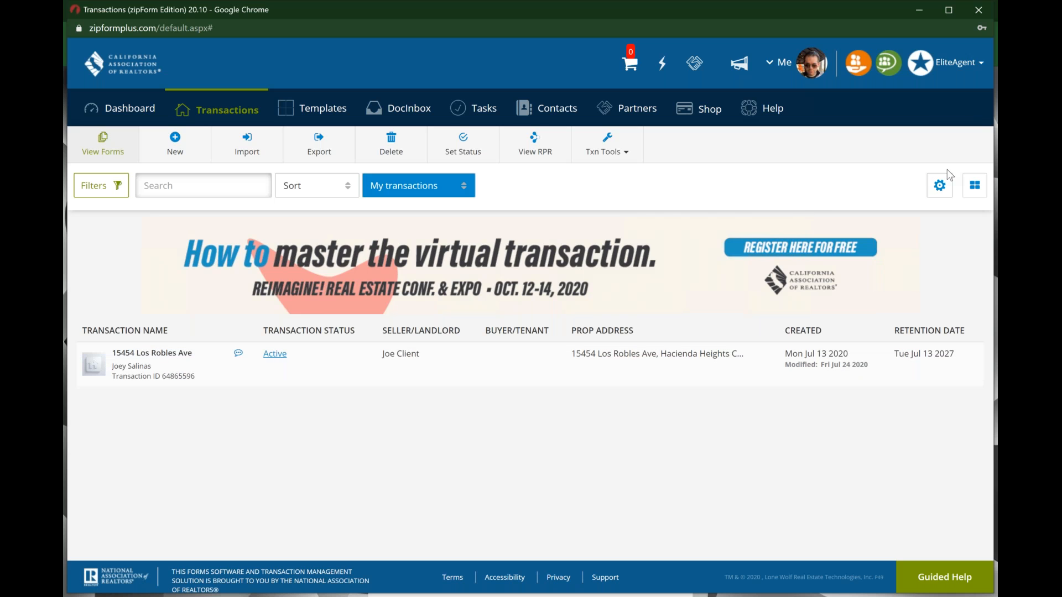
key("ctrl")
key("ctrl")
key("ctrl")
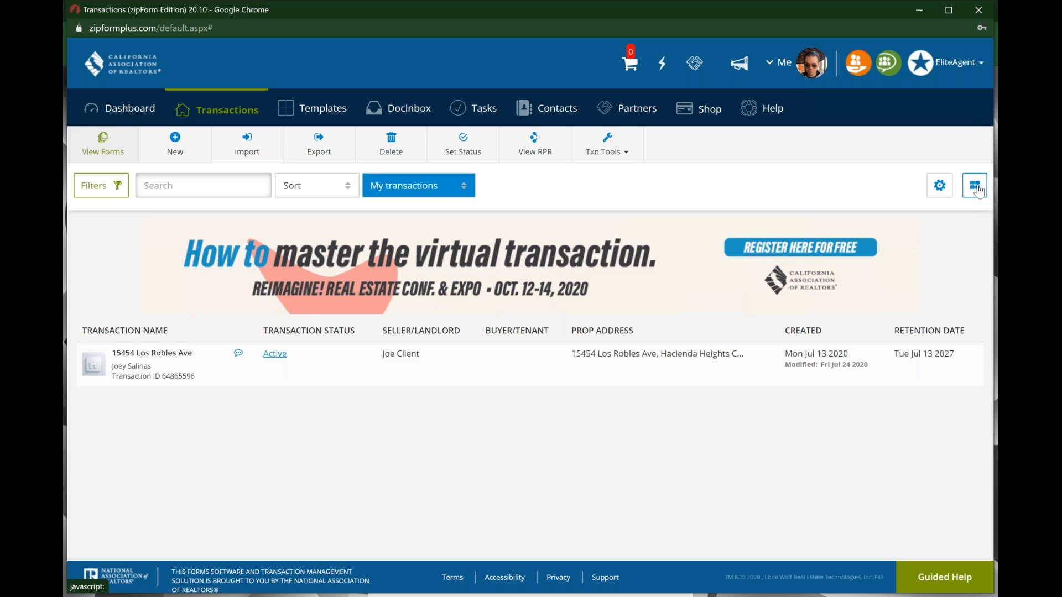
left_click(978, 191)
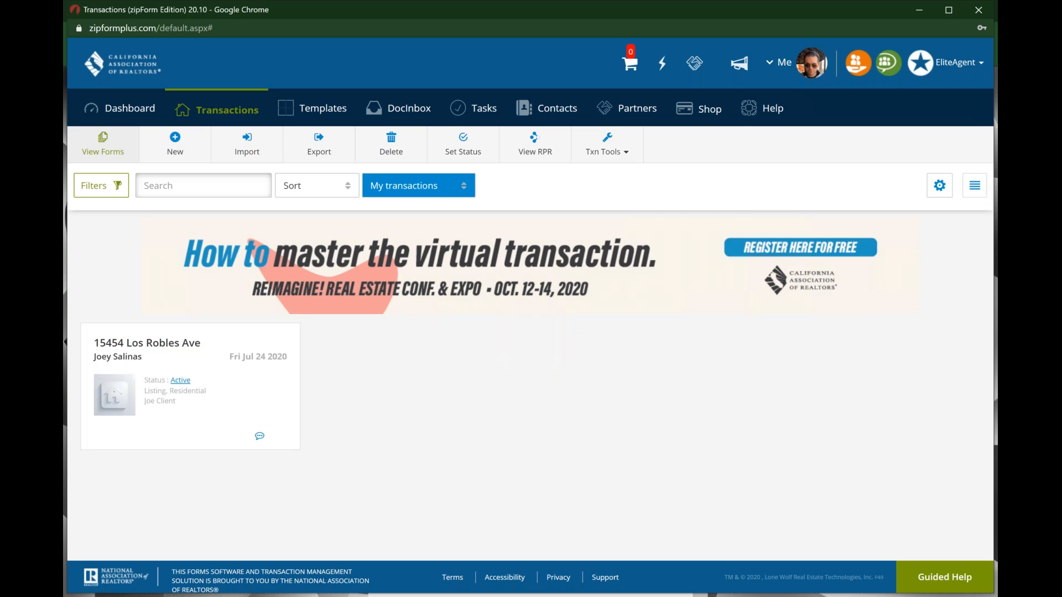
key("ctrl")
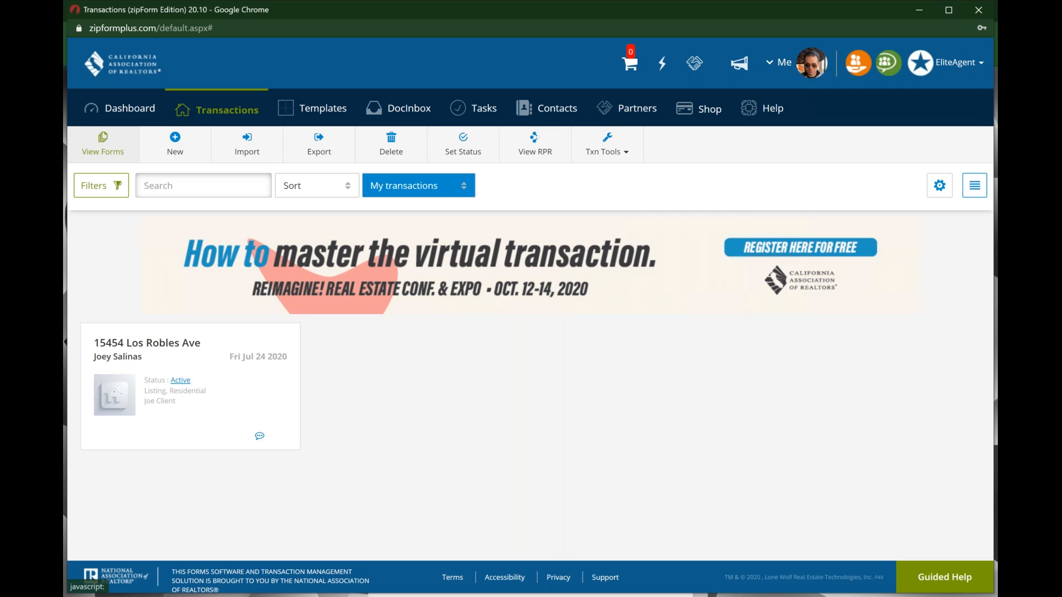
left_click(975, 186)
left_click(974, 187)
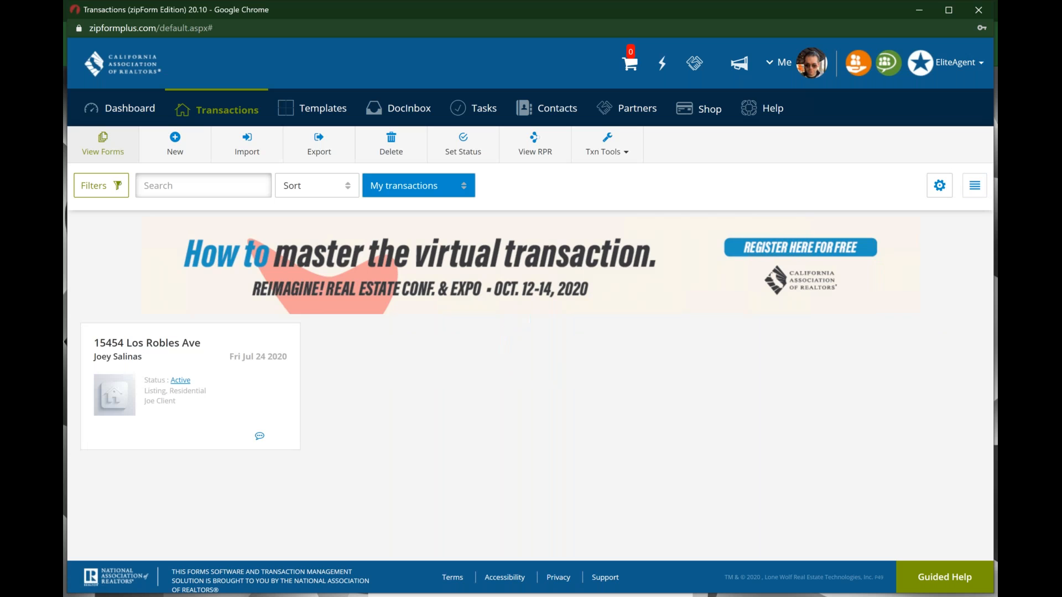
key("ctrl")
key("ctrl")
key("ctrl")
key("ctrl")
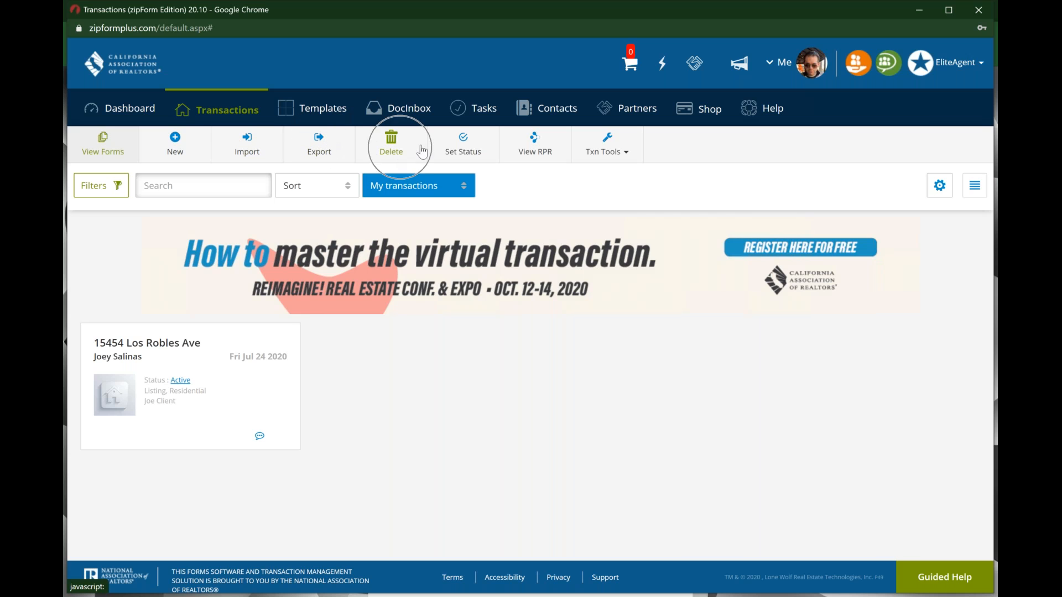
key("ctrl")
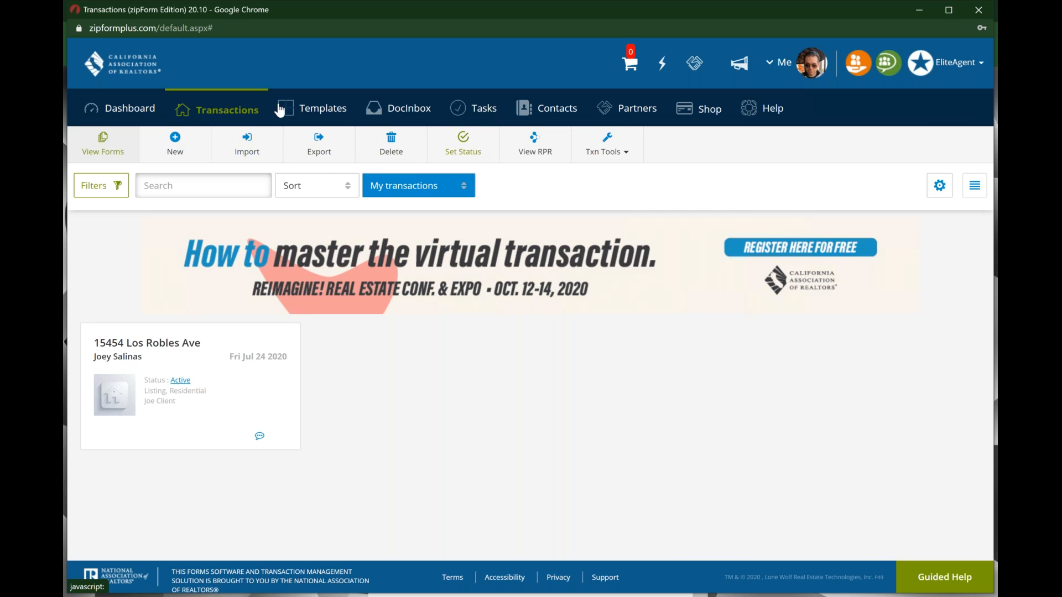
key("ctrl")
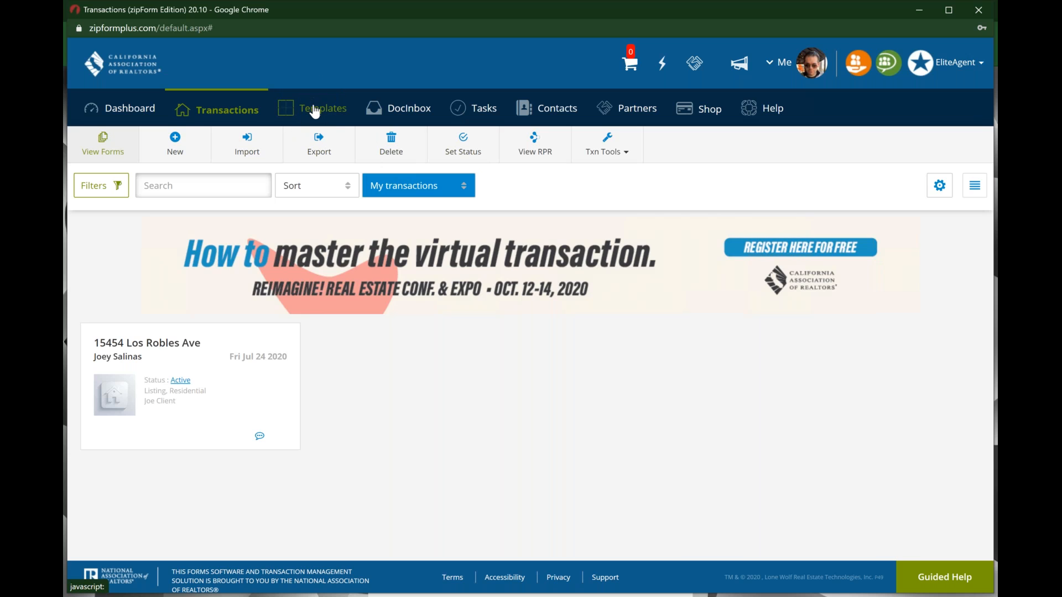
Step: Open the Templates page listing the Res. Purch. and vacant auto templates, then bring up the DocInbox menu
left_click(315, 110)
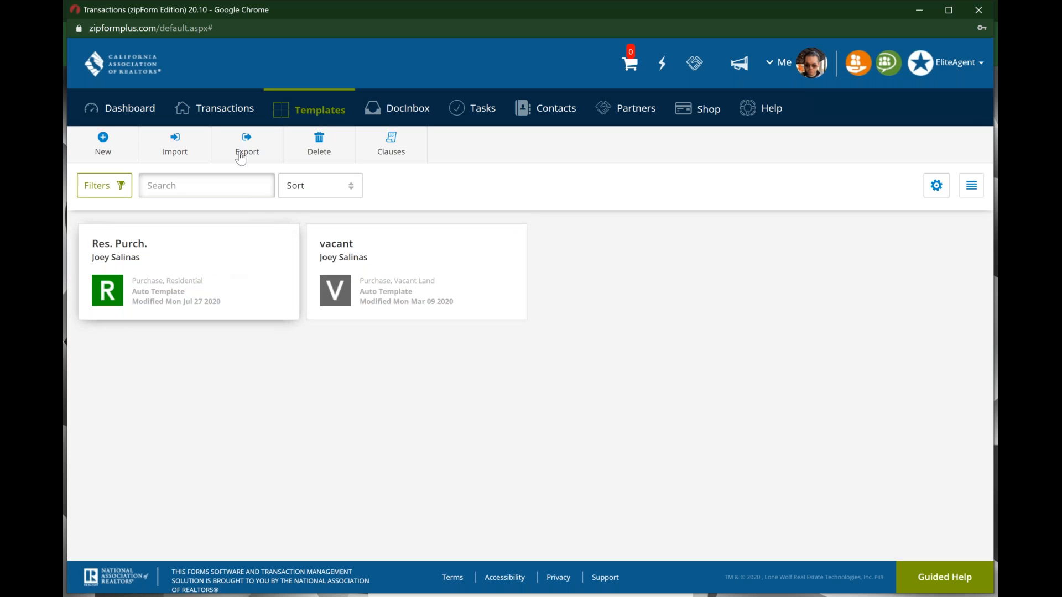
left_click(125, 250)
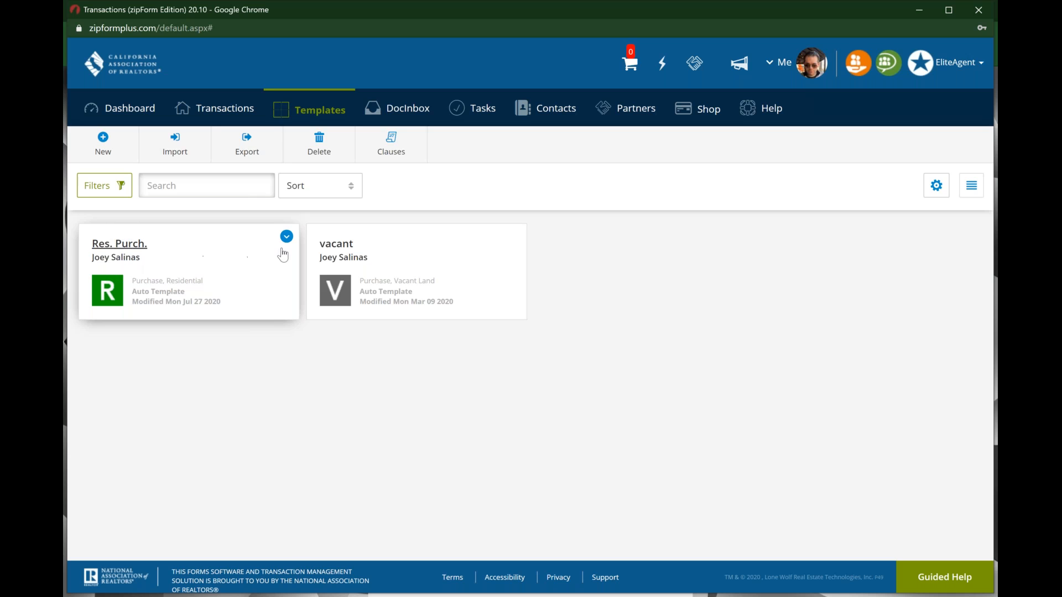
left_click(379, 244)
left_click(378, 244)
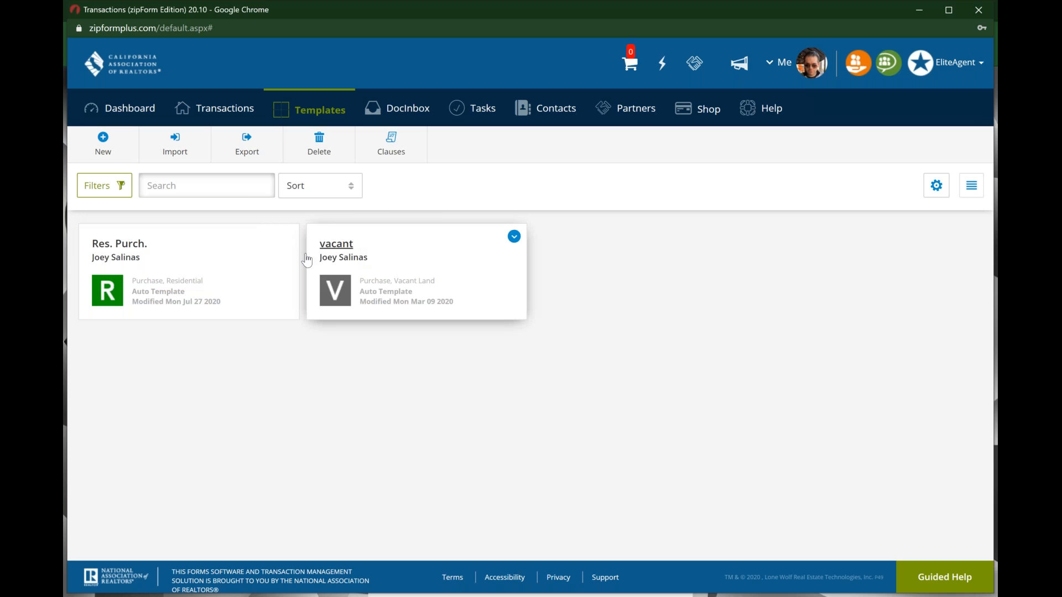
left_click(320, 107)
key("ctrl")
key("ctrl")
key("ctrl")
key("ctrl")
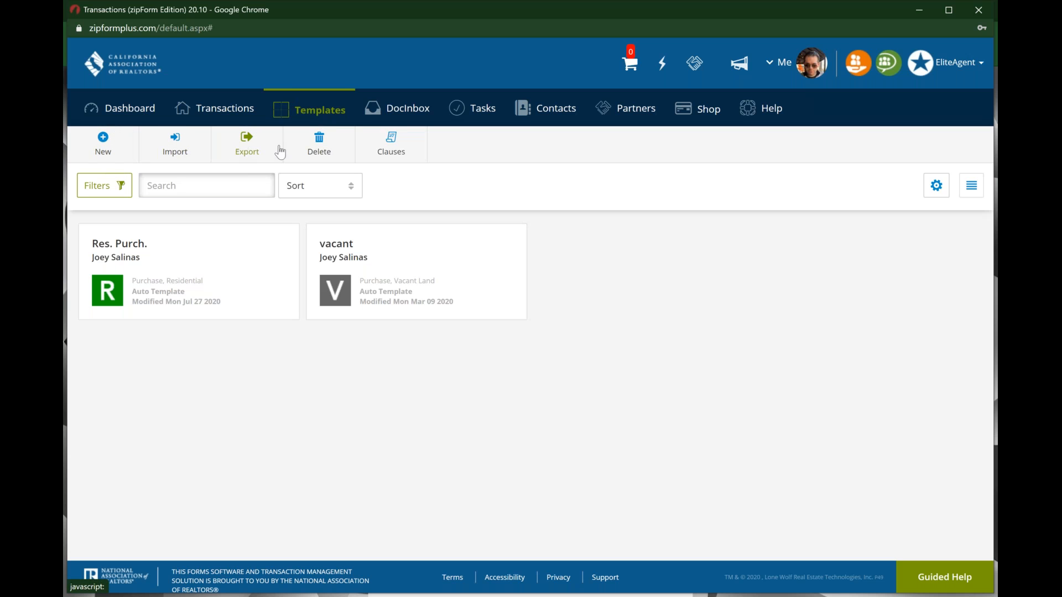
key("ctrl")
key("ctrl")
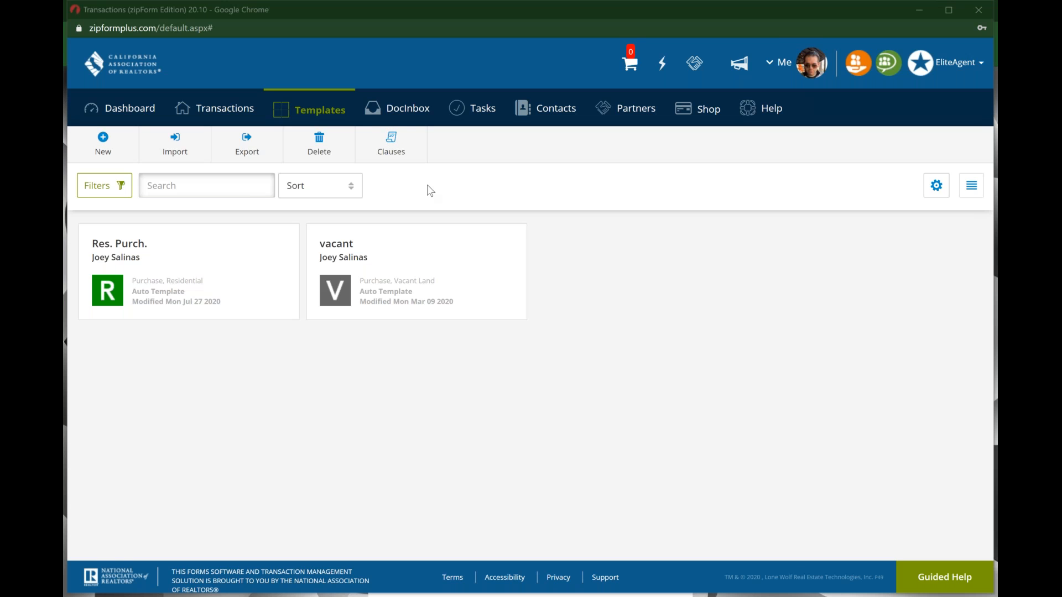
left_click(416, 113)
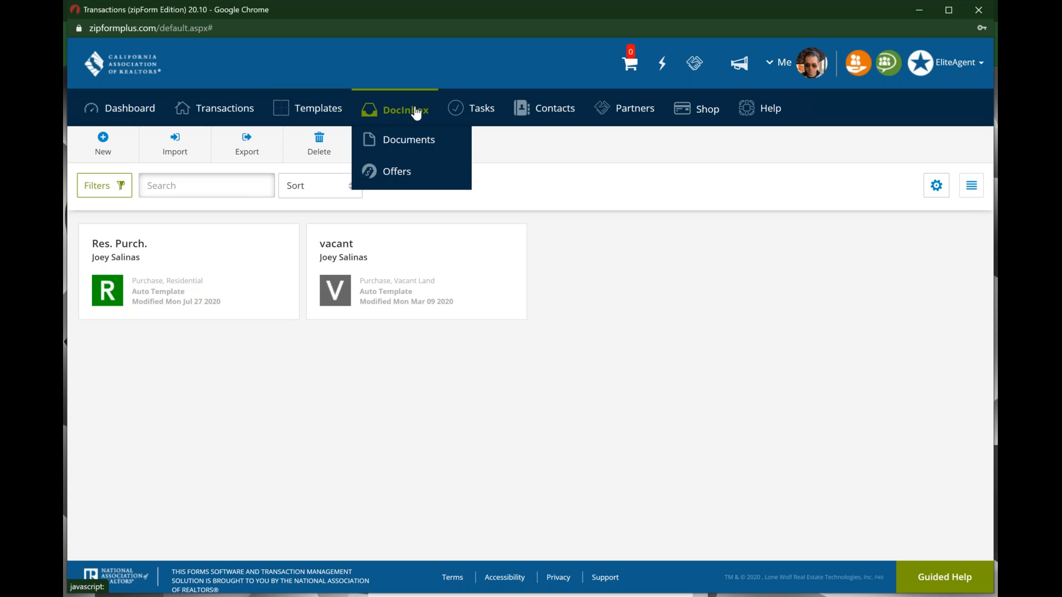
Step: Open DocInbox Documents and view the Add Doc upload sources without adding anything
left_click(414, 142)
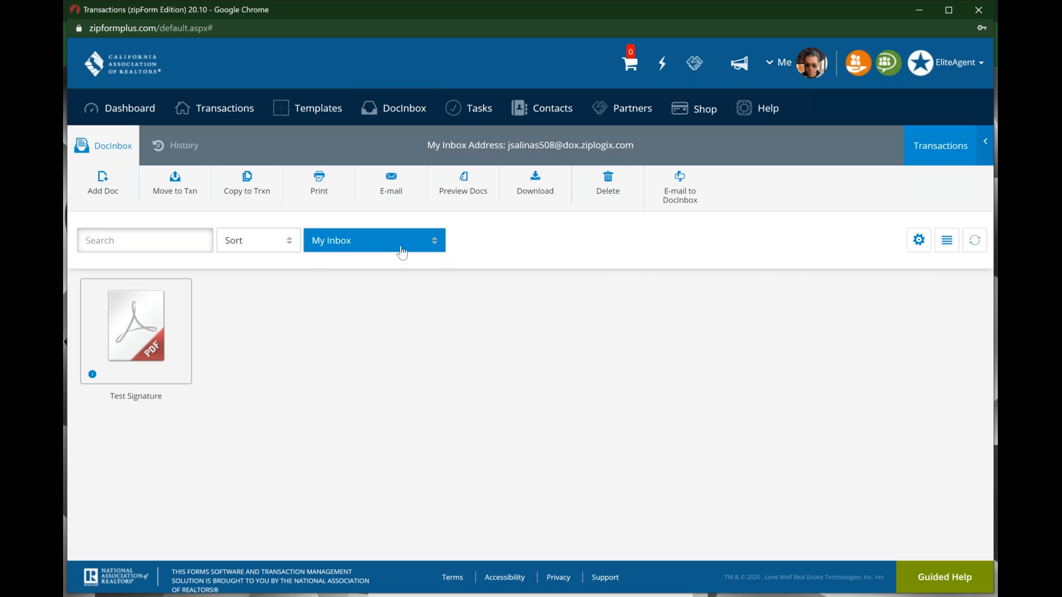
mouse_move(163, 352)
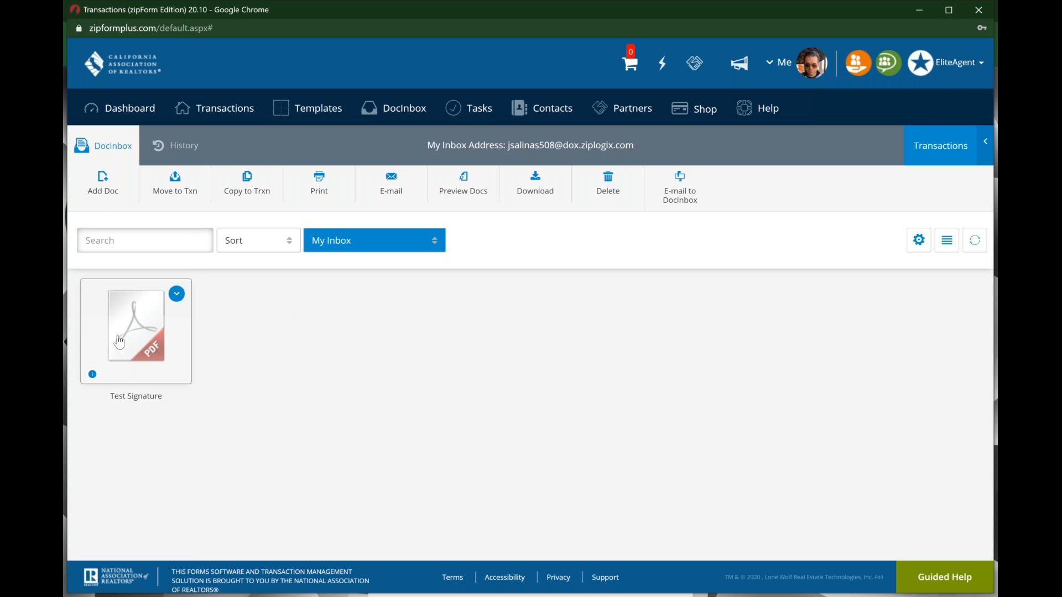
left_click(108, 187)
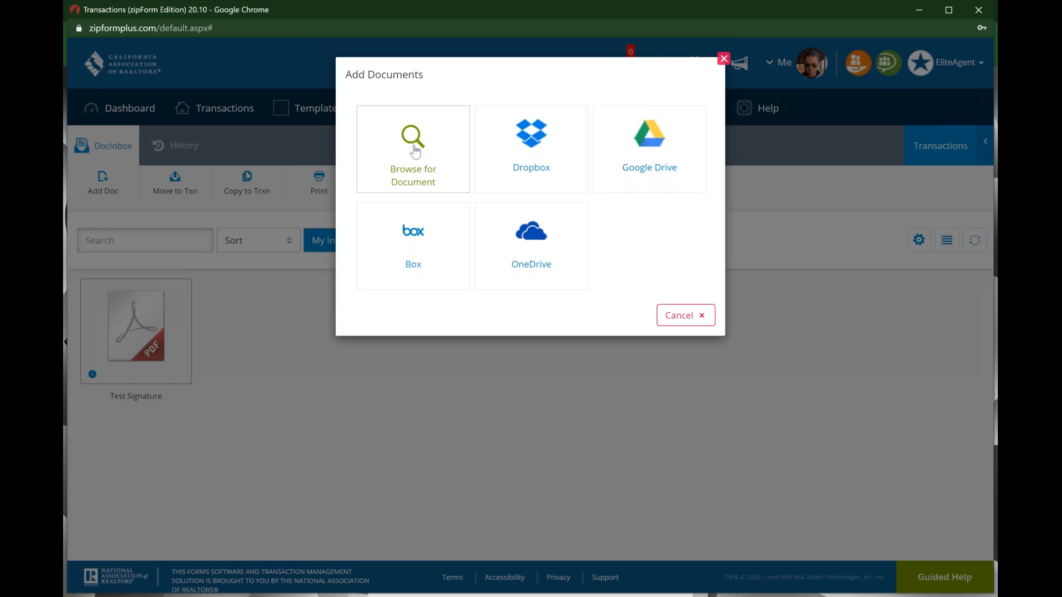
left_click(415, 150)
left_click(530, 140)
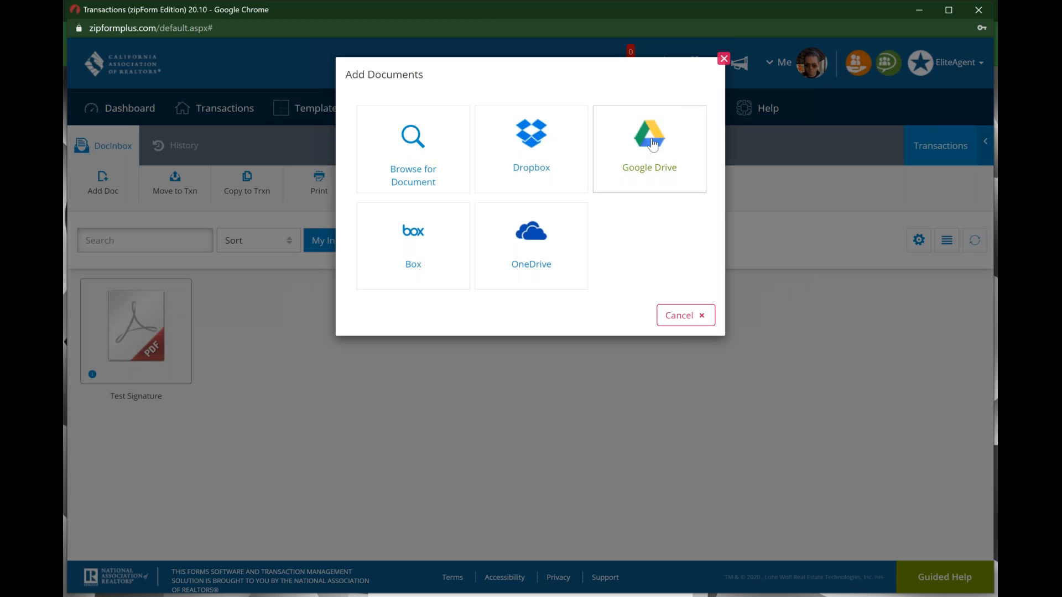
left_click(553, 213)
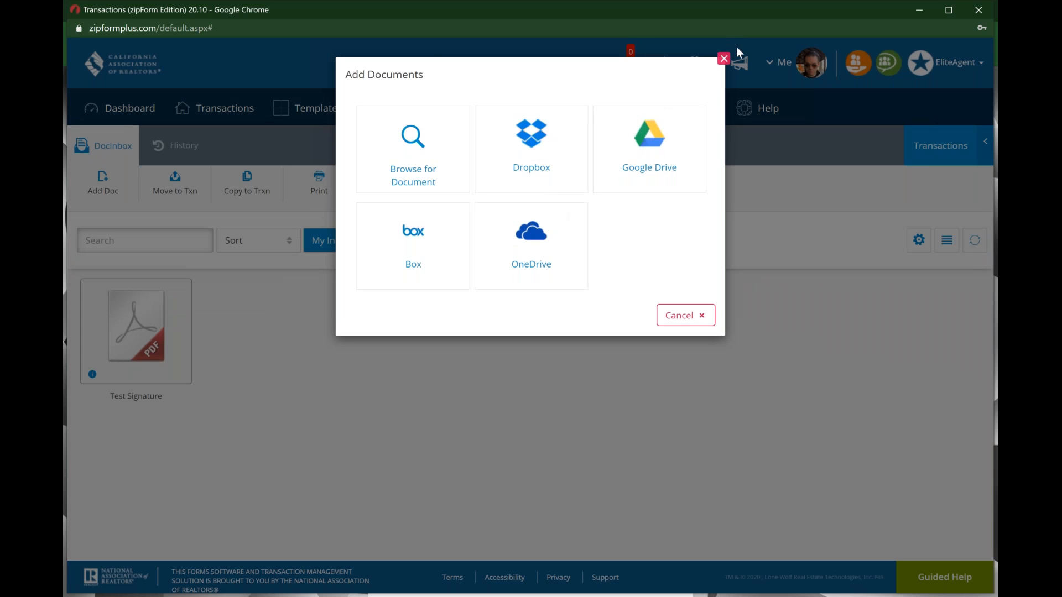
left_click(724, 60)
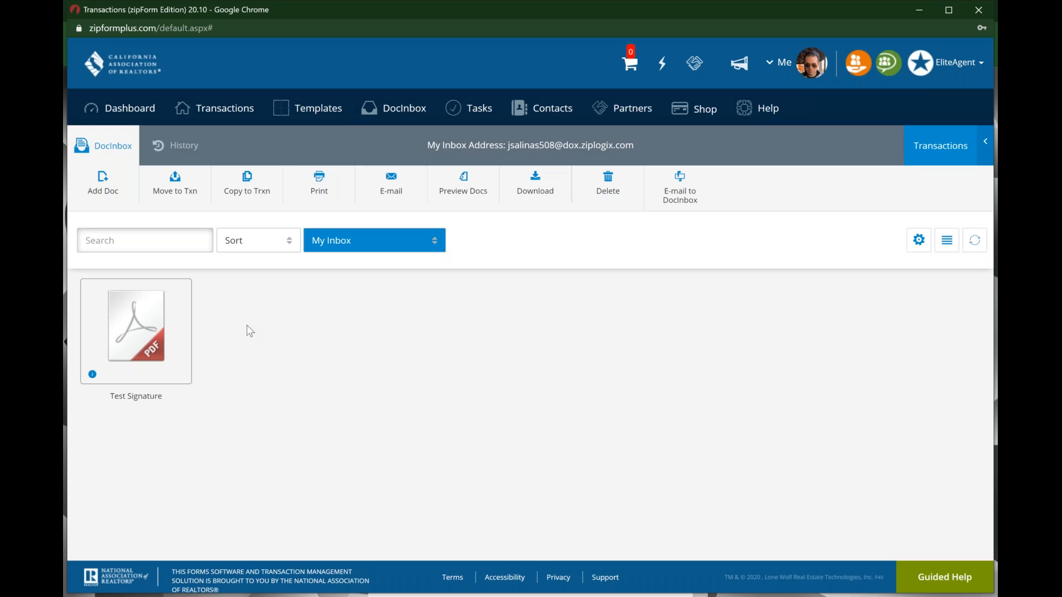
Step: Browse the DocInbox options around the Test Signature PDF in My Inbox
left_click(179, 190)
left_click(250, 186)
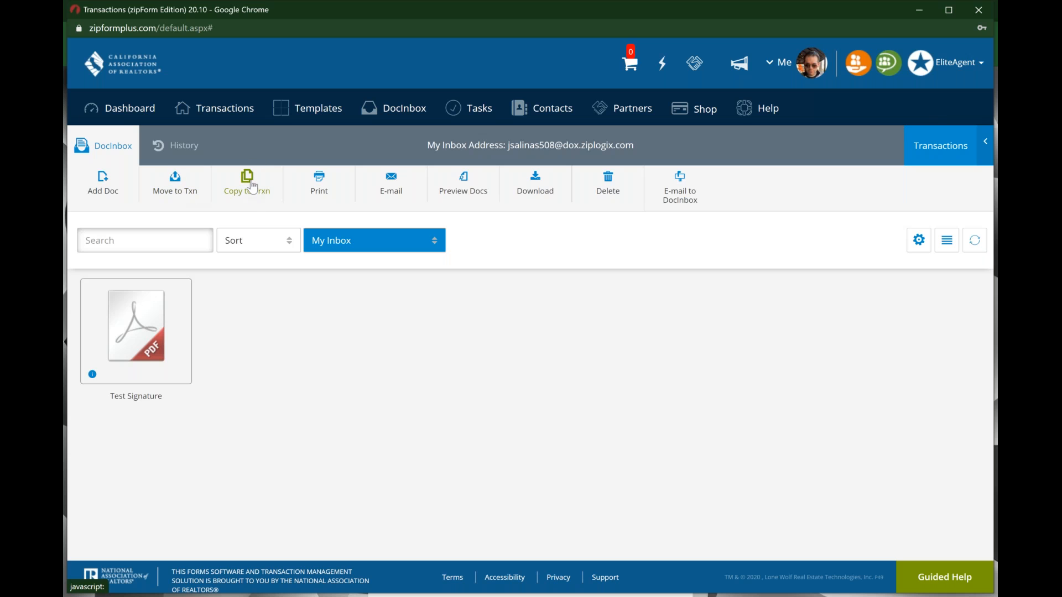
left_click(319, 186)
left_click(390, 185)
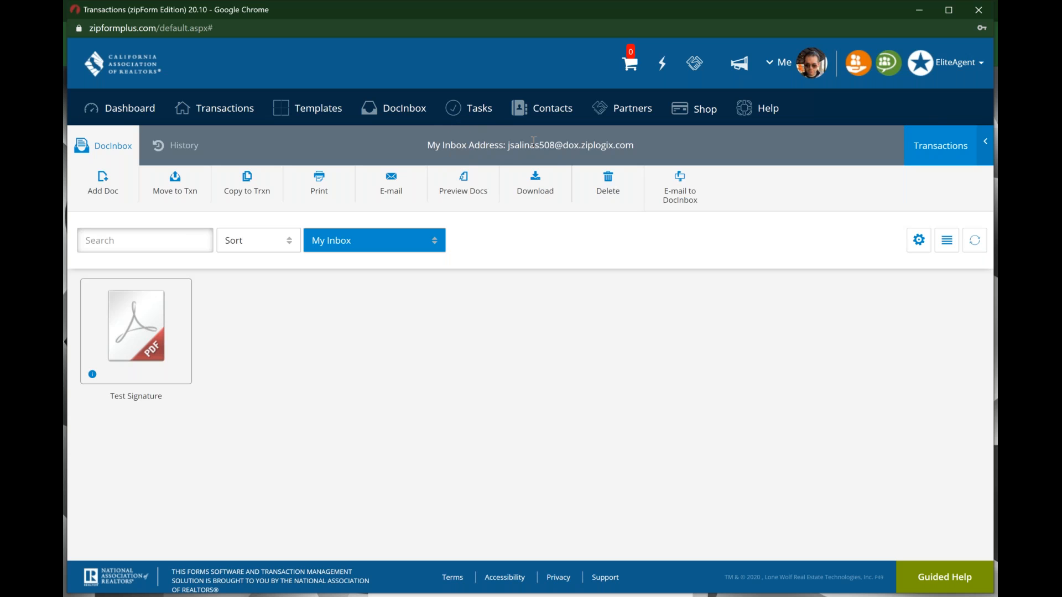
key("ctrl")
key("ctrl")
key("ctrl")
key("ctrl")
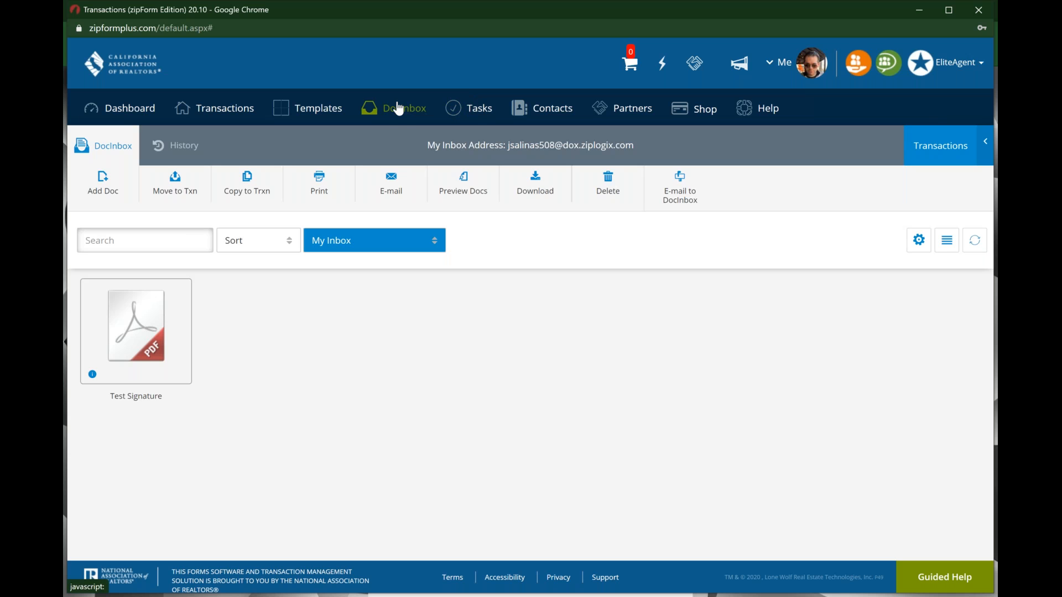
Step: Open the Tasks area showing the Follow up and .Cover Sheet tasks
left_click(471, 108)
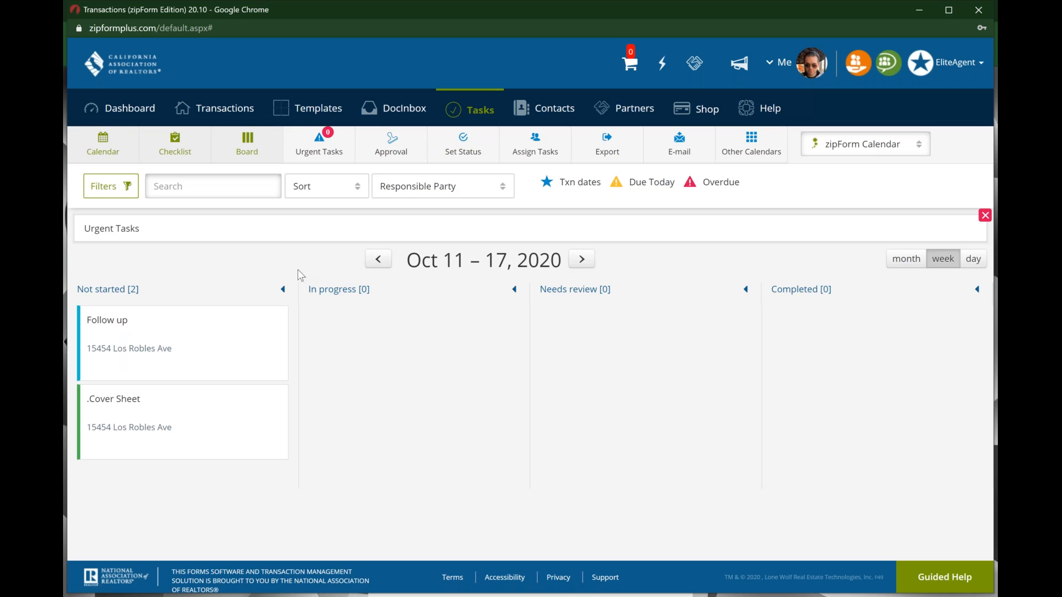
left_click(197, 352)
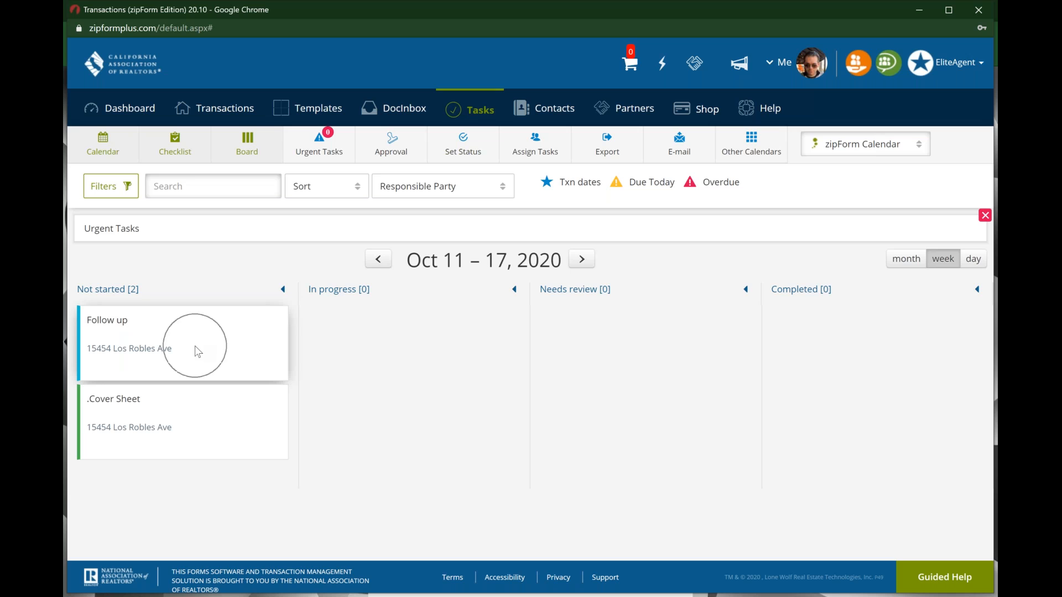
left_click(120, 354)
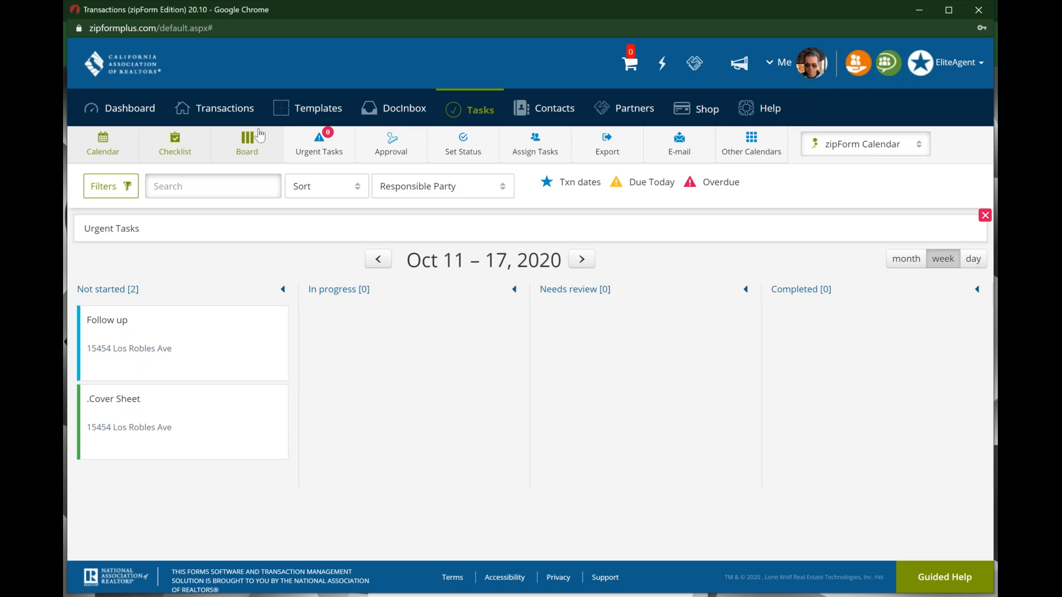
Step: Show tasks on an October 2020 month calendar and select Wednesday October 14
left_click(111, 154)
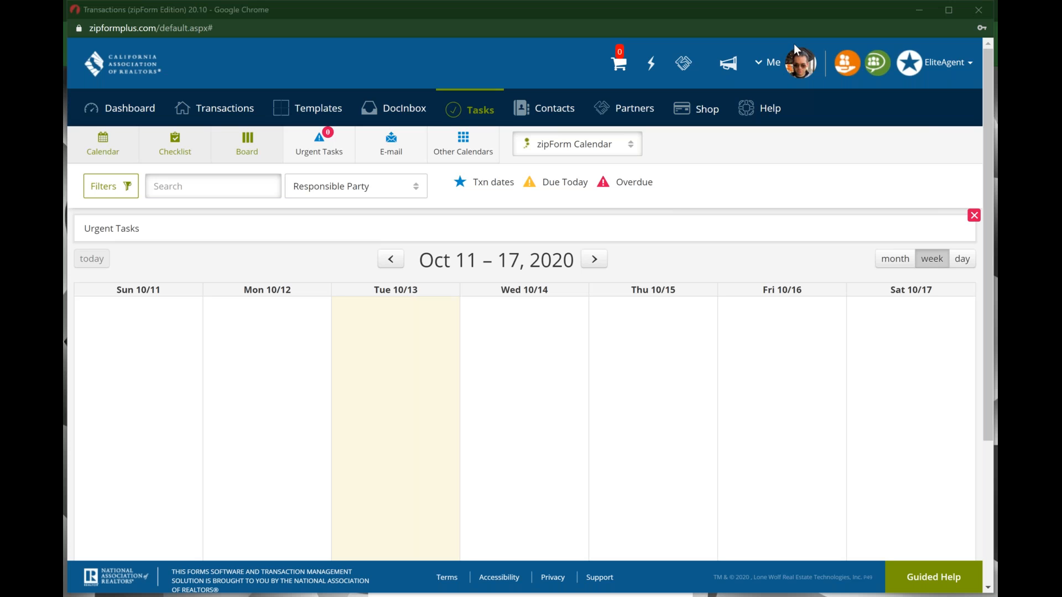
left_click(895, 259)
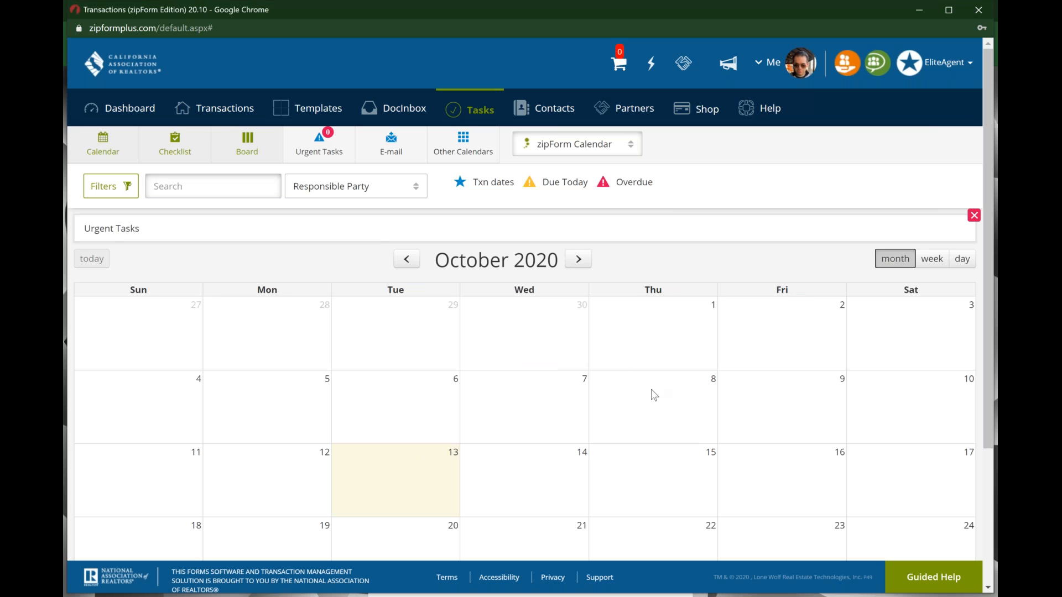
left_click(376, 420)
left_click(547, 461)
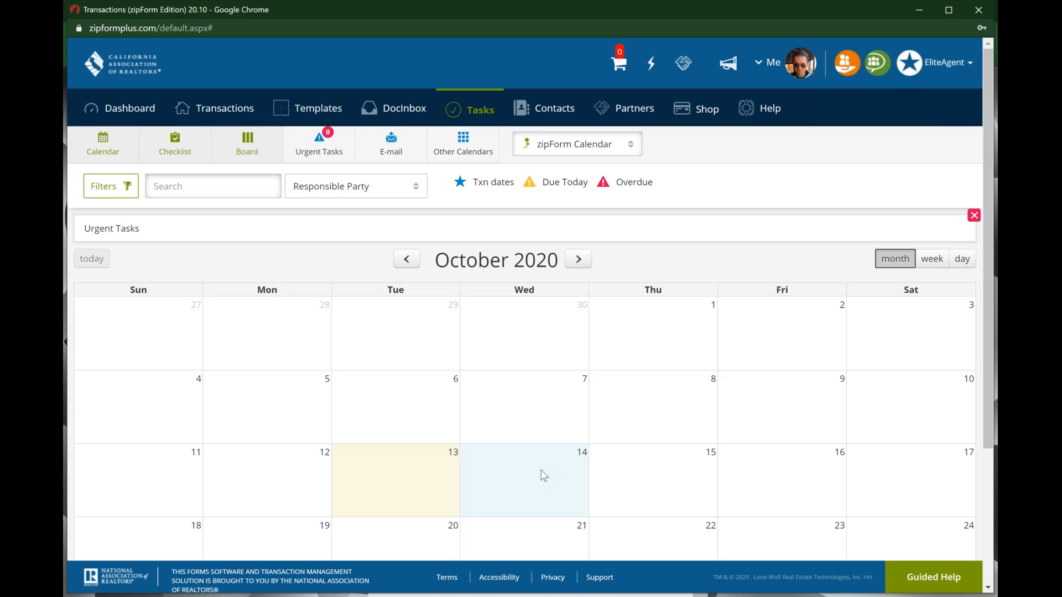
scroll(543, 475, "down", 2)
scroll(499, 387, "up", 1)
scroll(500, 383, "up", 1)
Step: Switch the tasks from checklist to status board view with the Urgent Tasks panel hidden
left_click(175, 144)
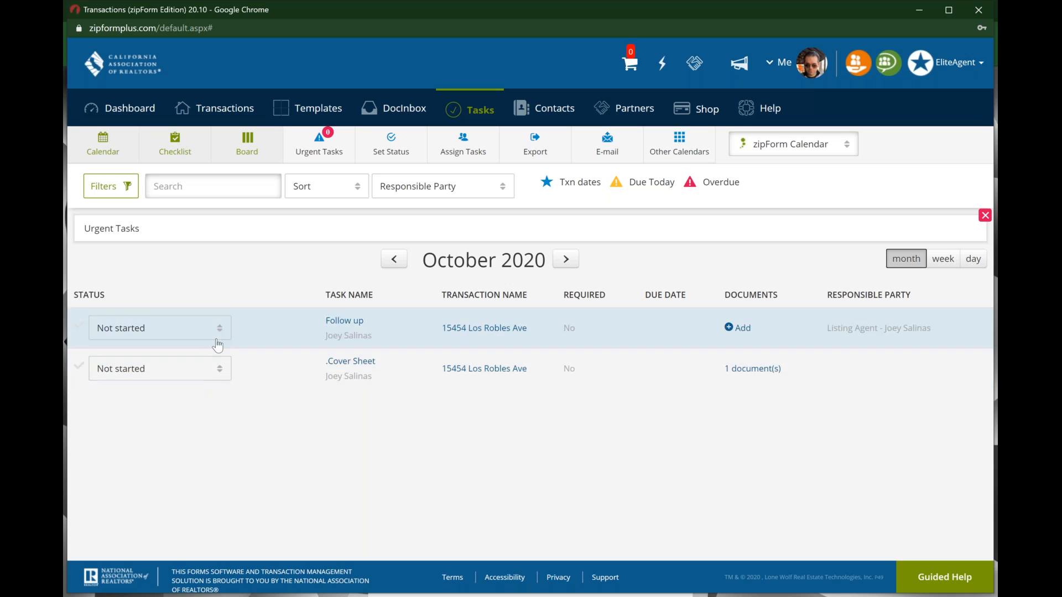
left_click(260, 151)
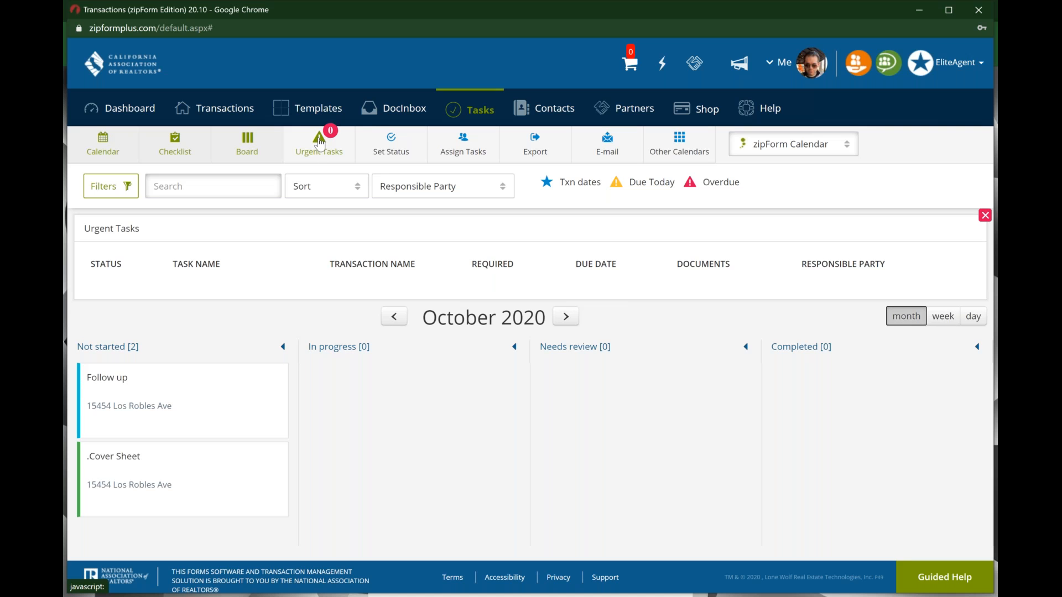
left_click(320, 143)
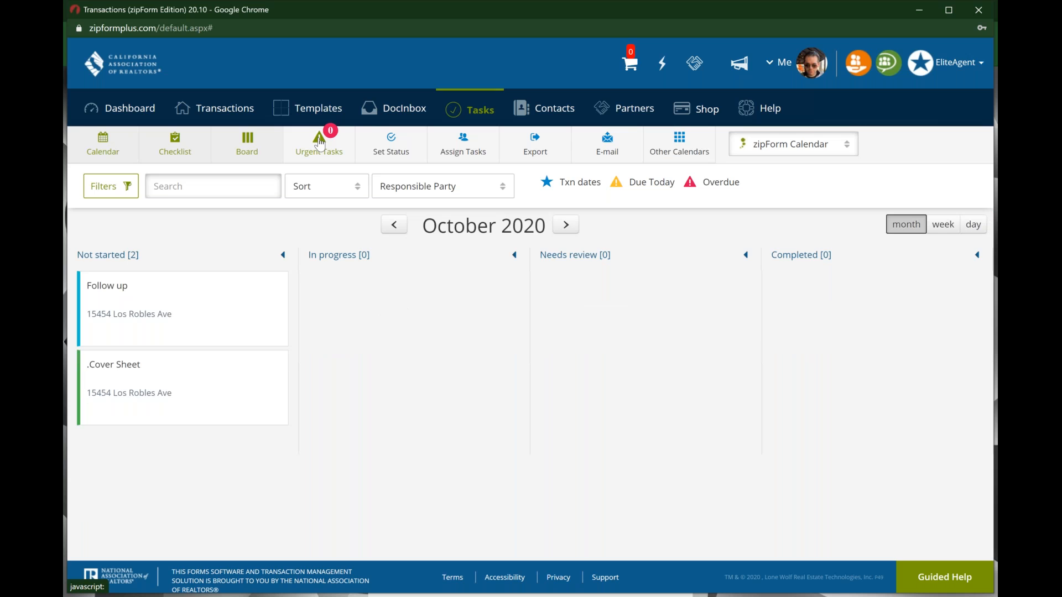
Step: Look over the Other Calendars cloud calendar choices and close the dialog
left_click(691, 150)
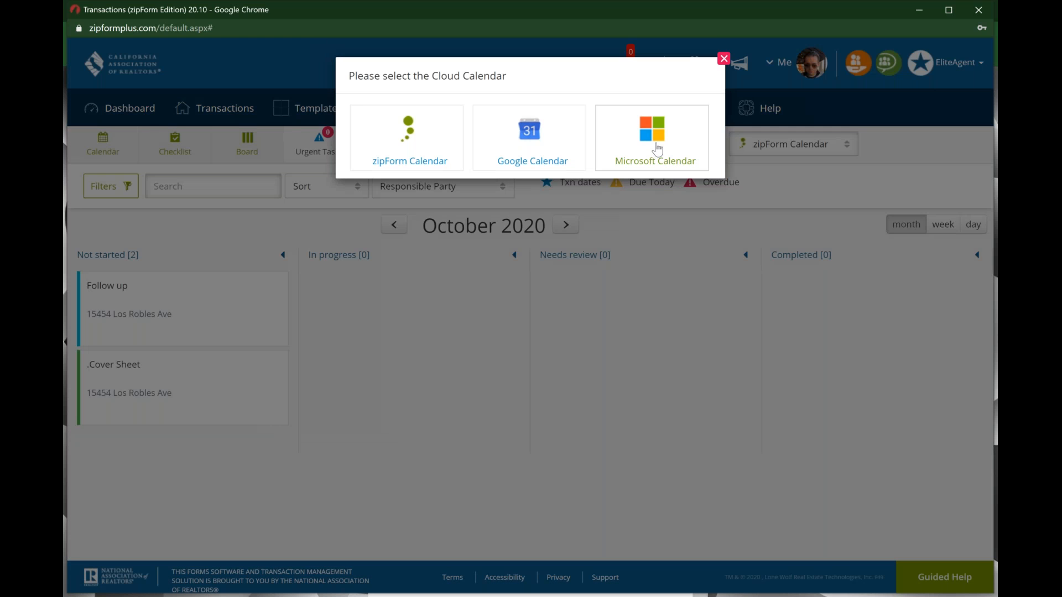
left_click(655, 143)
left_click(553, 141)
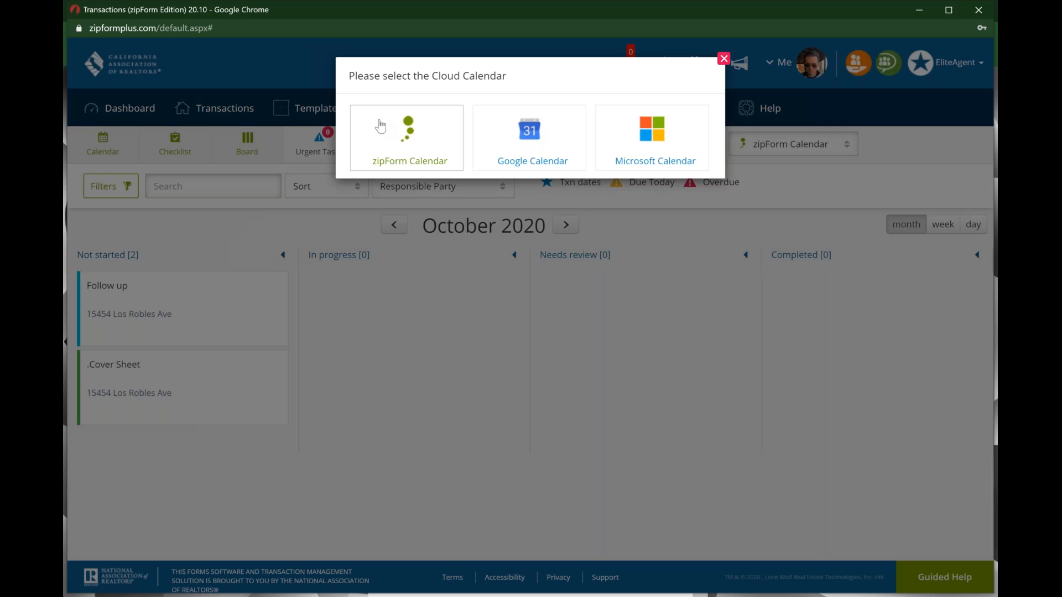
left_click(421, 127)
left_click(723, 59)
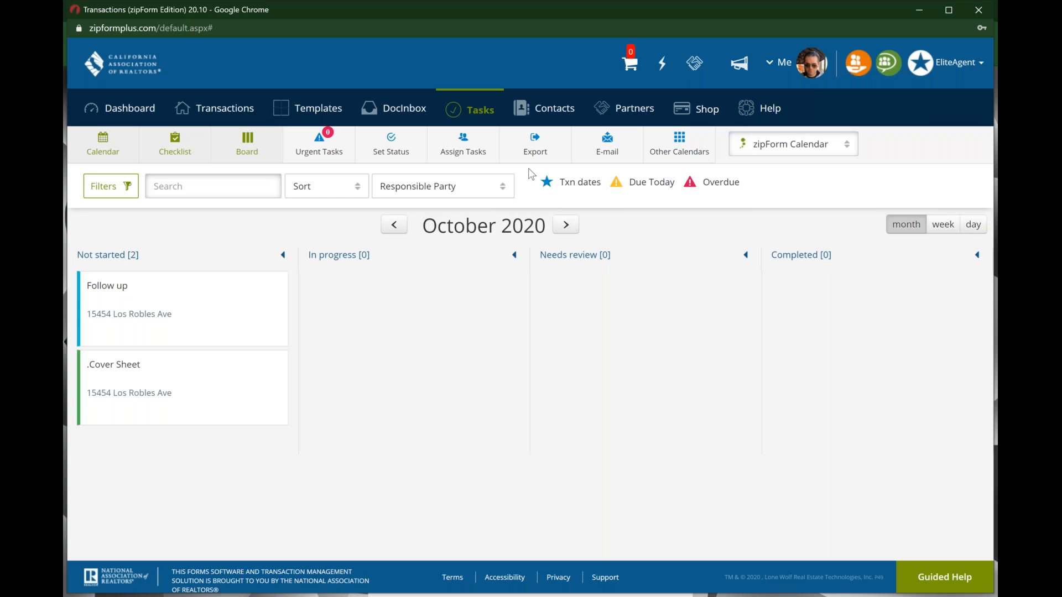
left_click(478, 110)
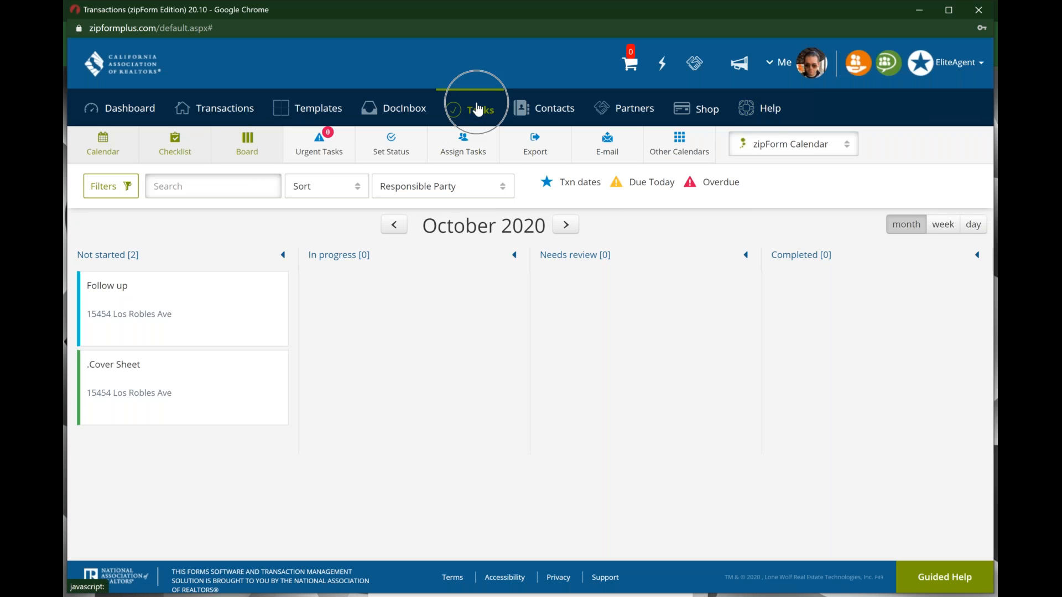
Step: Open the Contacts page listing the six saved zipForm contacts
left_click(552, 113)
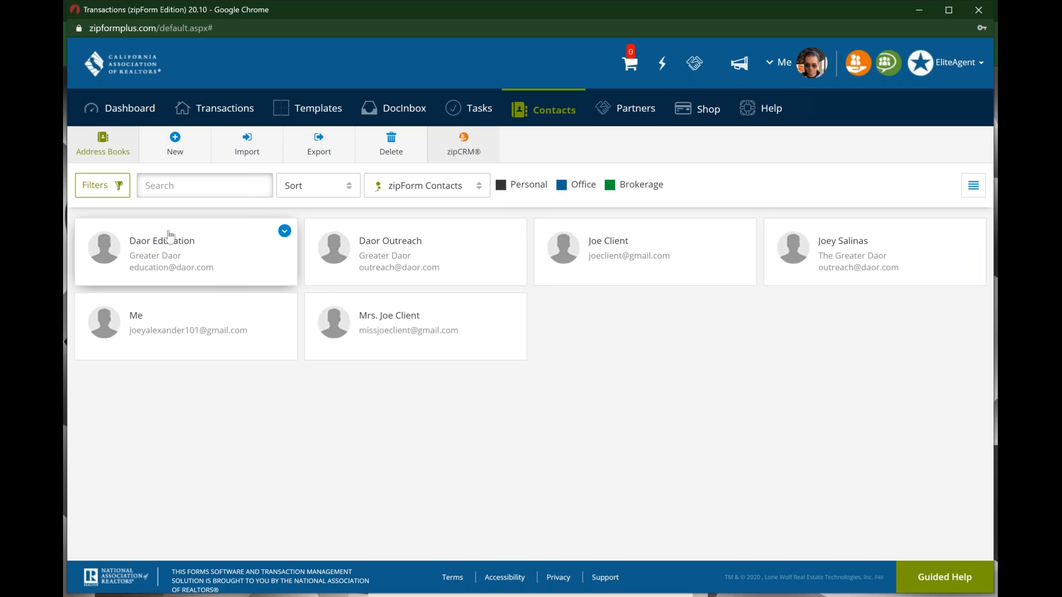
left_click(107, 149)
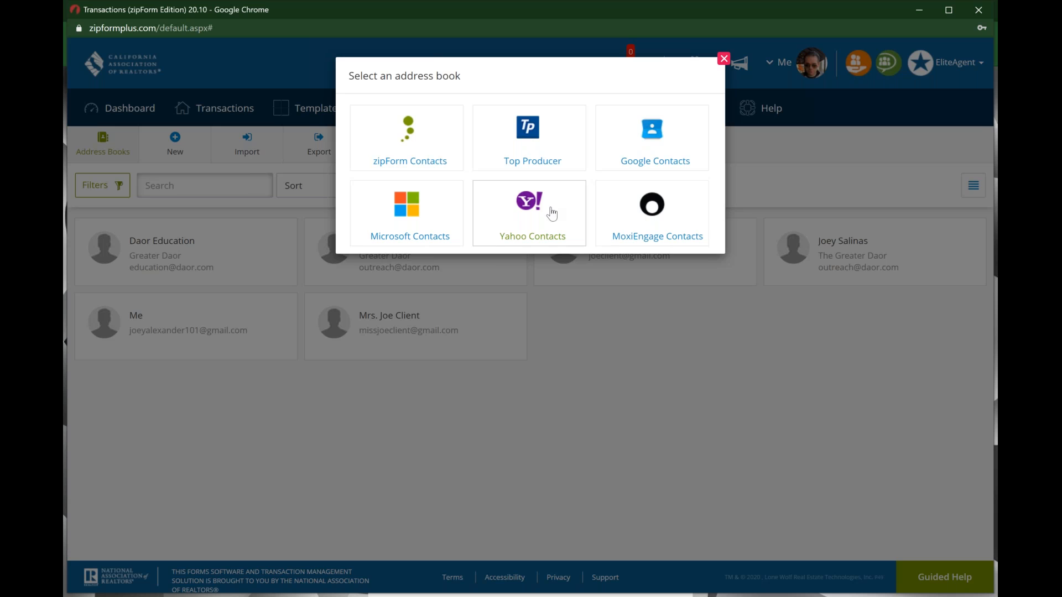
left_click(724, 59)
mouse_move(425, 245)
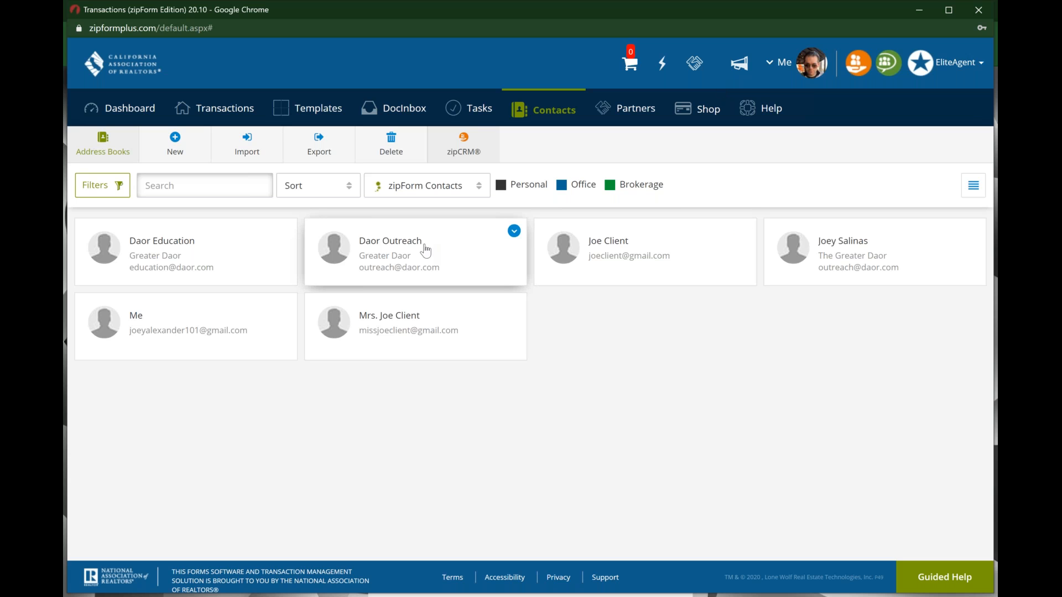
left_click(175, 147)
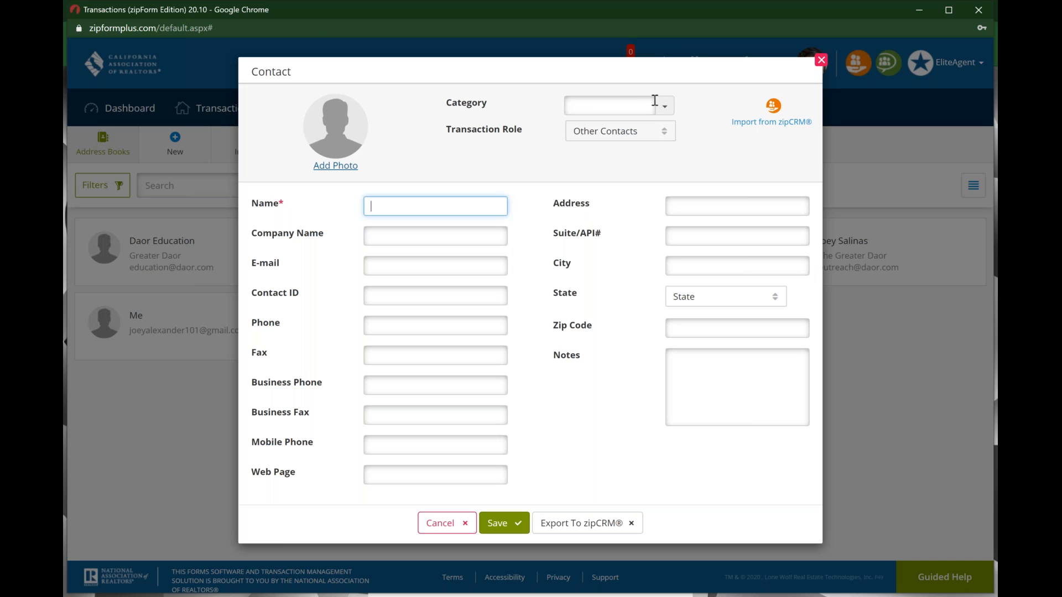
left_click(669, 104)
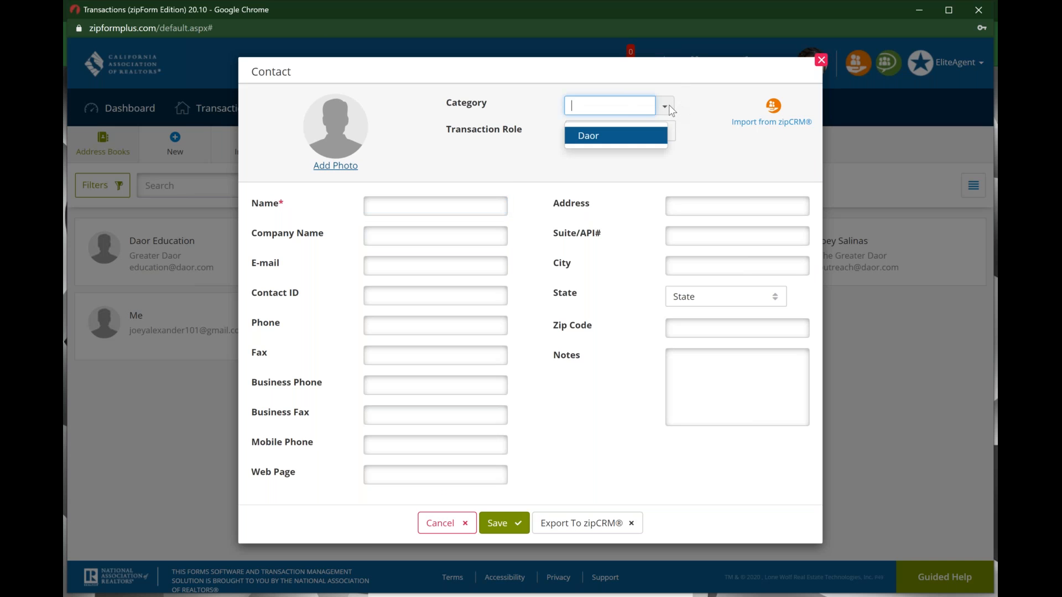
left_click(669, 104)
left_click(669, 105)
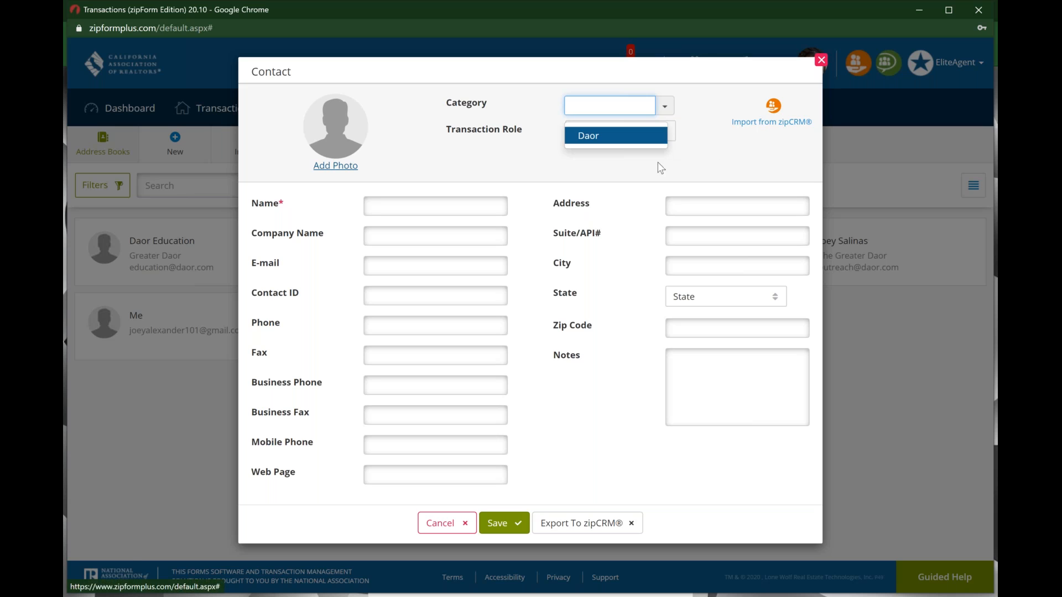
left_click(634, 136)
left_click(665, 133)
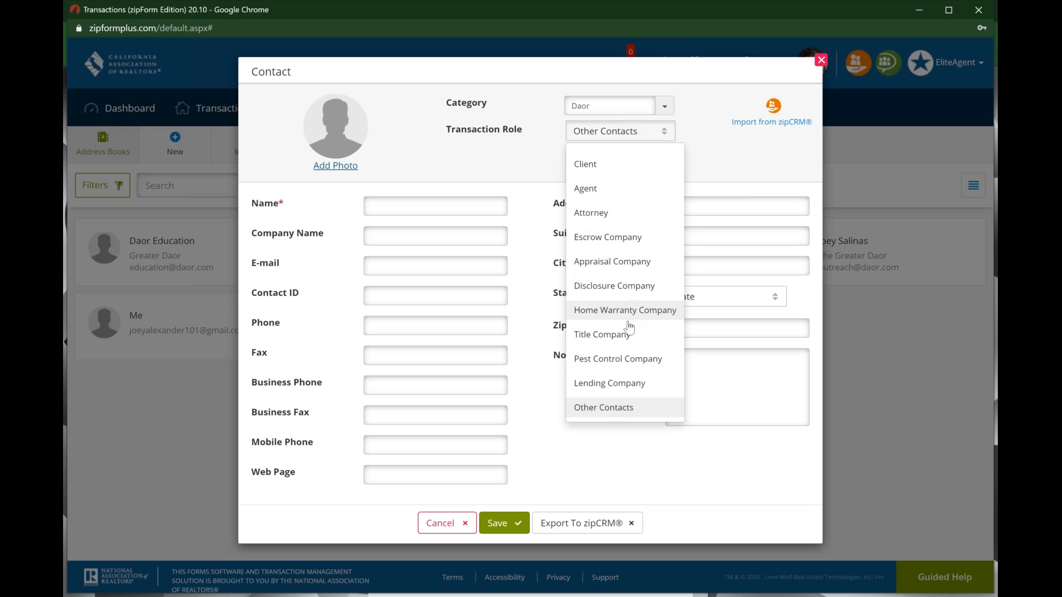
left_click(506, 173)
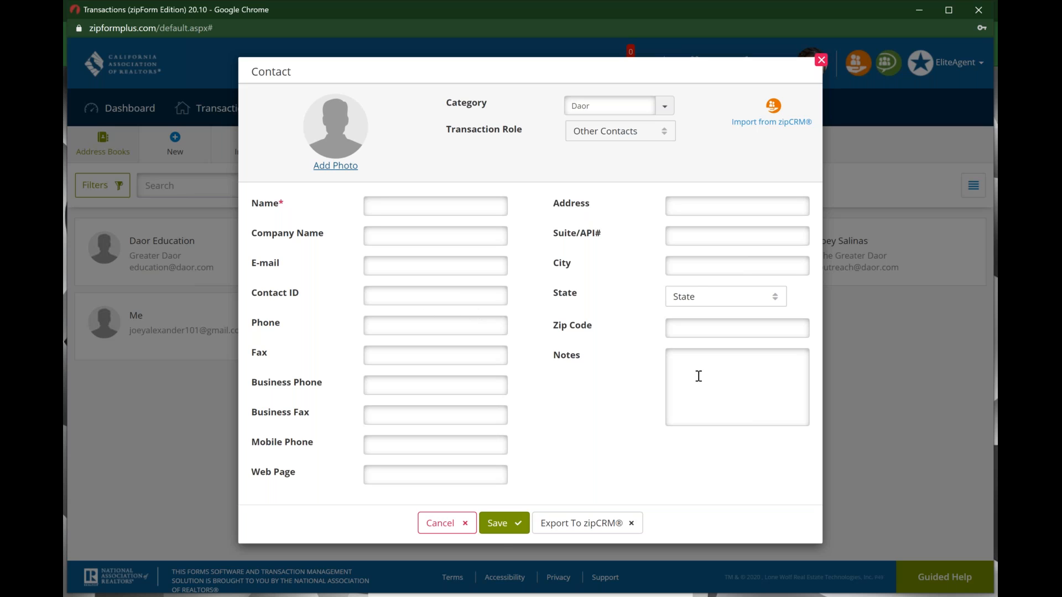
left_click(509, 527)
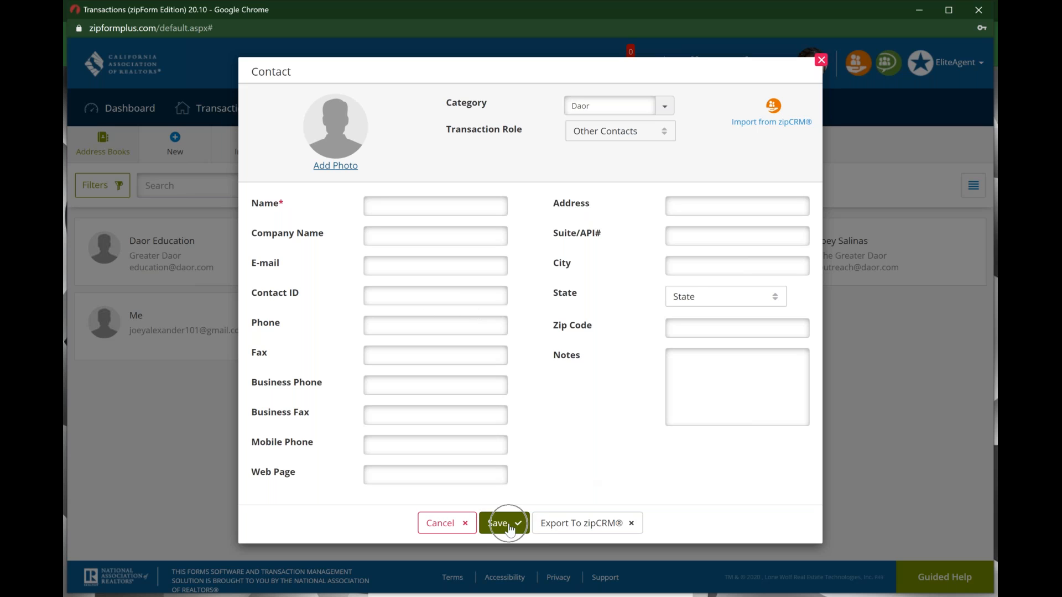
left_click(821, 60)
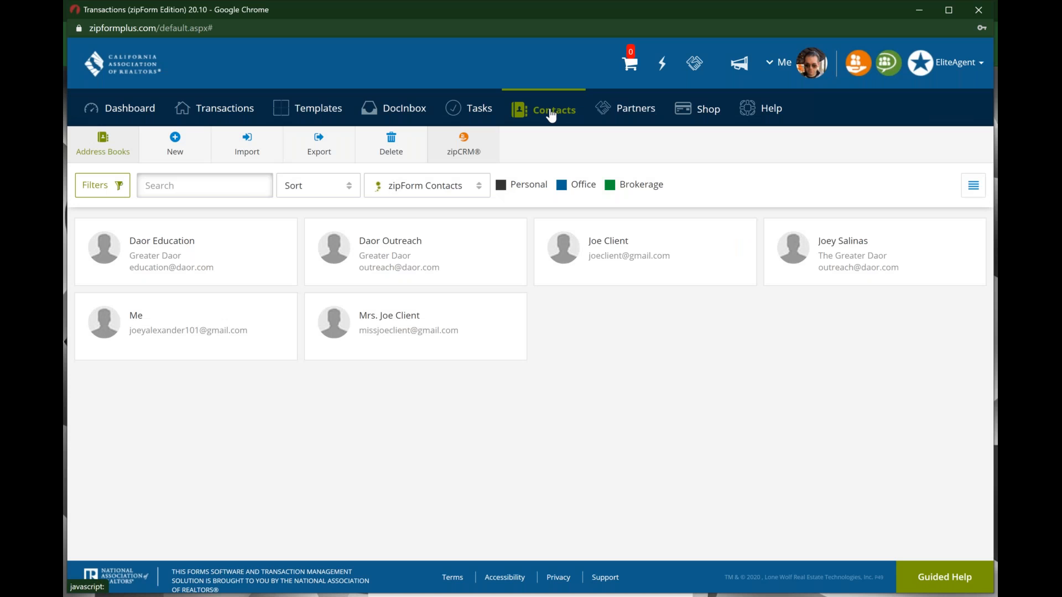
left_click(629, 109)
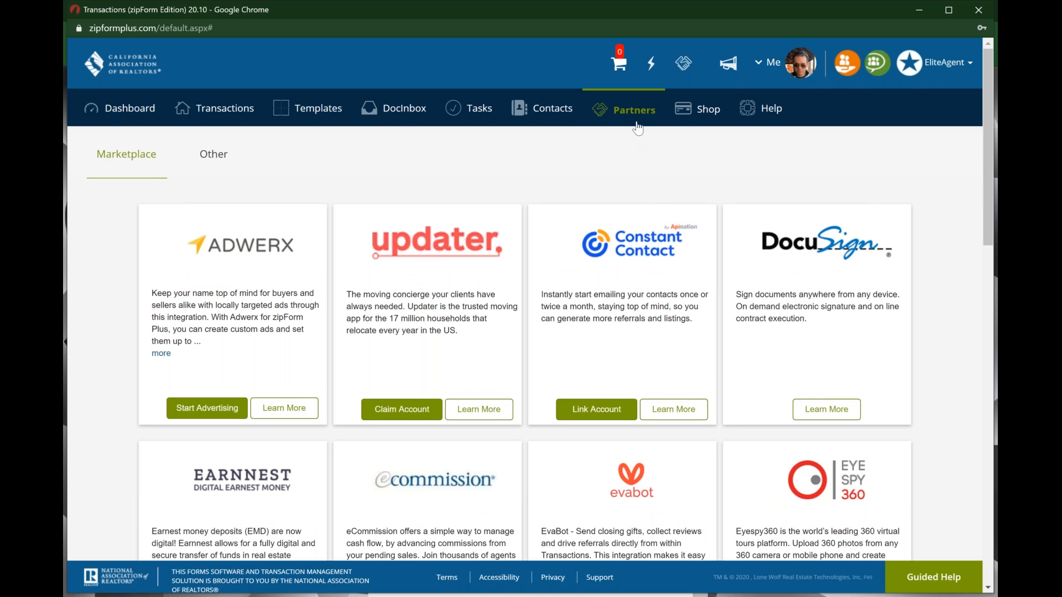
Step: Close the Shop popup and view the Partners Marketplace integrations like Adwerx and DocuSign
left_click(695, 110)
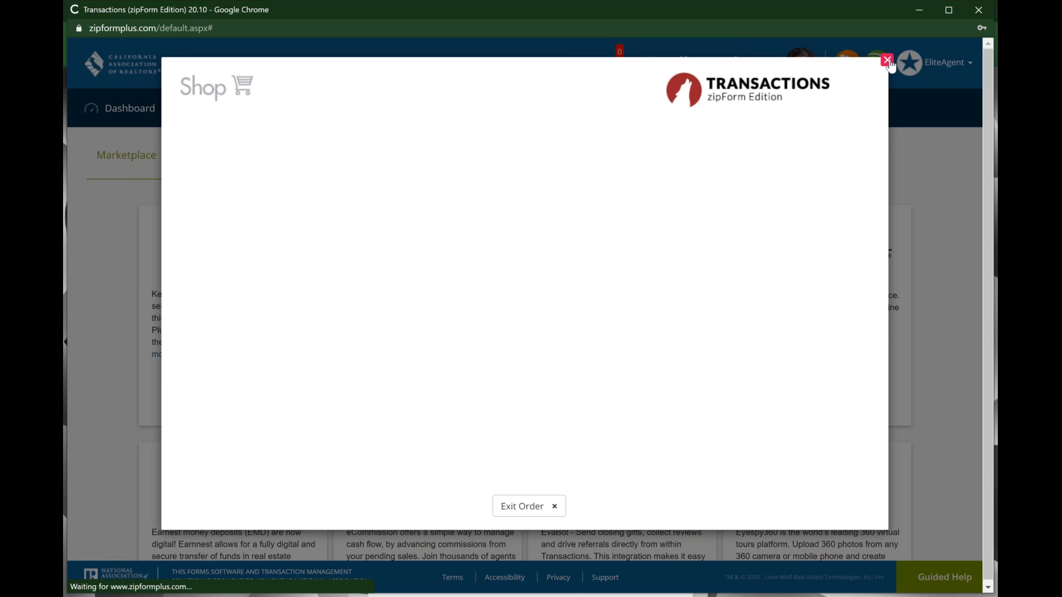
left_click(887, 60)
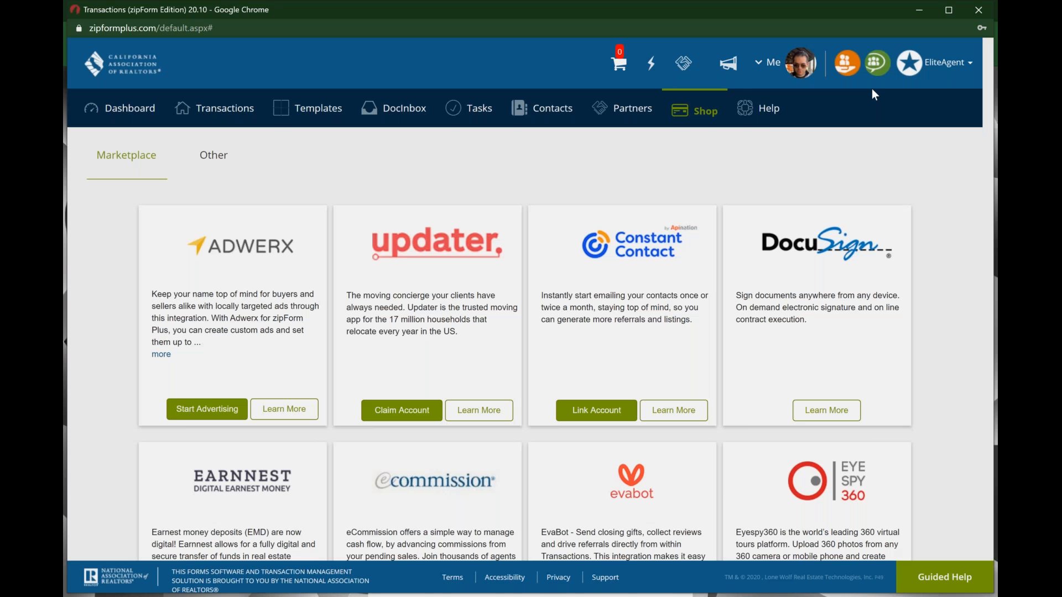
left_click(765, 113)
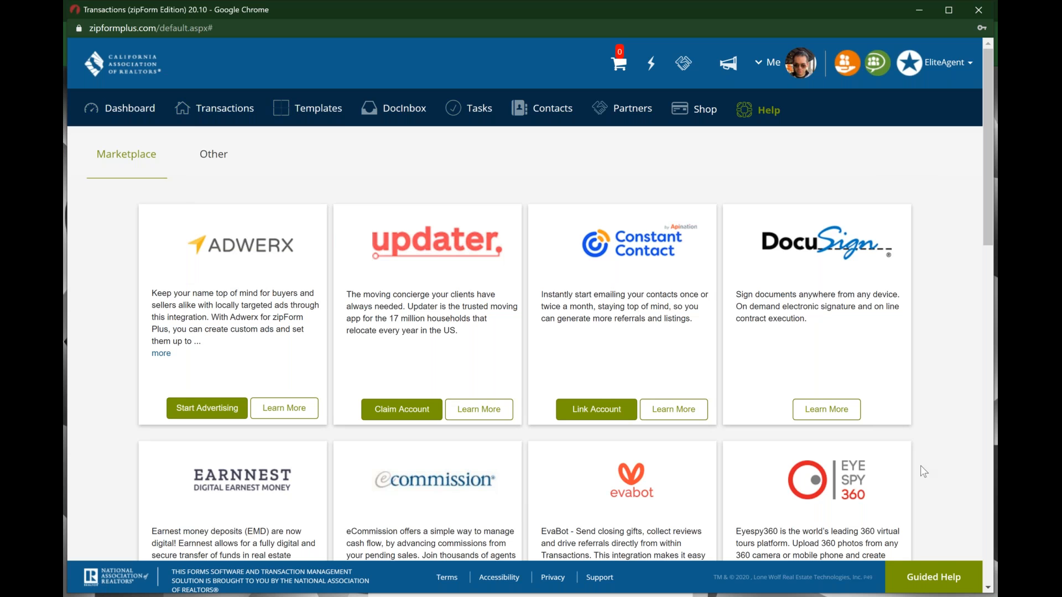
Step: Open and close Guided Help, then go to the Templates page
left_click(936, 578)
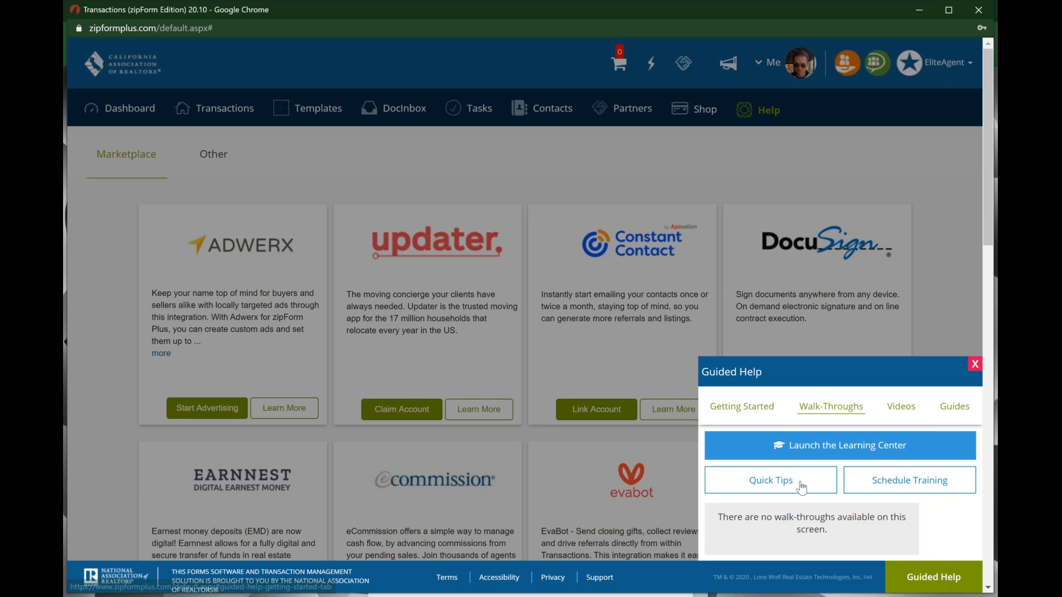
left_click(974, 365)
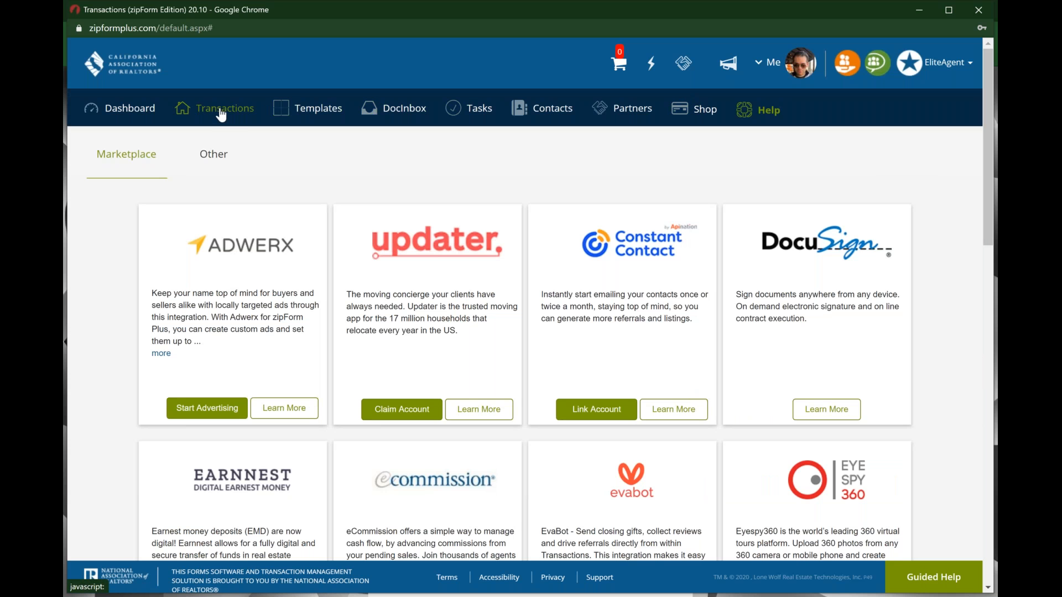
left_click(307, 104)
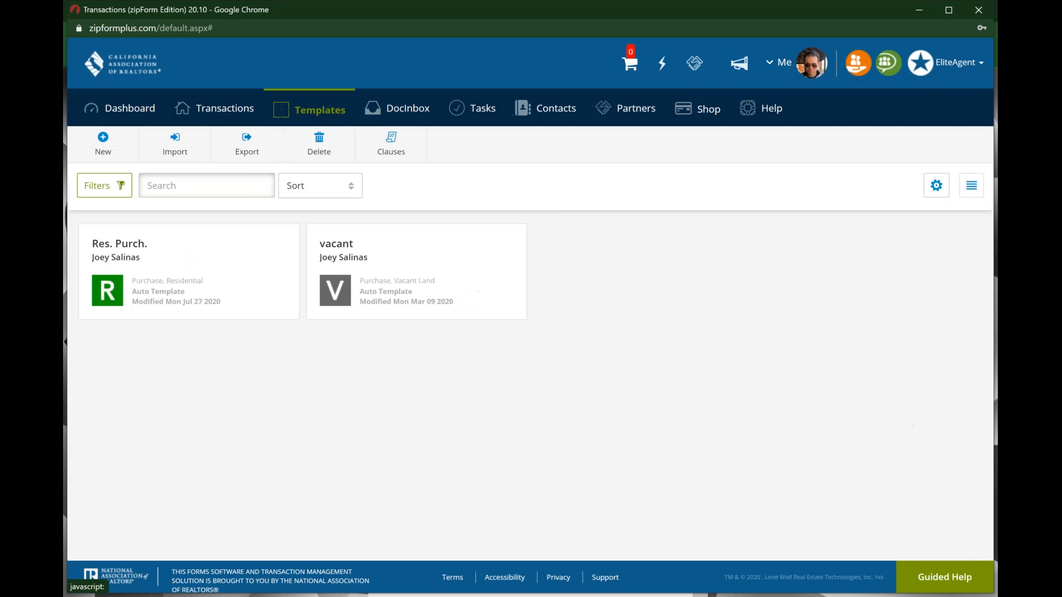
Step: Browse the Templates Guided Help walk-throughs, videos and PDF guides, then close the panel
left_click(945, 578)
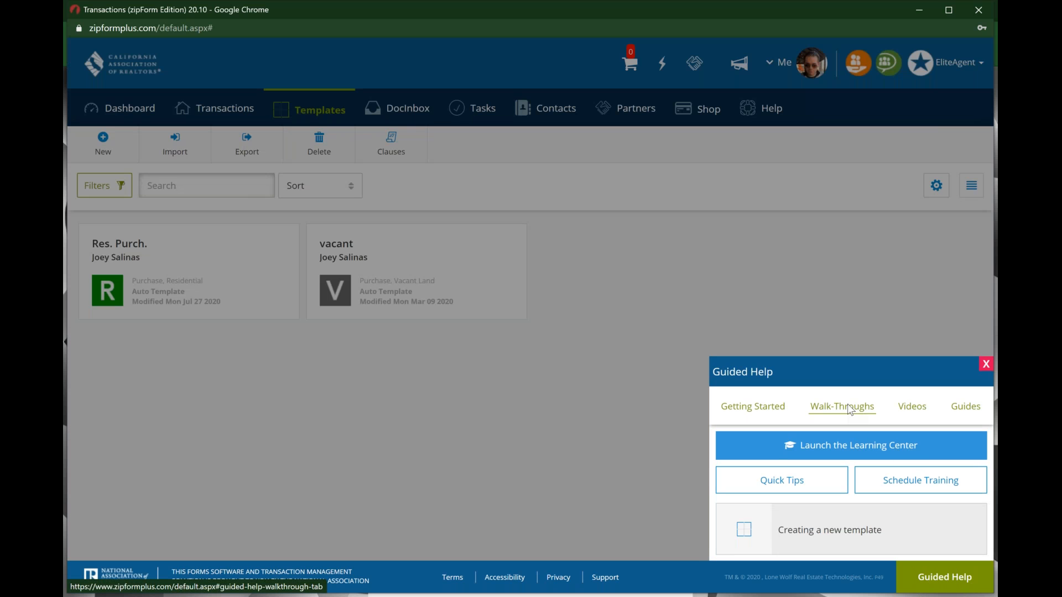
left_click(761, 410)
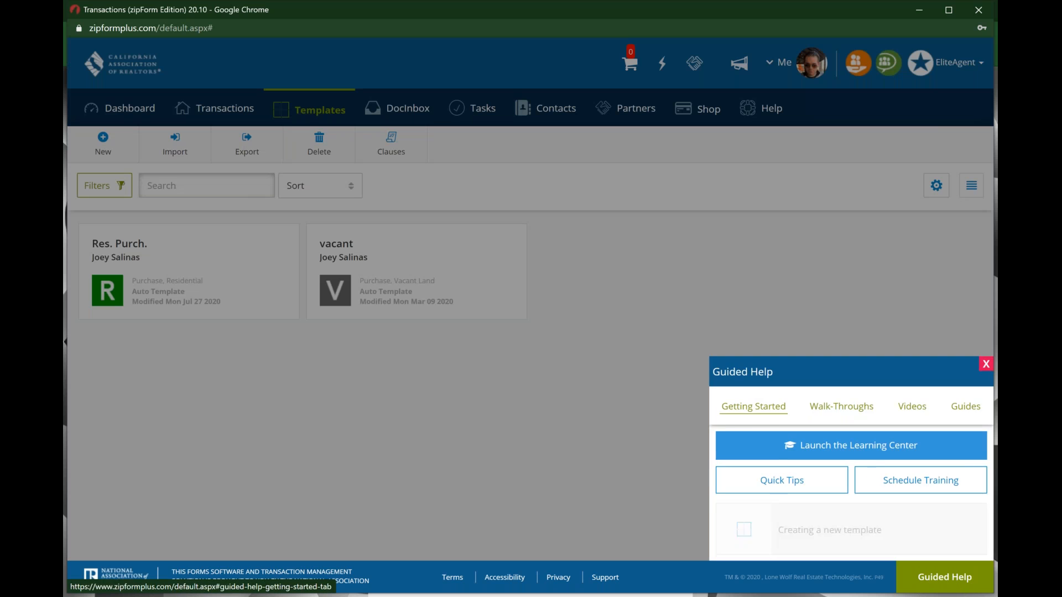
left_click(846, 329)
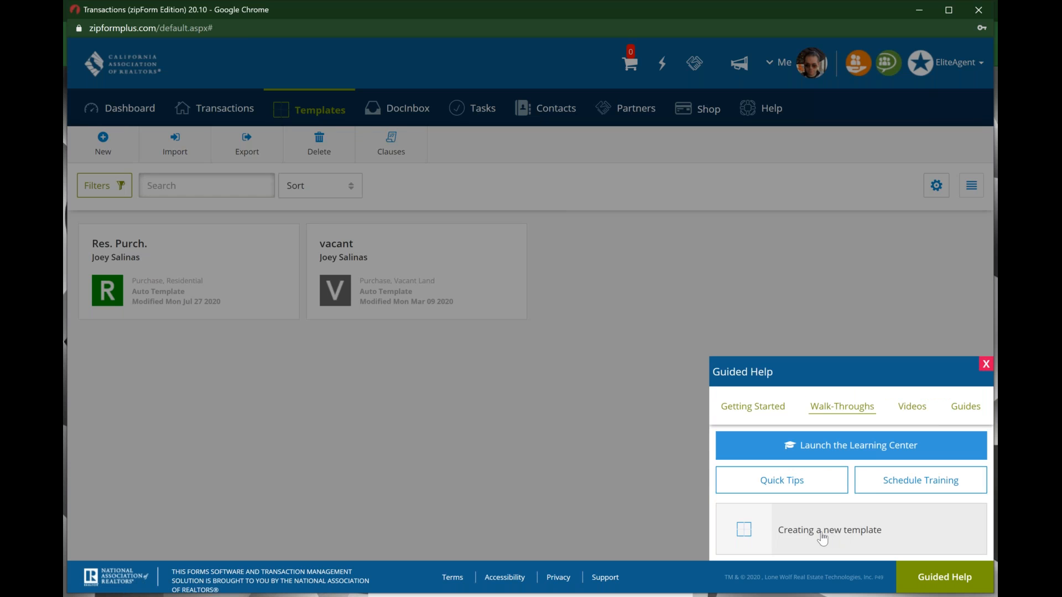
left_click(822, 538)
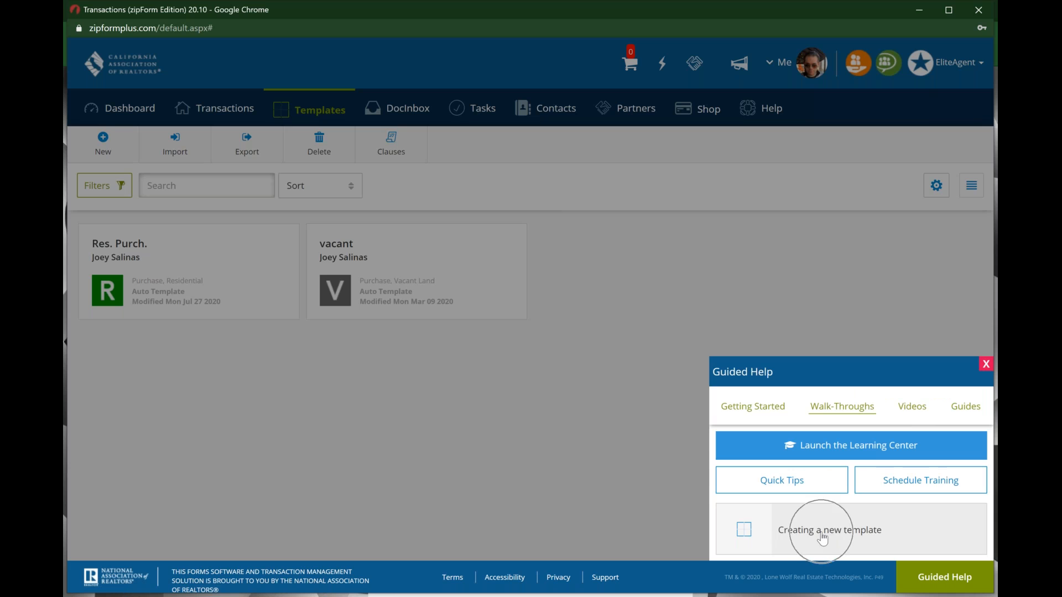
left_click(918, 408)
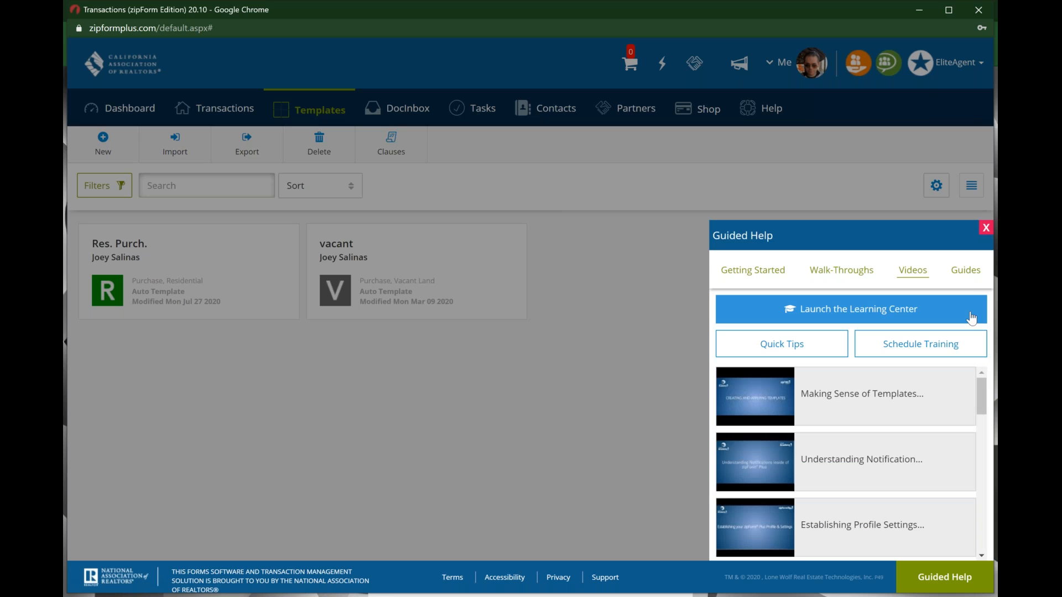
left_click(976, 273)
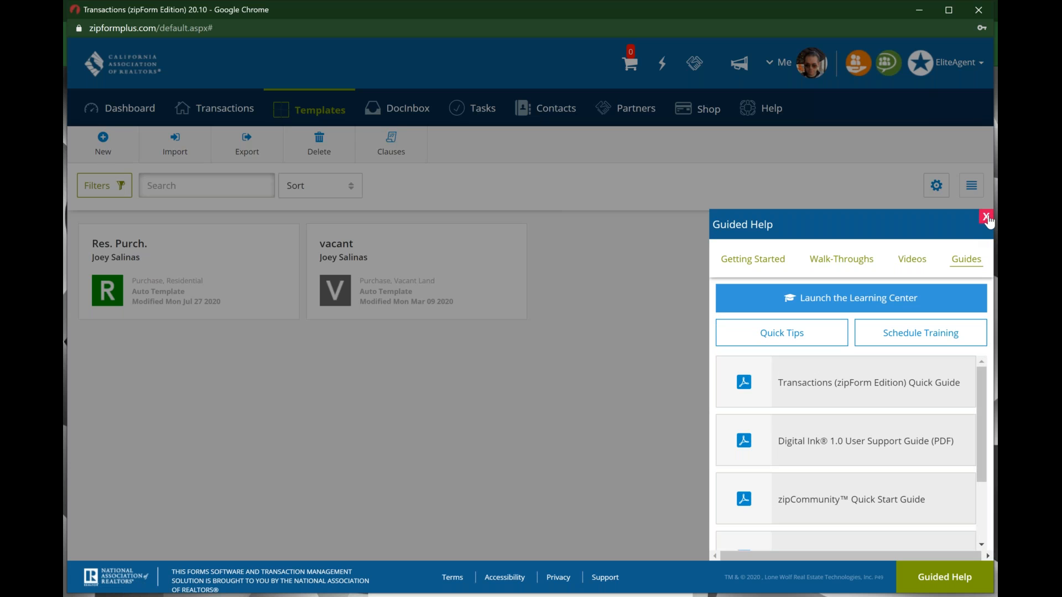
left_click(986, 218)
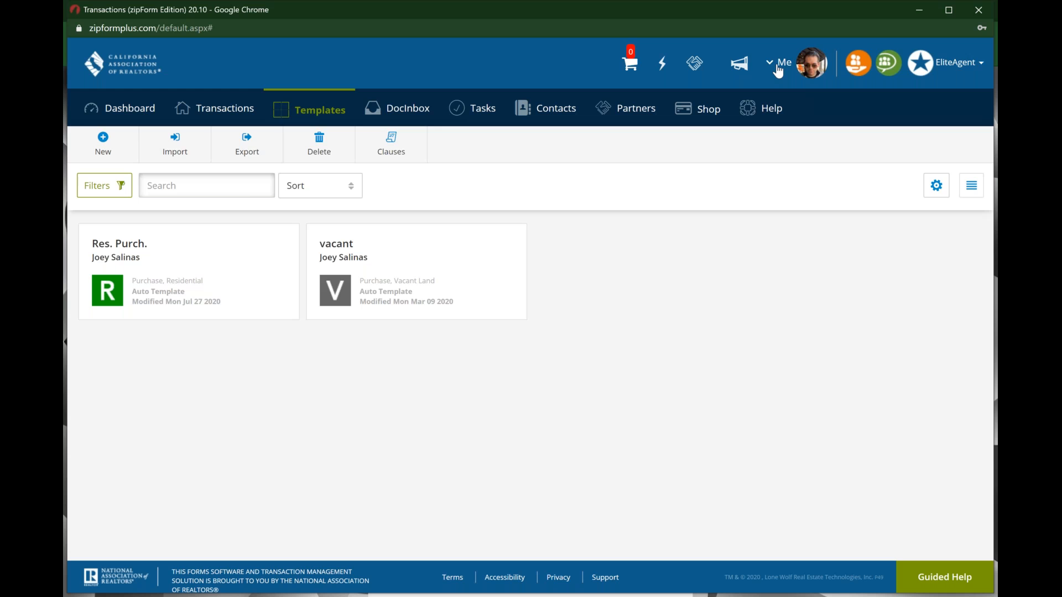
Step: Open Profile & Settings from the Me account menu
key("ctrl")
key("ctrl")
key("ctrl")
key("ctrl")
key("ctrl")
left_click(778, 71)
key("ctrl")
key("ctrl")
key("ctrl")
key("ctrl")
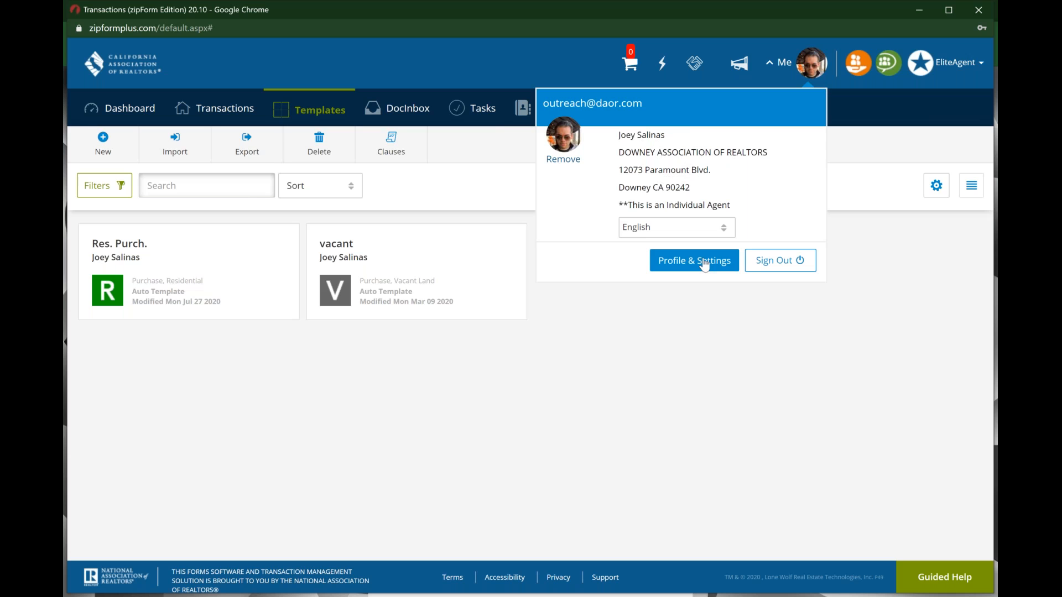
key("ctrl")
left_click(704, 264)
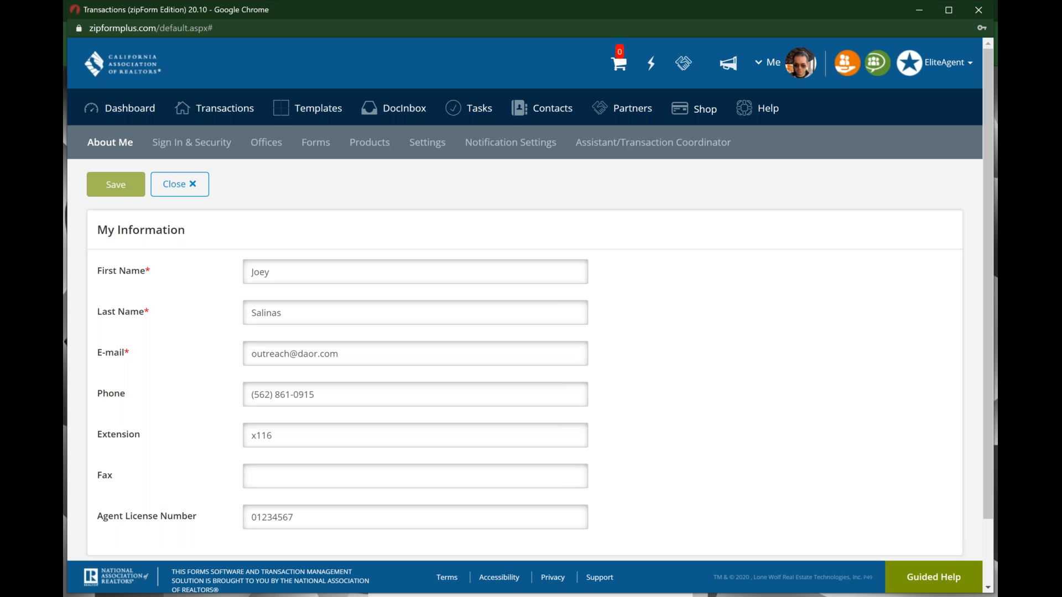
Step: Expand the E-mail Signature section, then view the Sign In & Security settings
scroll(530, 300, "down", 1)
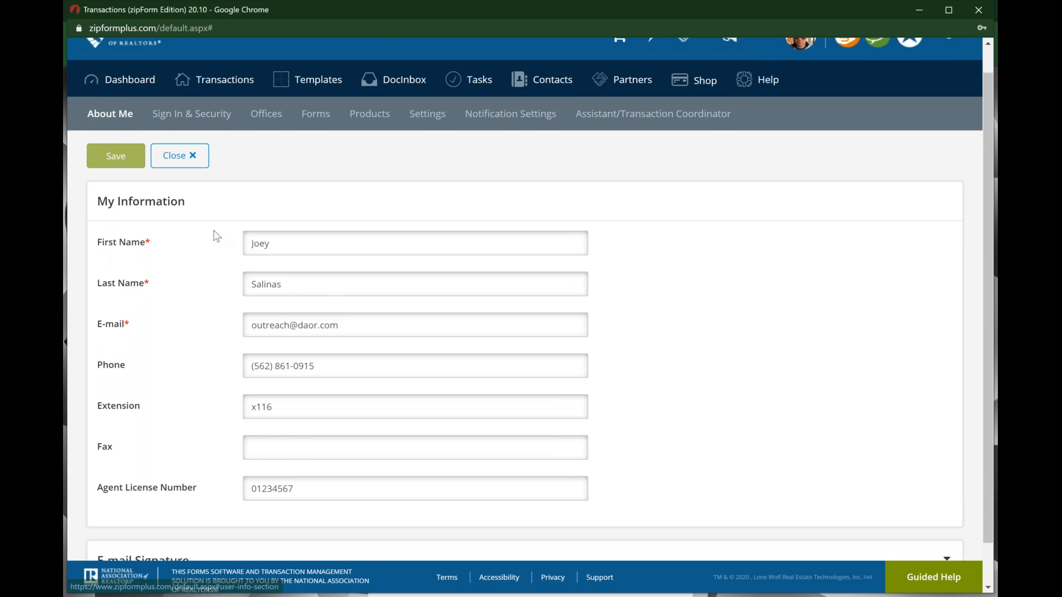
scroll(213, 230, "down", 2)
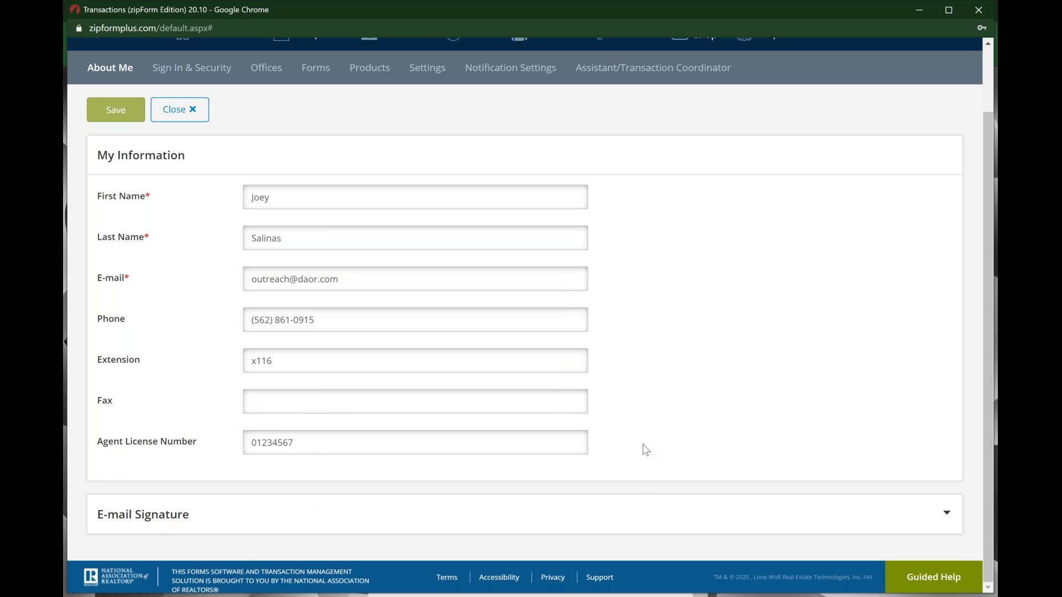
left_click(949, 517)
scroll(442, 369, "down", 1)
scroll(440, 367, "up", 6)
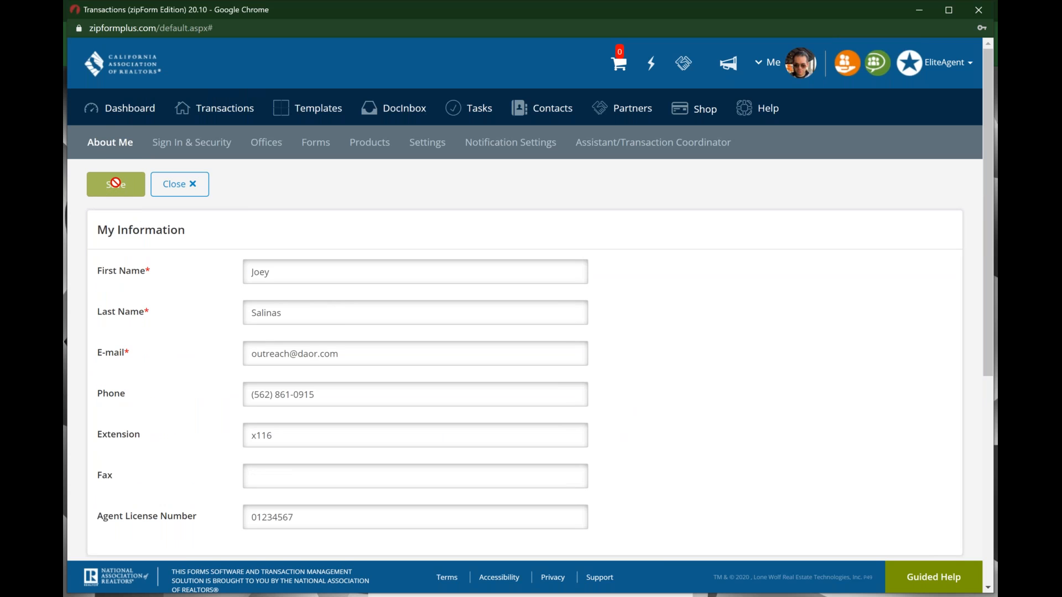
left_click(197, 153)
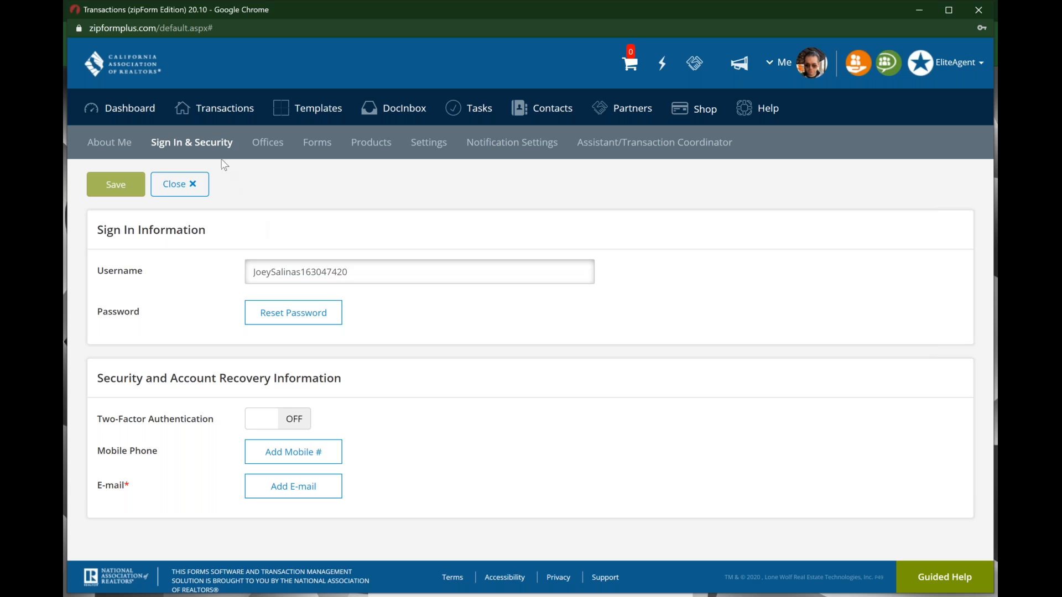
Step: Save the office's company information on the Offices tab
left_click(268, 145)
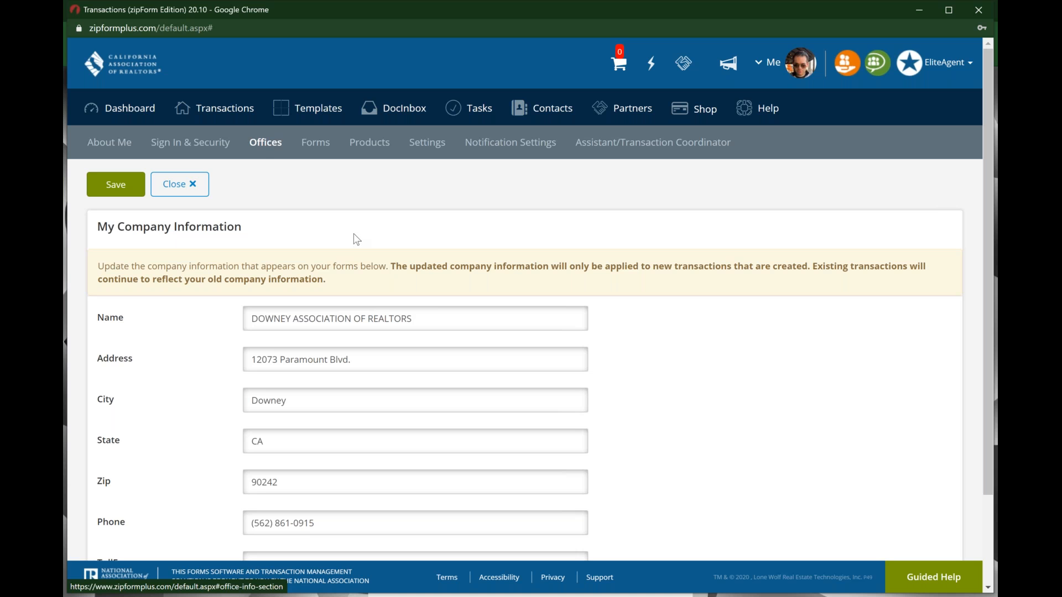
scroll(357, 239, "down", 1)
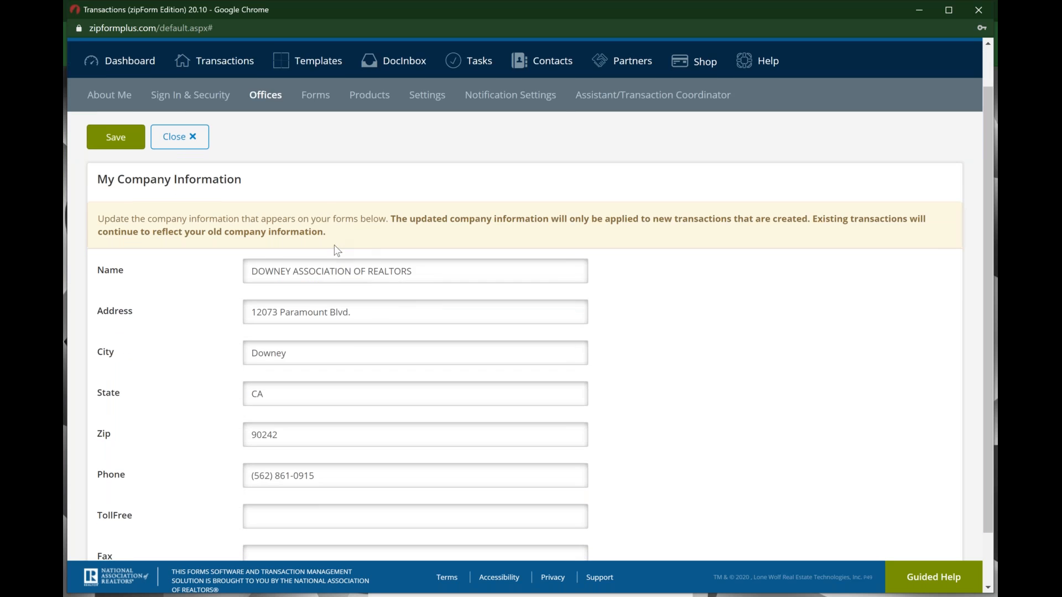
scroll(497, 311, "down", 1)
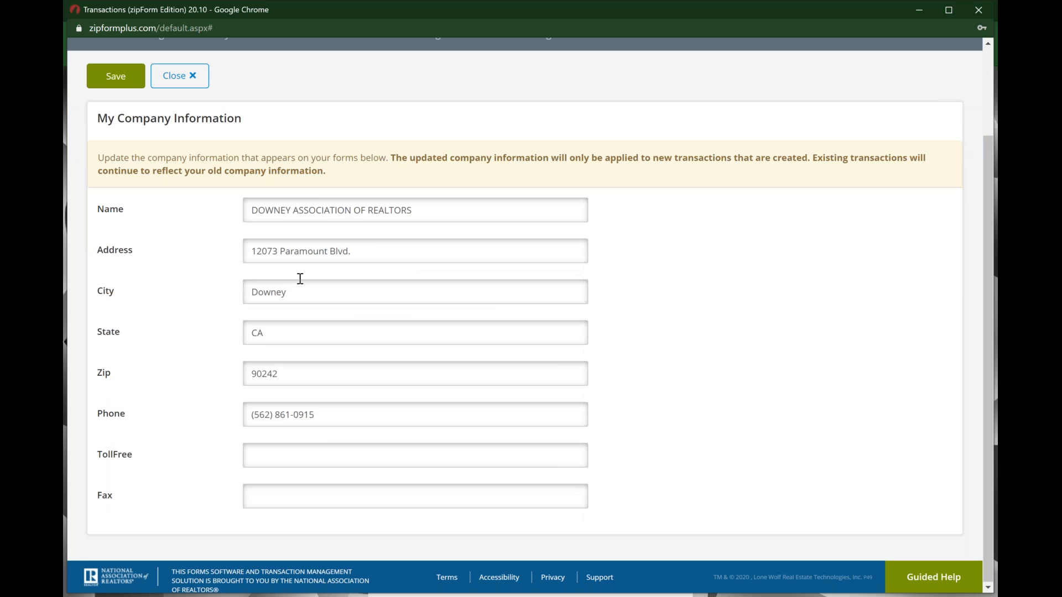
left_click(119, 82)
Step: Review the subscribed products, then view the Settings page with DocuSign as e-signature
scroll(377, 223, "up", 2)
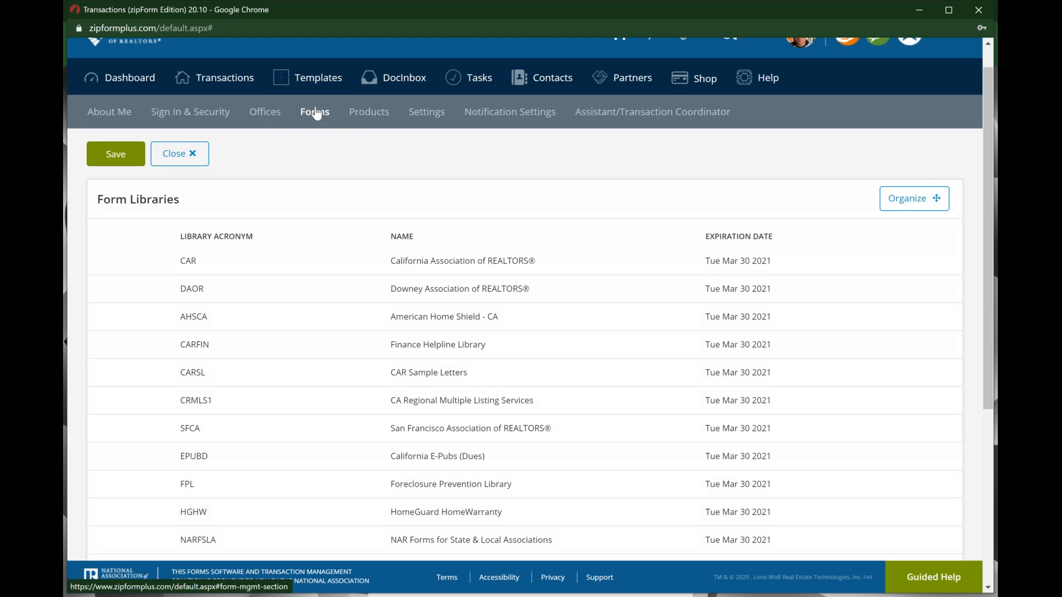
left_click(371, 113)
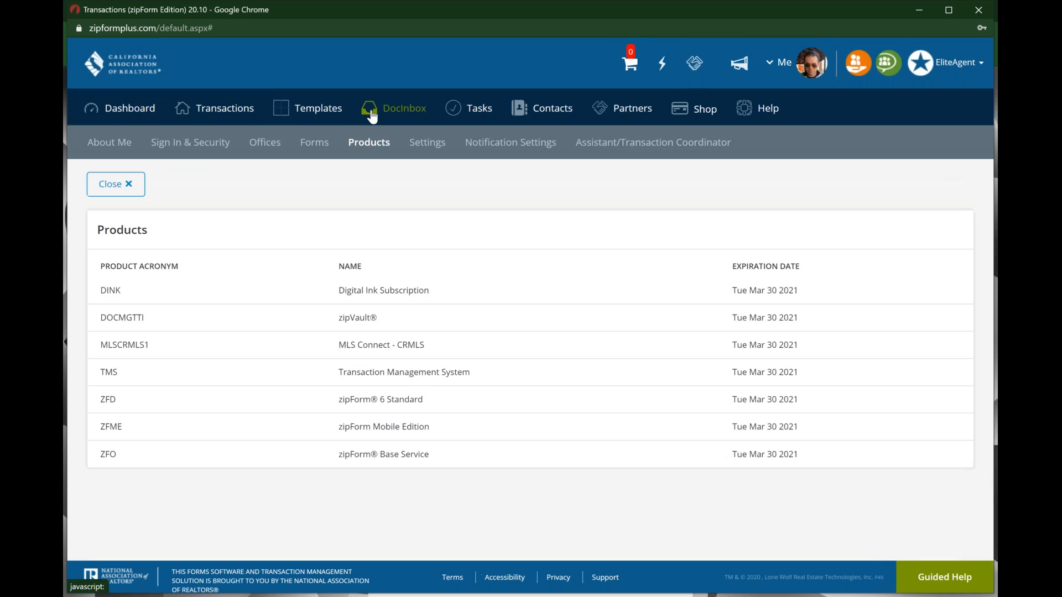
left_click(430, 149)
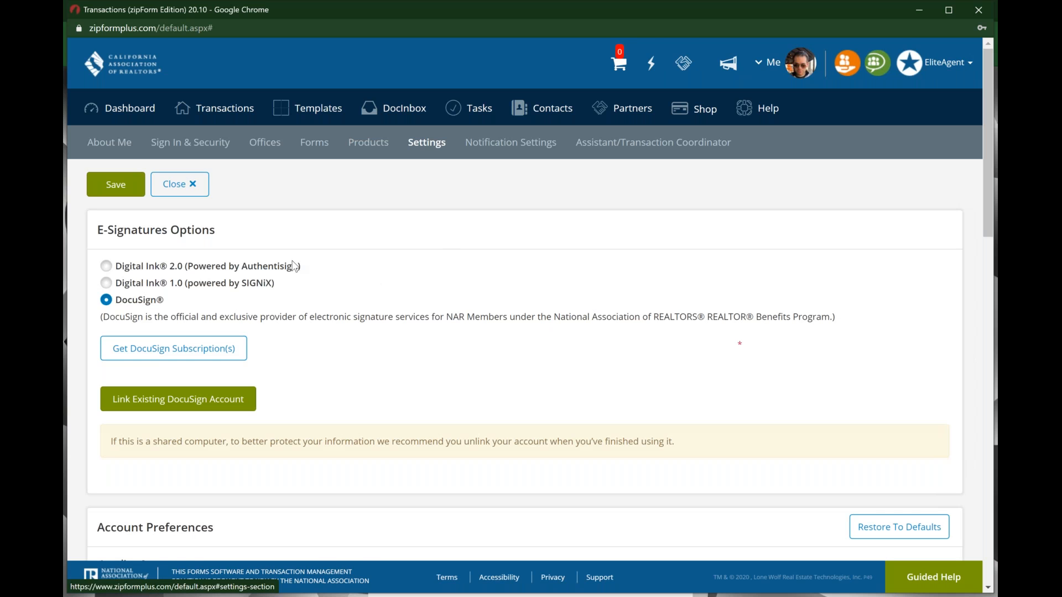
Step: Choose Digital Ink 2.0 as the e-signature option, keeping Pacific Time Zone
scroll(293, 266, "down", 1)
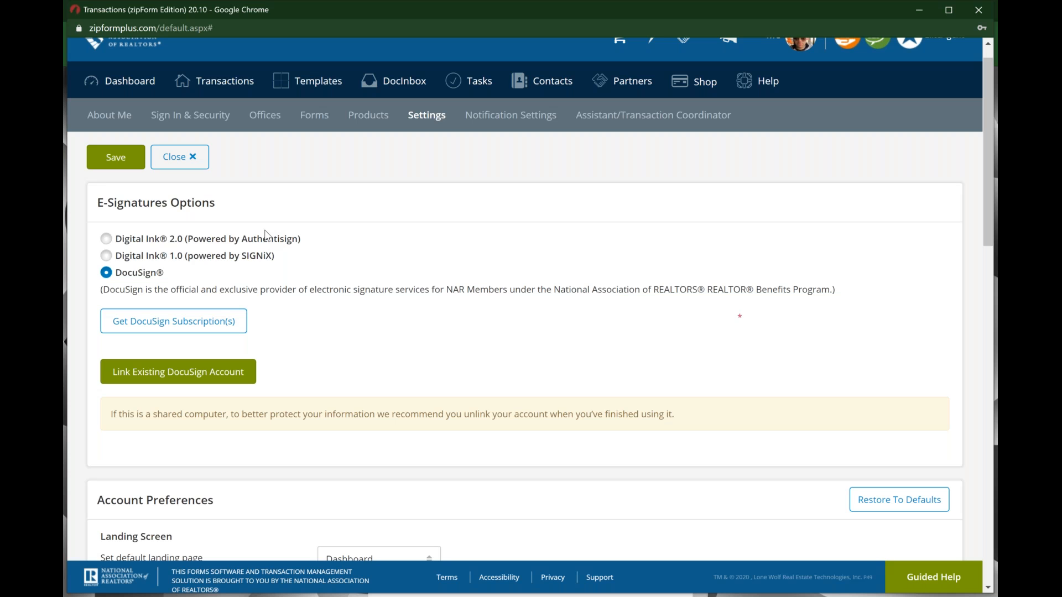
left_click(133, 277)
key("ctrl")
key("ctrl")
key("ctrl")
left_click(106, 239)
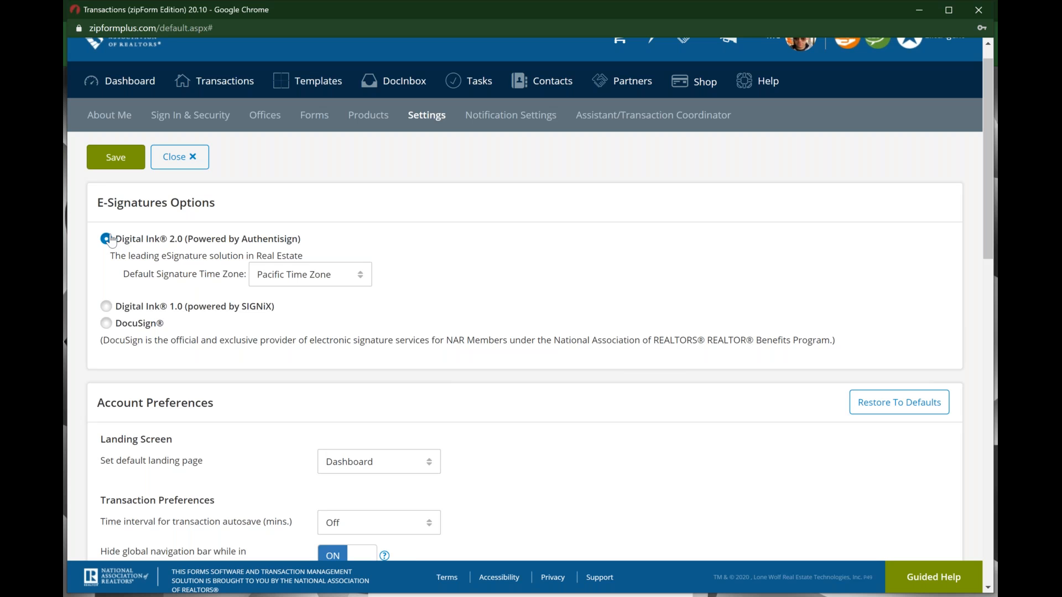
left_click(351, 280)
Step: Cancel the Discard Changes prompt and save the updated e-signature preferences
scroll(318, 277, "down", 4)
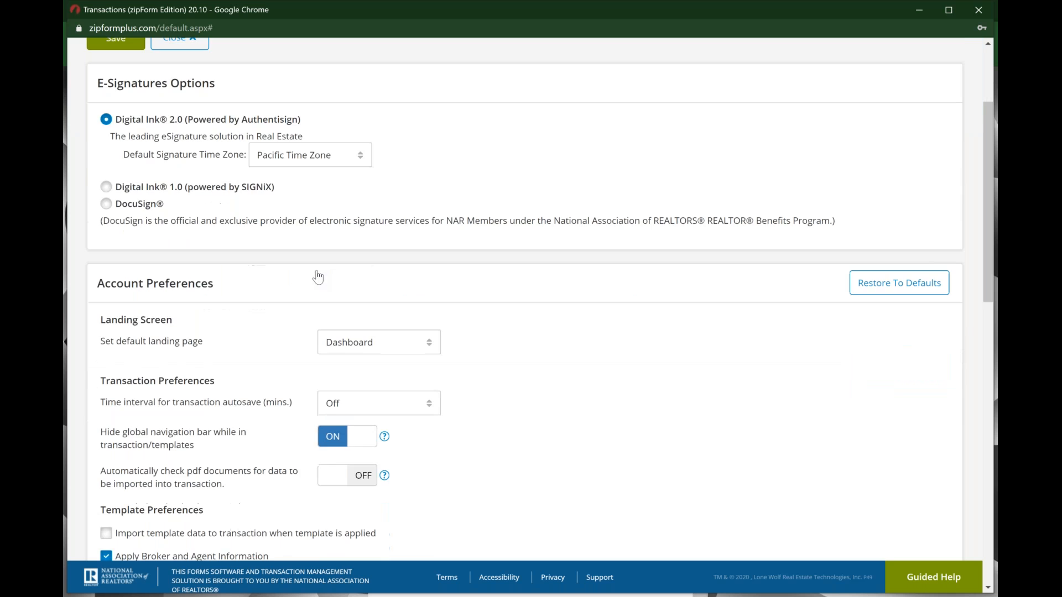
scroll(525, 299, "down", 2)
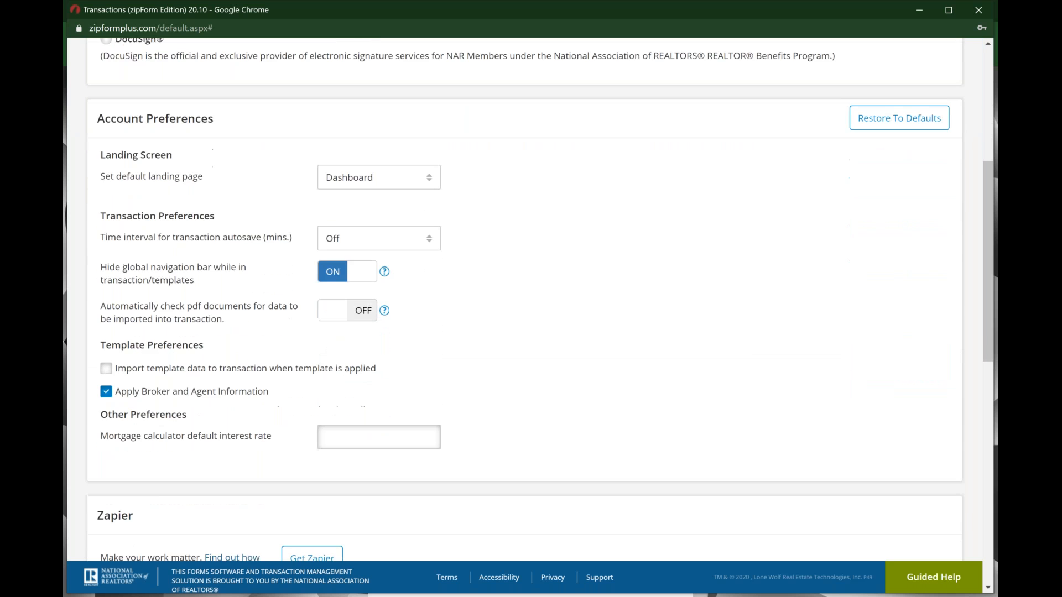
scroll(525, 299, "down", 6)
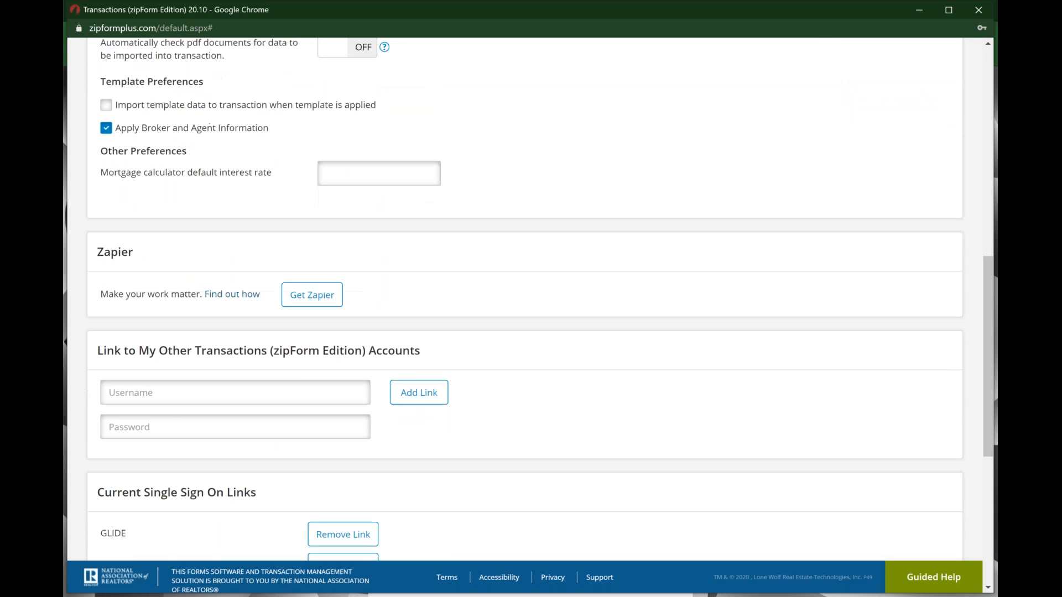
scroll(525, 299, "down", 2)
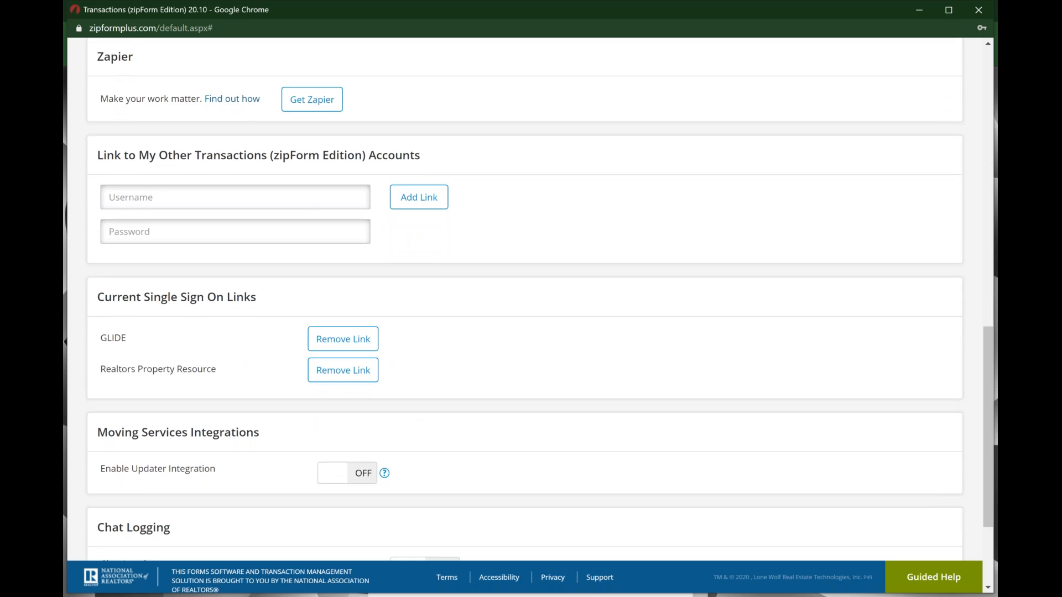
scroll(525, 298, "down", 1)
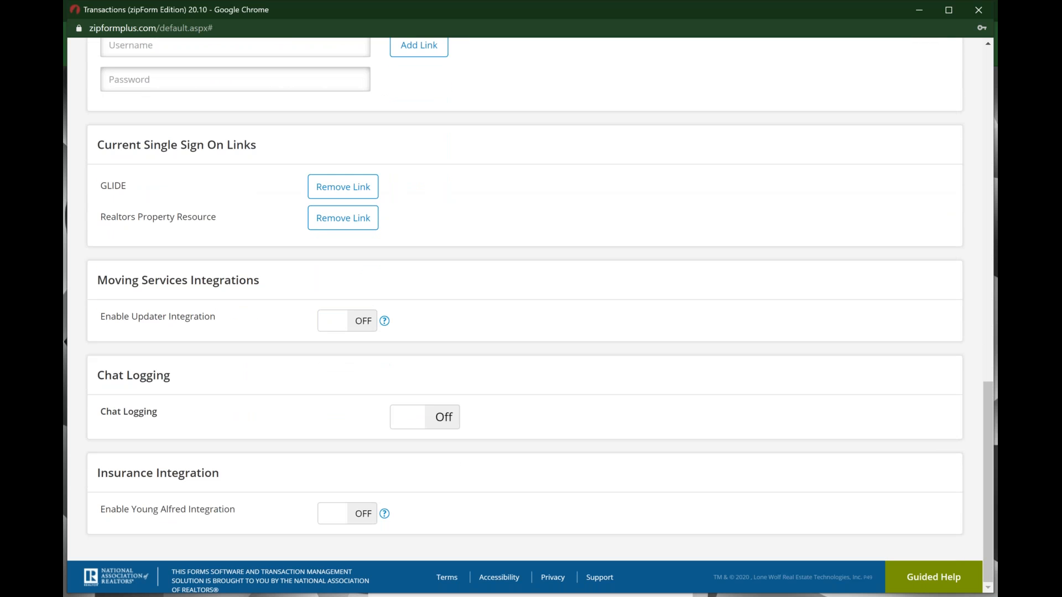
scroll(526, 298, "up", 15)
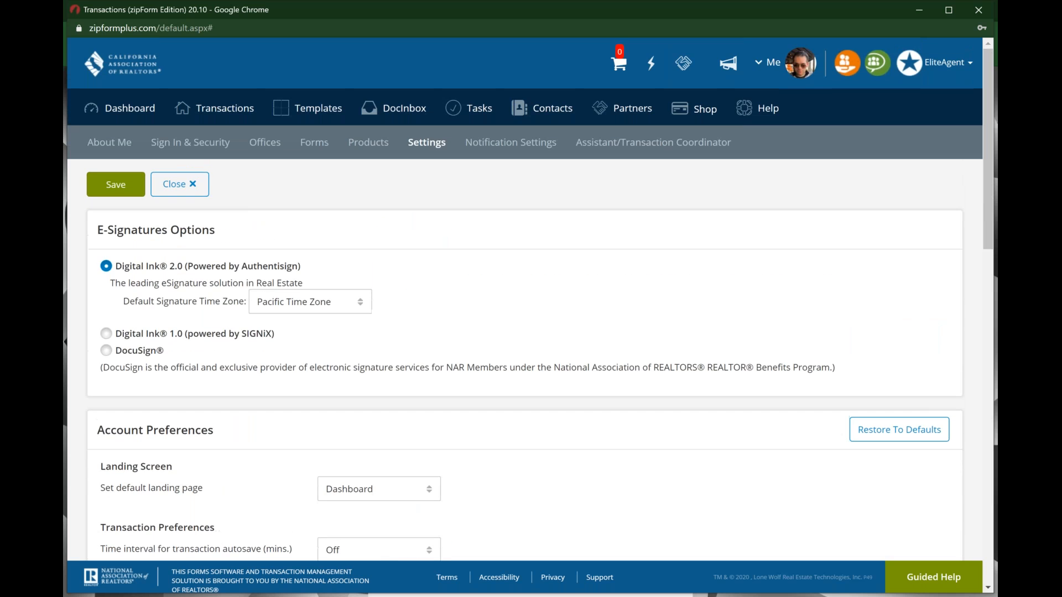
left_click(520, 153)
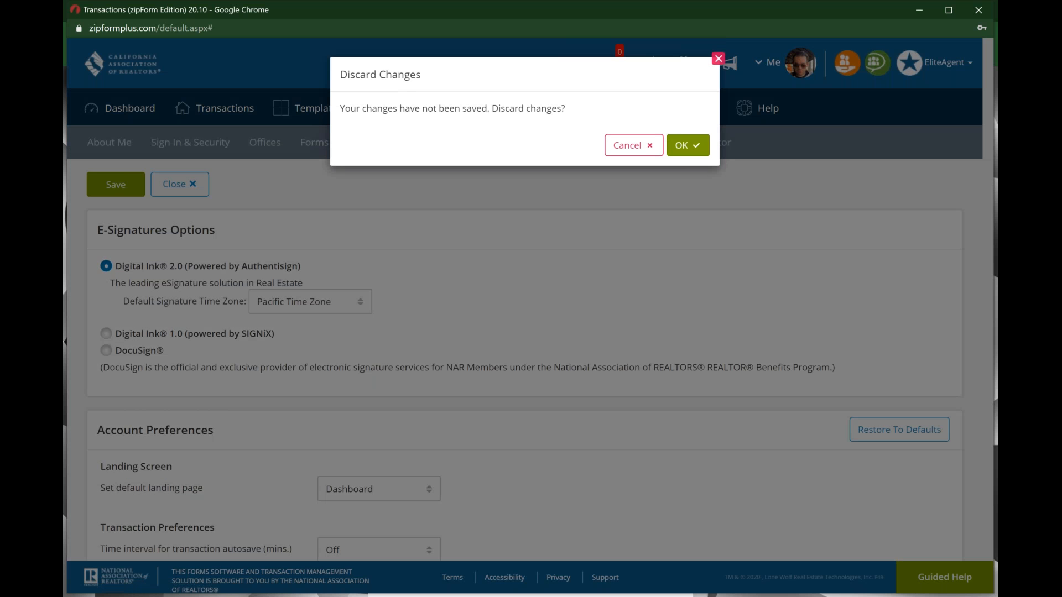
left_click(646, 147)
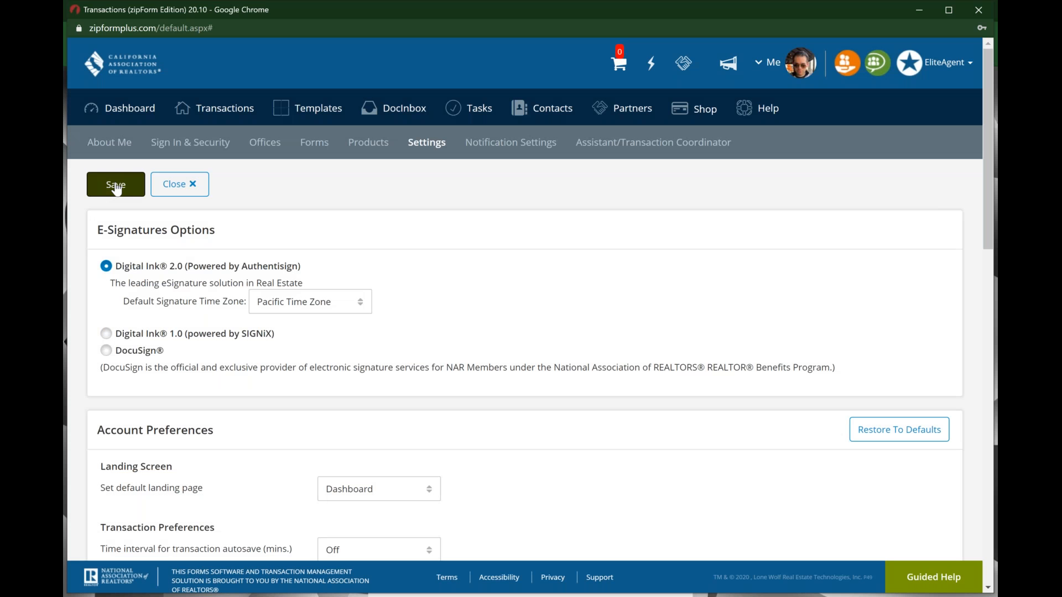
left_click(116, 188)
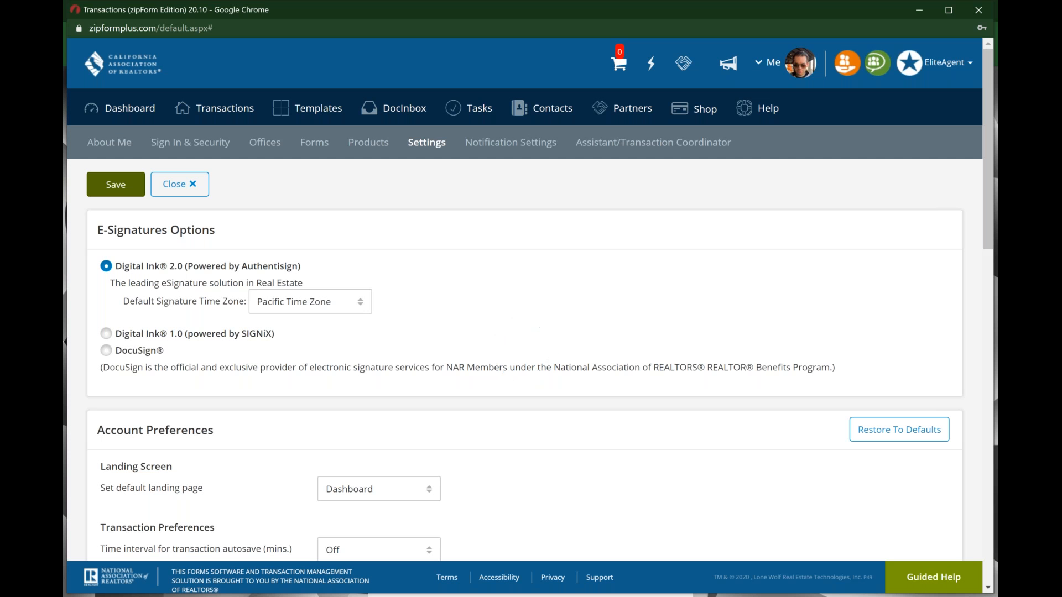
Step: Review the Notification Settings and Assistant/Transaction Coordinator tabs, then close the profile settings
left_click(480, 145)
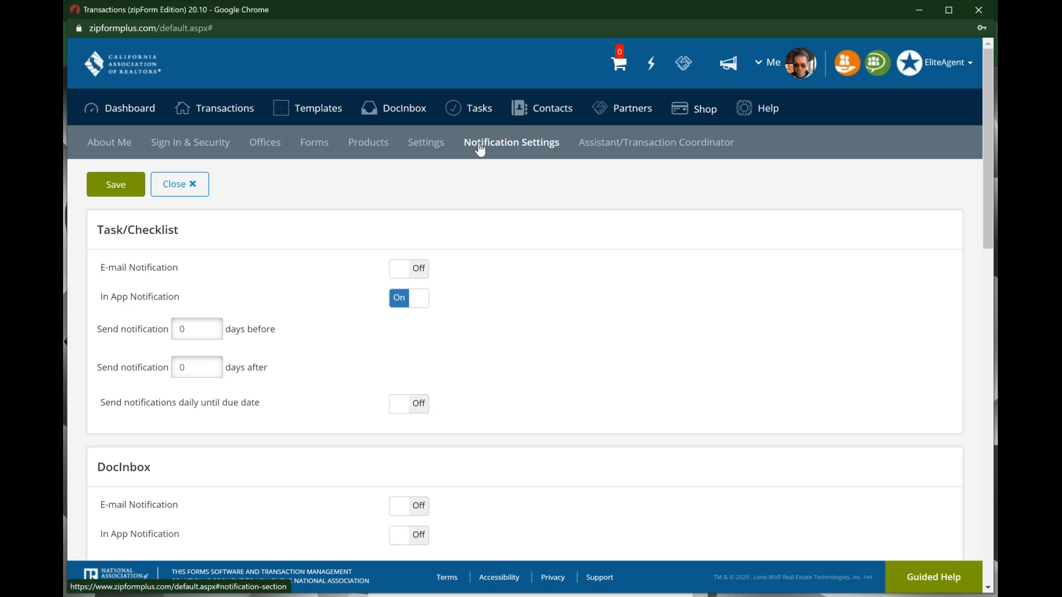
scroll(480, 150, "down", 15)
scroll(480, 150, "up", 15)
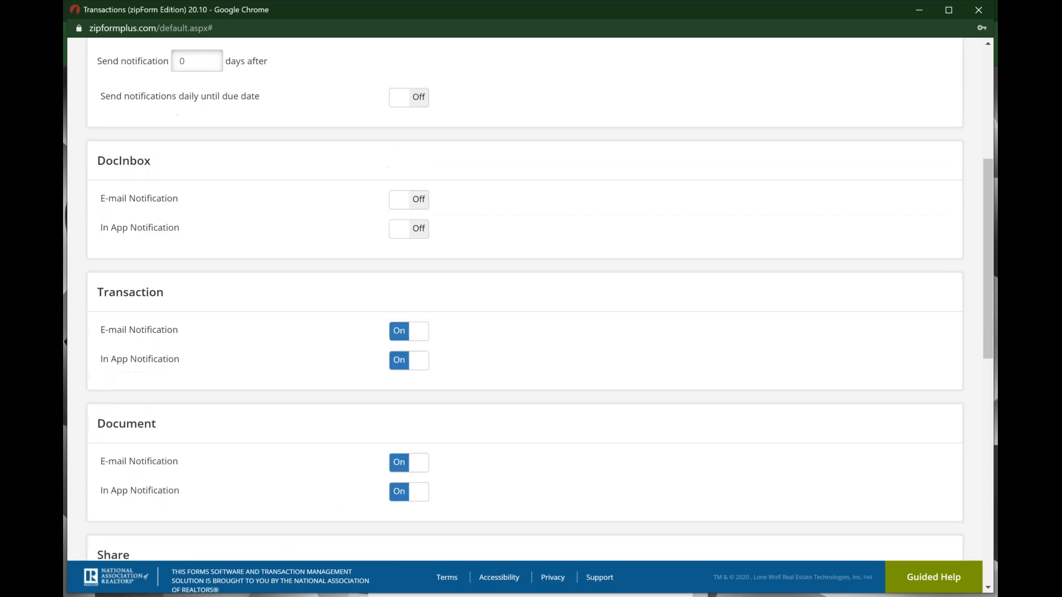
left_click(615, 145)
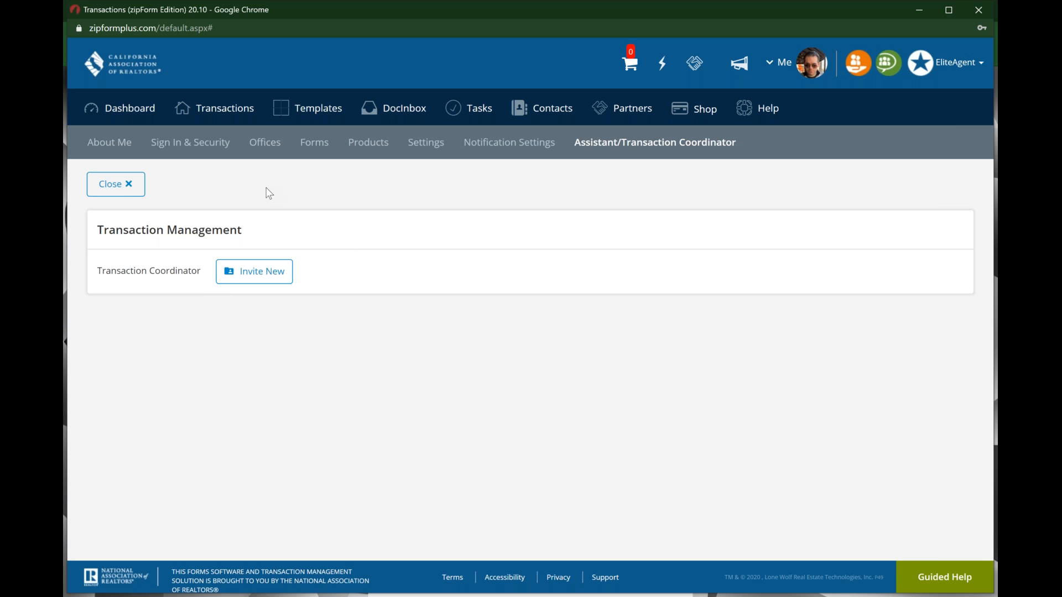
left_click(124, 188)
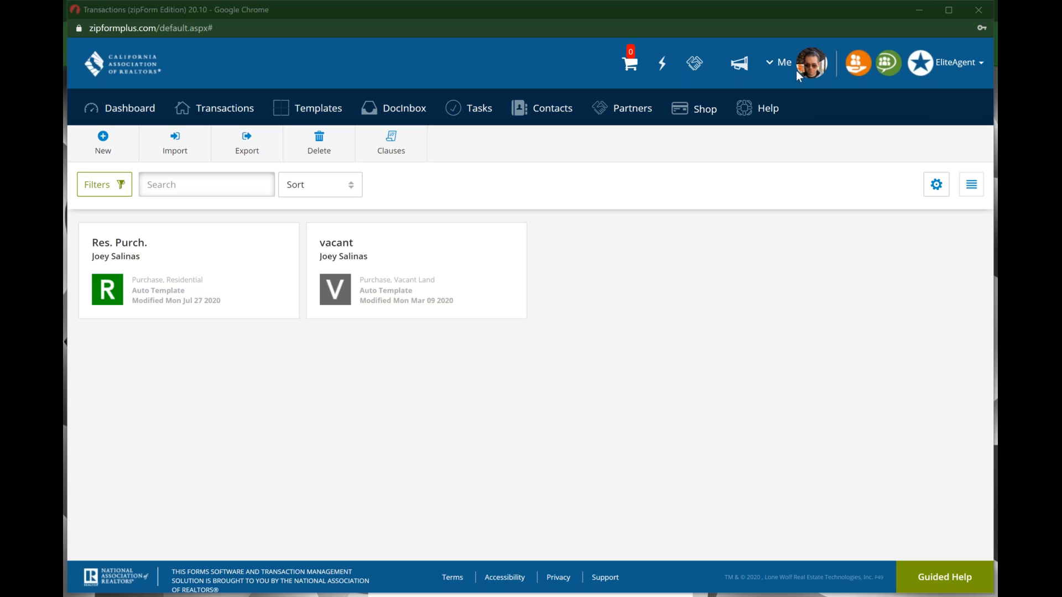
Step: Go to the Templates list and start a New Template to see Listing, Purchase, Lease options
left_click(318, 109)
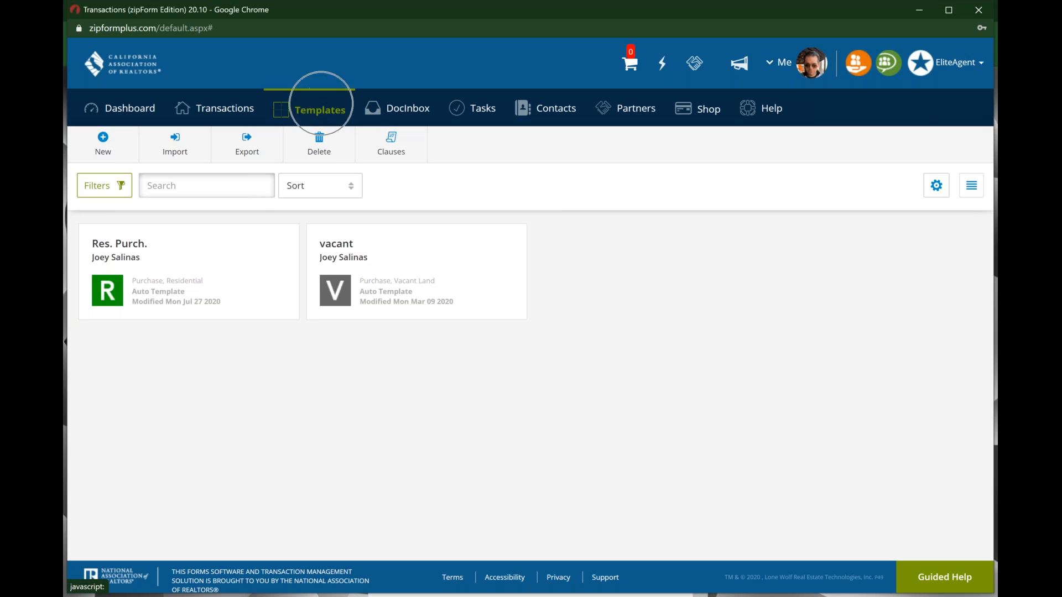
key("ctrl")
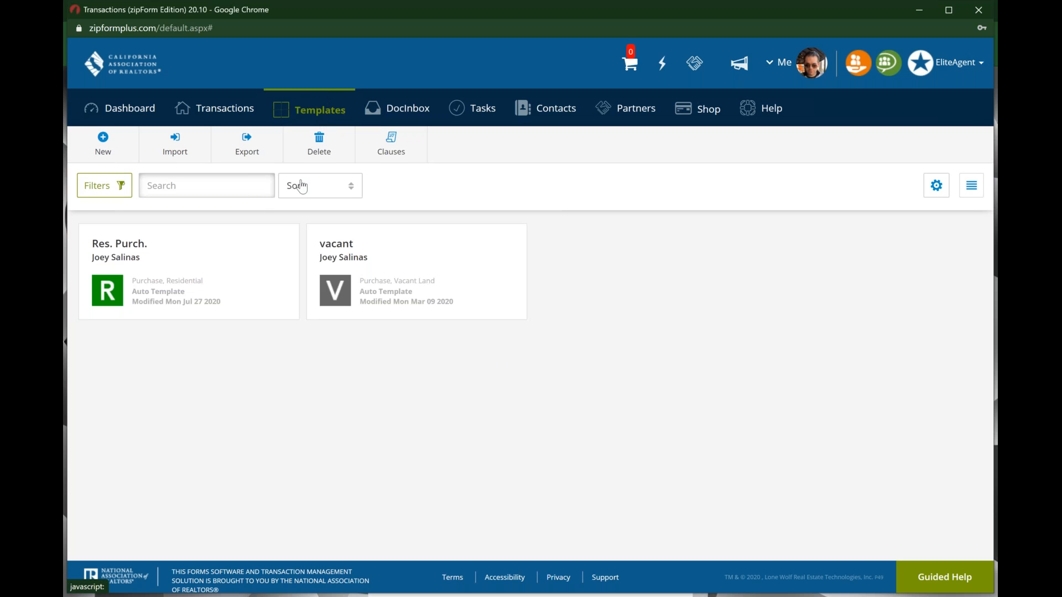
left_click(101, 154)
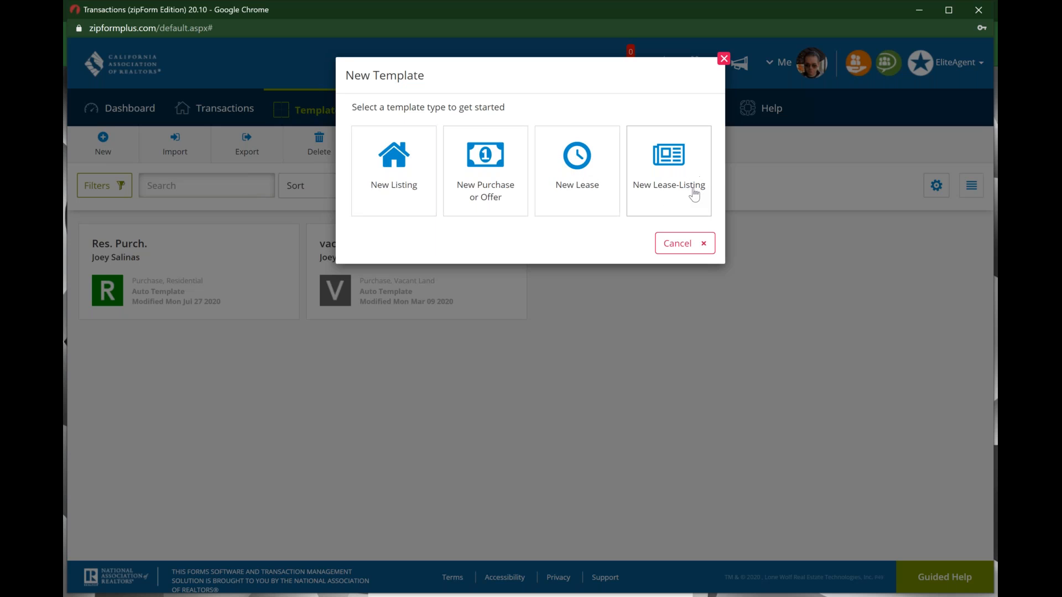
Step: Save a Residential listing template 'Res. Listing' that auto-applies to Listing/Residential transactions
left_click(399, 187)
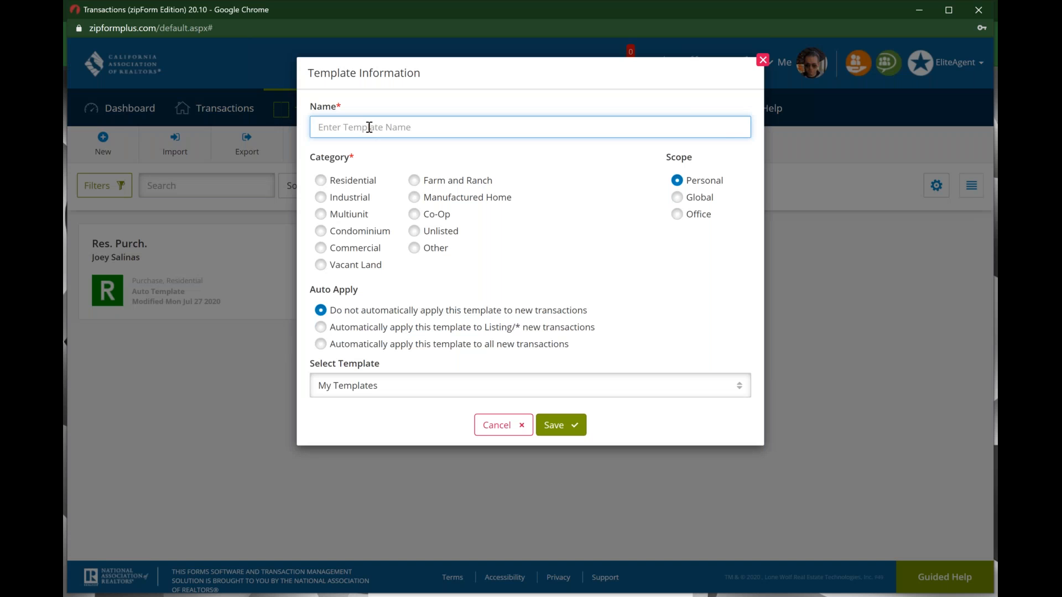
type("Res")
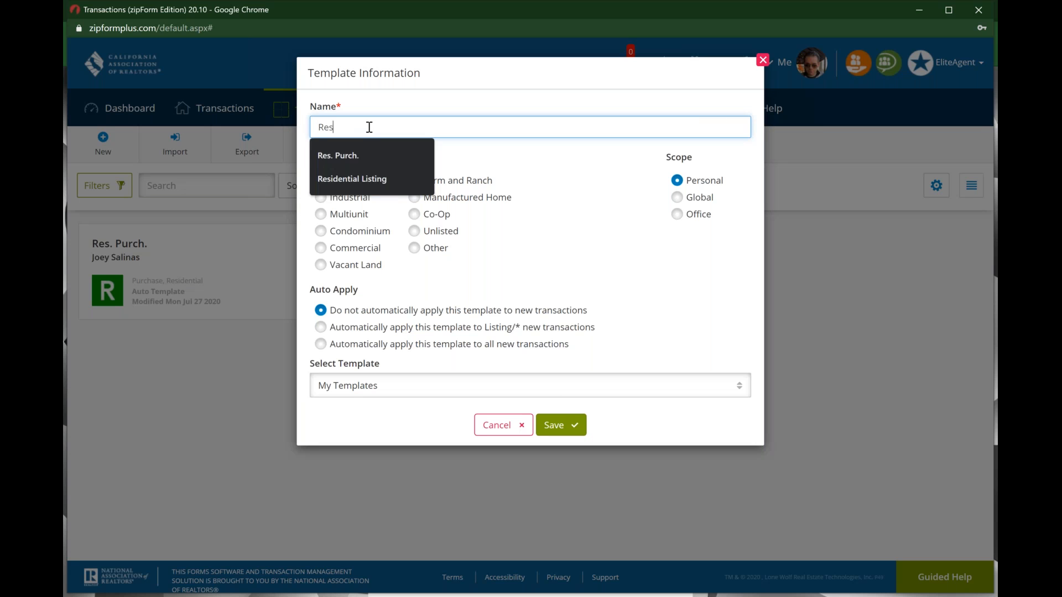
type(".")
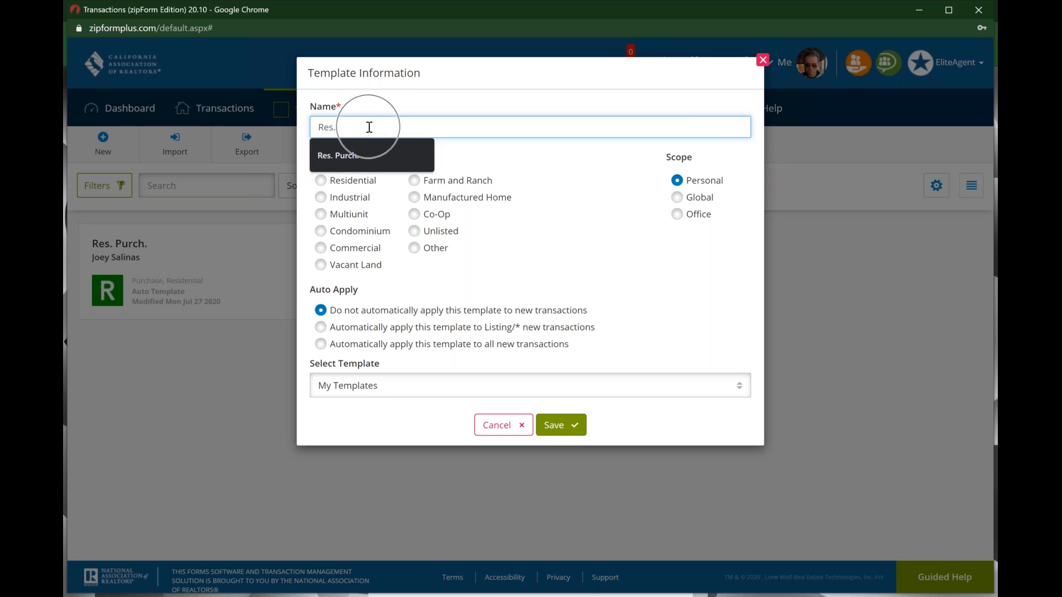
type(" Listing")
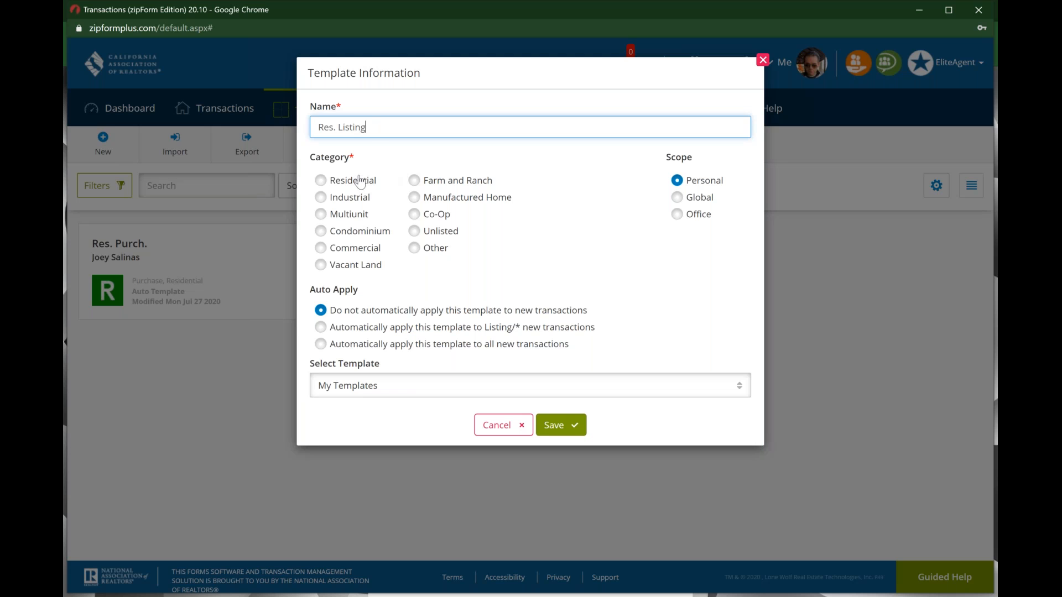
left_click(321, 181)
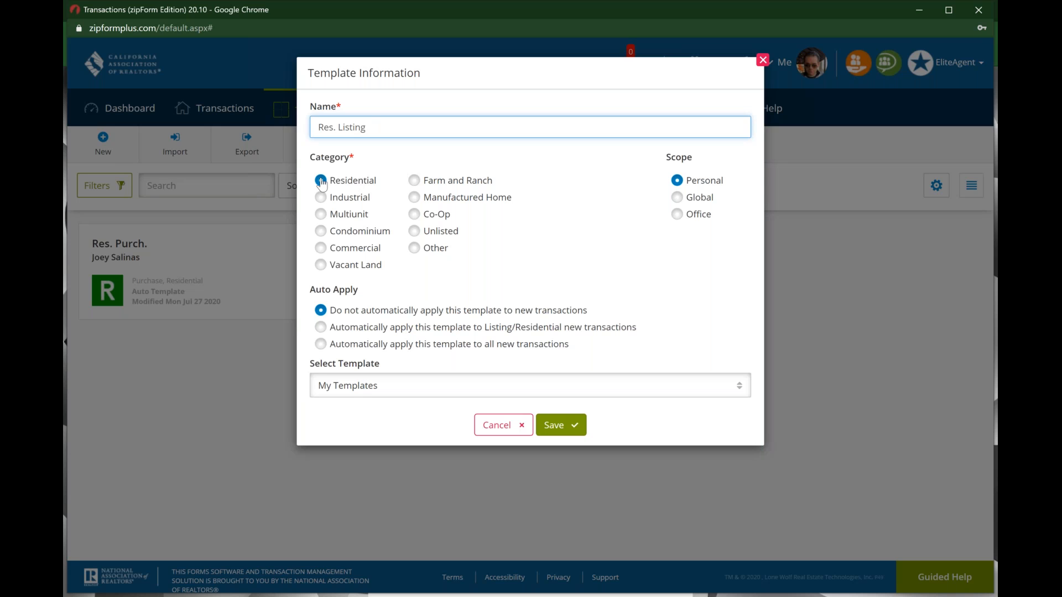
left_click(372, 128)
left_click(321, 329)
left_click(322, 347)
left_click(321, 328)
left_click(568, 426)
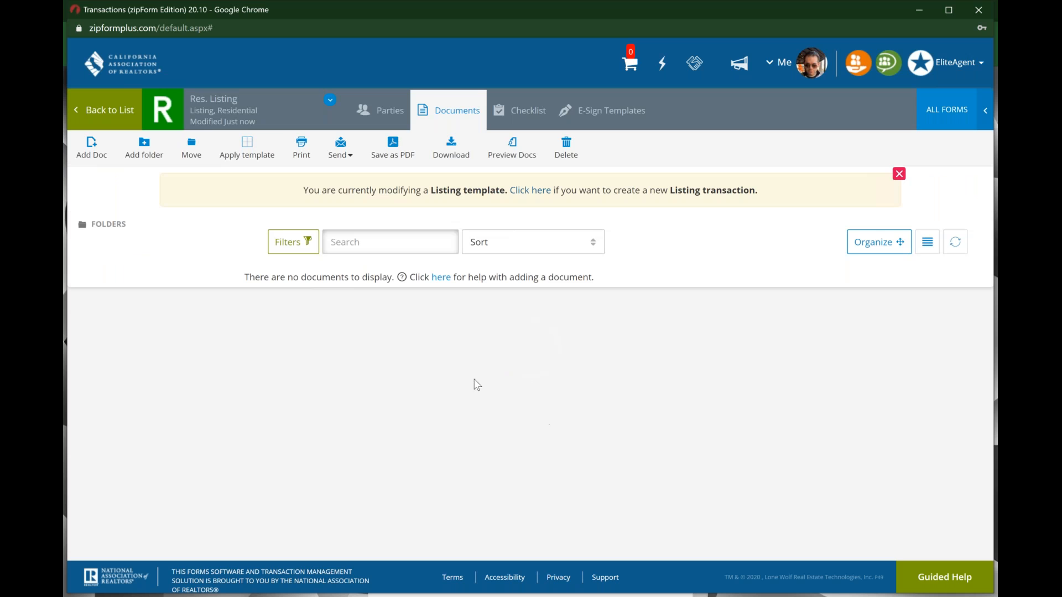
Step: Reopen the Res. Listing template and bring up the Add a Form, Placeholder or Document dialog
left_click(113, 108)
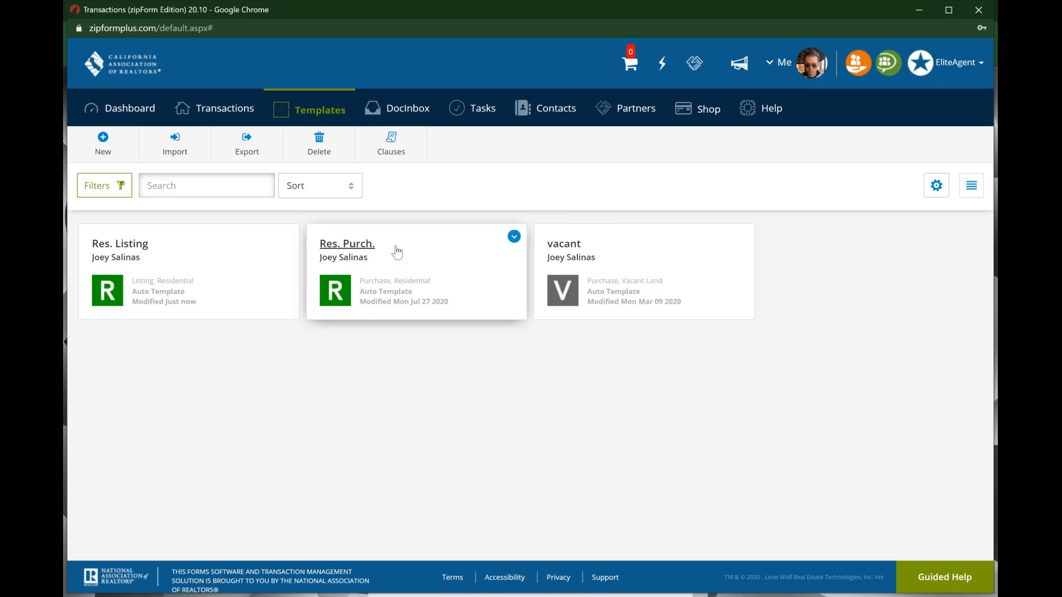
left_click(249, 276)
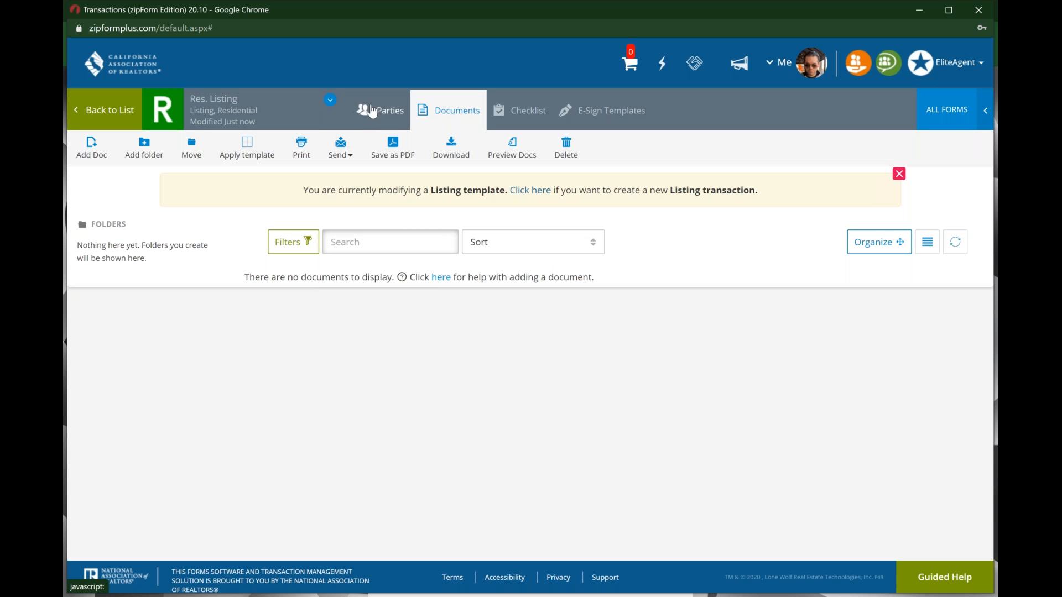
left_click(529, 108)
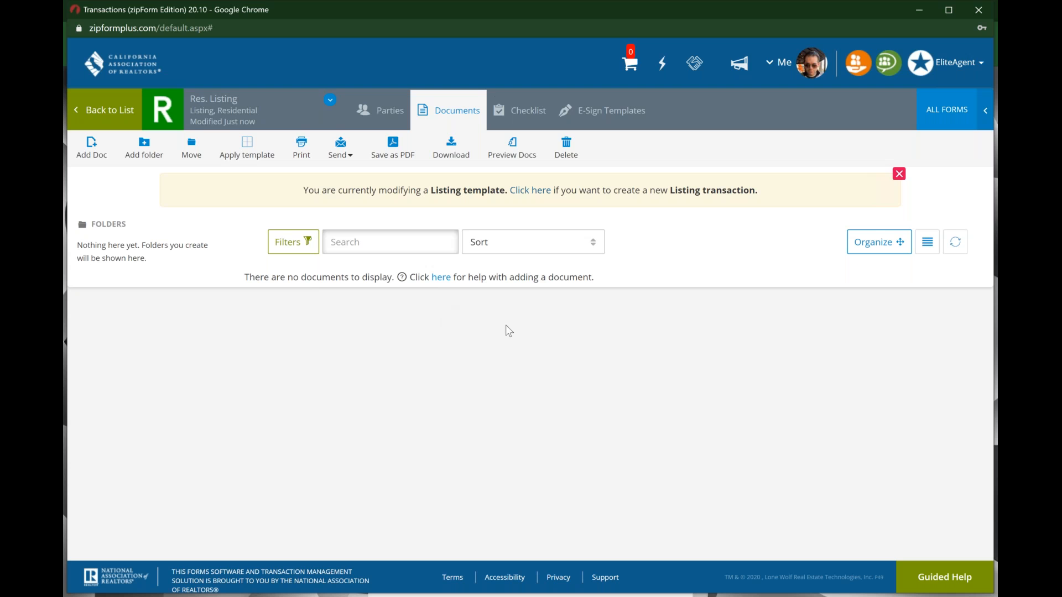
left_click(102, 160)
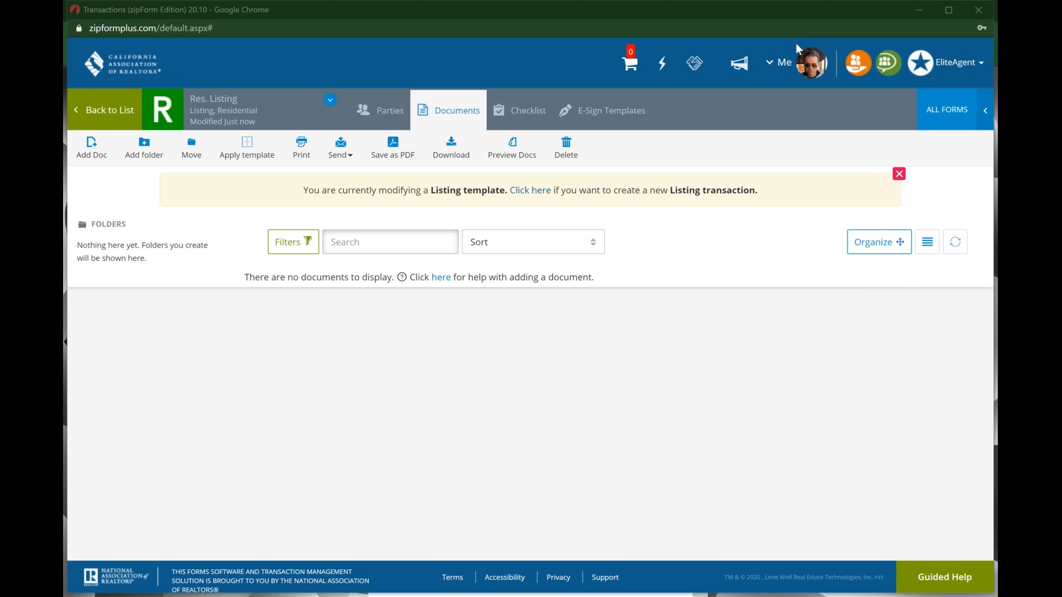
left_click(102, 147)
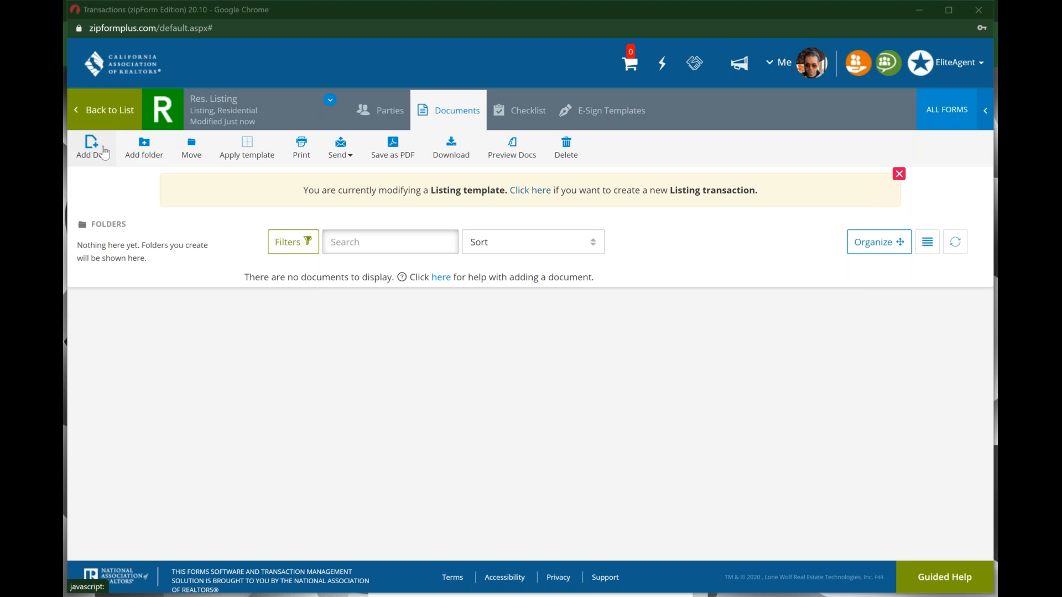
left_click(947, 113)
Step: Add the .Cover Sheet and .Res. Listing Agmt. forms from the form library
left_click(92, 148)
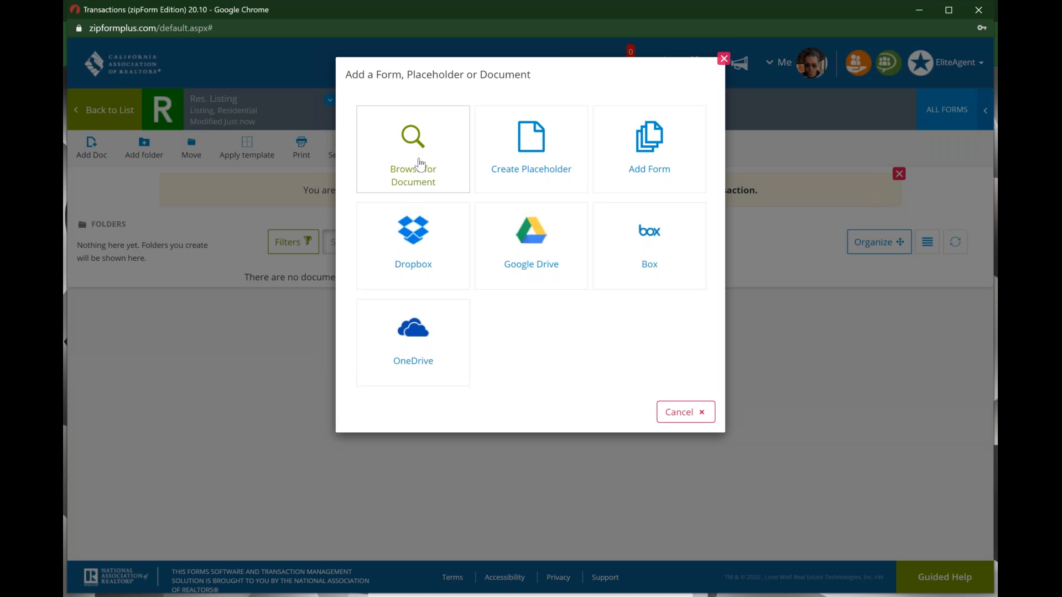
left_click(655, 172)
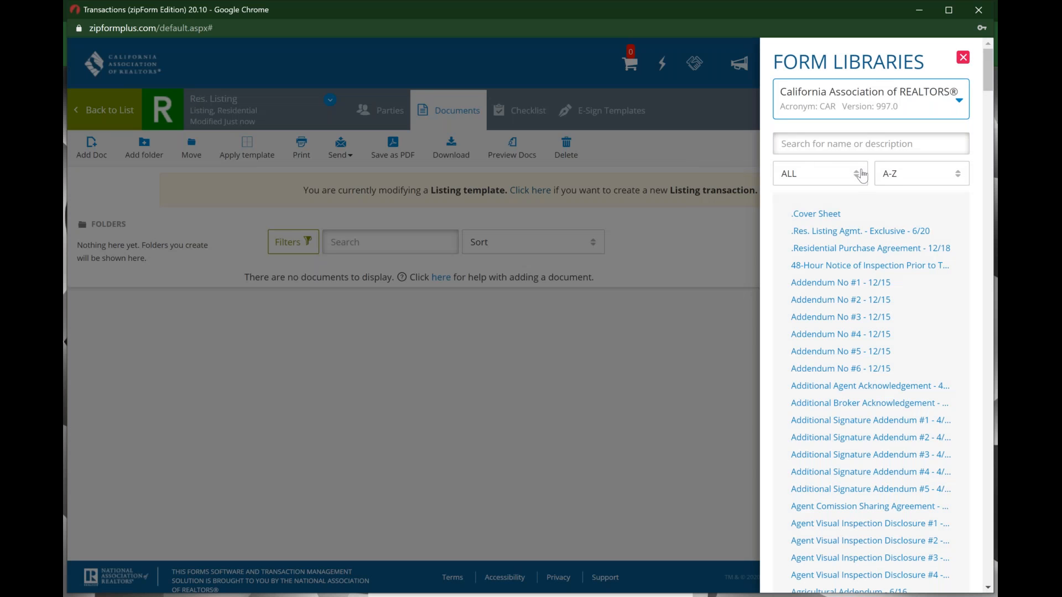
left_click(882, 146)
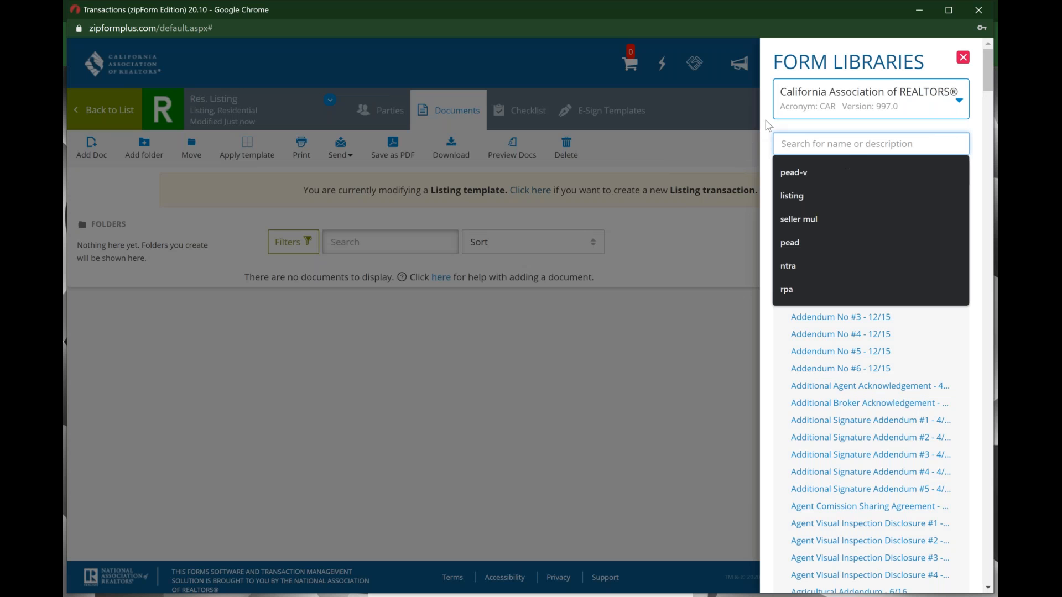
key("Escape")
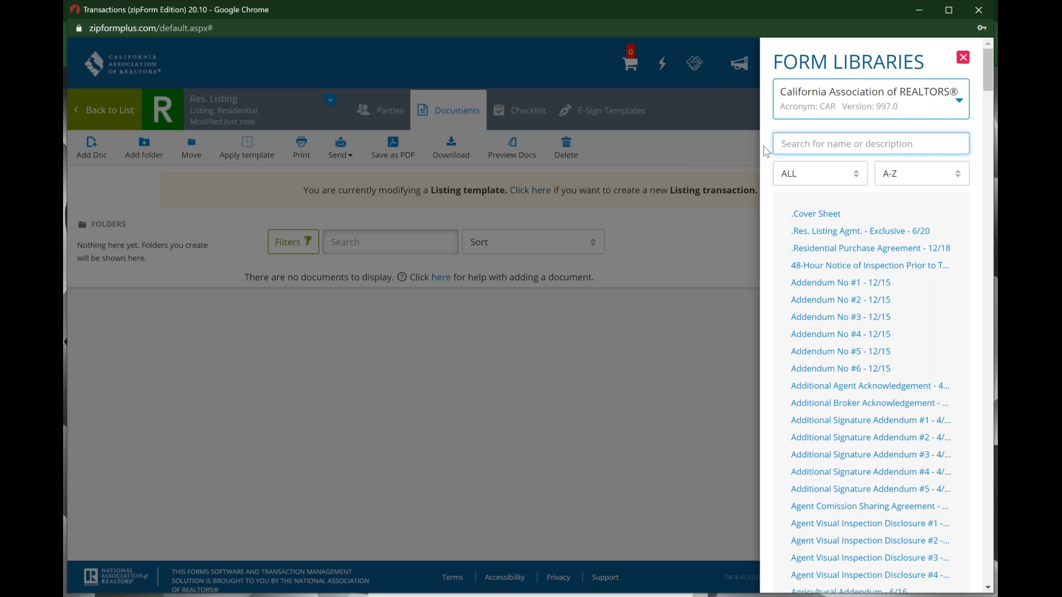
left_click(865, 216)
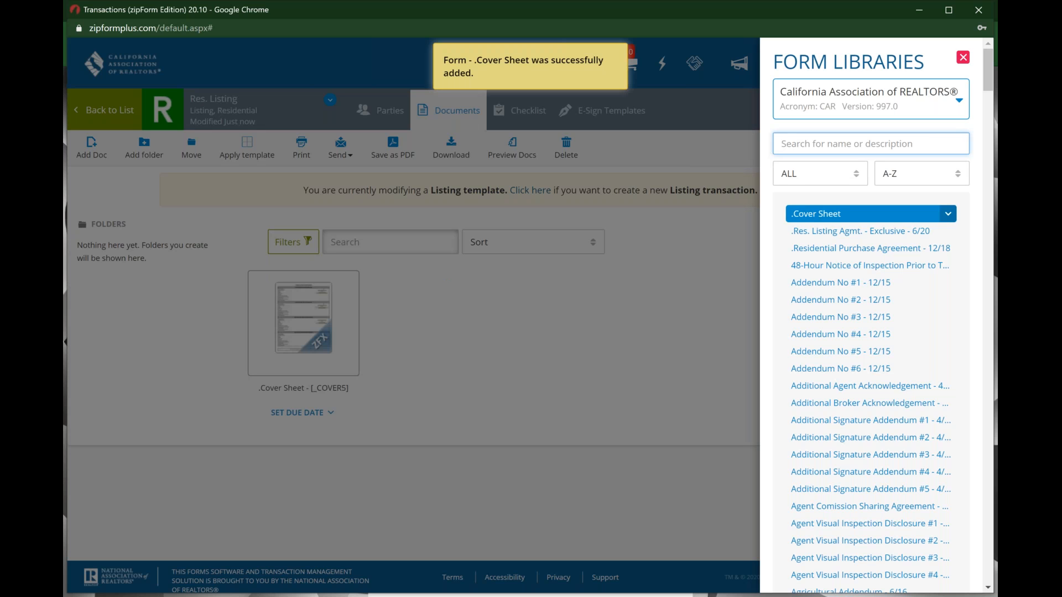
left_click(843, 237)
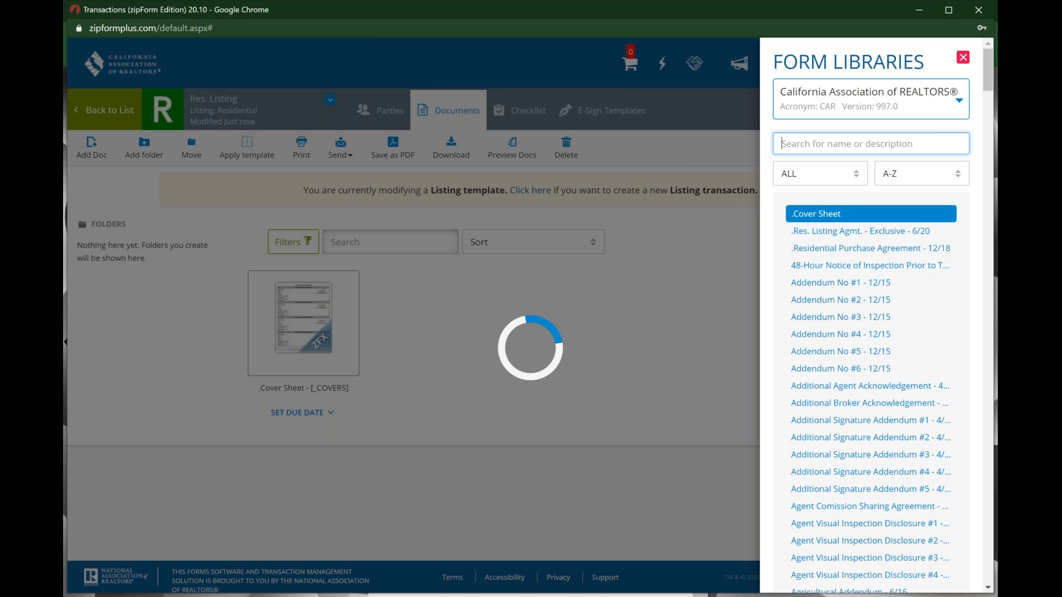
Step: Search 'pead', add the PEAD-V visitor advisory form, and close Form Libraries
left_click(906, 139)
type("pead")
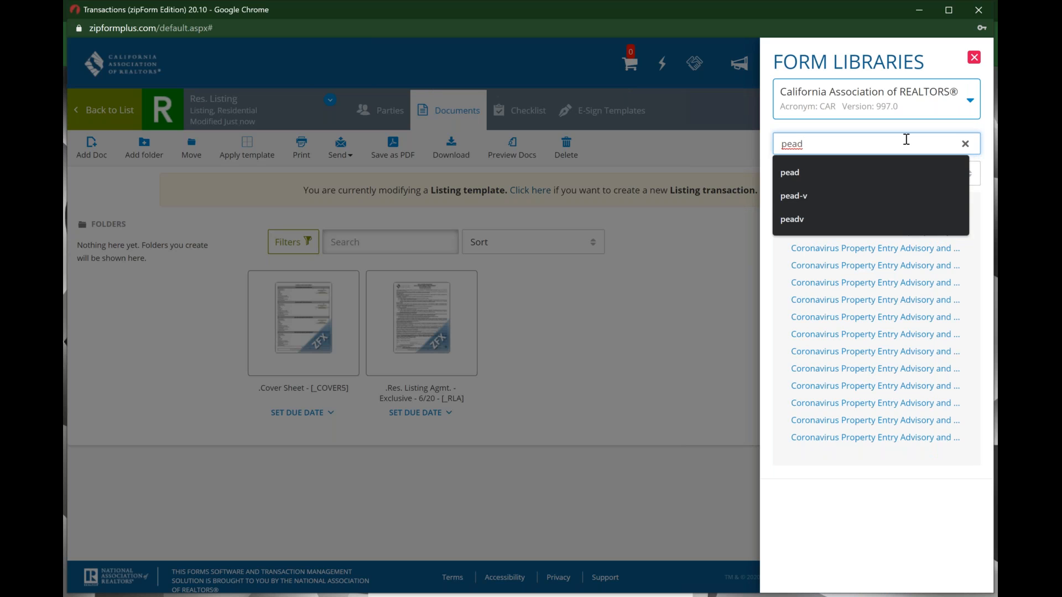
left_click(895, 169)
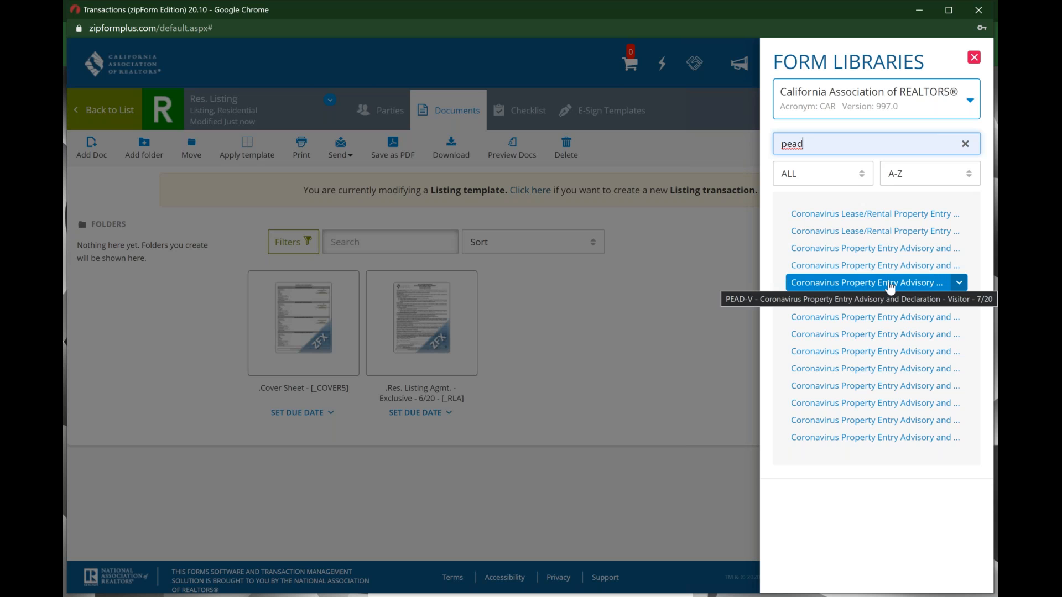
left_click(890, 285)
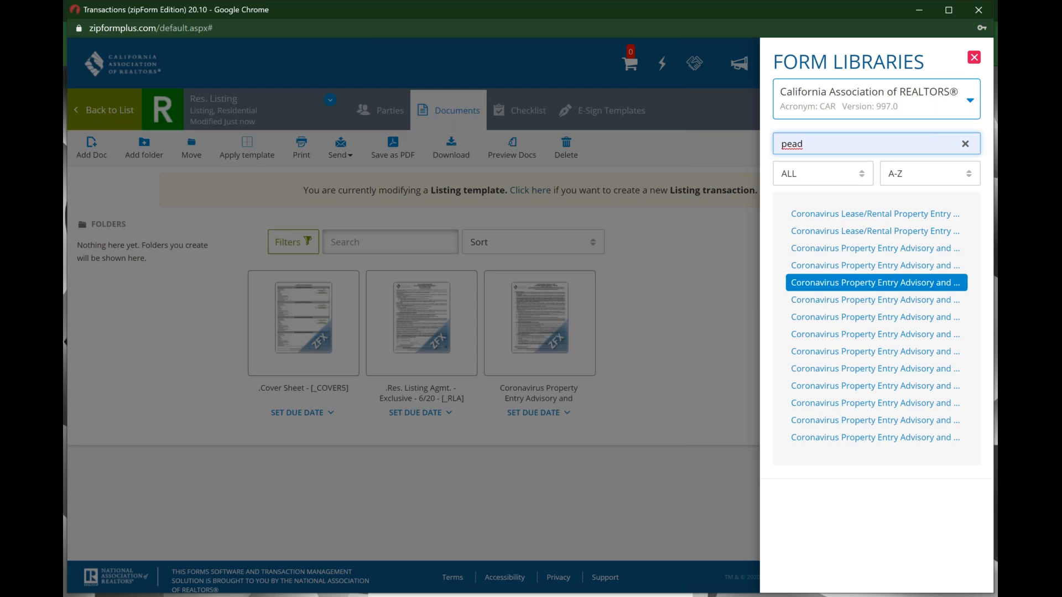
left_click(975, 58)
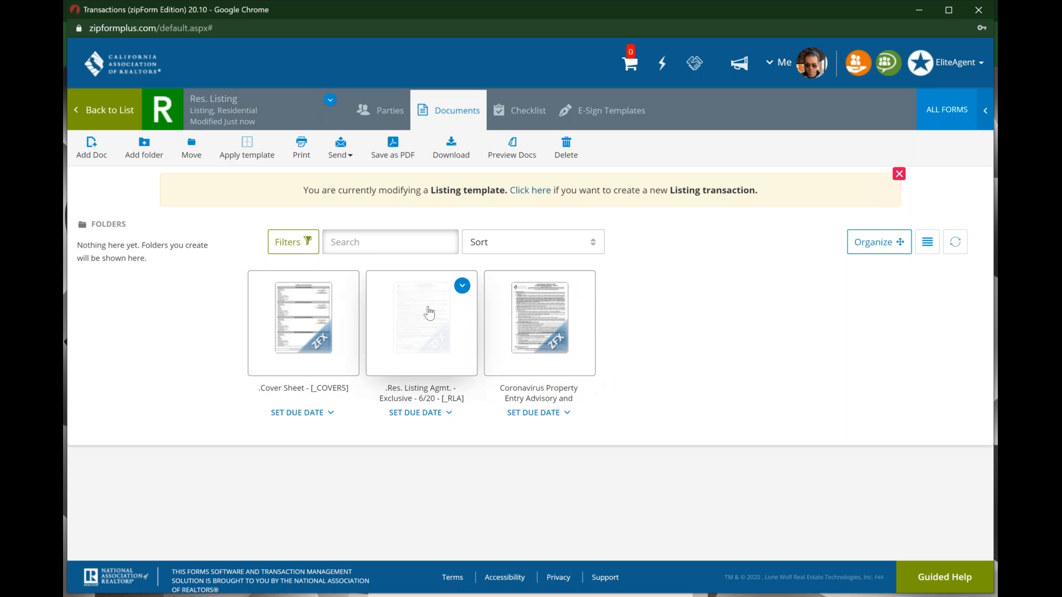
Step: On the Cover Sheet, enter seller's broker firm The Greater Daor and the office DRE license number
left_click(303, 318)
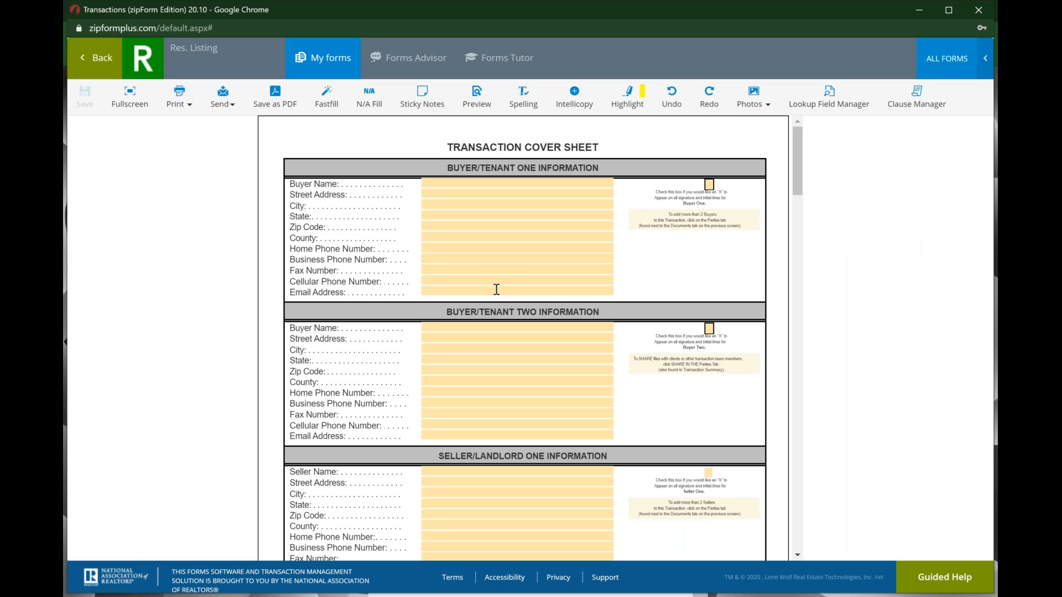
scroll(496, 290, "down", 1)
scroll(496, 290, "down", 1)
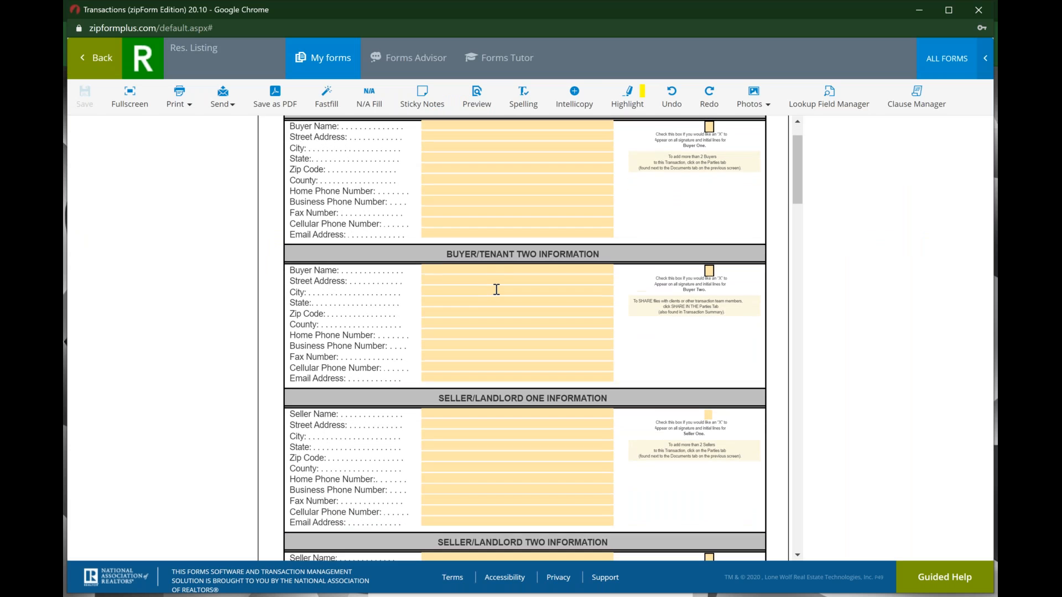
scroll(496, 290, "up", 2)
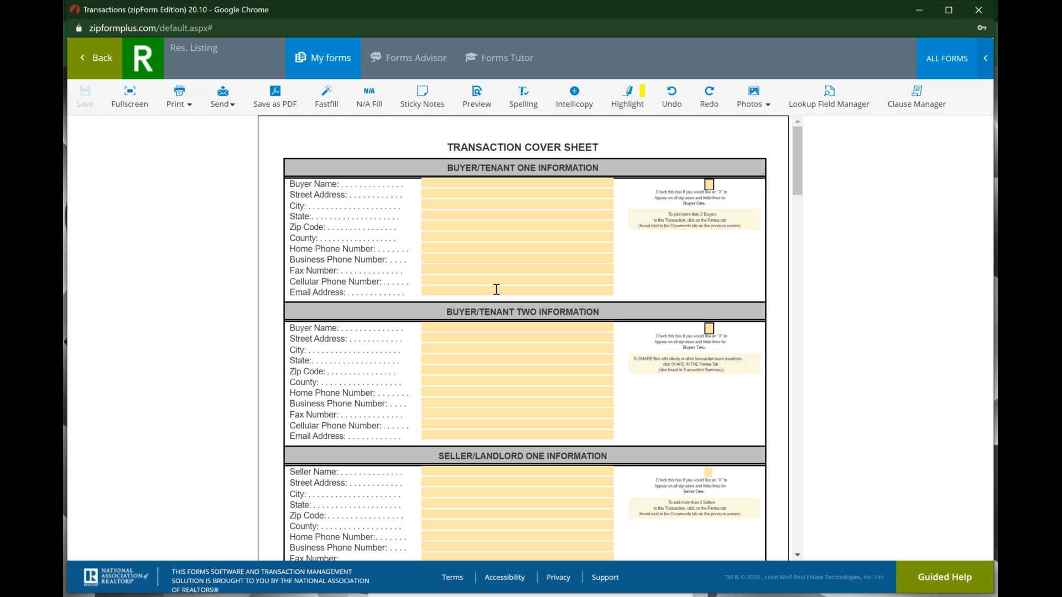
scroll(496, 289, "down", 4)
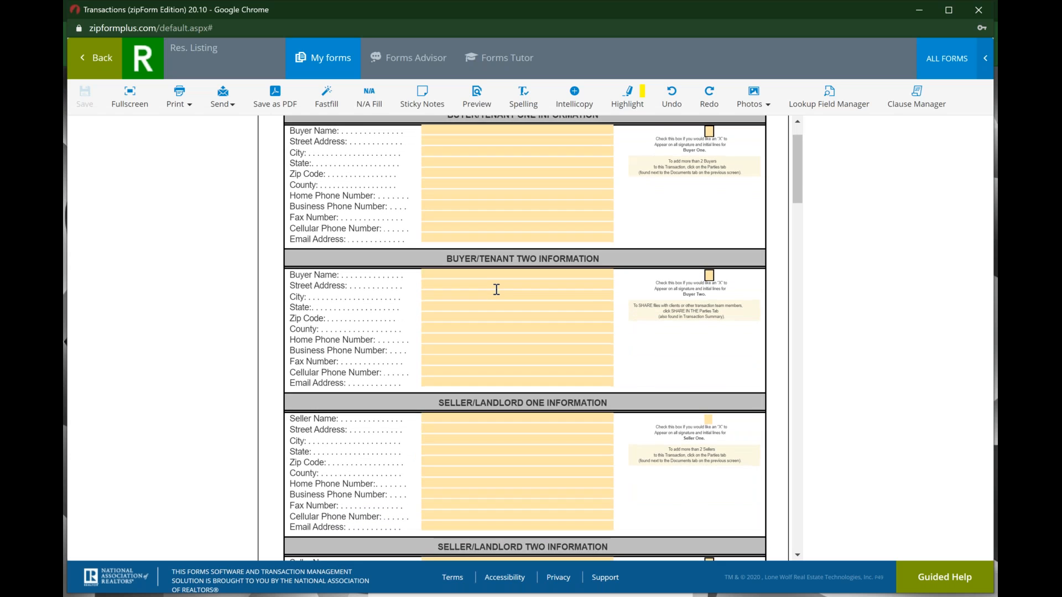
scroll(496, 289, "down", 9)
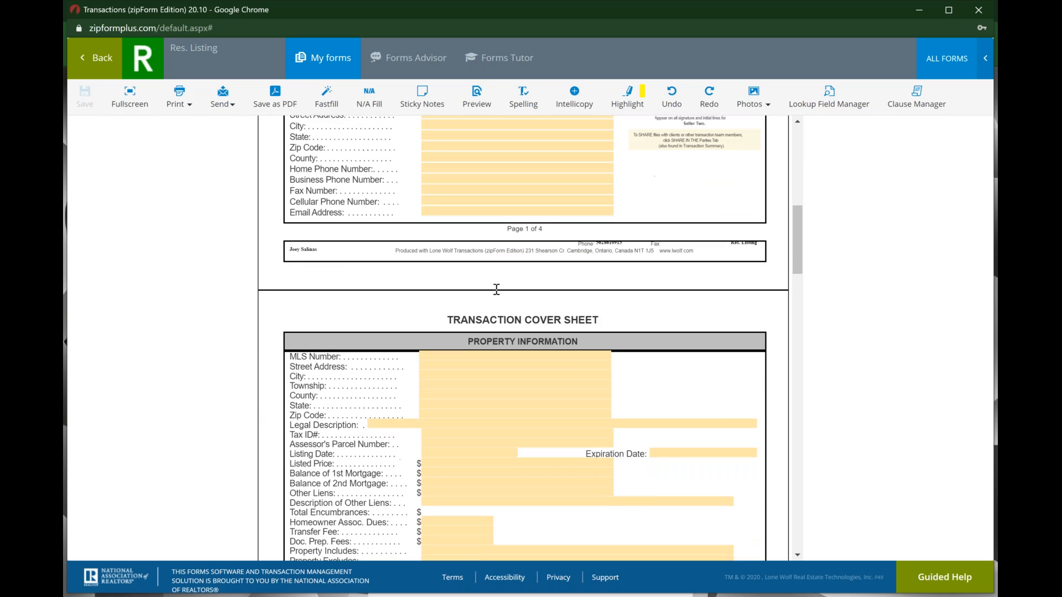
scroll(496, 290, "down", 6)
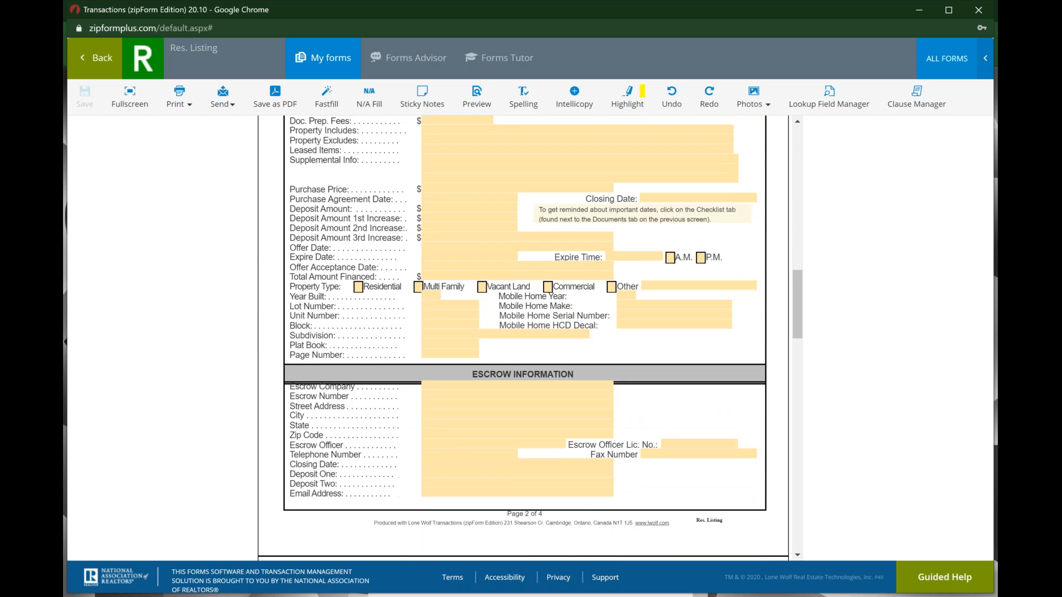
scroll(496, 289, "down", 5)
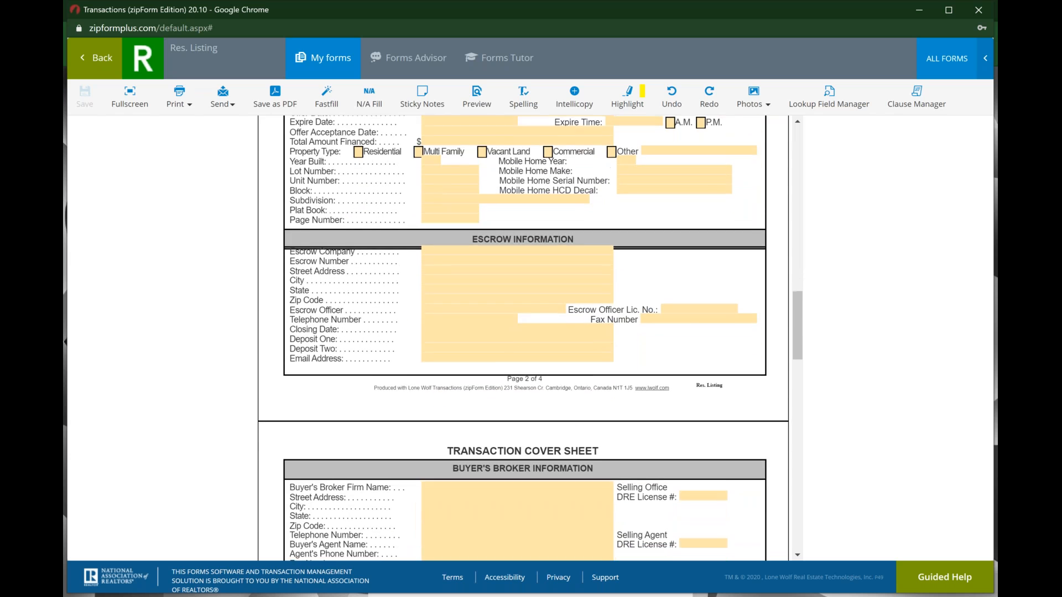
scroll(496, 289, "down", 1)
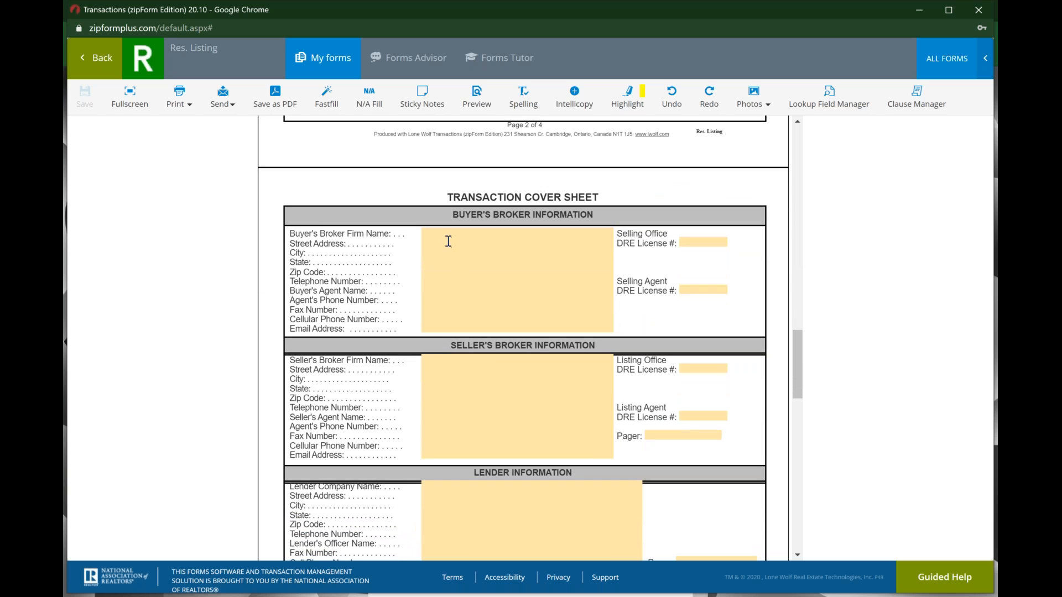
scroll(493, 367, "down", 1)
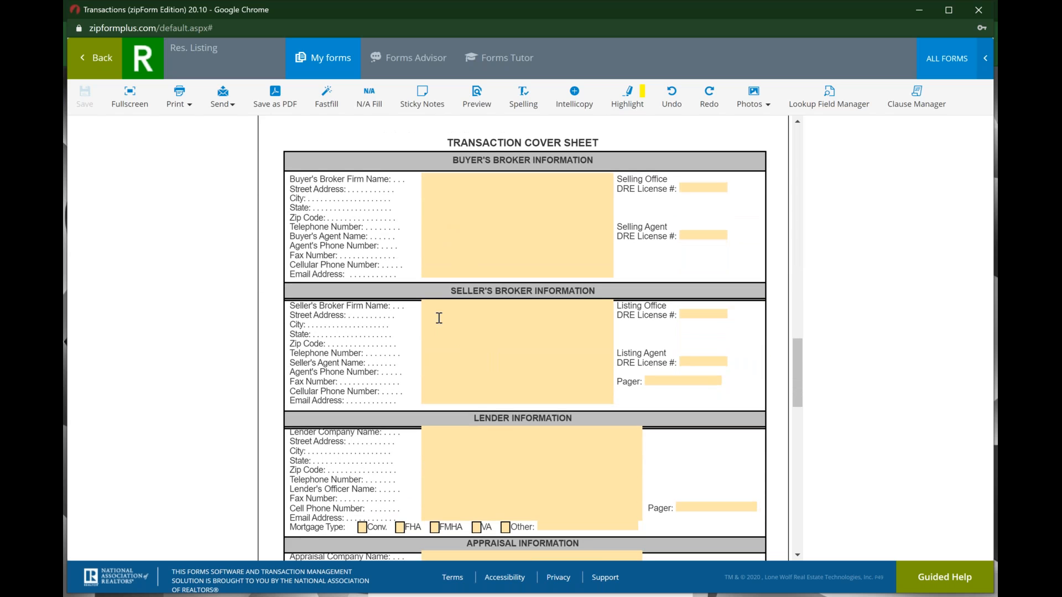
left_click(430, 307)
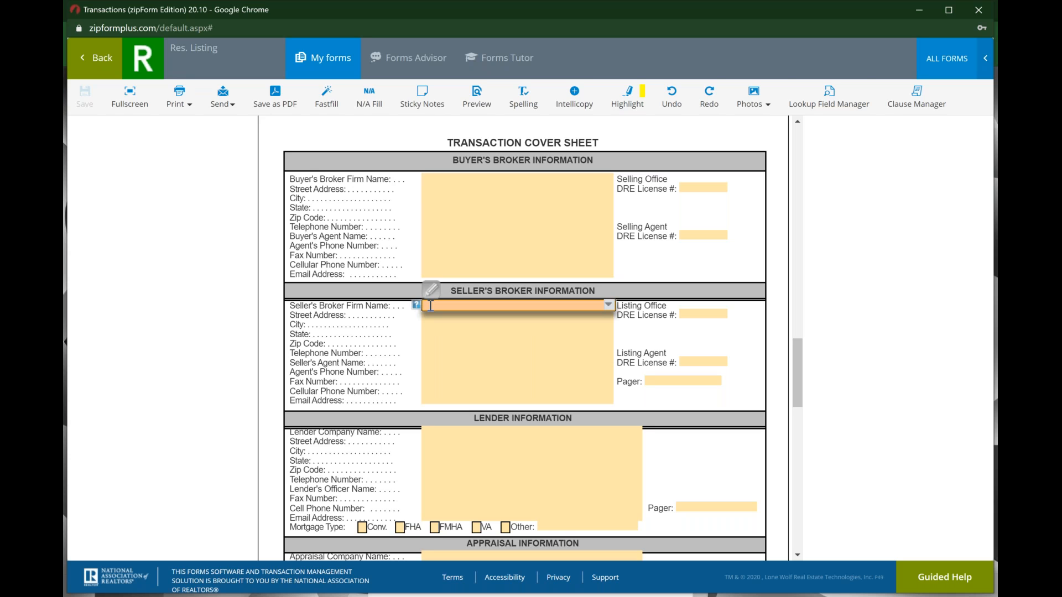
type("Th")
key("Return")
key("Tab")
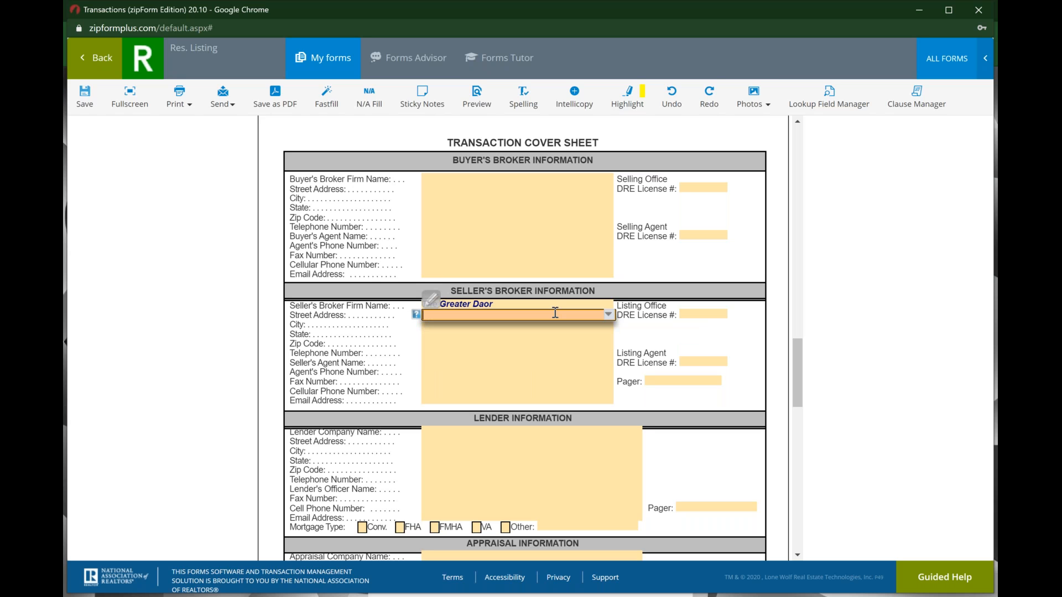
key("Tab")
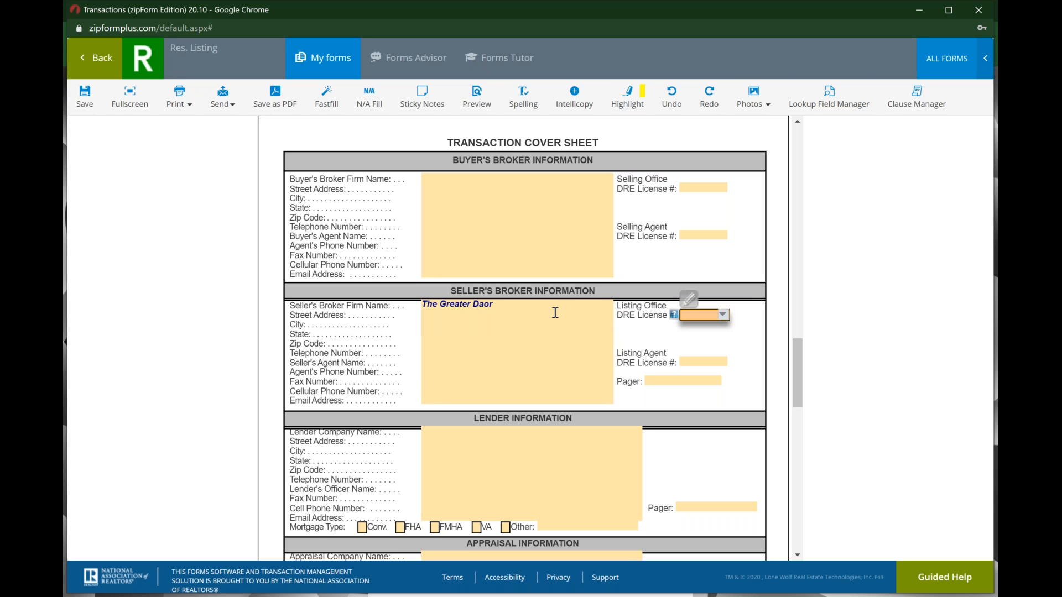
type("01234567")
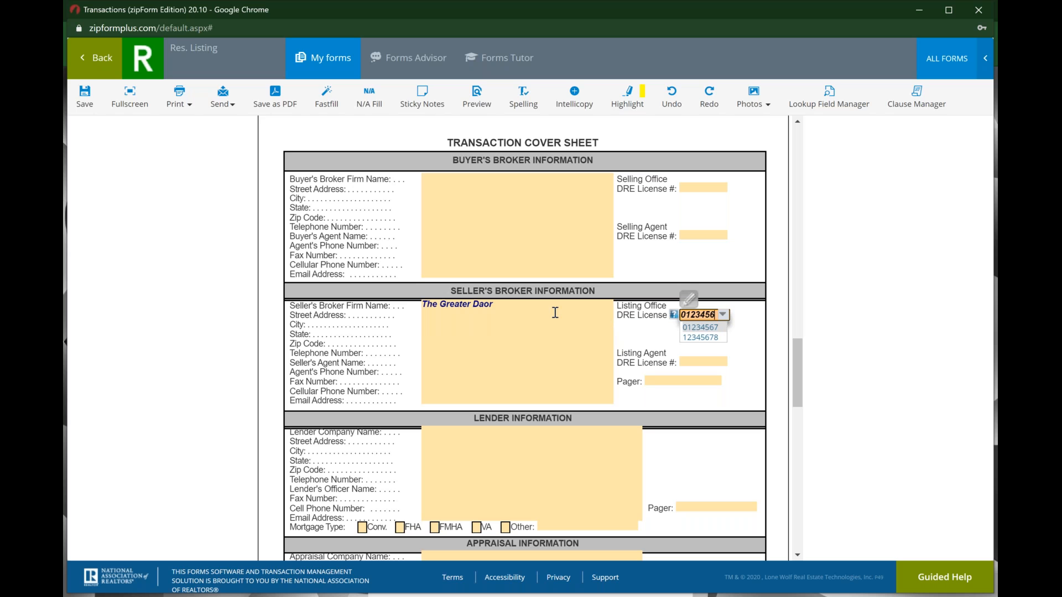
key("Return")
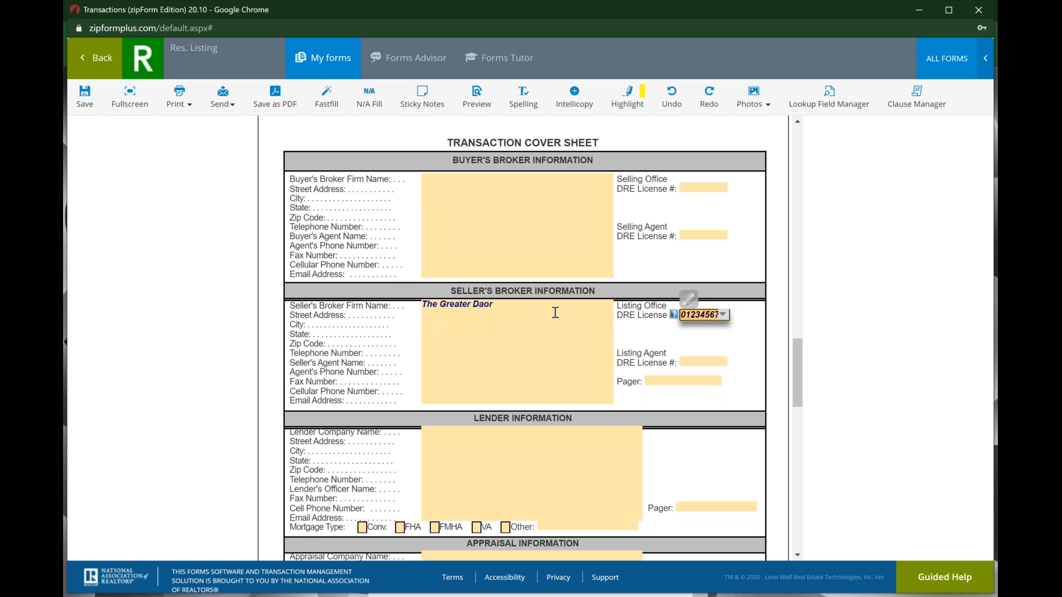
Step: Fill in the listing agent's name, agent DRE license number and e-mail address
key("shift+Tab")
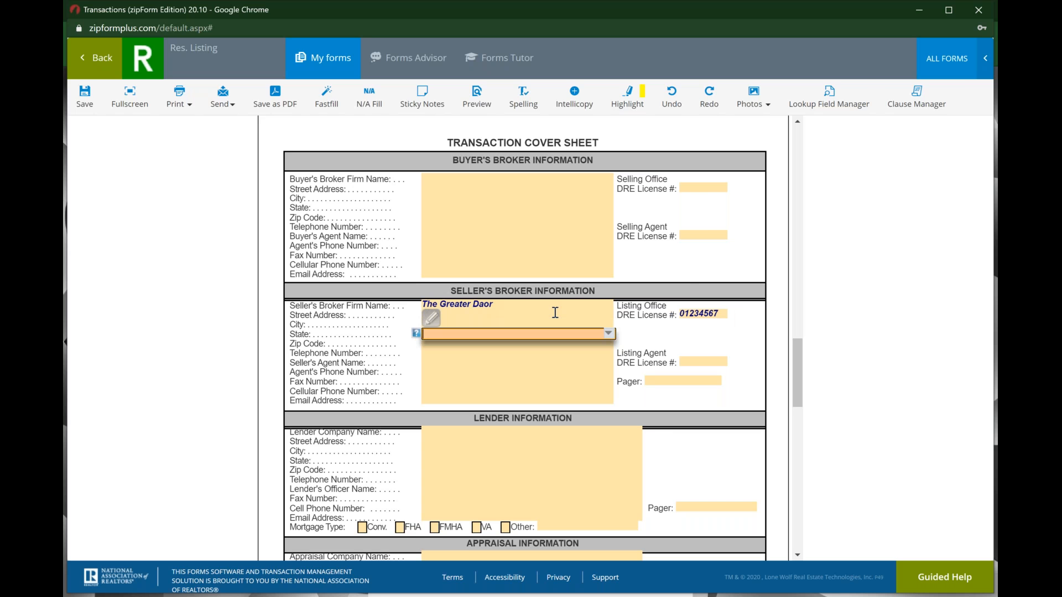
key("Tab")
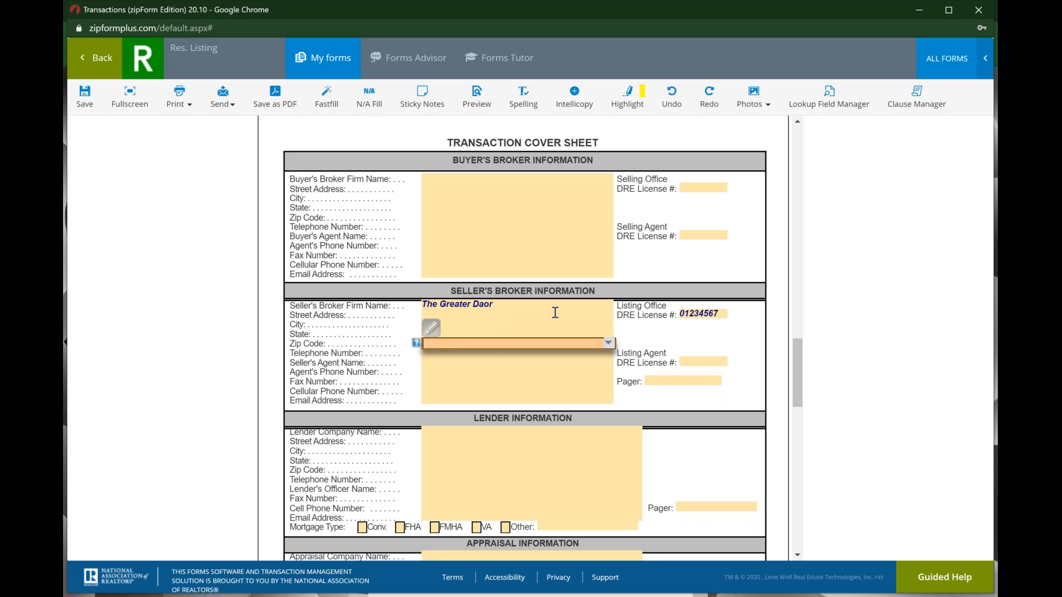
key("Tab")
key("Tab")
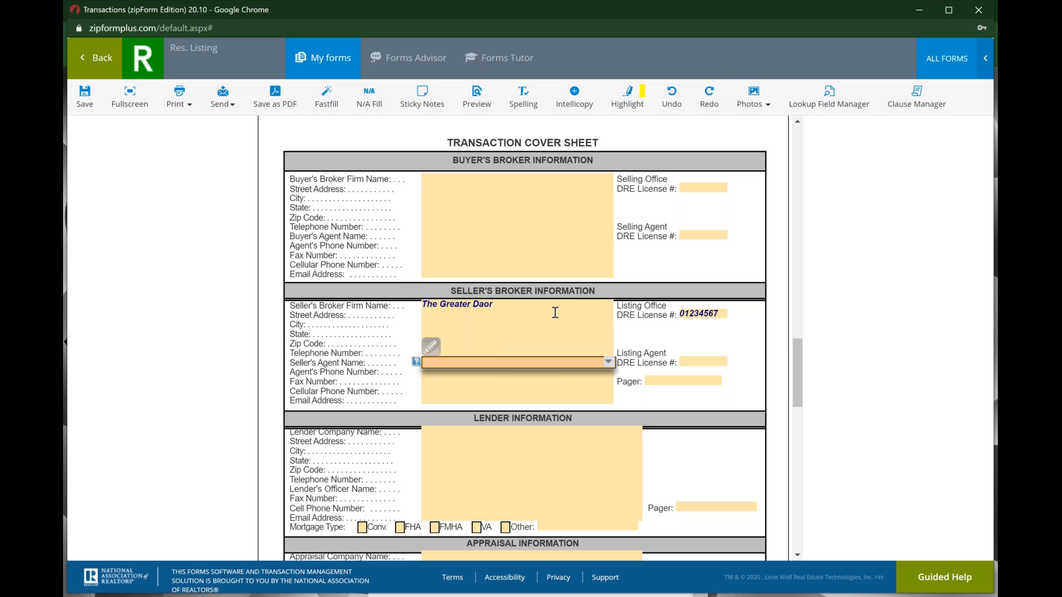
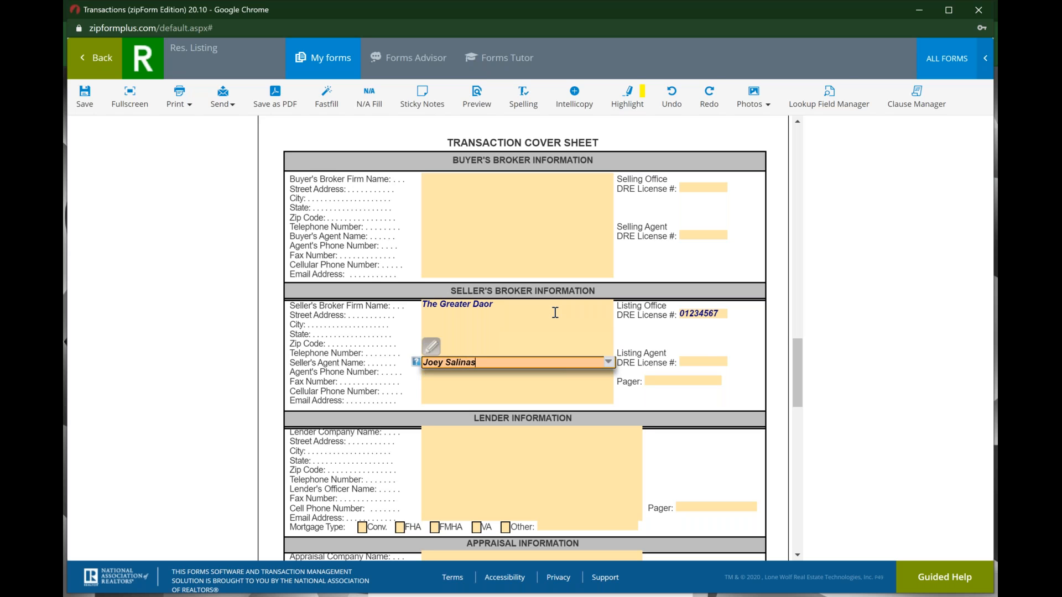
key("Tab")
type("01234567")
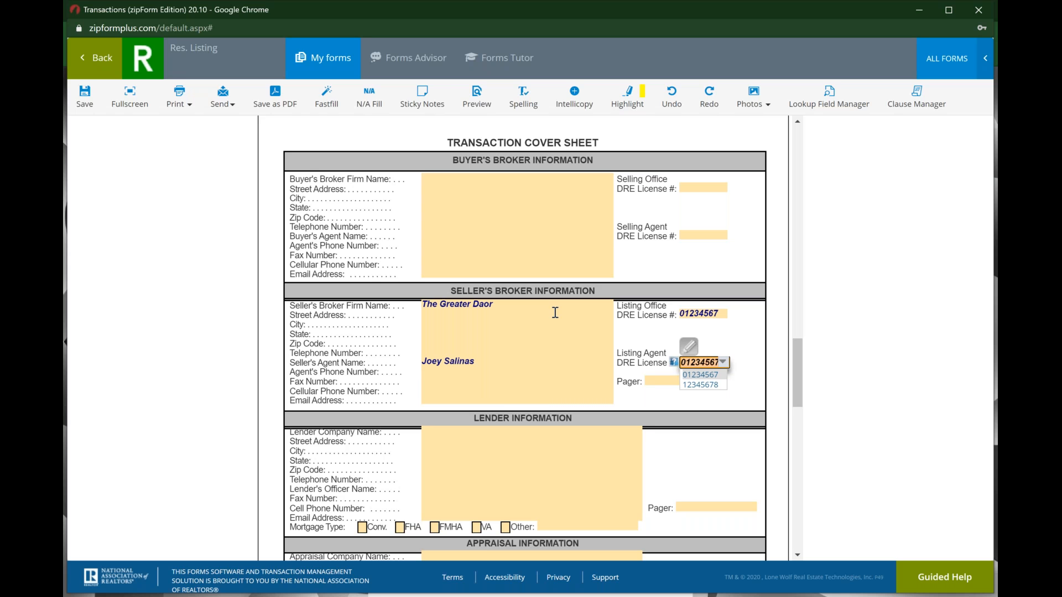
key("Tab")
key("Tab")
key("Tab")
key("Tab")
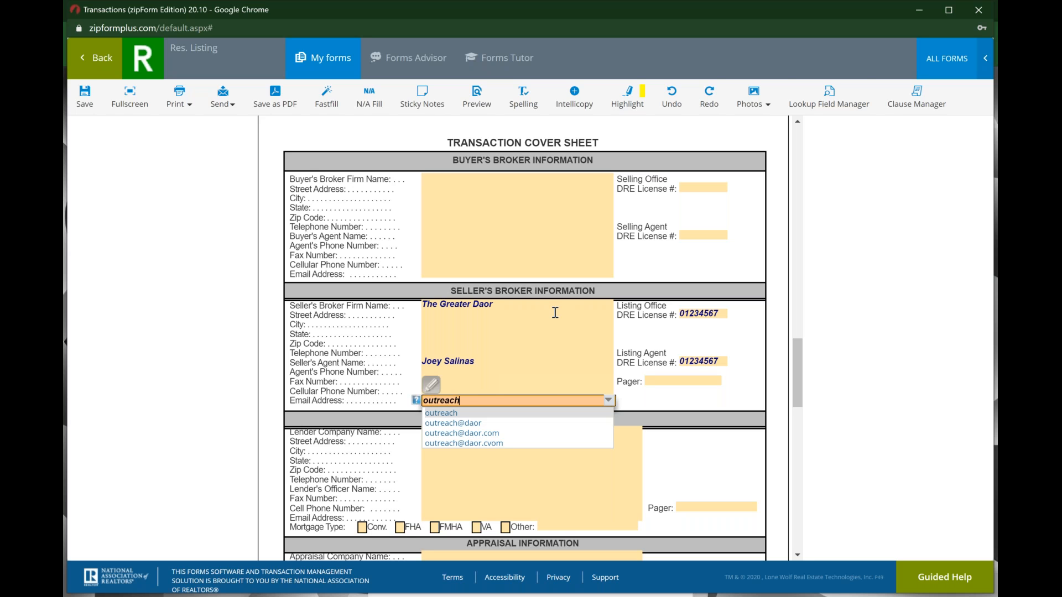
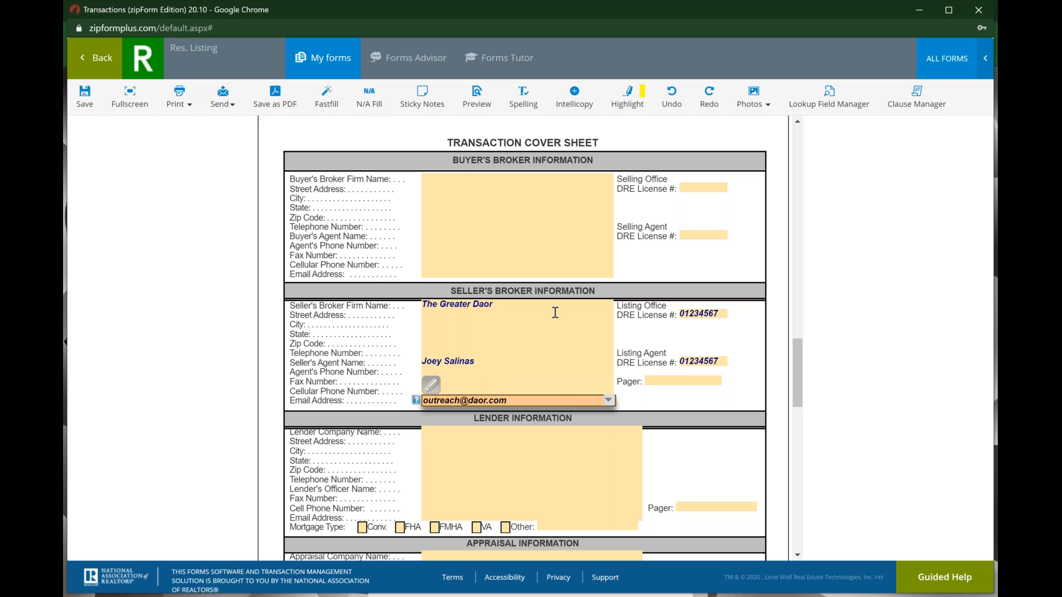
key("Tab")
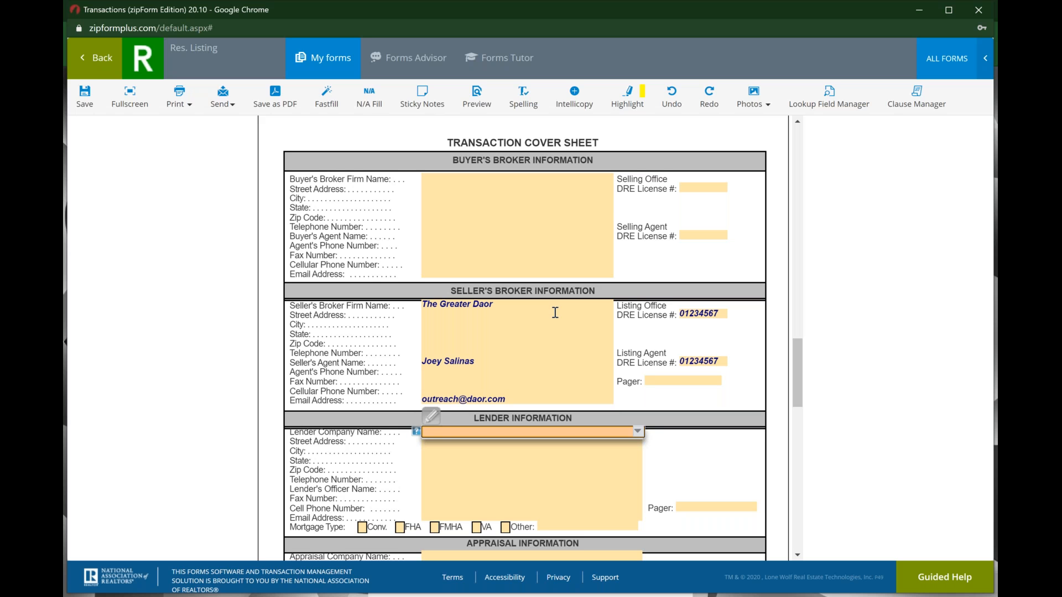
Step: Return to the top of the filled Cover Sheet and save it until 'Saved!' appears
scroll(555, 312, "down", 5)
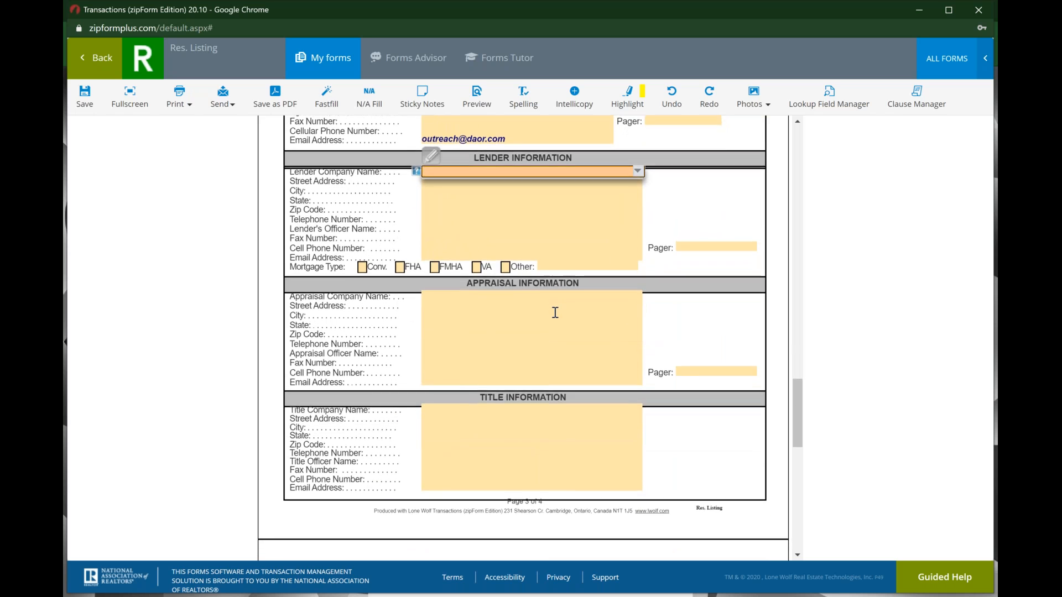
scroll(555, 312, "down", 5)
scroll(523, 338, "down", 5)
scroll(522, 338, "up", 15)
scroll(540, 308, "up", 1)
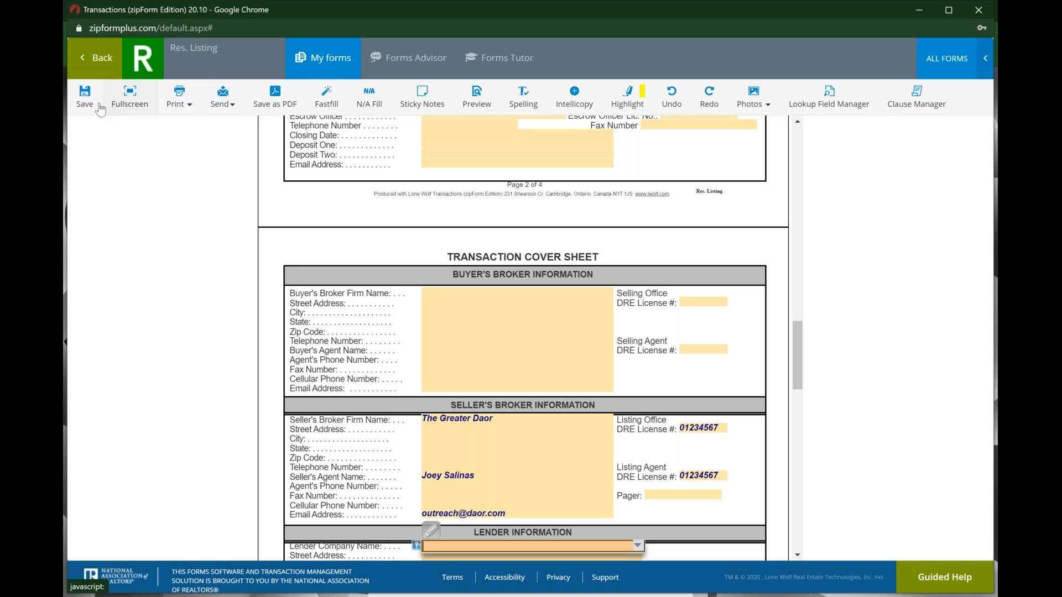
left_click(93, 105)
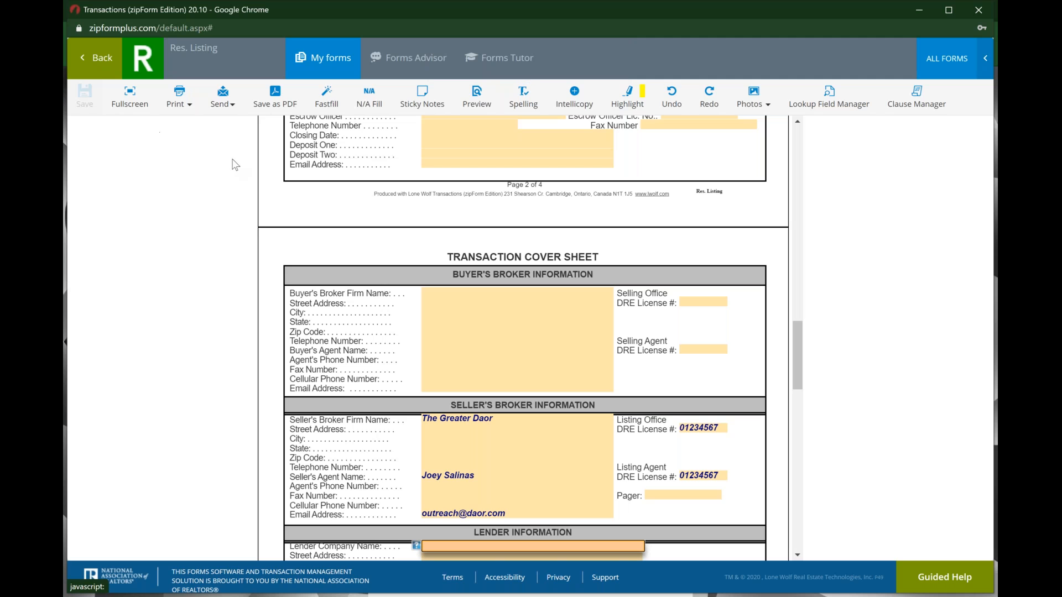
Step: Open the .Res. Listing Agmt. form, look through it, and return to the template's Documents list
left_click(107, 60)
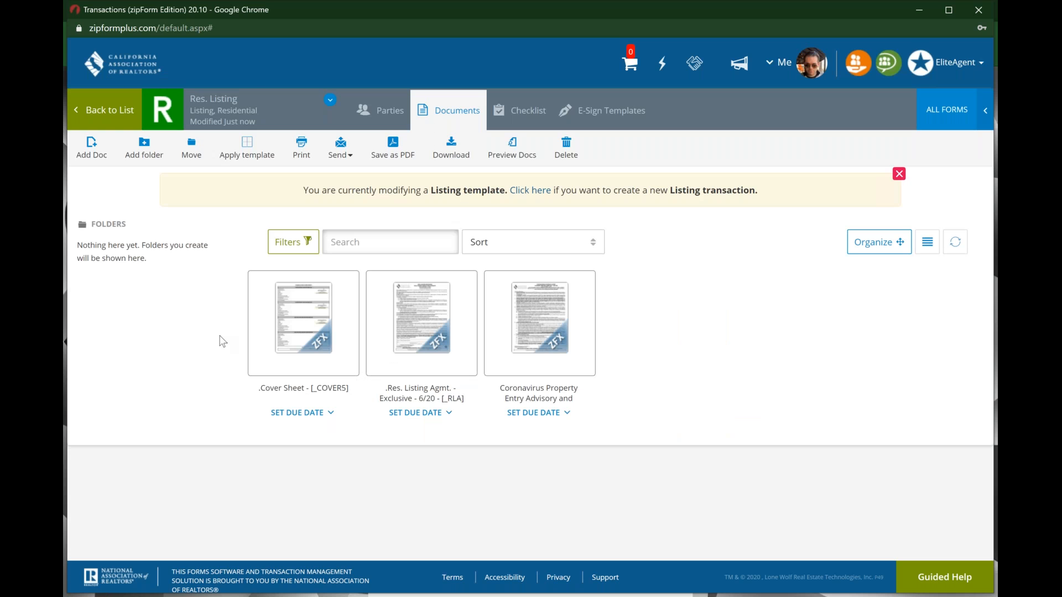
left_click(411, 325)
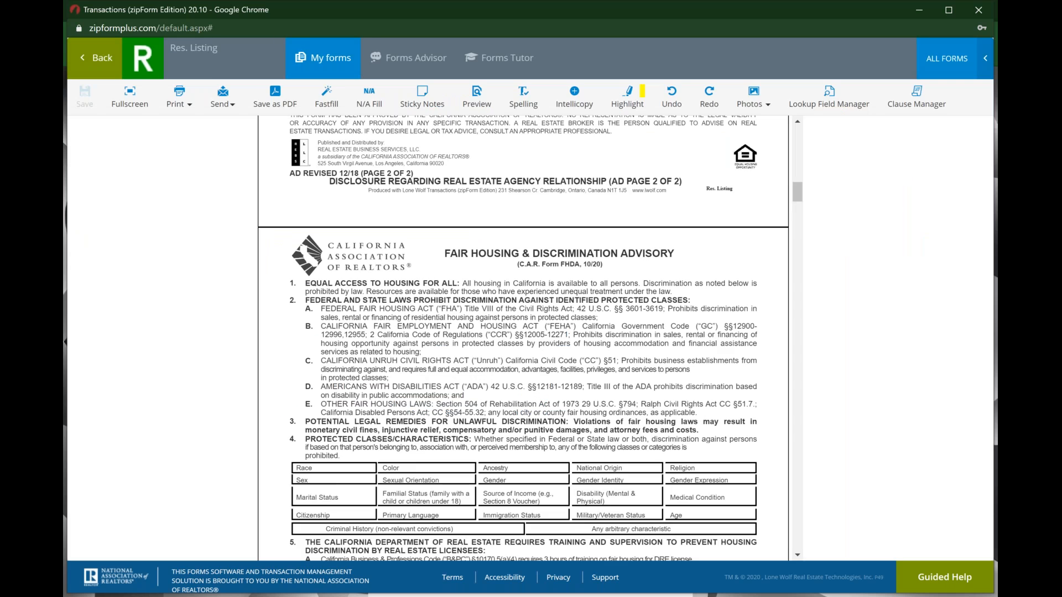
scroll(511, 311, "up", 10)
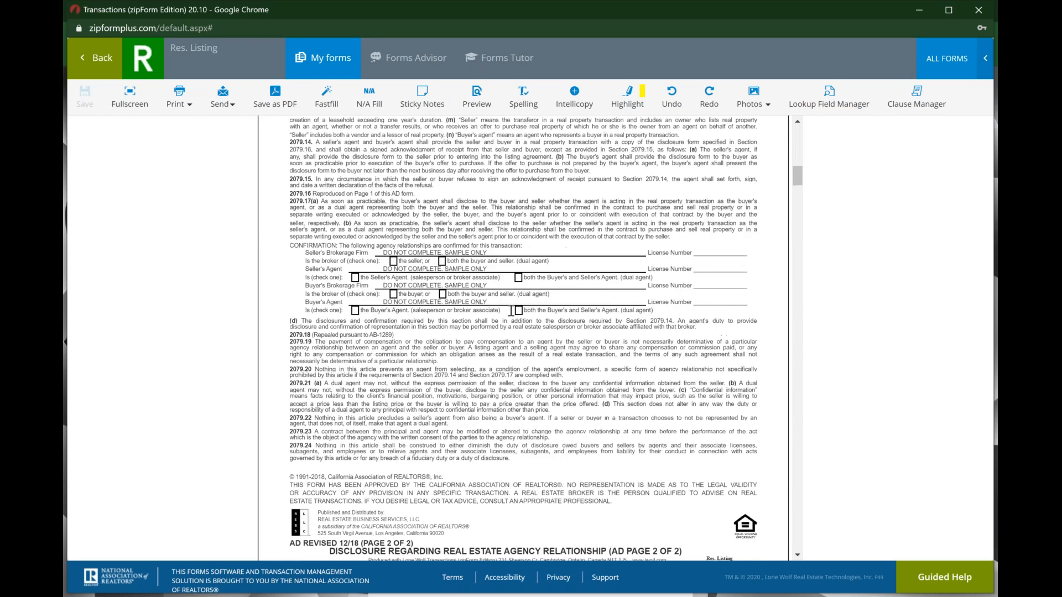
scroll(511, 311, "up", 3)
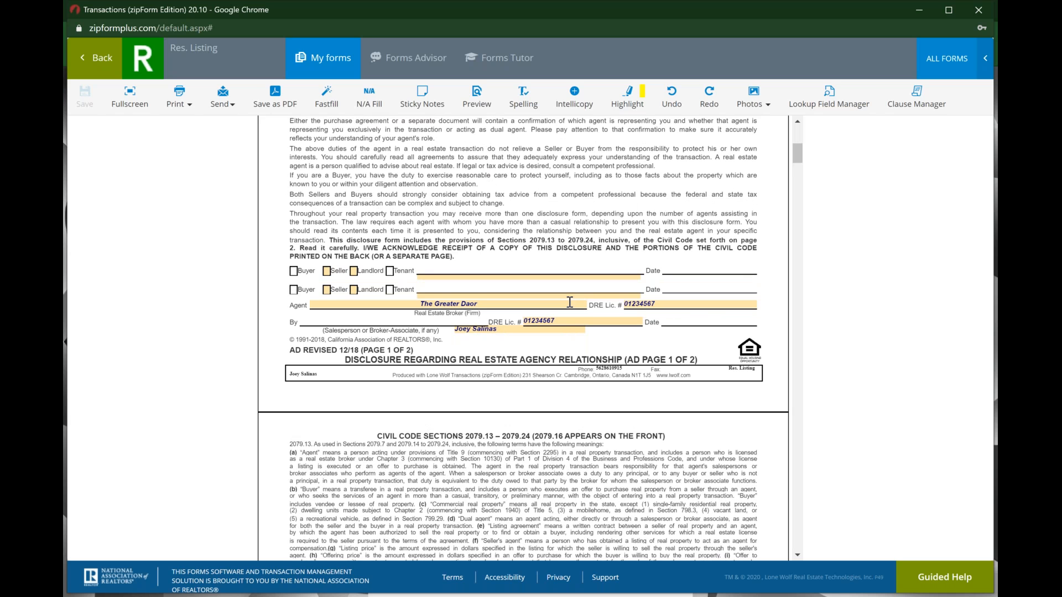
scroll(570, 302, "up", 5)
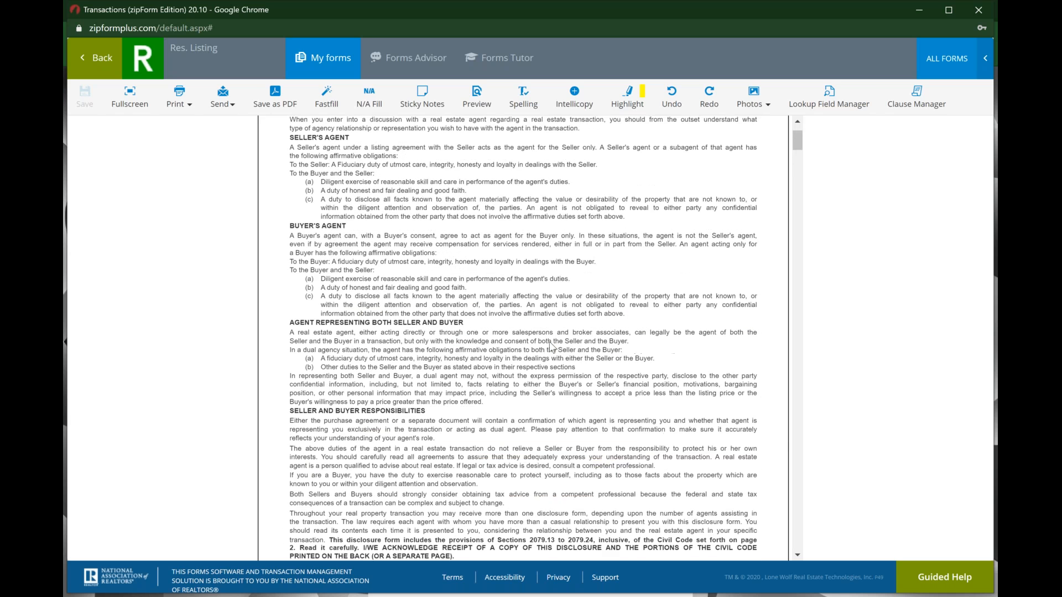
scroll(551, 347, "up", 2)
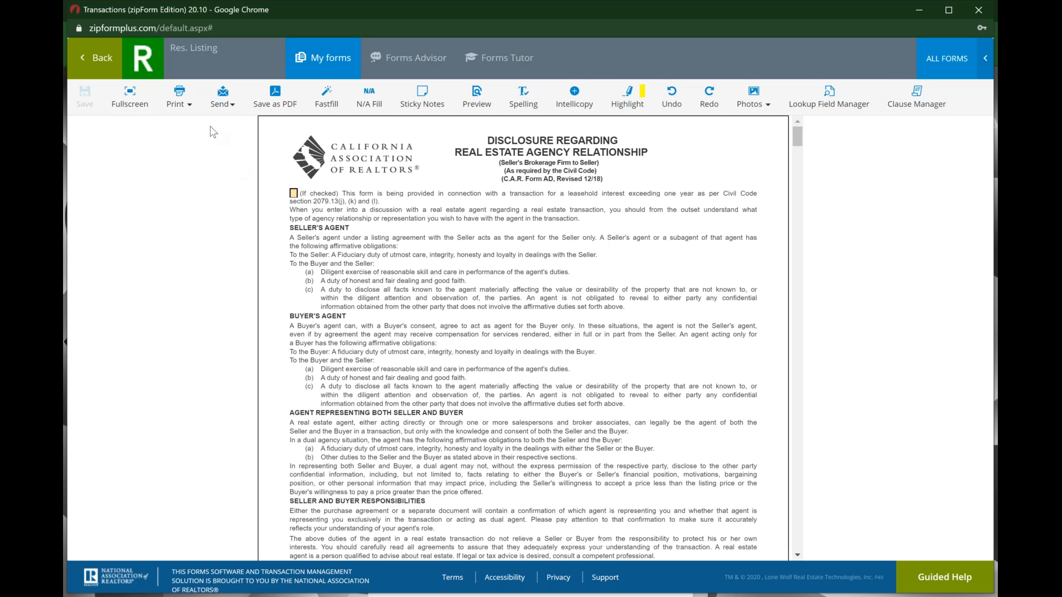
left_click(100, 63)
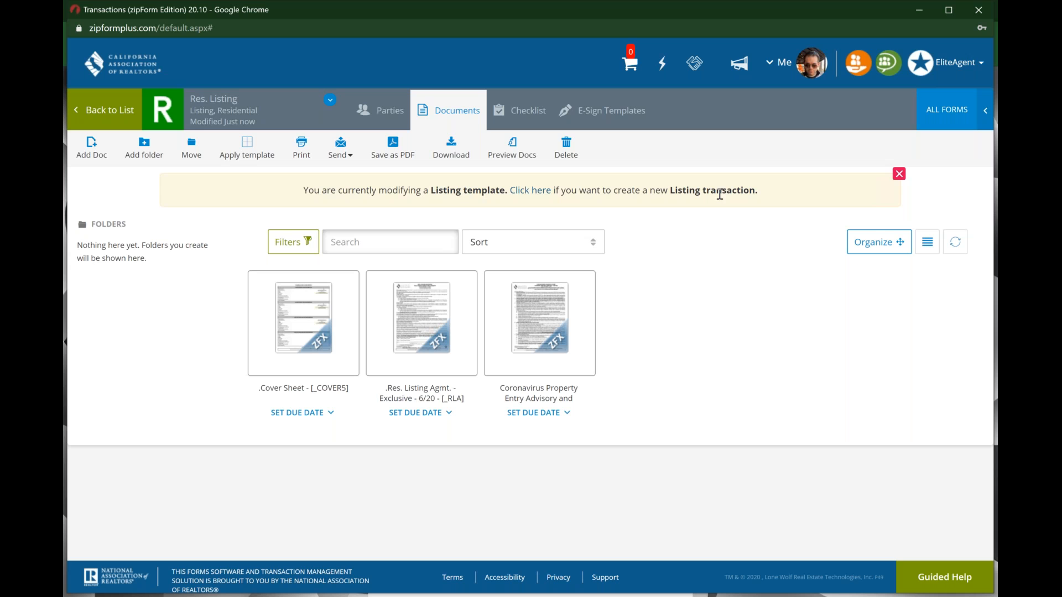
Step: Go back to the templates list, then switch to the Transactions page
left_click(111, 109)
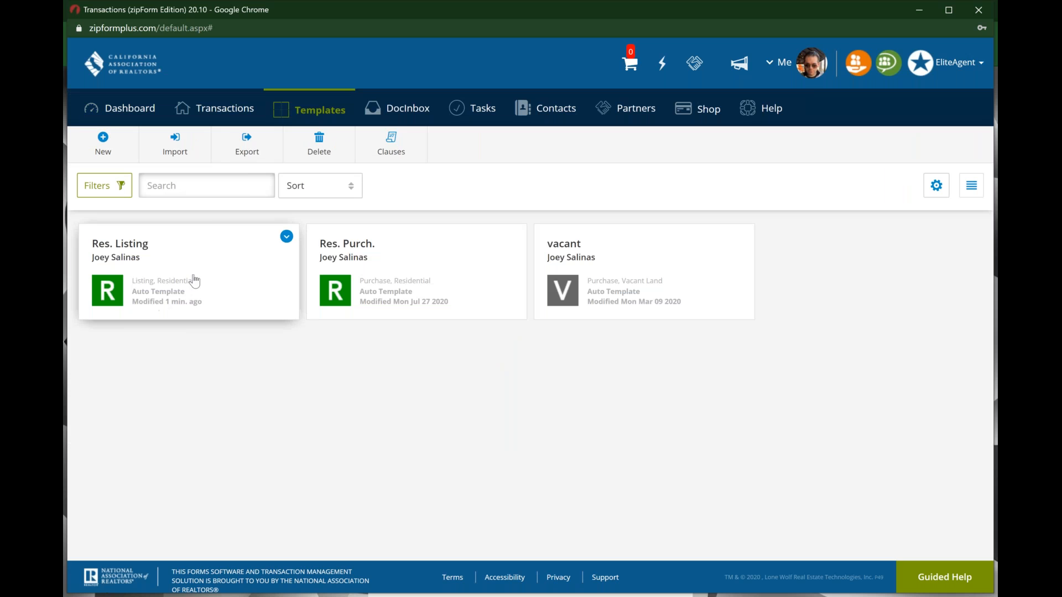
left_click(229, 114)
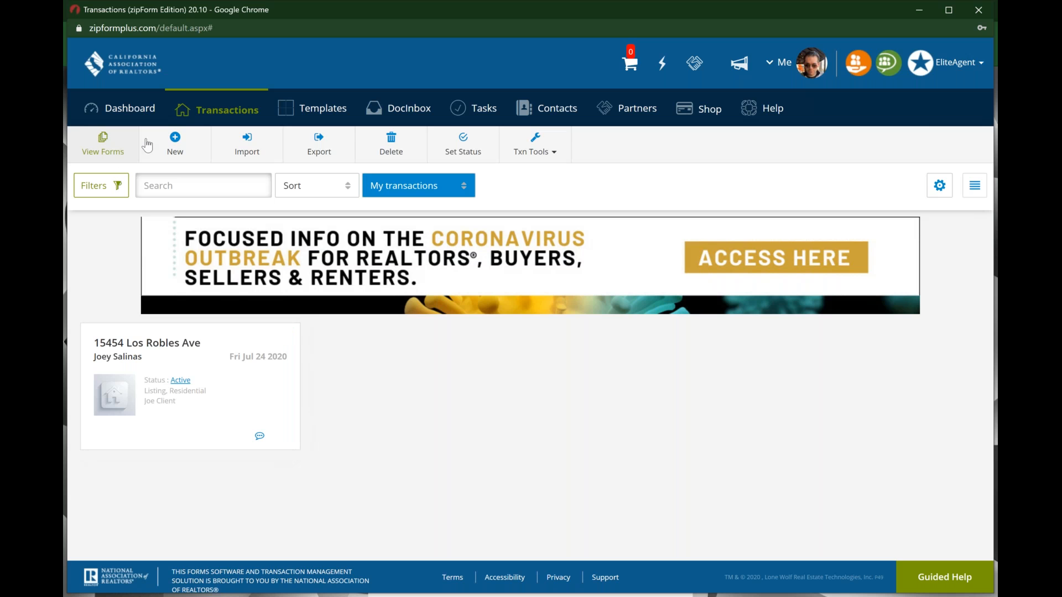
left_click(175, 139)
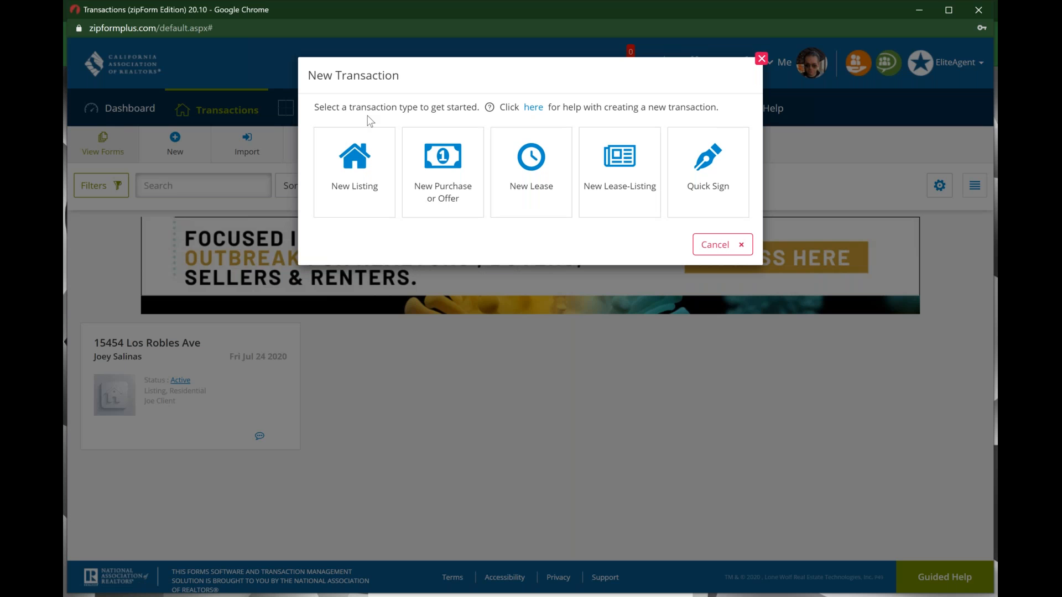
left_click(355, 160)
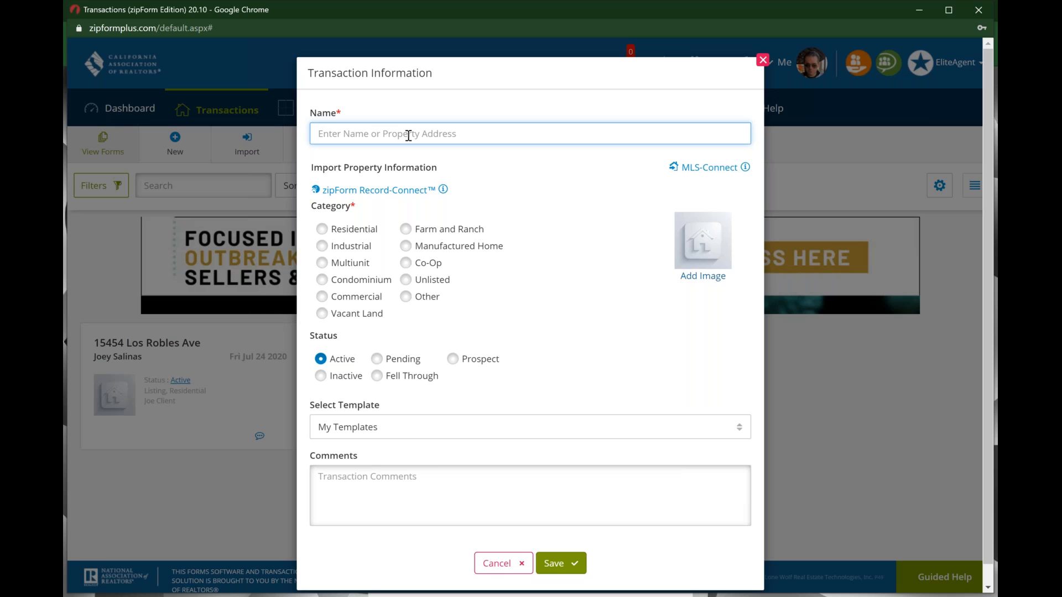
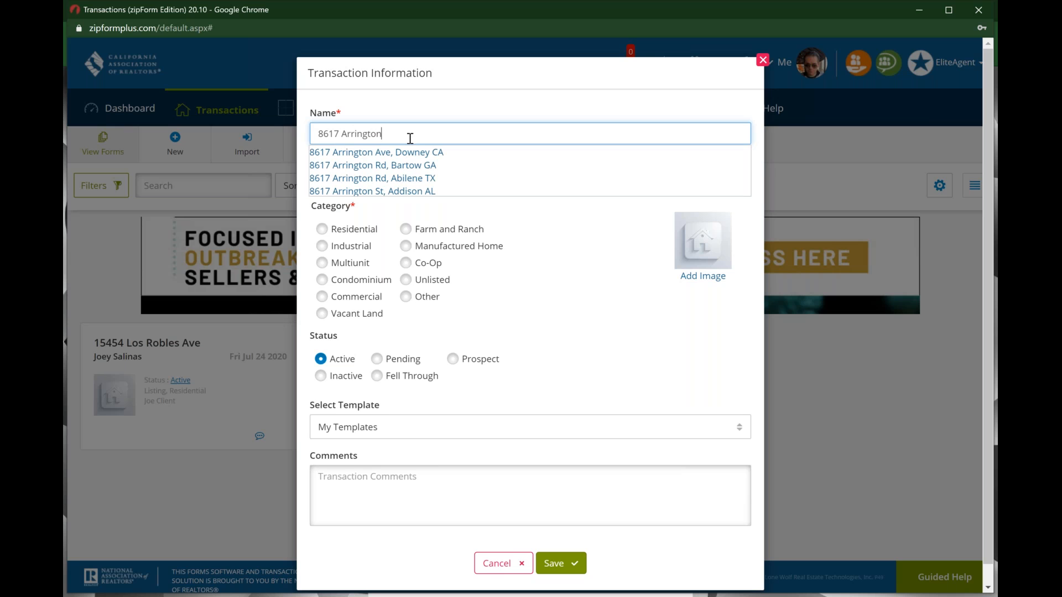
left_click(416, 158)
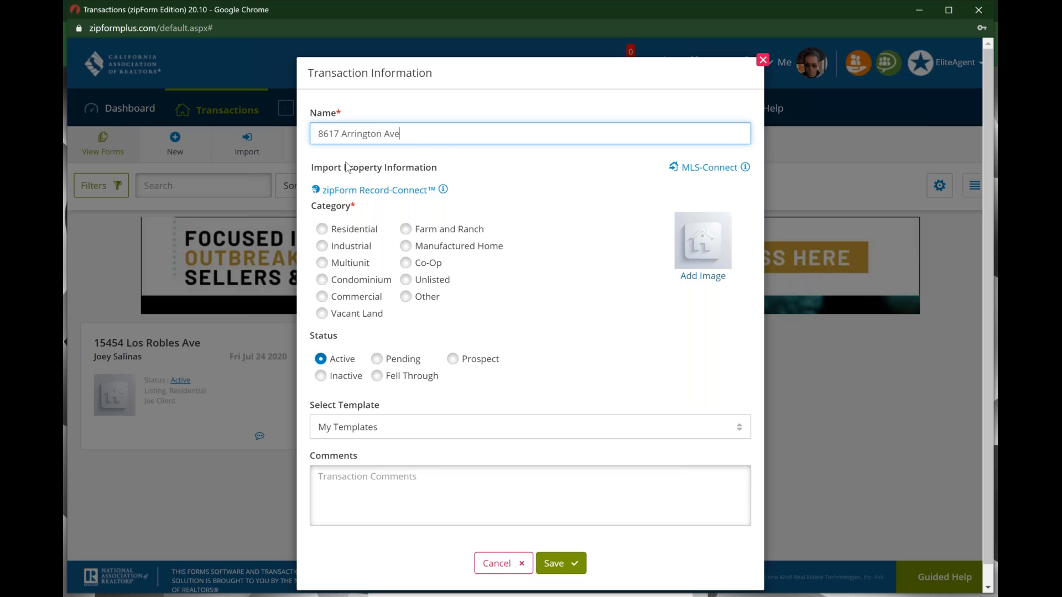
left_click(404, 192)
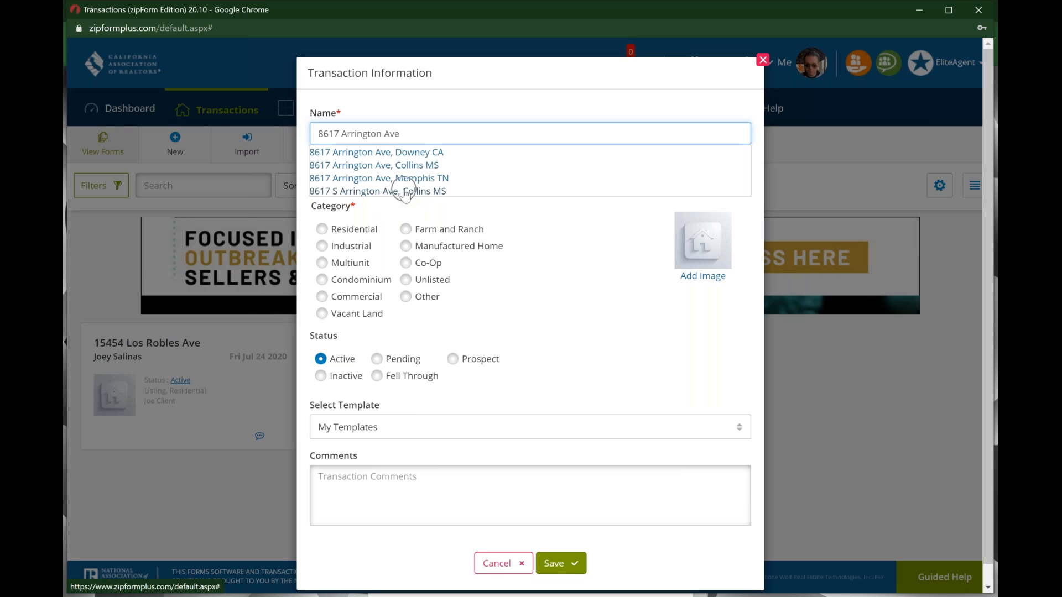
left_click(430, 157)
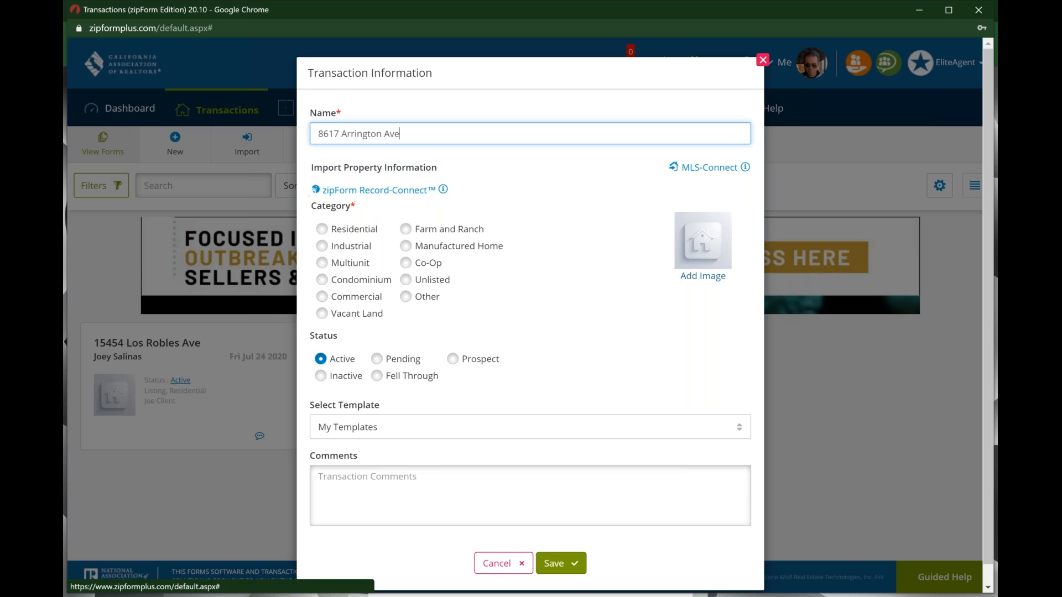
Step: Glance at the Record-Connect import info, then dismiss the eliteAgent promotion popup
left_click(443, 191)
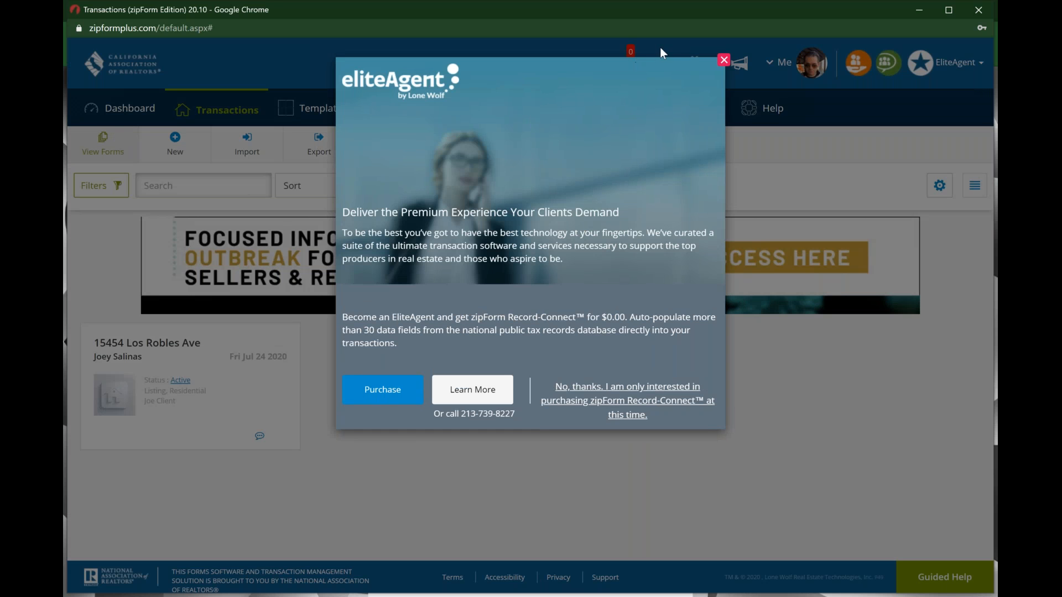
left_click(723, 63)
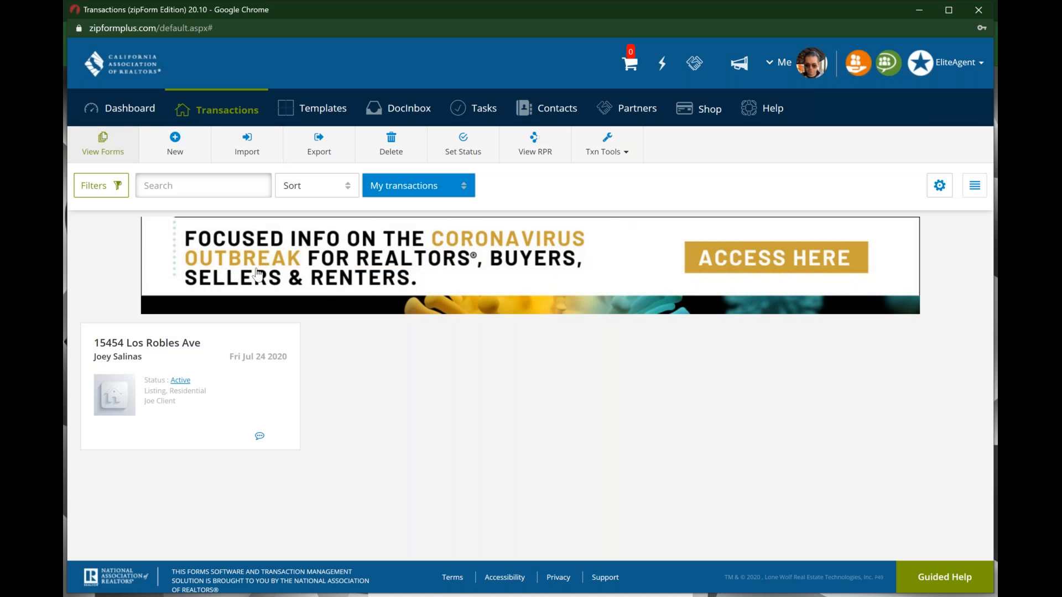
left_click(175, 144)
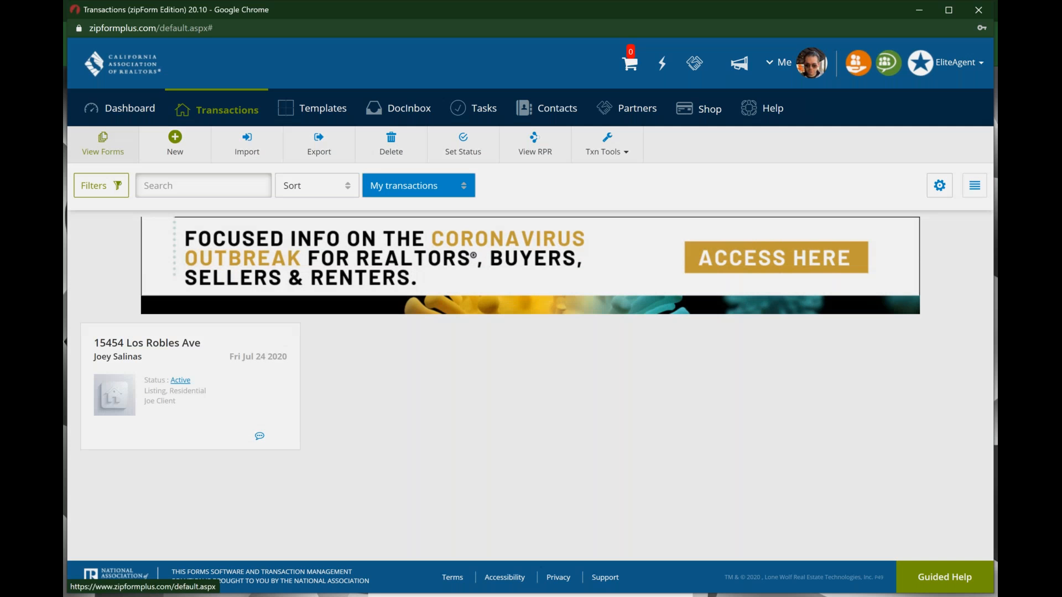
left_click(364, 169)
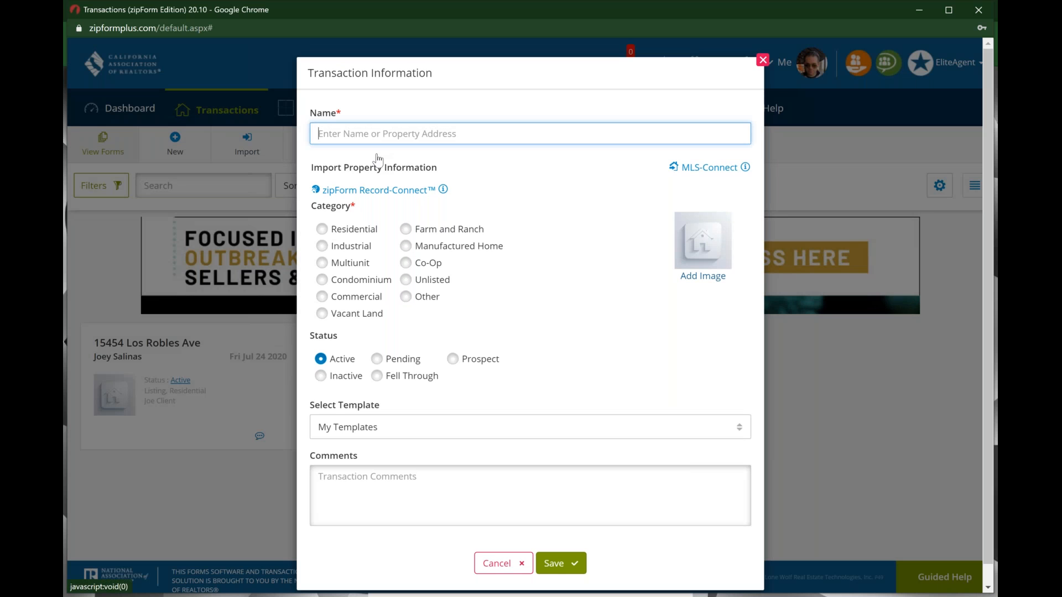
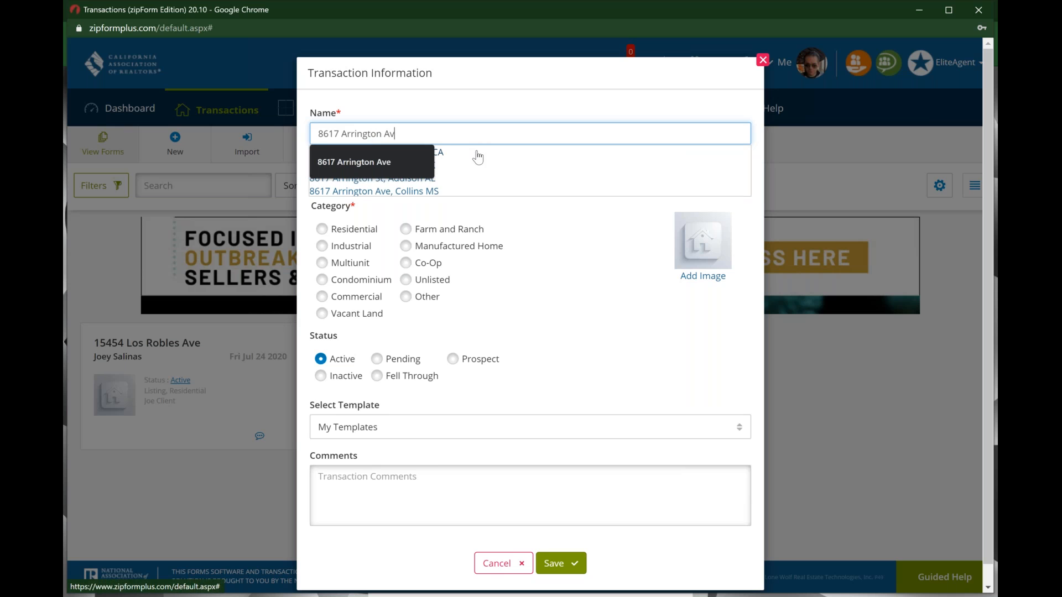
left_click(443, 152)
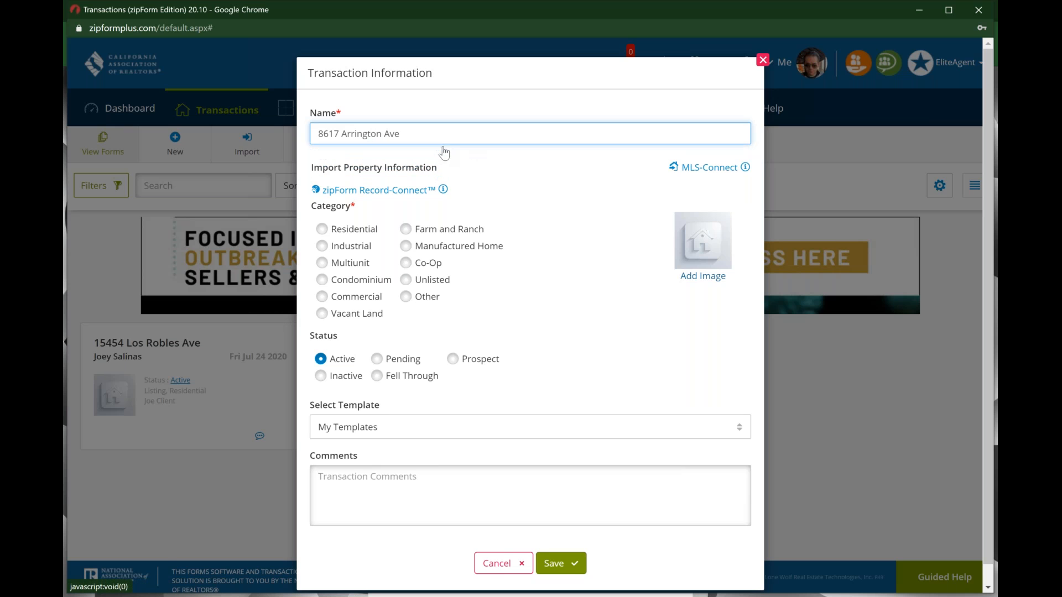
left_click(712, 169)
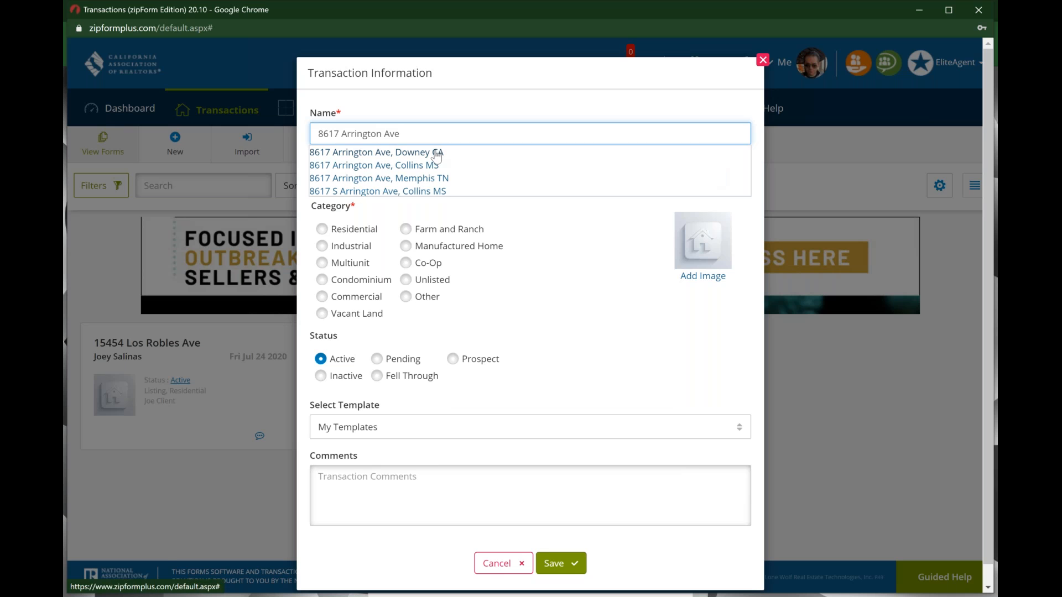
left_click(438, 158)
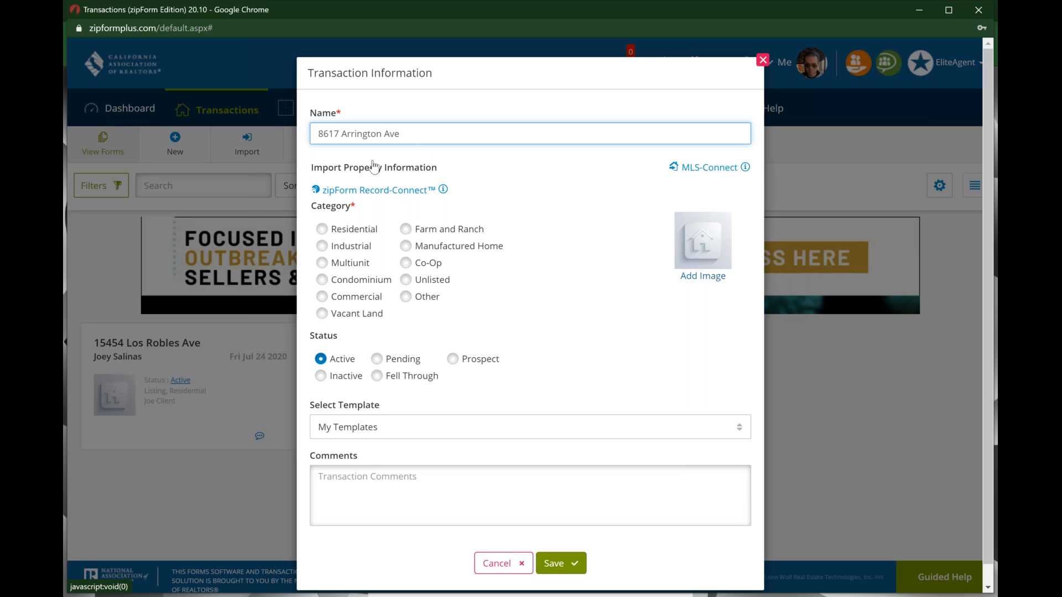
Step: Set the category to Residential after trying Multiunit, Commercial and Vacant Land, and start a comment
left_click(323, 230)
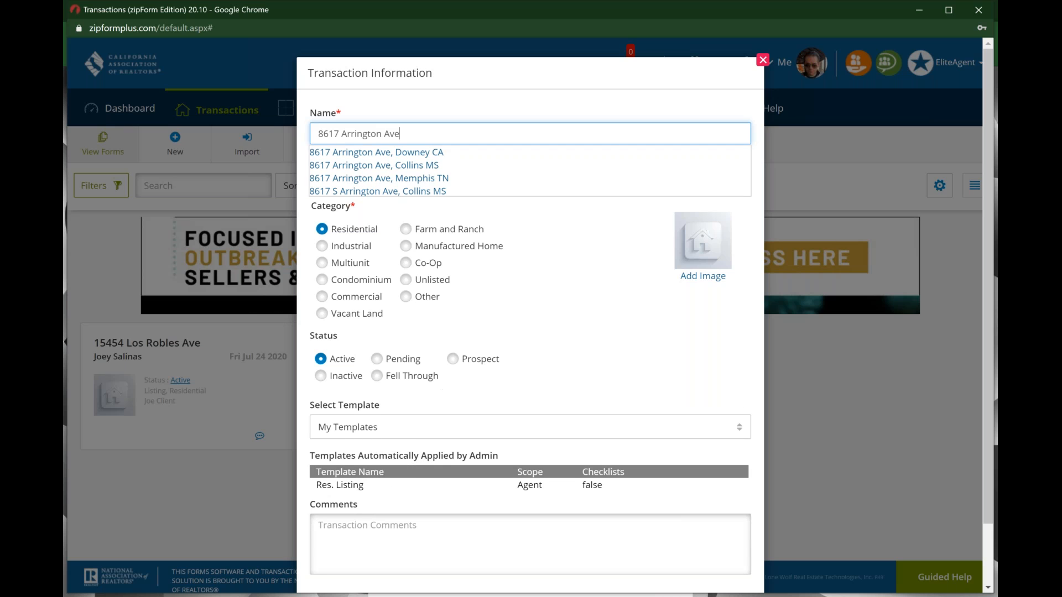
left_click(424, 157)
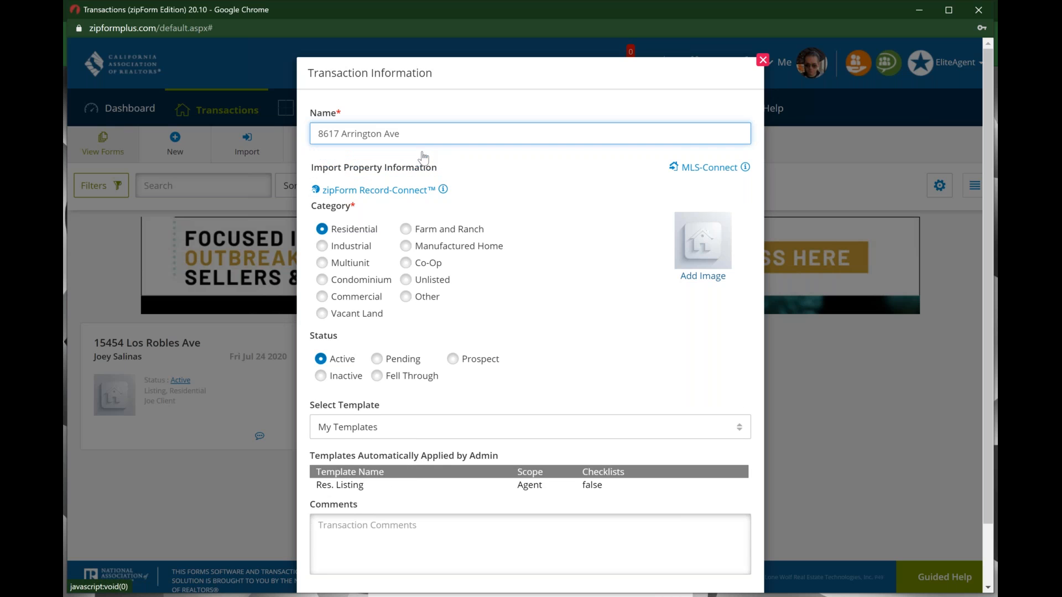
left_click(323, 264)
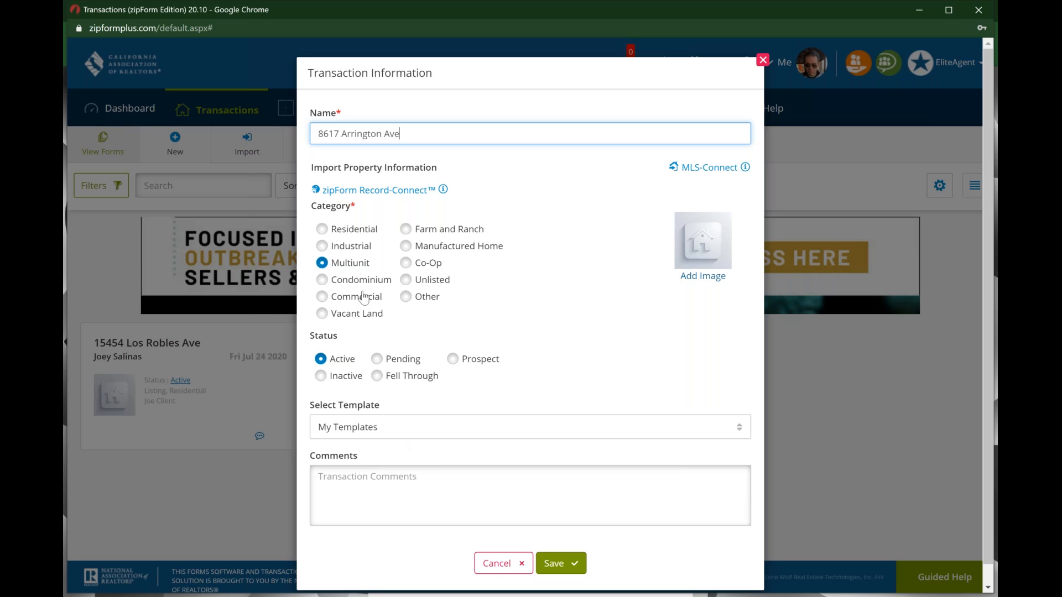
left_click(323, 298)
left_click(325, 314)
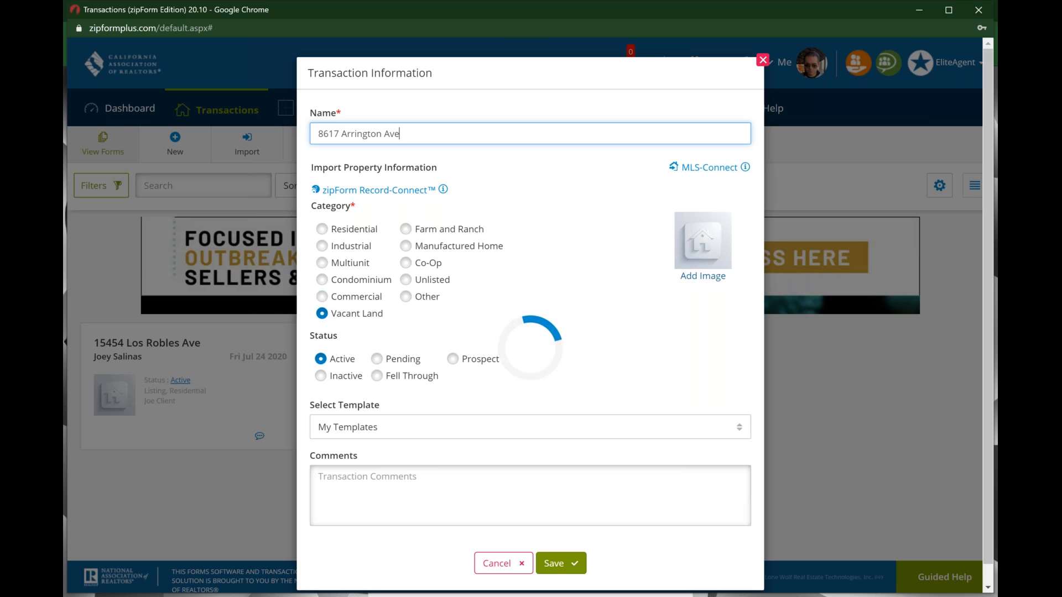
left_click(325, 232)
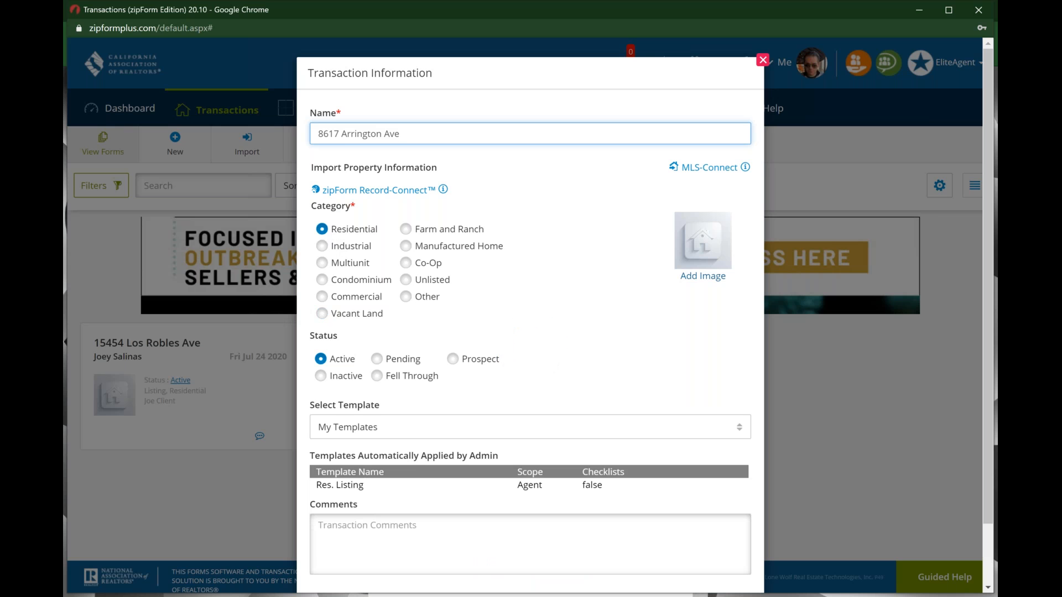
scroll(486, 390, "down", 1)
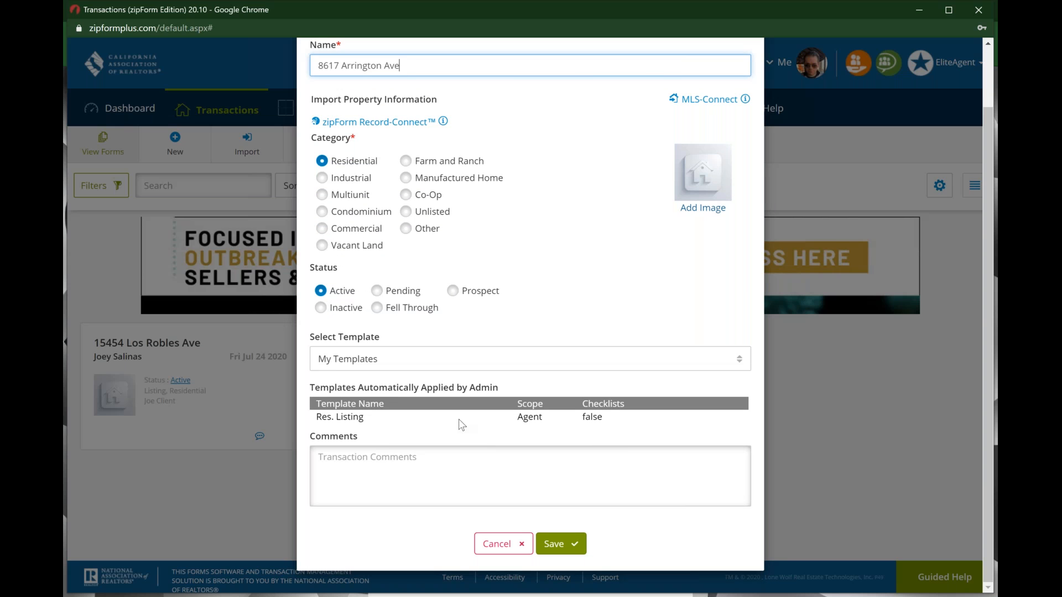
left_click(375, 458)
left_click(575, 555)
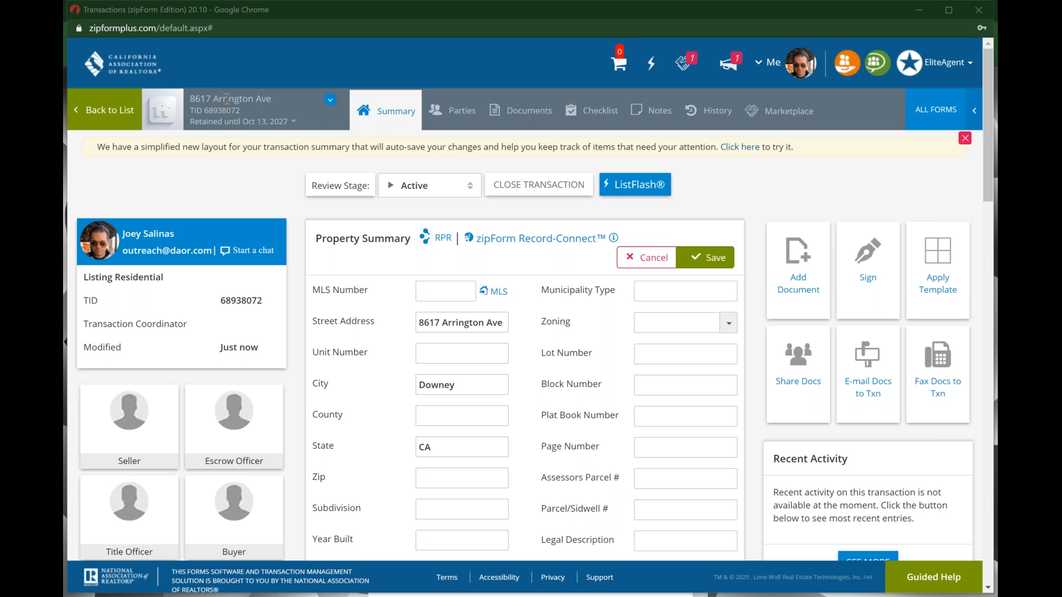
key("ctrl")
key("ctrl")
key("ctrl")
key("ctrl")
key("ctrl")
key("ctrl")
key("ctrl")
key("ctrl")
left_click(105, 110)
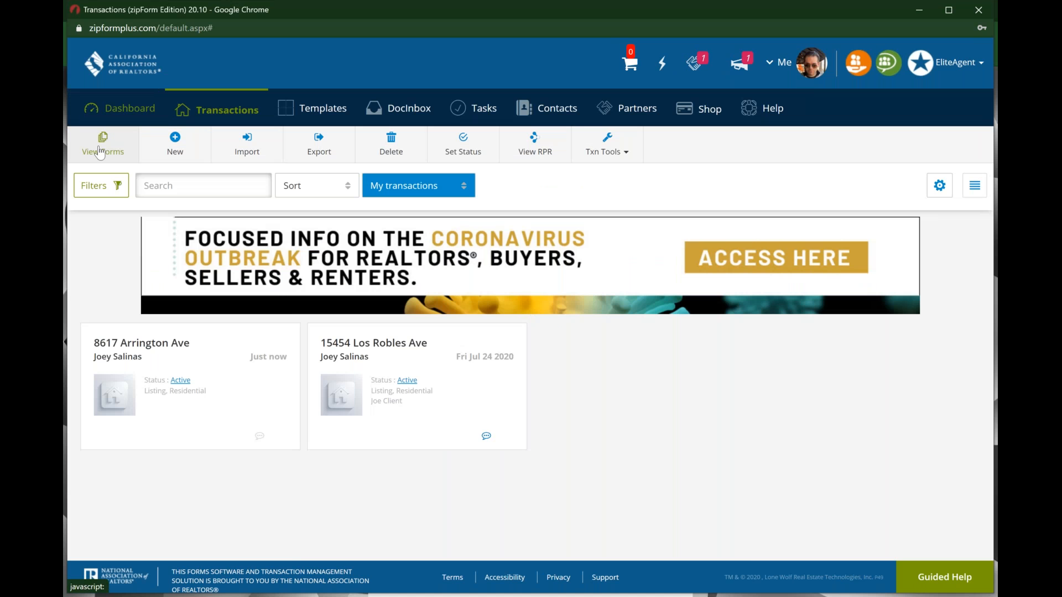
key("ctrl")
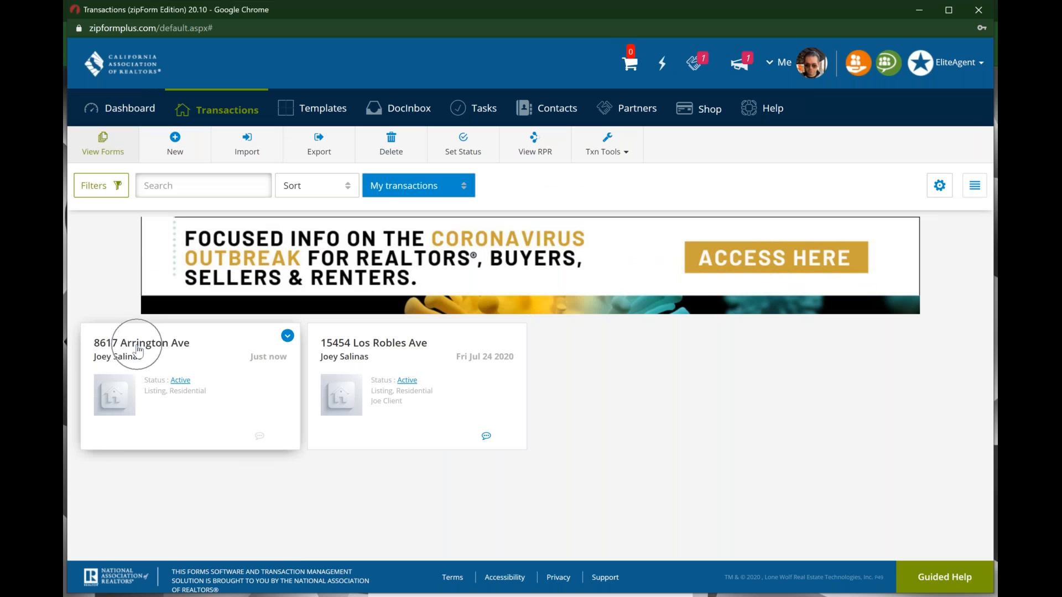
key("ctrl")
left_click(220, 357)
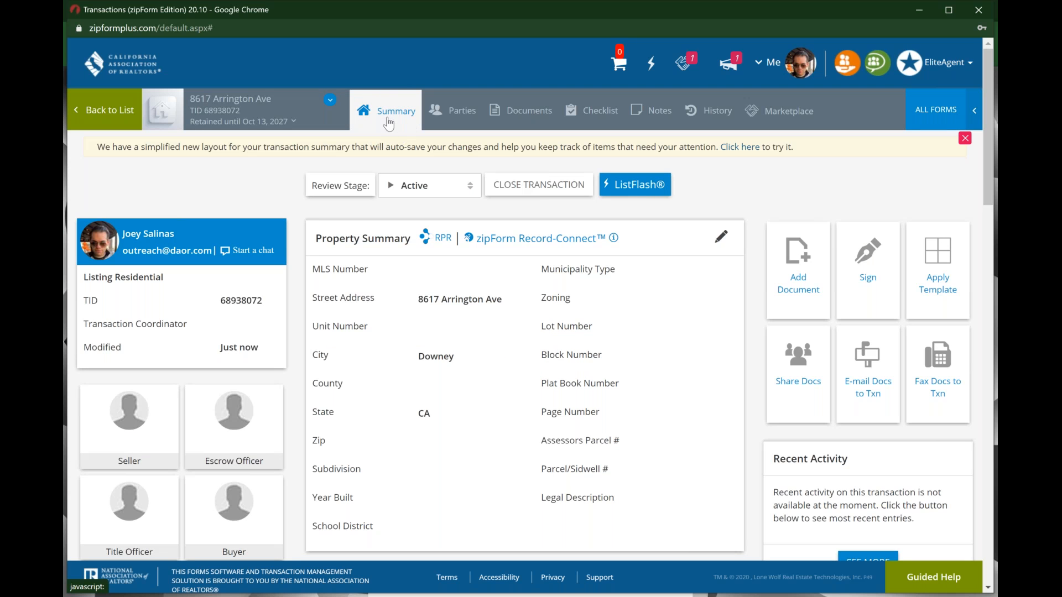
Step: Edit the Property Summary, fill Zip with 90660-5515 from autofill, and save
left_click(409, 185)
left_click(411, 187)
scroll(539, 319, "down", 7)
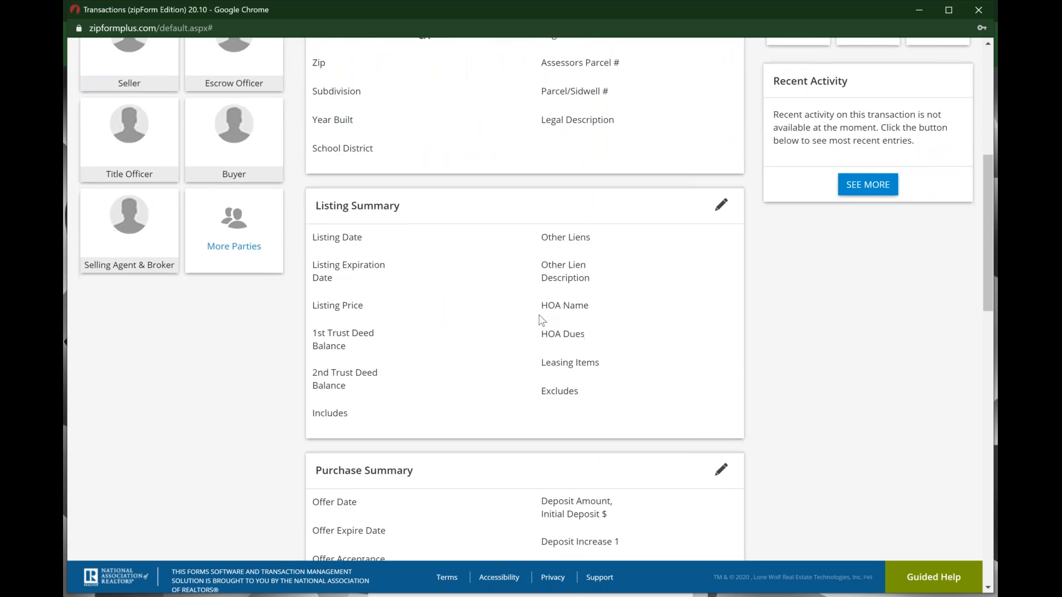
scroll(541, 320, "down", 13)
scroll(541, 320, "down", 5)
scroll(540, 319, "up", 15)
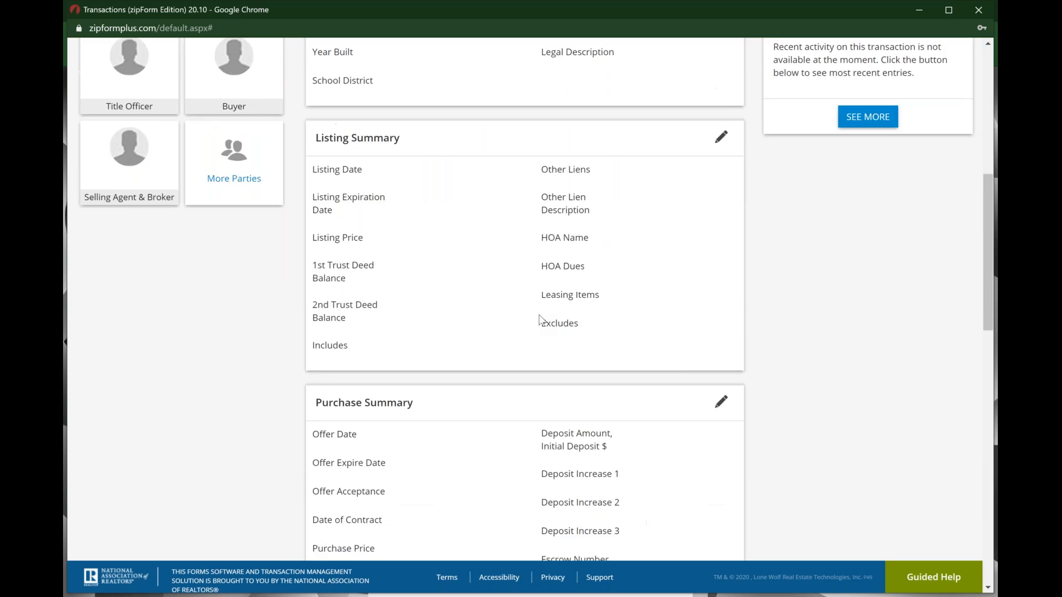
scroll(541, 320, "up", 8)
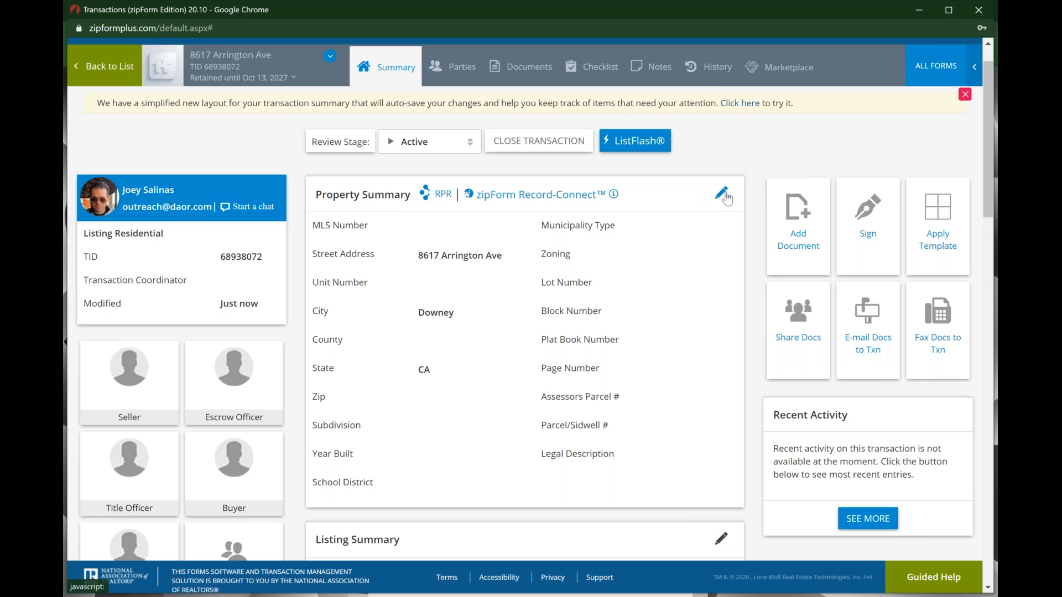
left_click(725, 194)
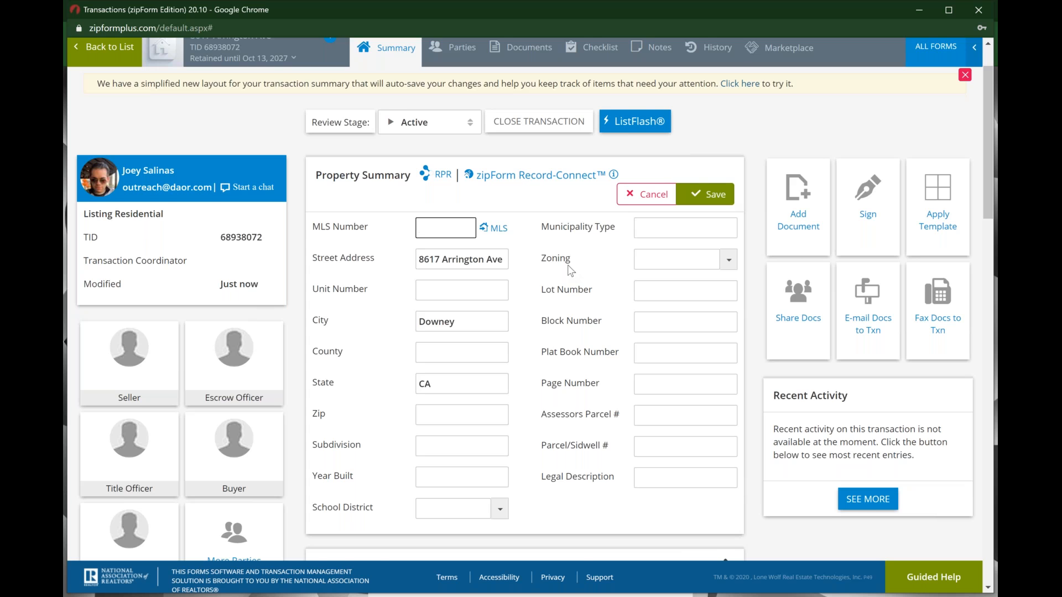
scroll(569, 271, "down", 1)
left_click(464, 349)
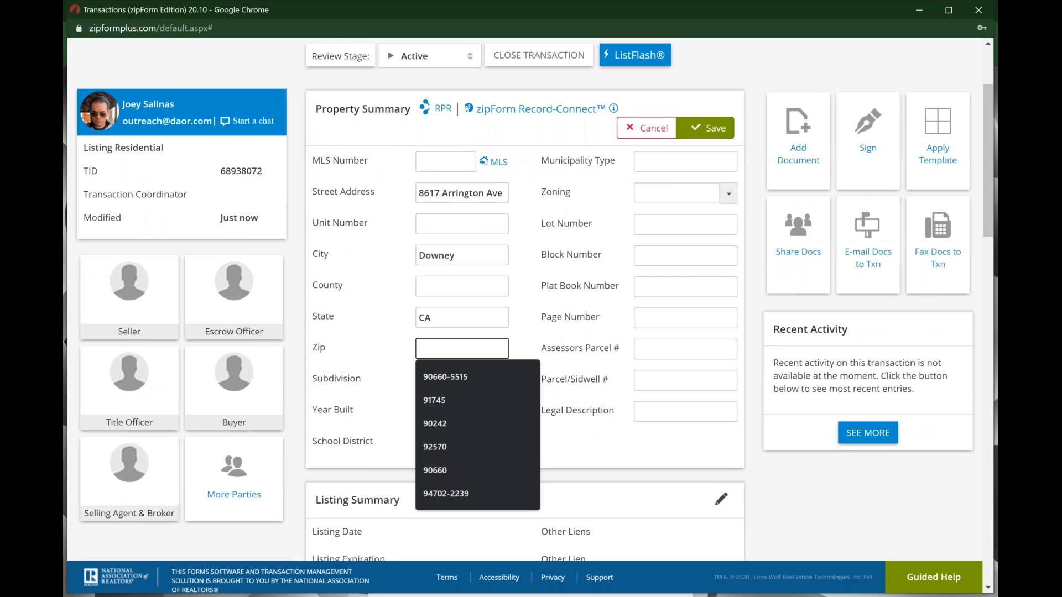
left_click(469, 376)
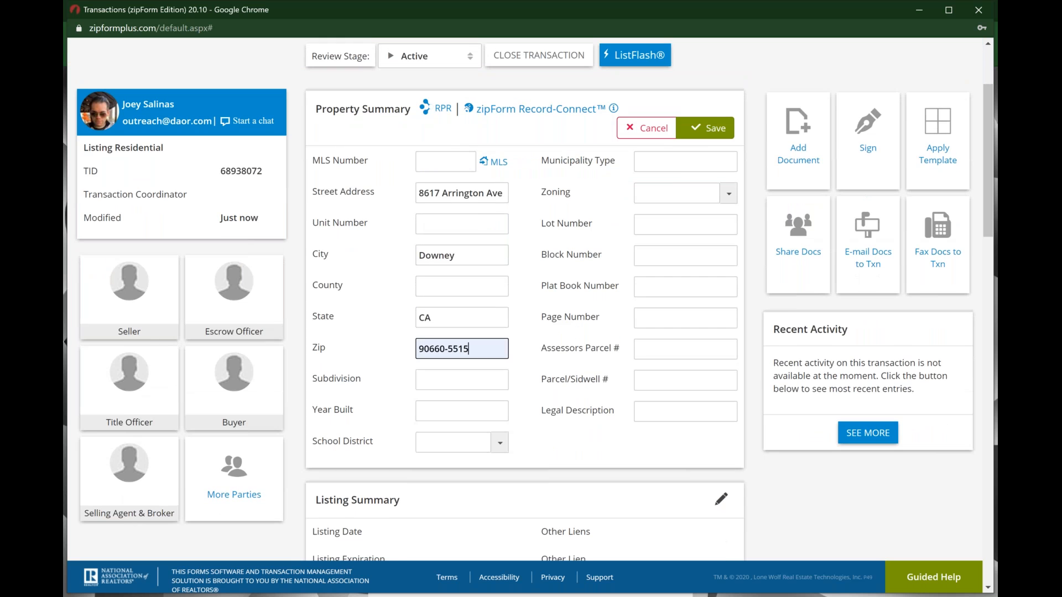
left_click(715, 132)
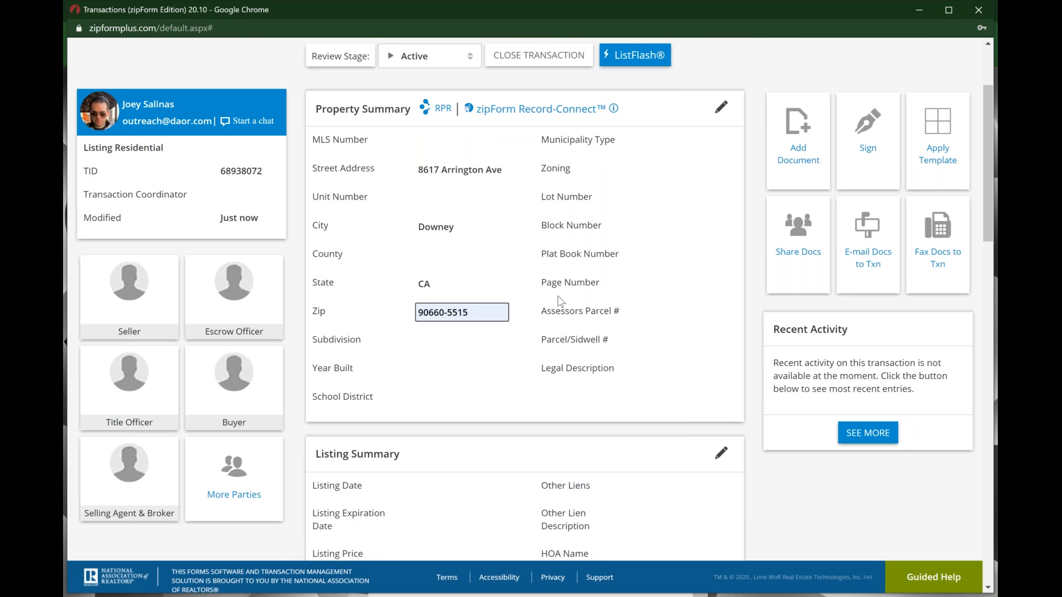
scroll(561, 302, "up", 2)
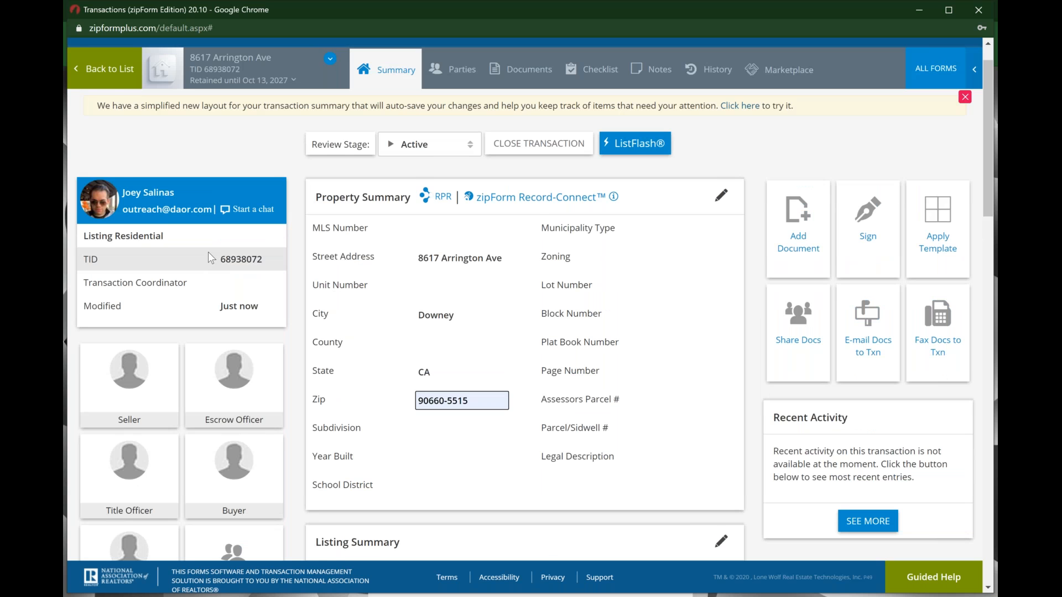
scroll(208, 251, "down", 3)
scroll(208, 251, "down", 1)
scroll(208, 251, "up", 4)
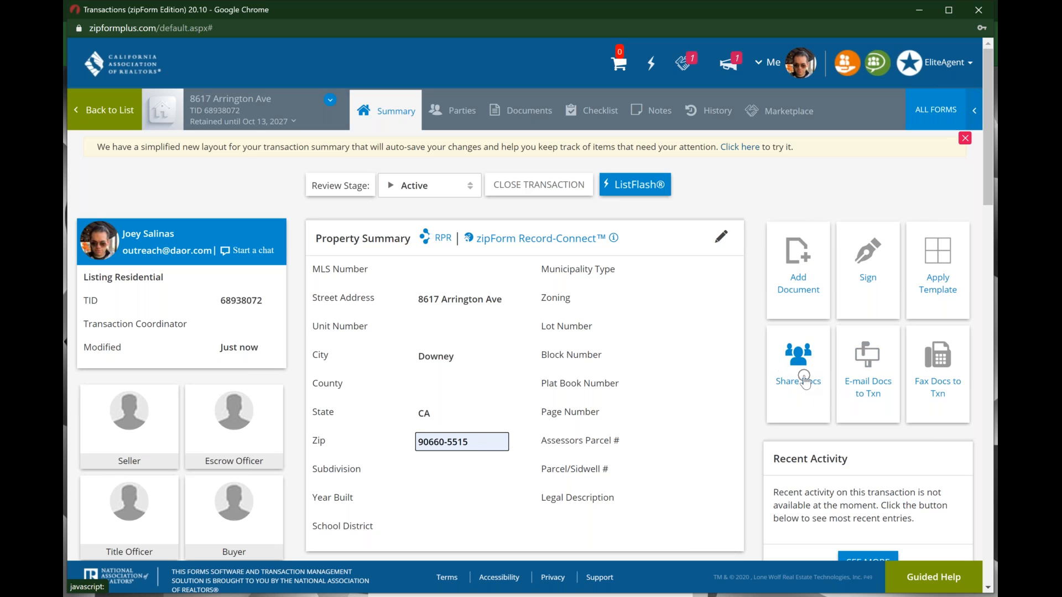
Step: Look over the transaction's Parties, then go to its empty Checklist page
key("ctrl")
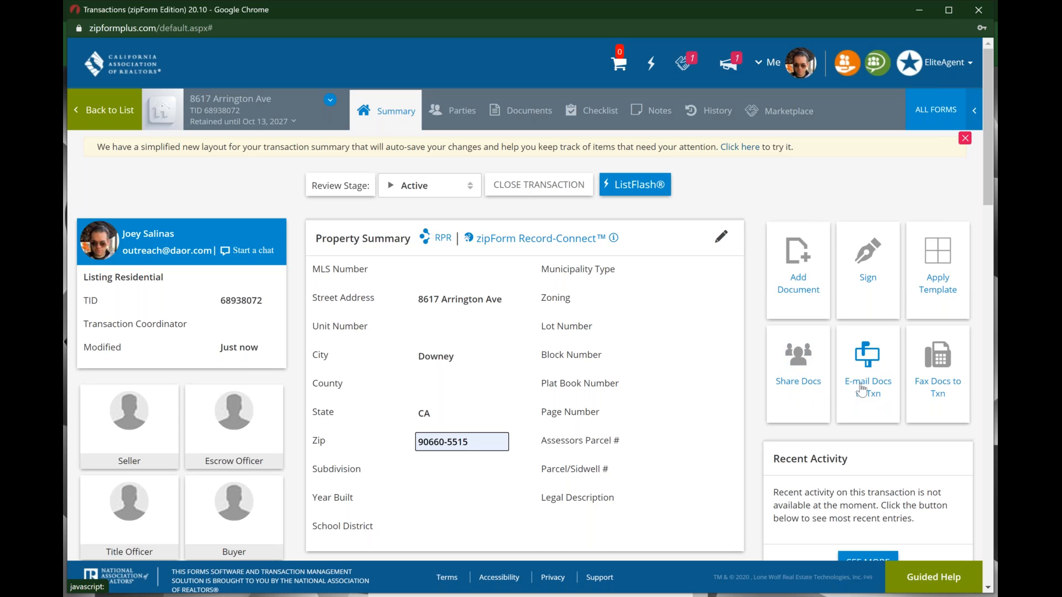
key("ctrl")
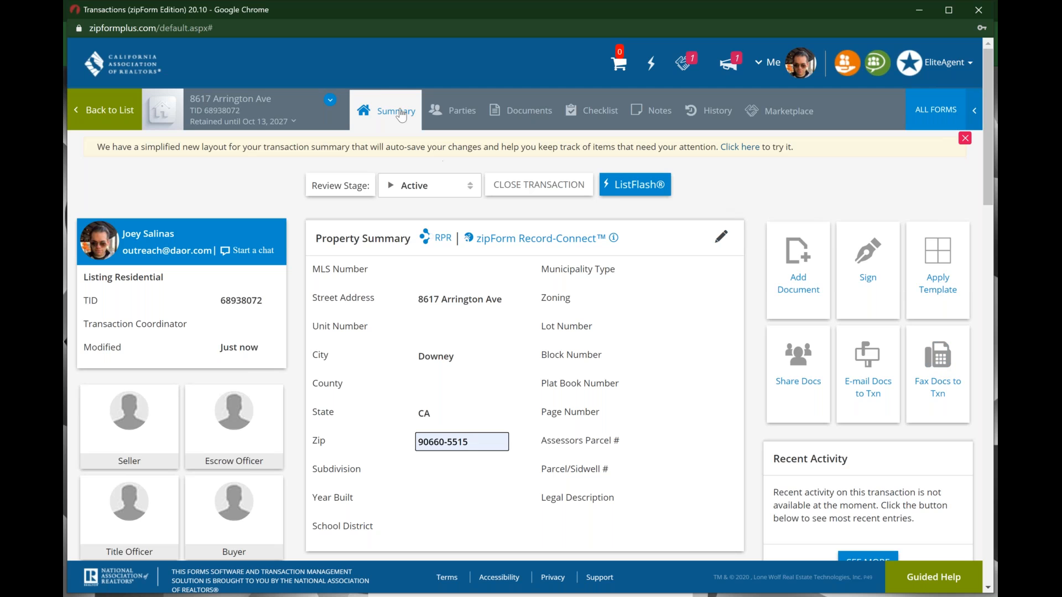
key("ctrl")
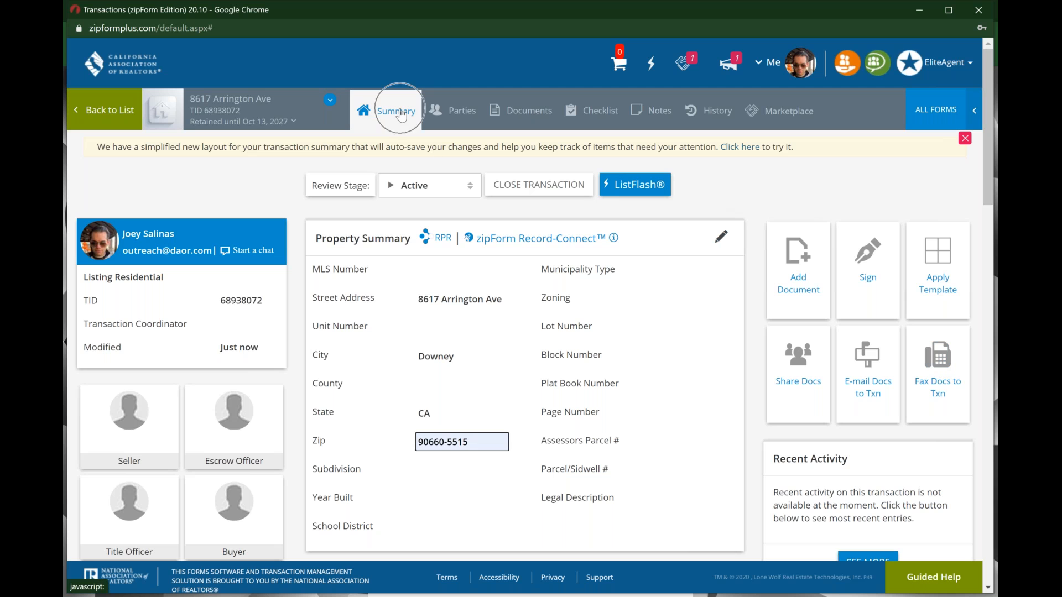
left_click(447, 114)
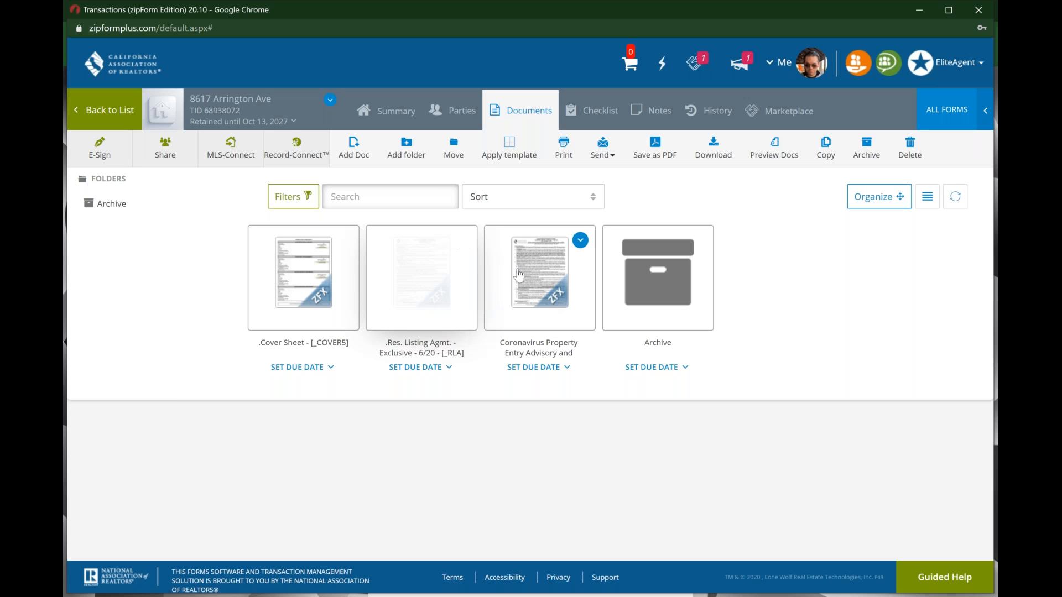
left_click(602, 109)
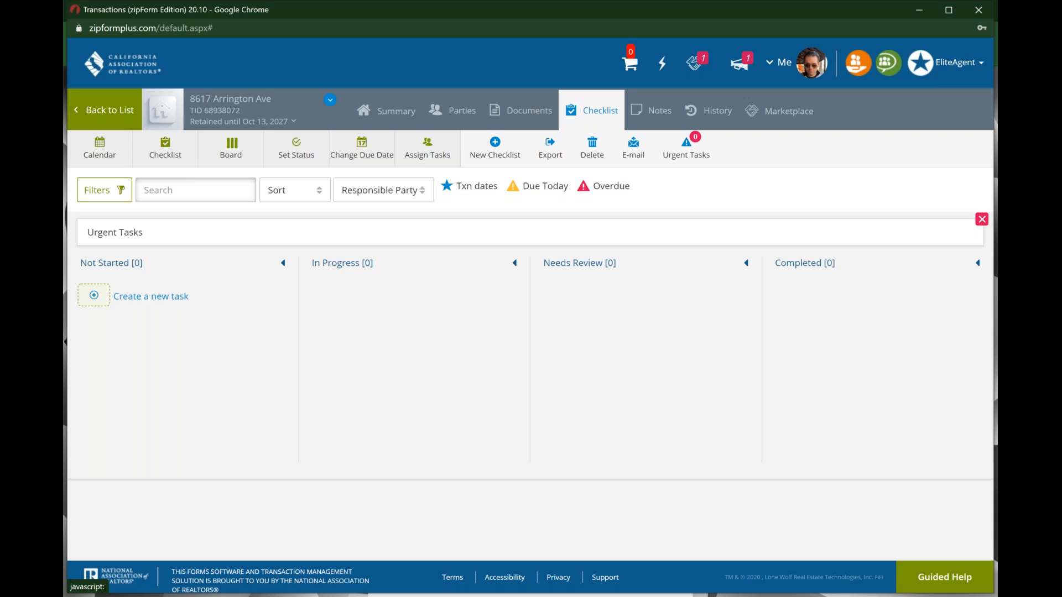
Step: Add a new checklist called 'Reminders' and save it
left_click(502, 149)
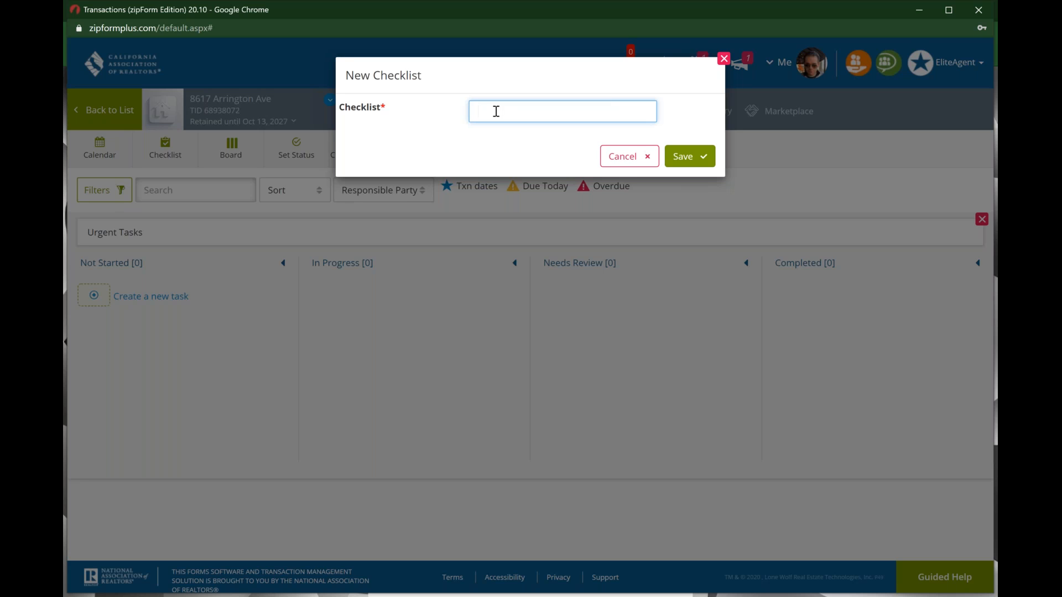
type("Reminders")
left_click(677, 151)
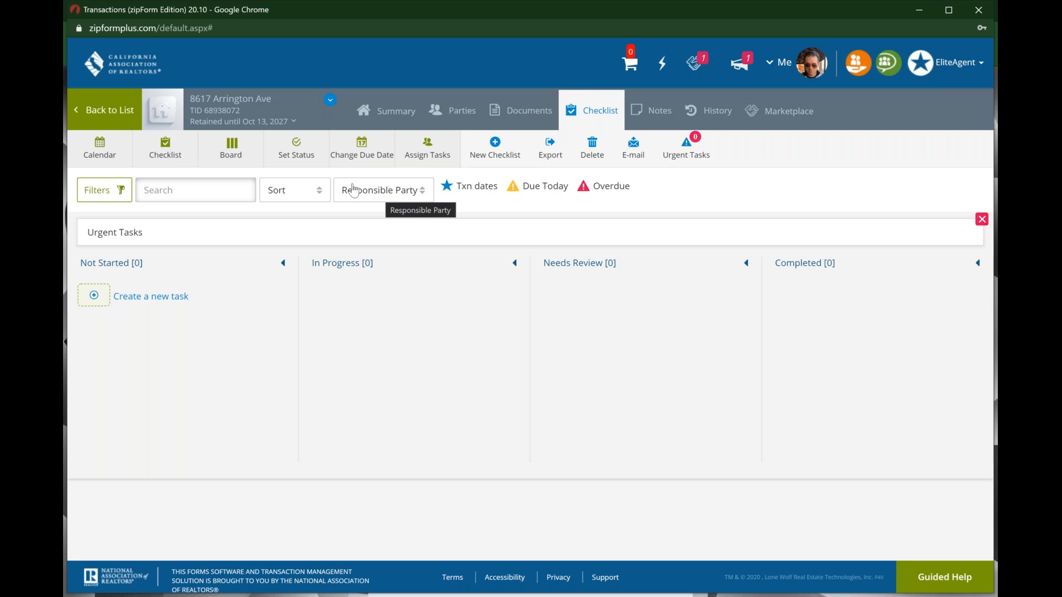
Step: In Checklist view, rename the Untitled category to 'Sellers'
left_click(182, 154)
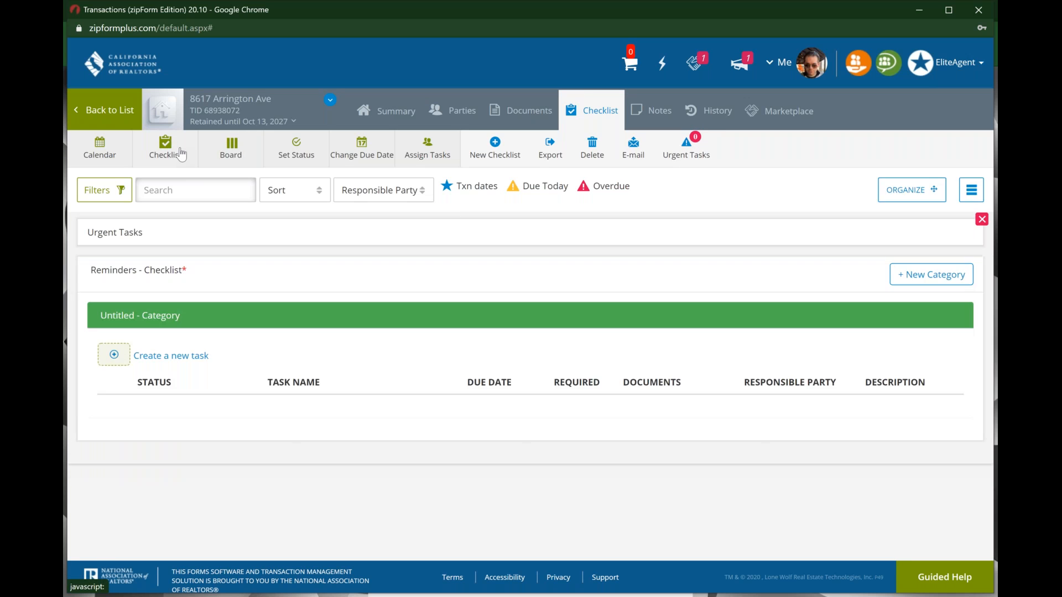
left_click(190, 316)
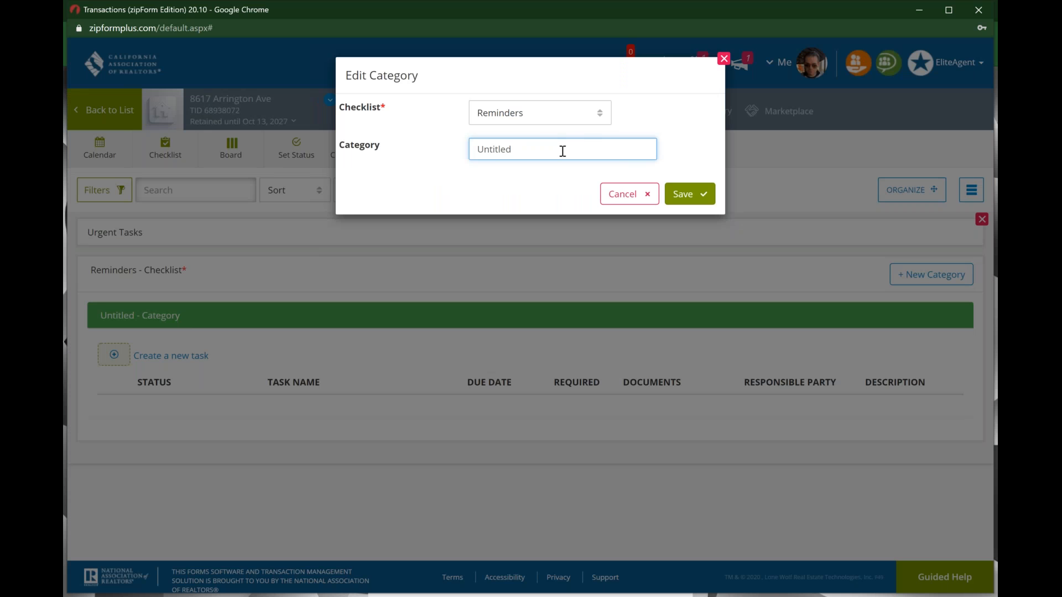
key("BackSpace")
key("BackSpace")
key("BackSpace")
key("BackSpace")
key("BackSpace")
key("BackSpace")
key("BackSpace")
key("BackSpace")
type("Sellers")
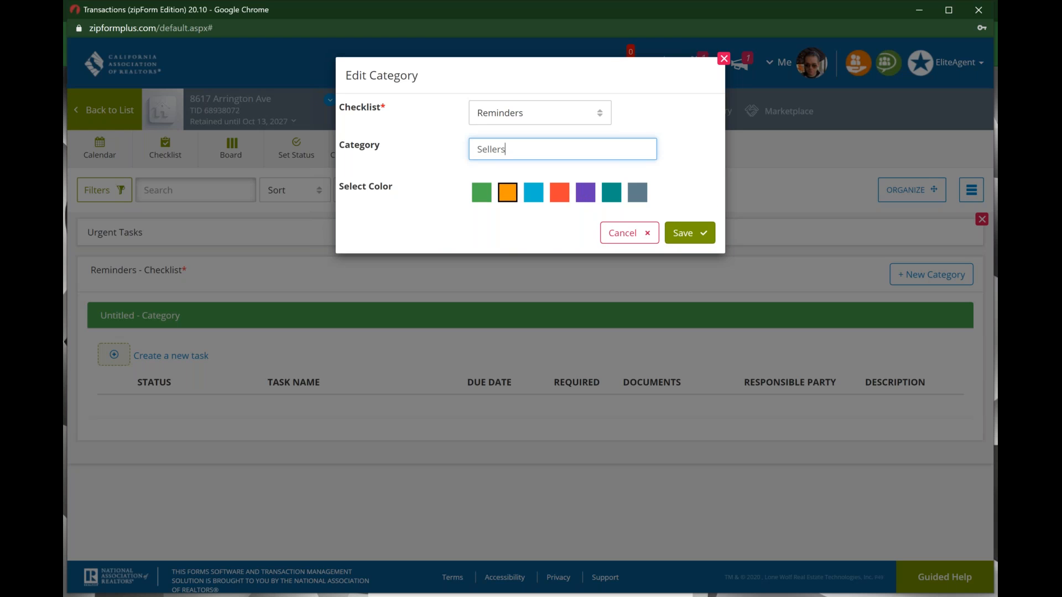
left_click(693, 232)
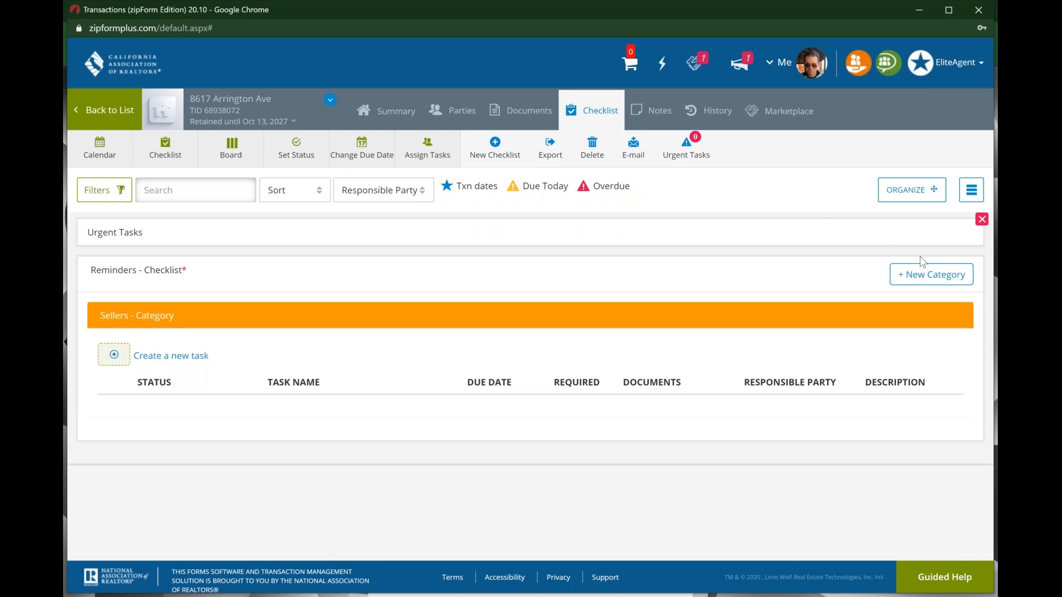
Step: Add a blue 'Buyers' category to the Reminders checklist
left_click(922, 275)
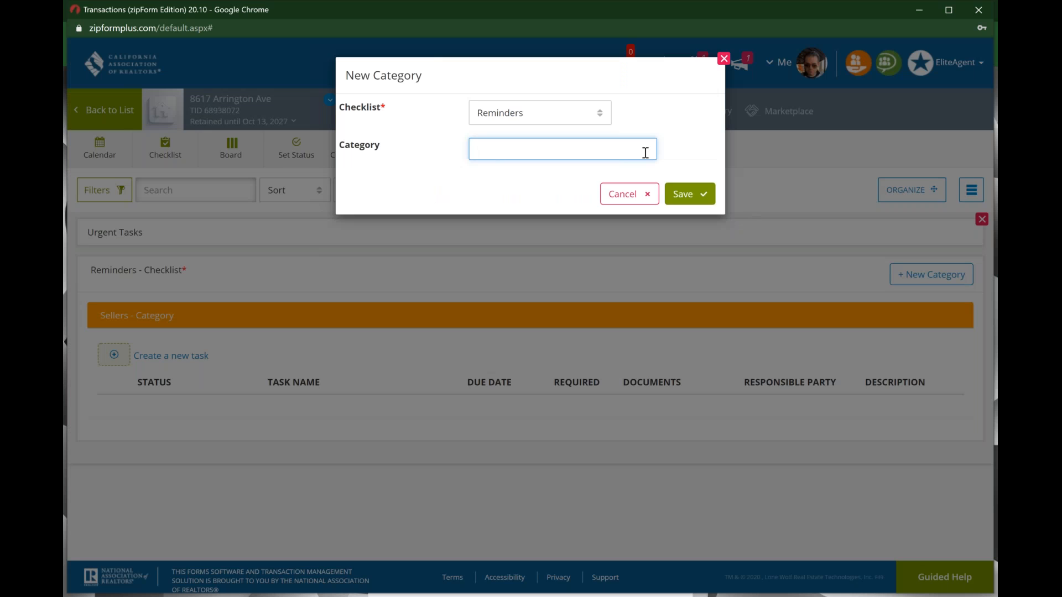
type("Buyers")
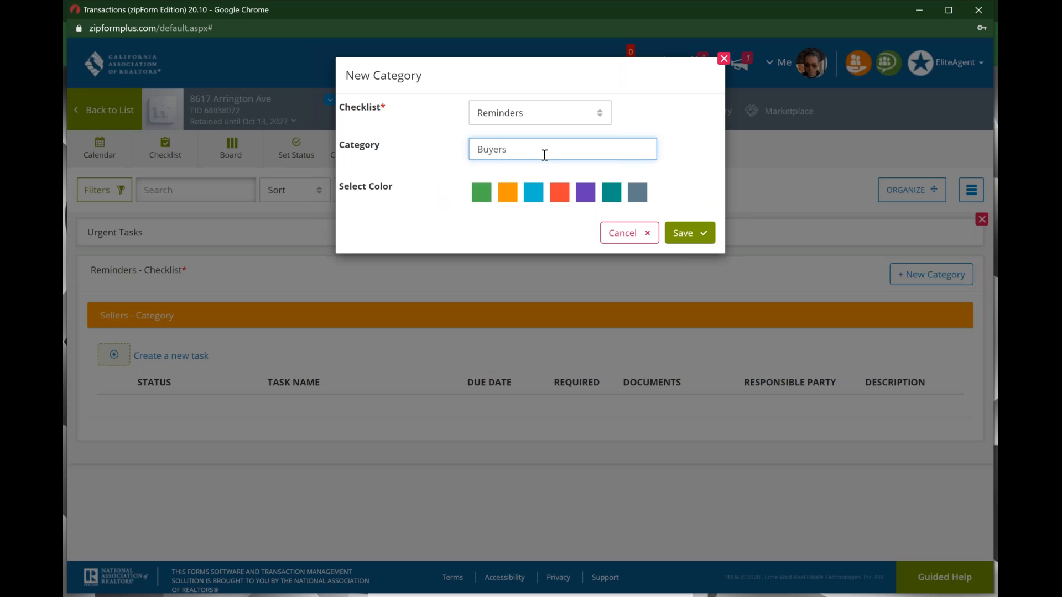
left_click(539, 193)
left_click(689, 232)
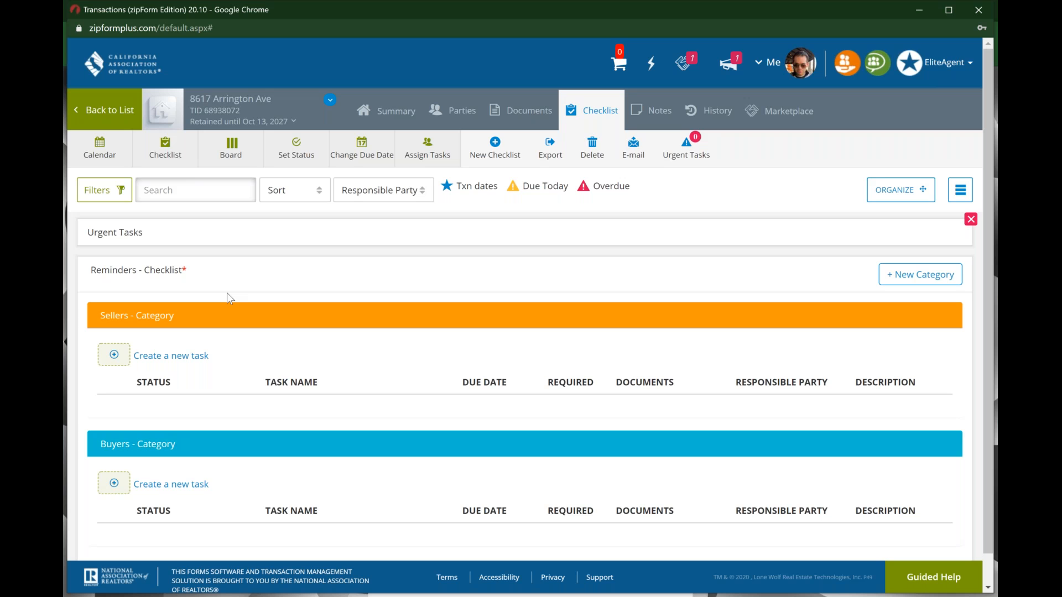
scroll(227, 293, "down", 1)
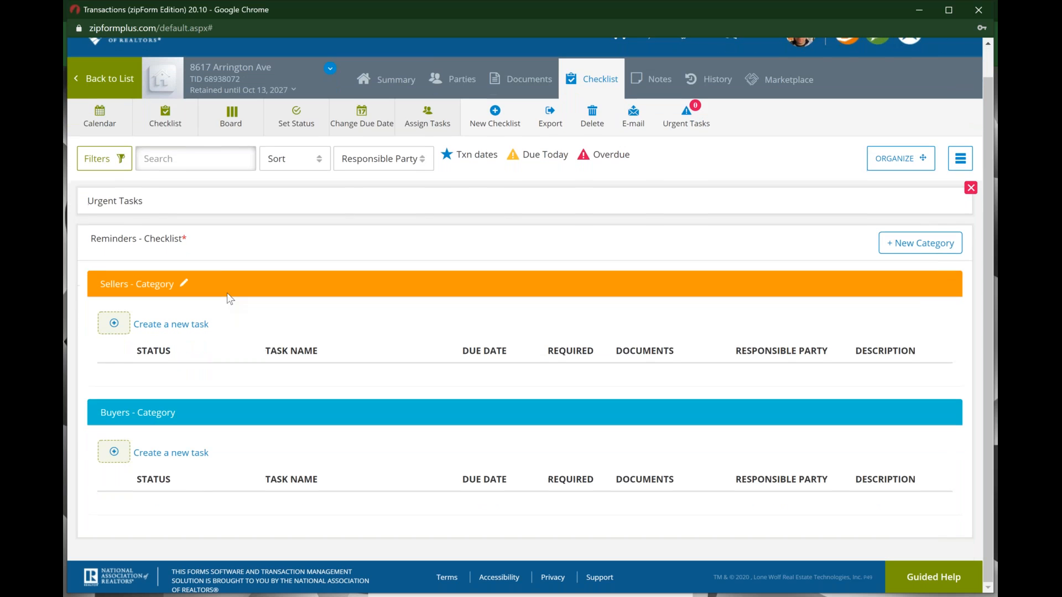
Step: Create a Sellers task named 'Review Disclosures' with a relative due date
left_click(188, 331)
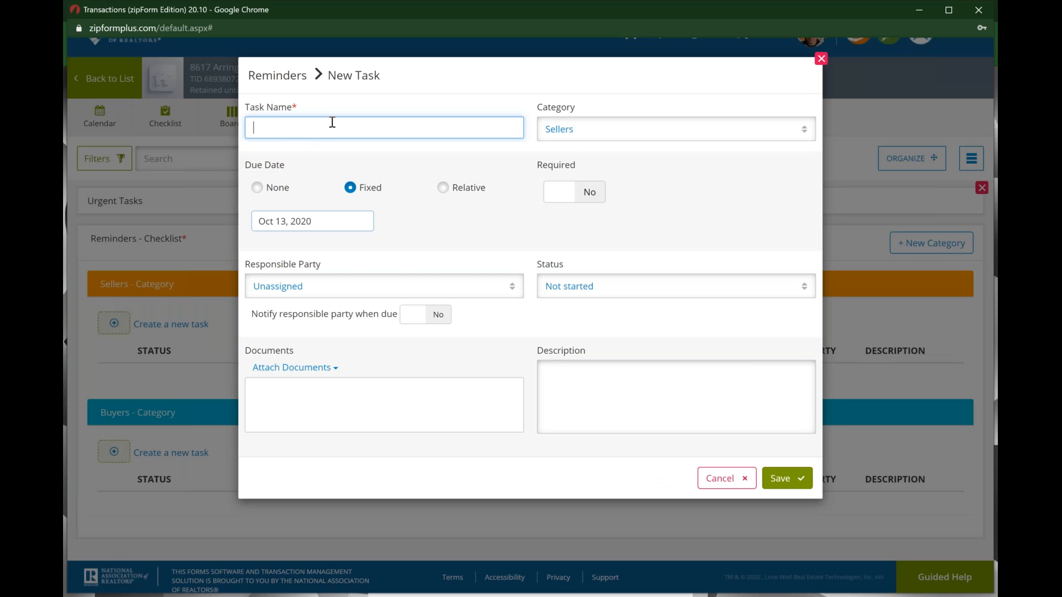
type("Review Disclosures")
left_click(257, 188)
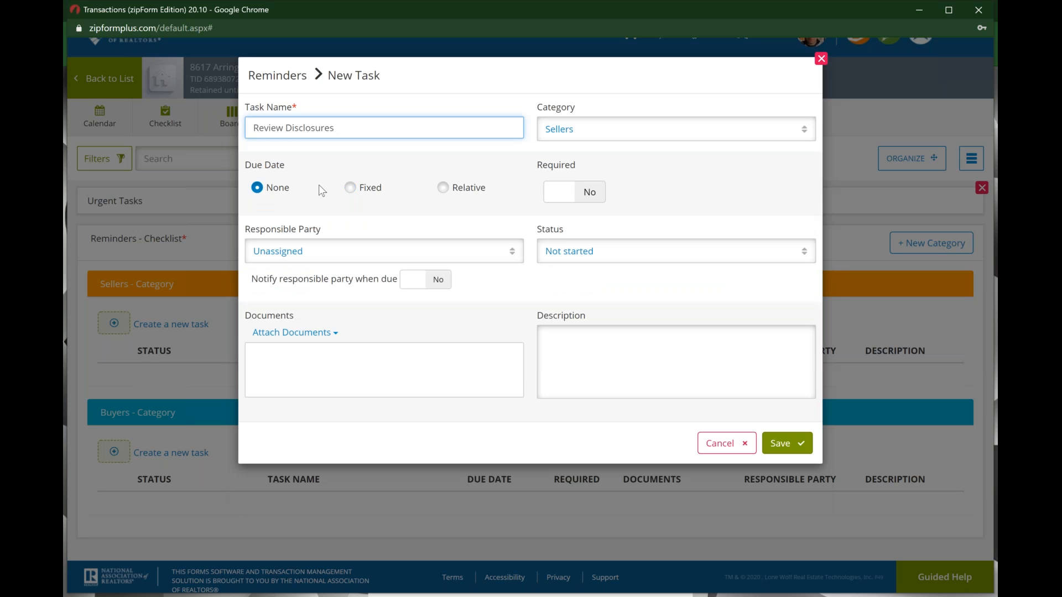
left_click(351, 189)
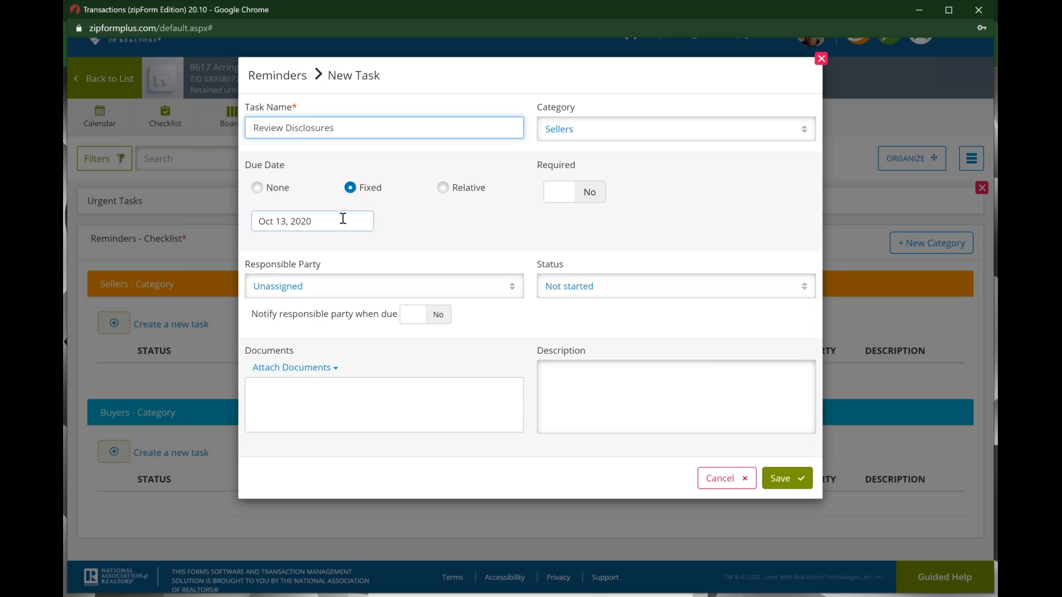
left_click(445, 190)
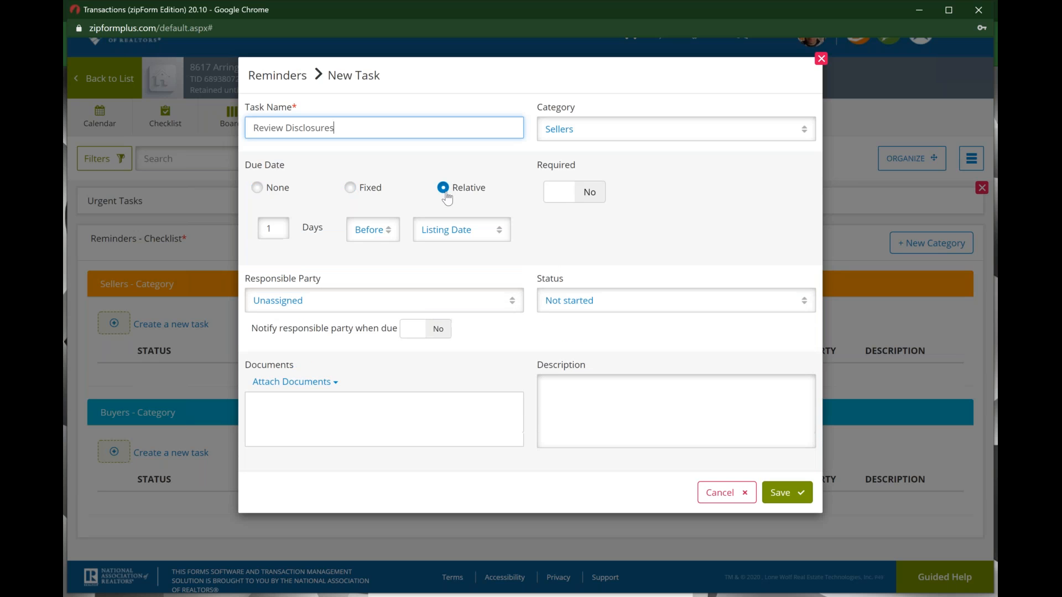
Step: Make it due 1 day after Date of Contract, assign it to Seller(s), and save
left_click(376, 237)
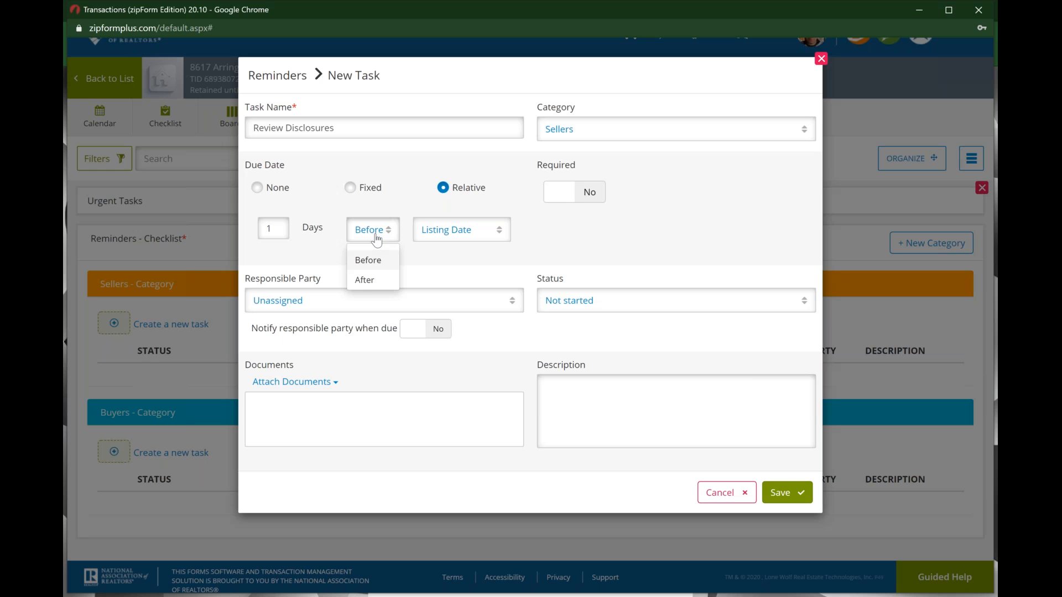
left_click(365, 280)
left_click(479, 237)
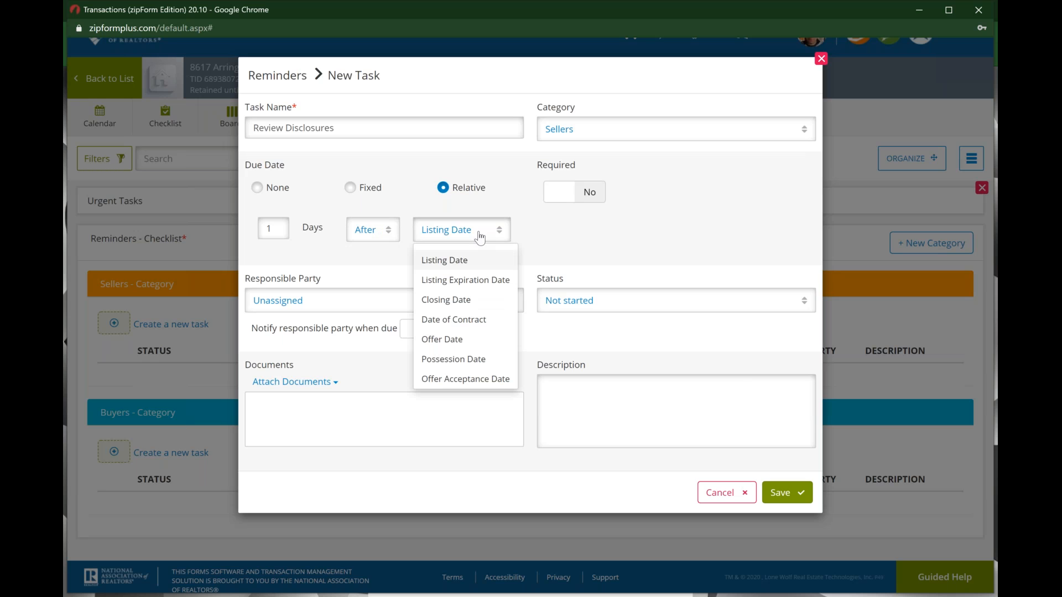
left_click(475, 319)
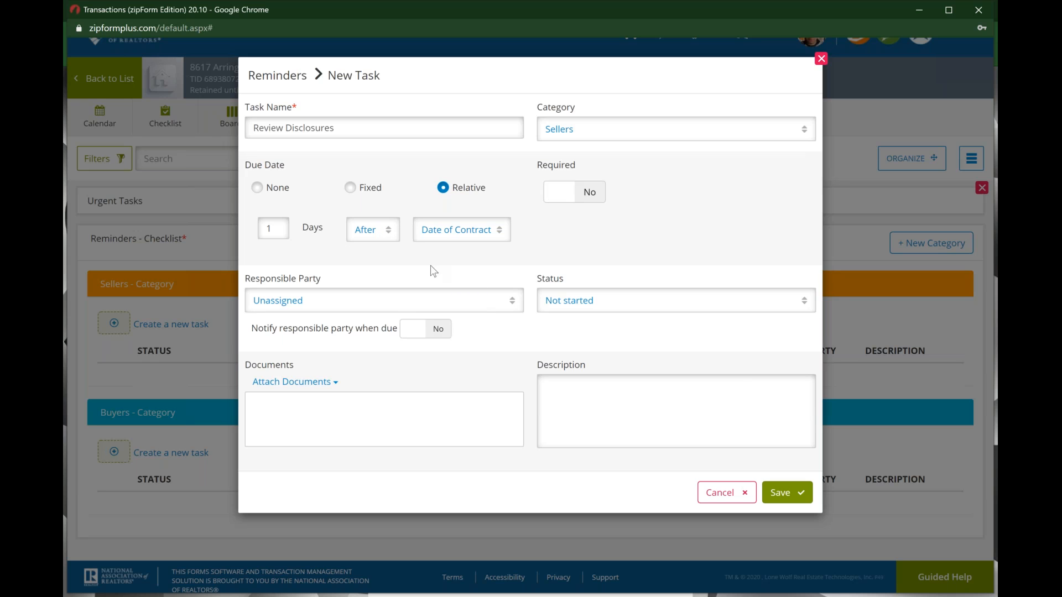
left_click(504, 304)
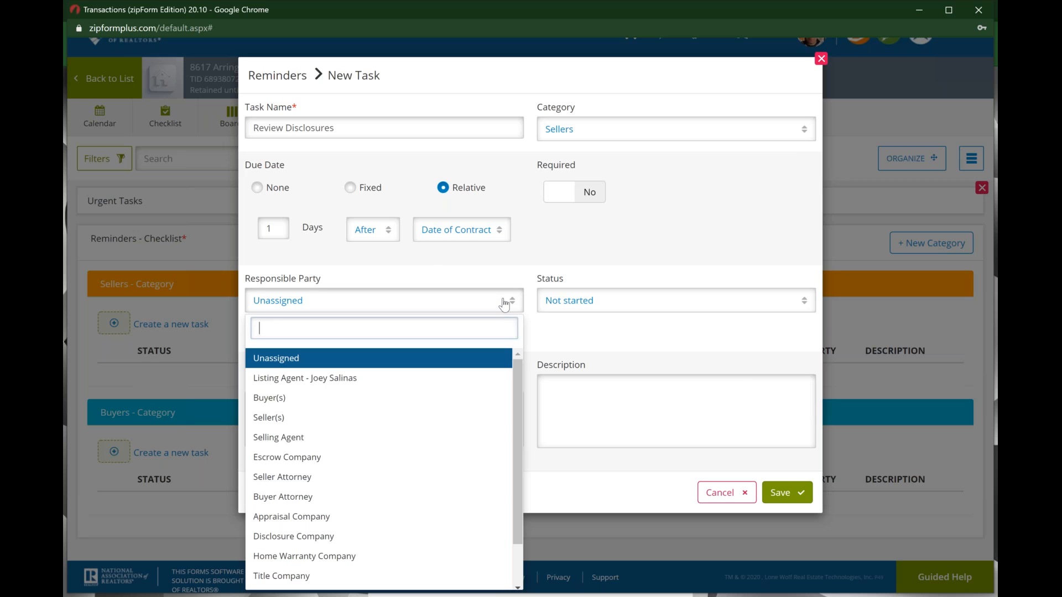
left_click(372, 420)
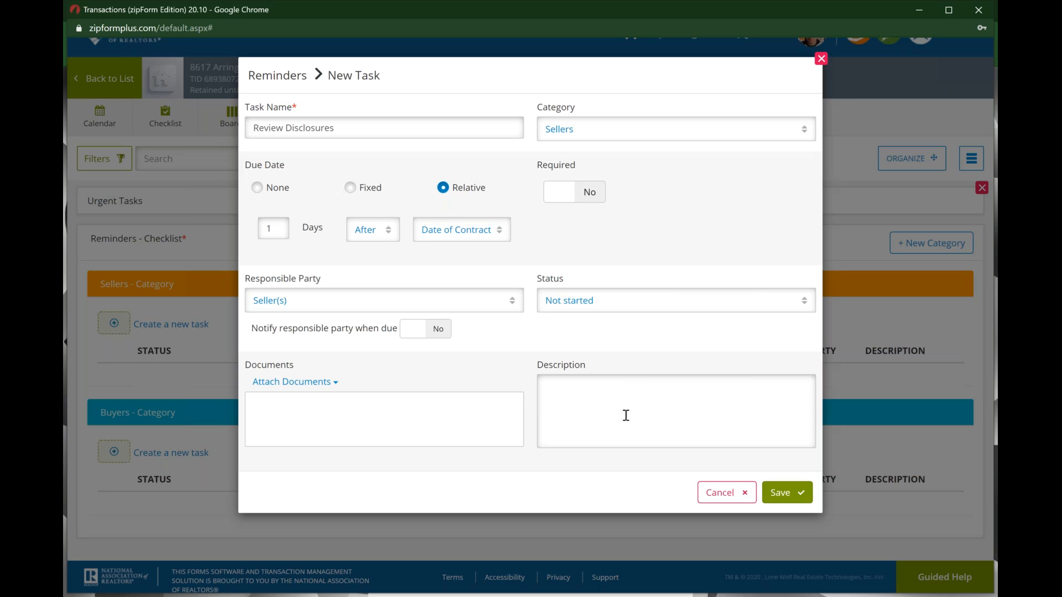
left_click(800, 497)
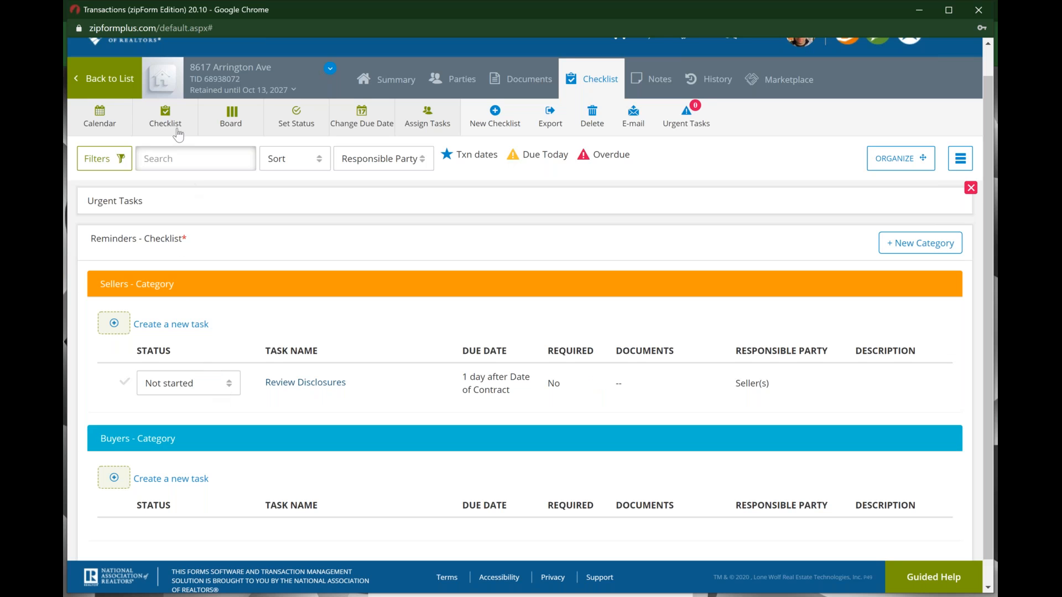
left_click(112, 123)
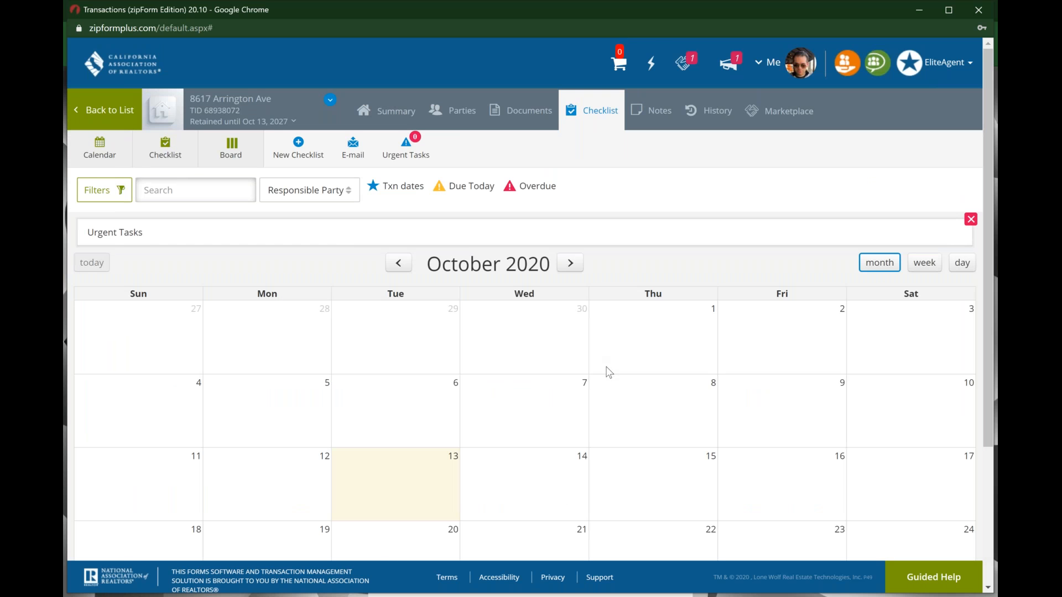
scroll(608, 372, "down", 3)
scroll(607, 372, "up", 3)
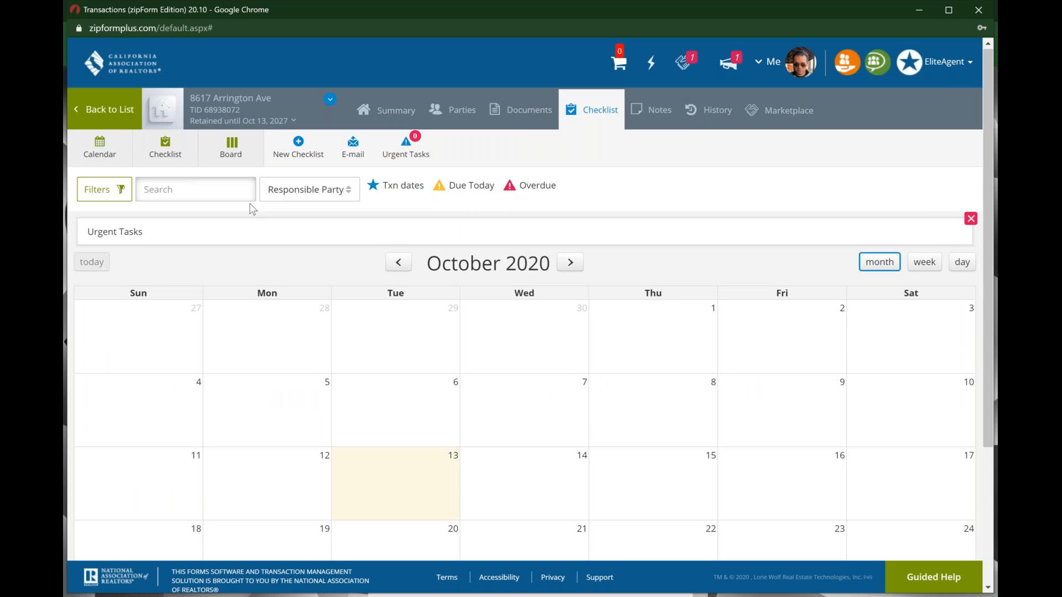
left_click(178, 157)
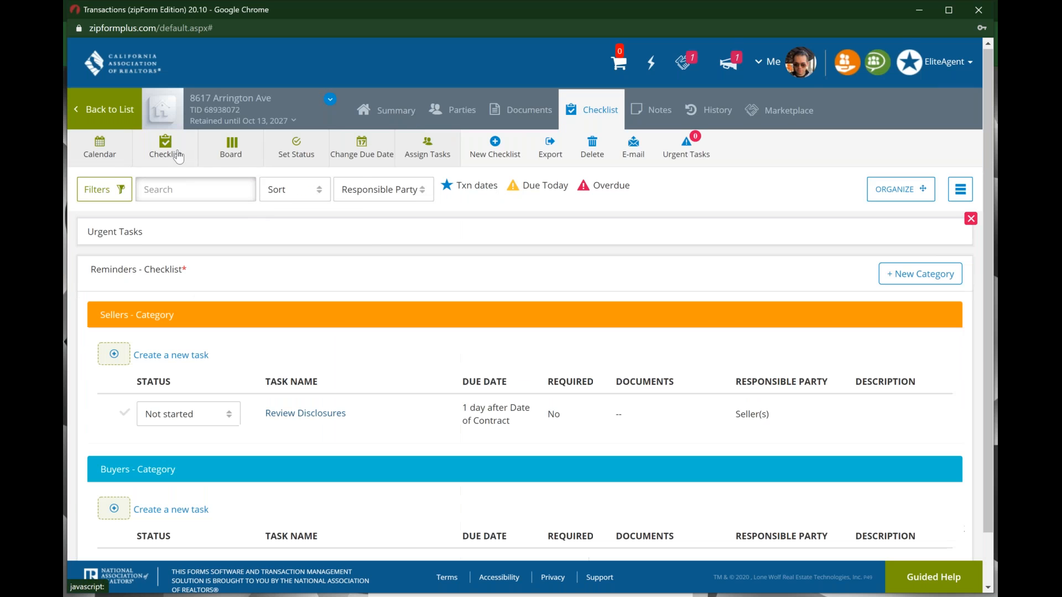
left_click(225, 160)
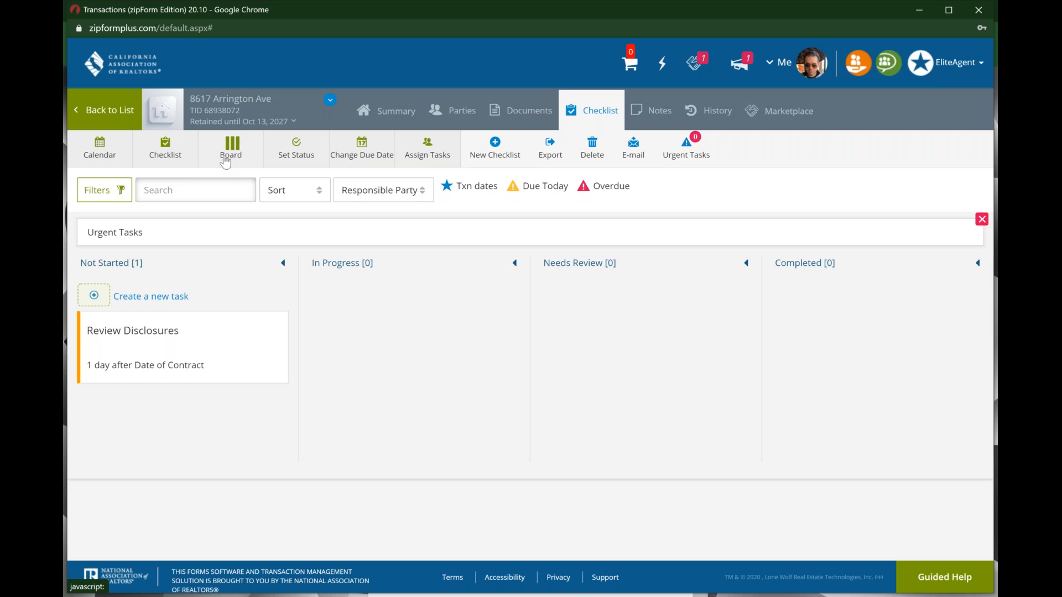
left_click(182, 154)
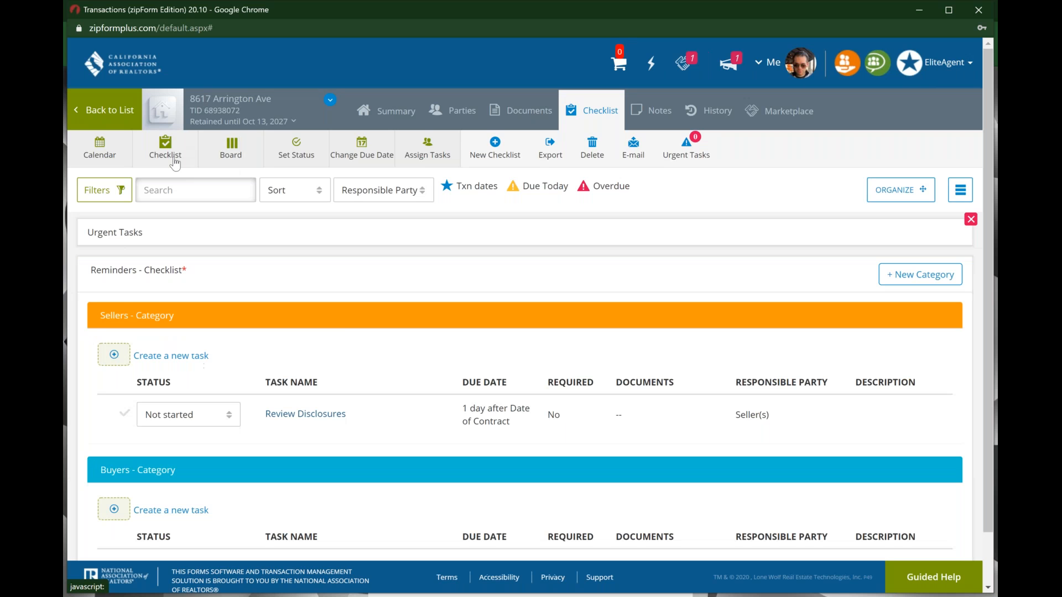
scroll(344, 325, "down", 2)
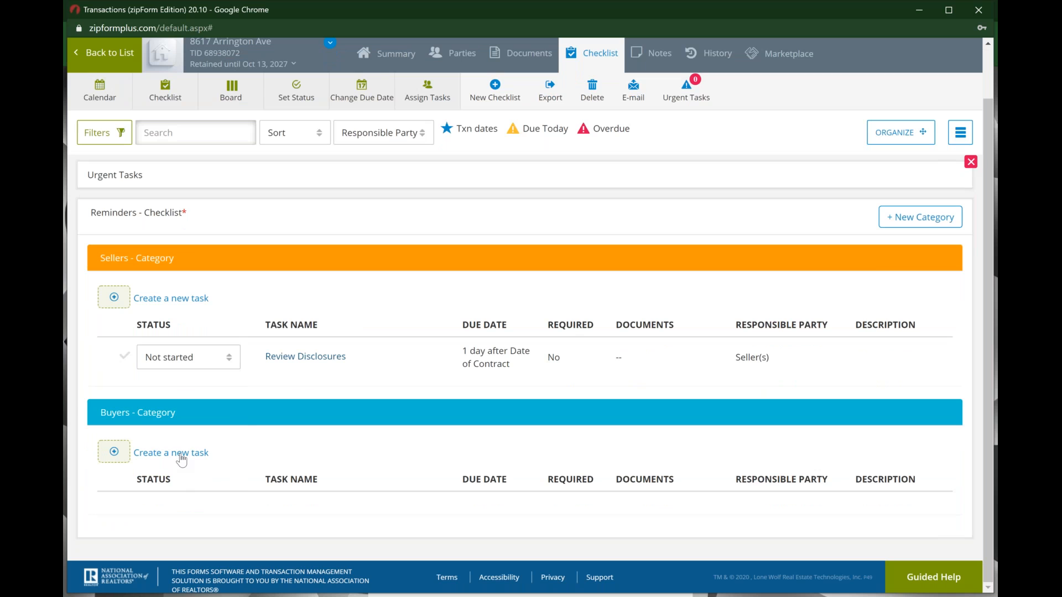
Step: Add a Sellers task 'retreive paperwork' due Oct 16, 2020
left_click(186, 306)
left_click(331, 129)
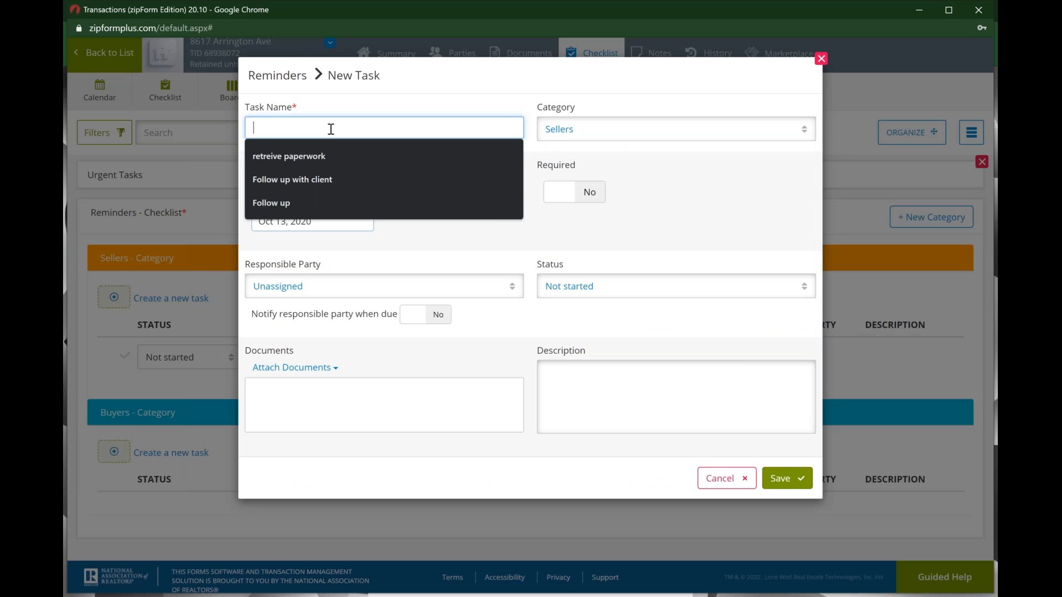
left_click(357, 152)
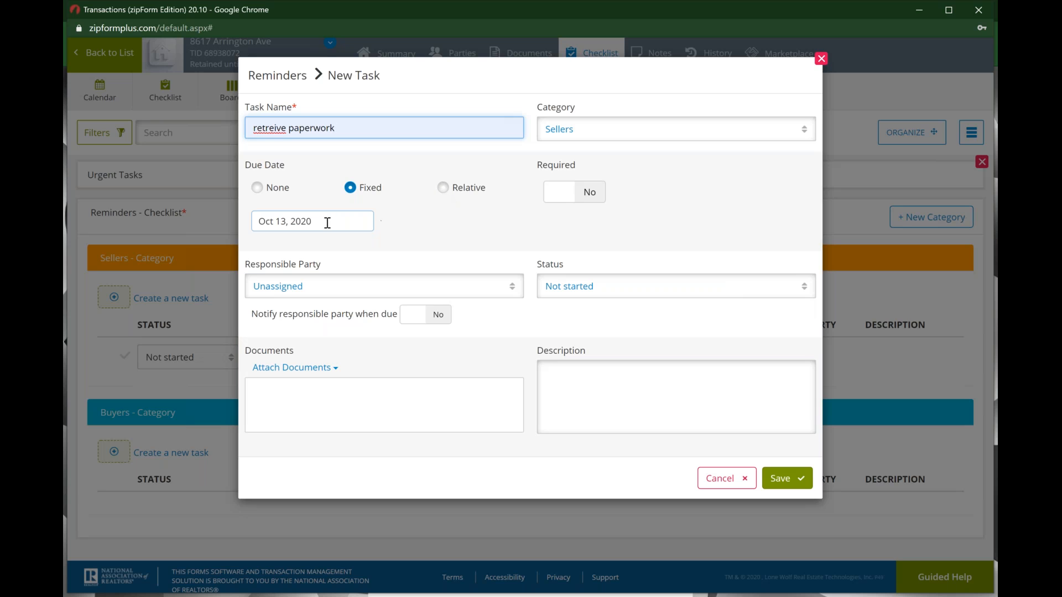
left_click(287, 223)
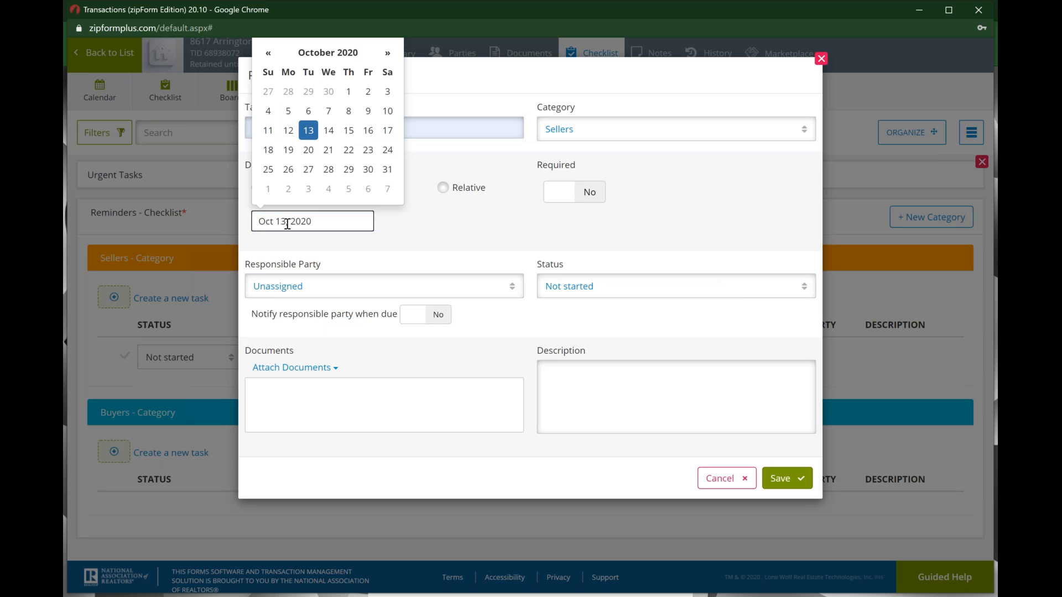
left_click(369, 131)
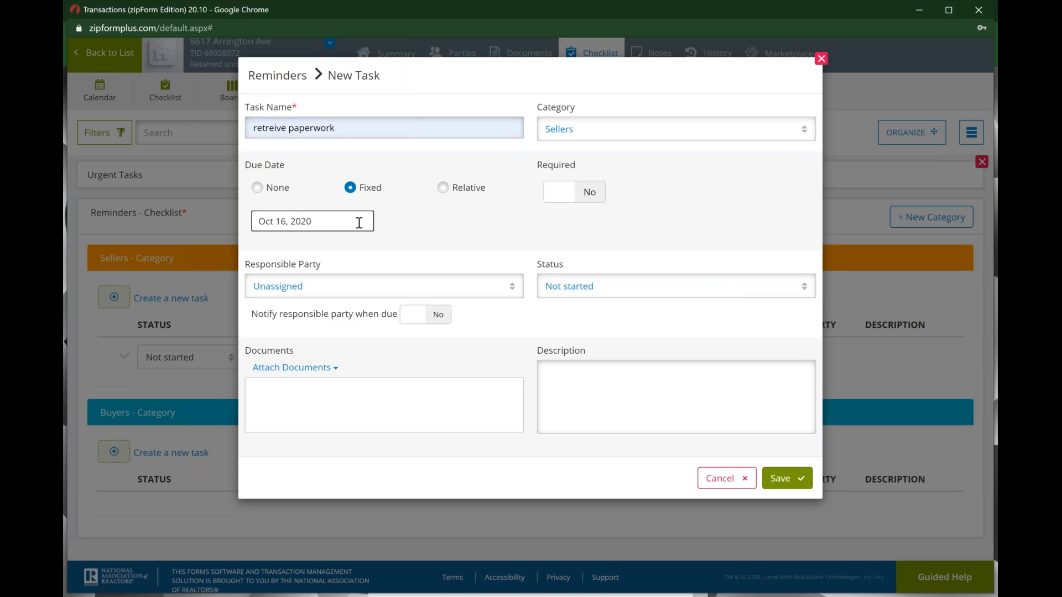
Step: Mark it required, assign the Listing Agent, set status In progress, and save
left_click(570, 199)
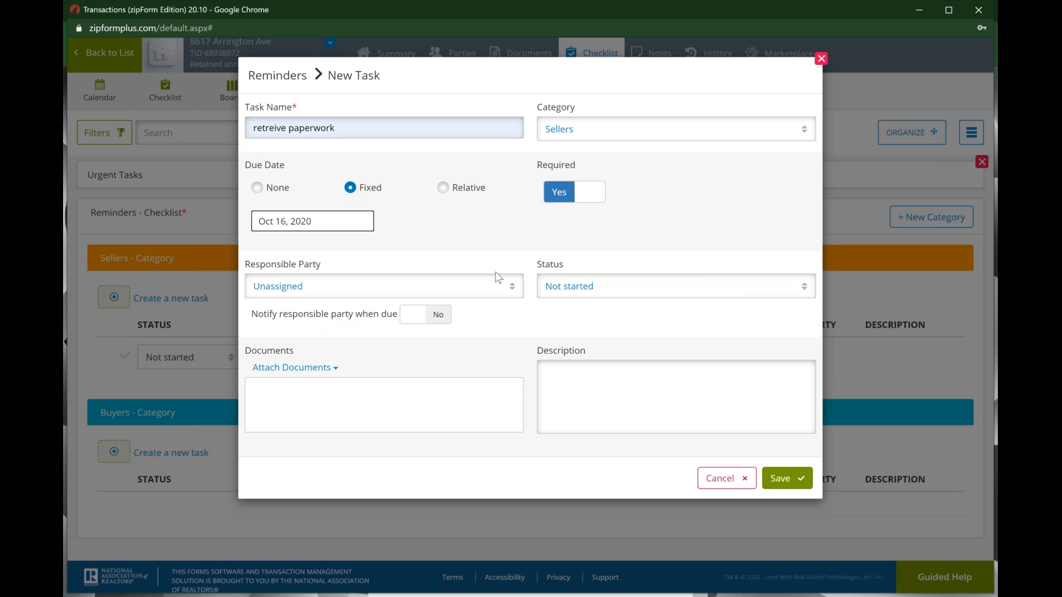
left_click(503, 287)
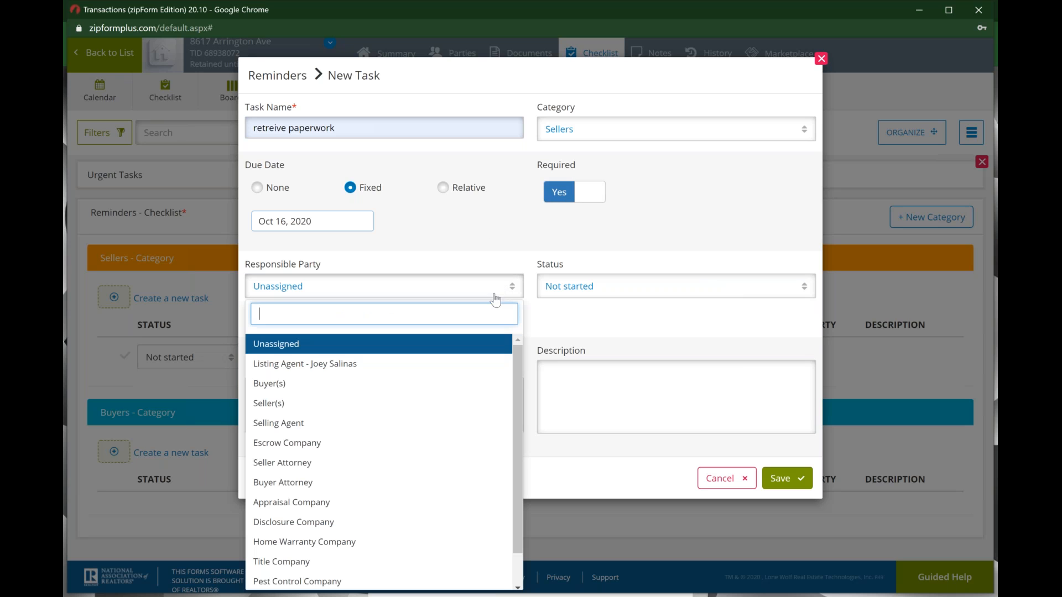
left_click(421, 365)
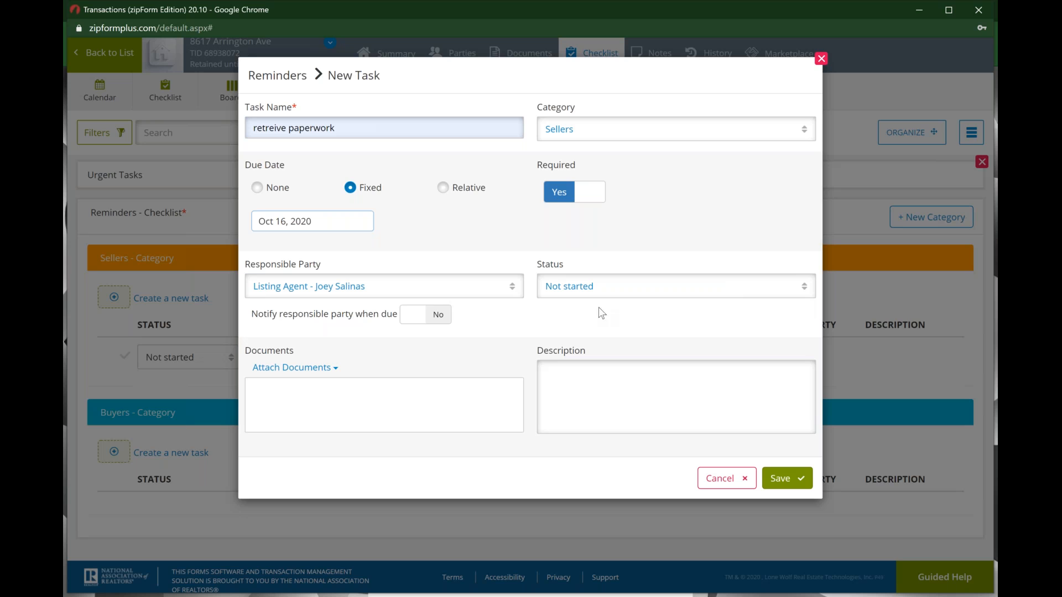
left_click(626, 296)
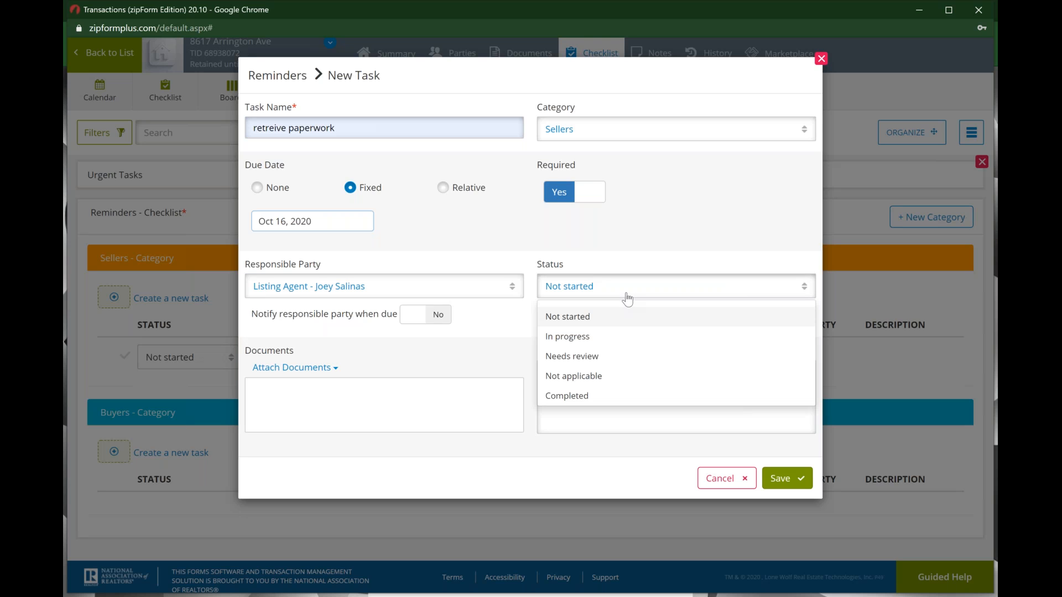
left_click(615, 342)
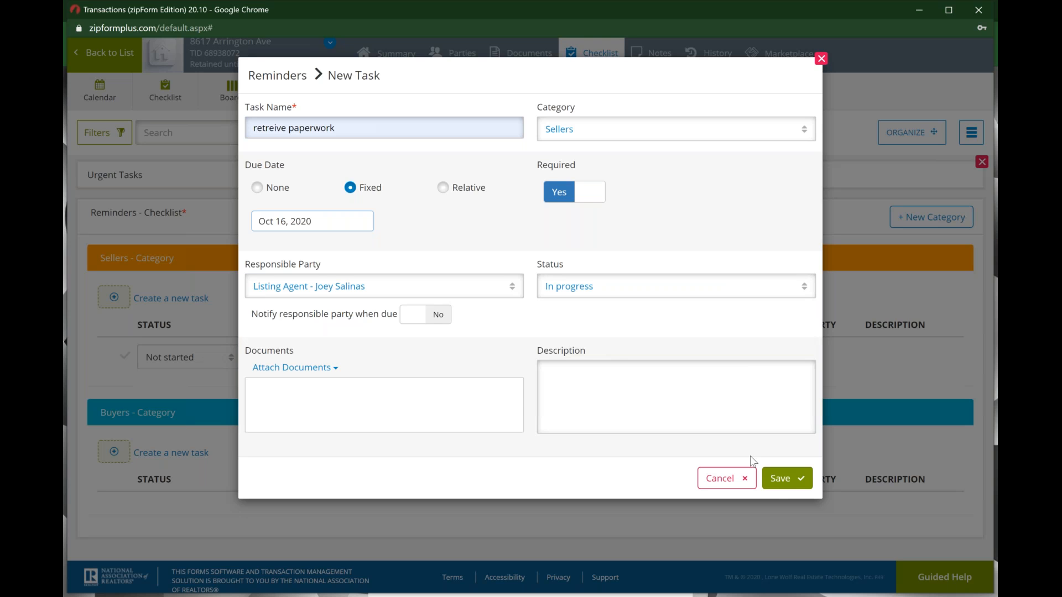
left_click(782, 479)
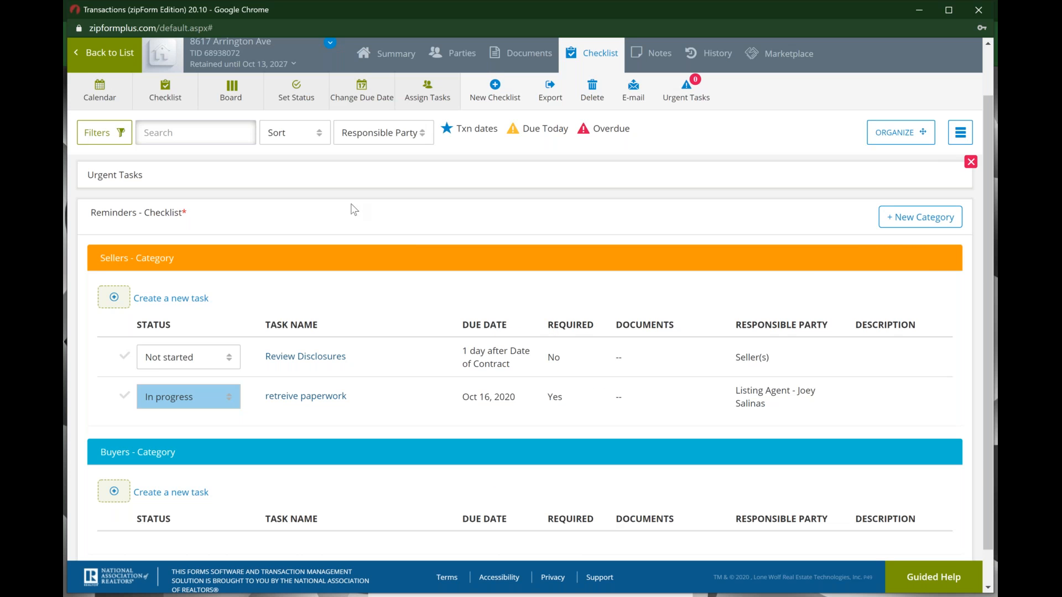
Step: Show the checklist as the October 2020 month calendar, with 'retreive paperwork' on Friday, October 16
left_click(114, 87)
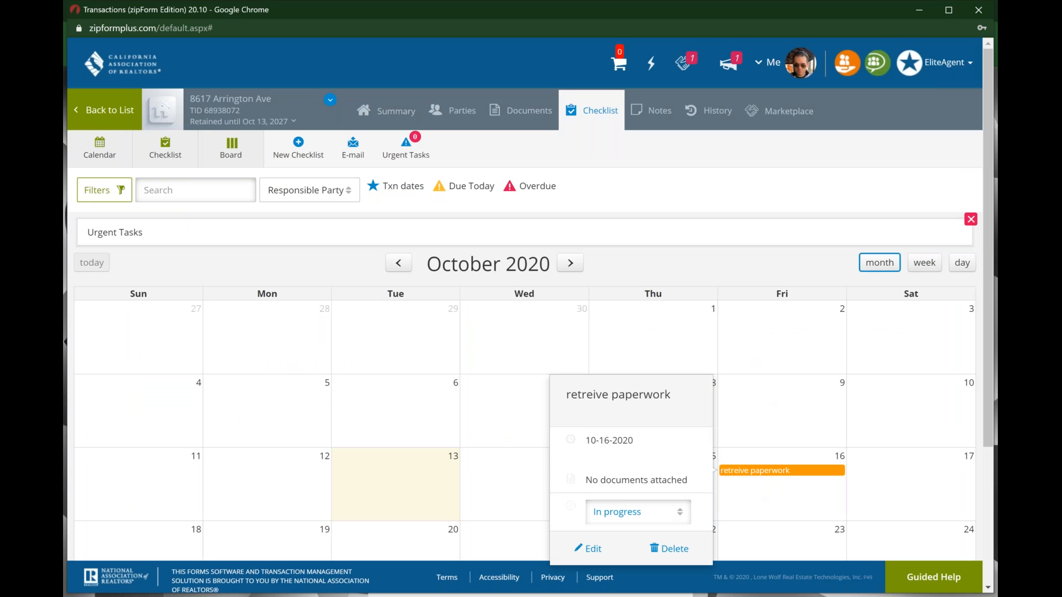
scroll(766, 470, "down", 1)
mouse_move(766, 441)
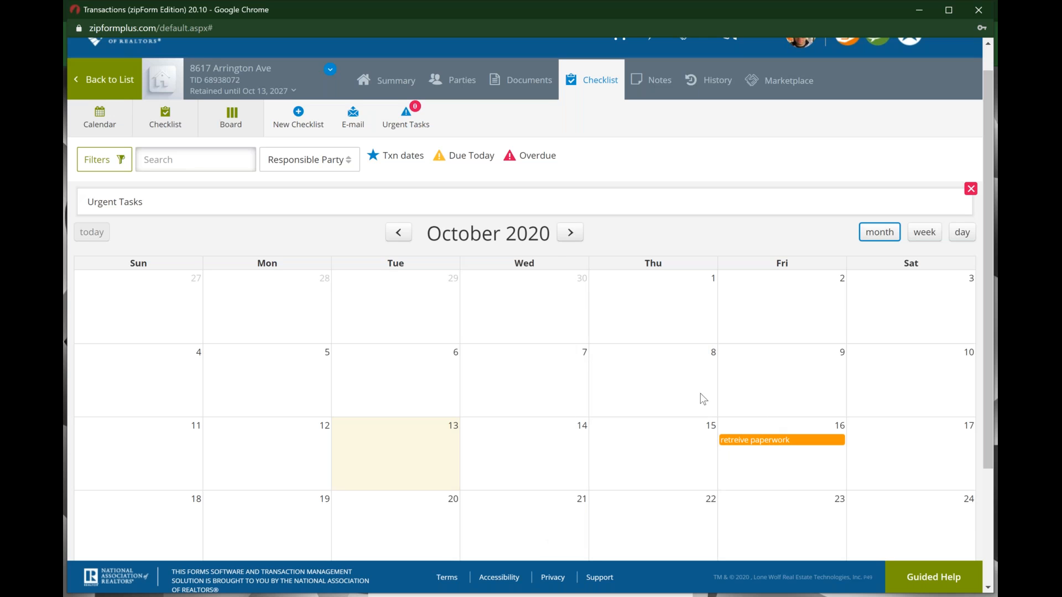
scroll(569, 343, "up", 1)
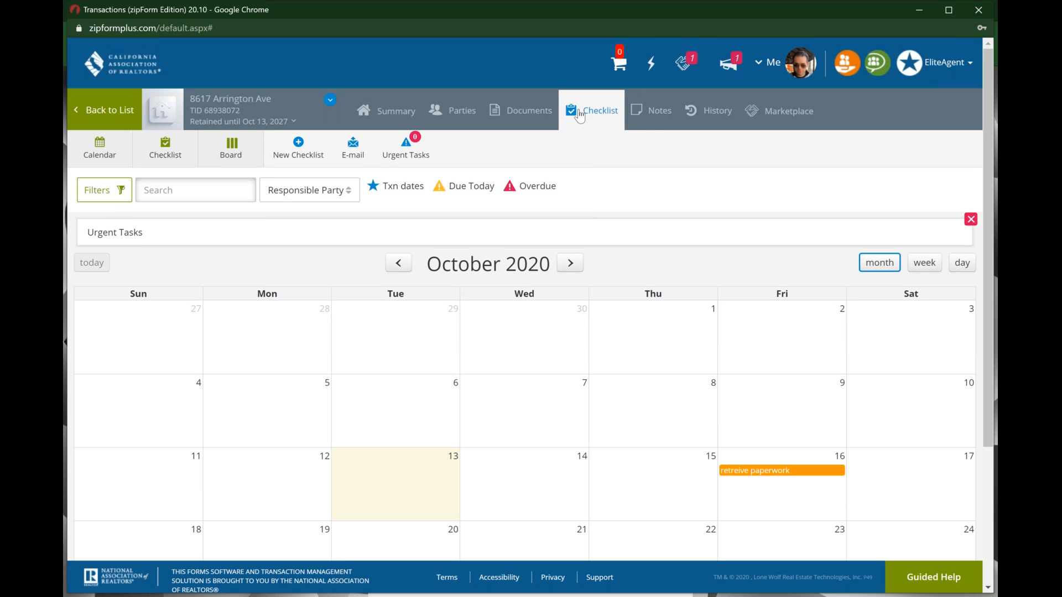
Step: Add and save a transaction note reading 'Notes go here as of 10.13.2020'
left_click(658, 114)
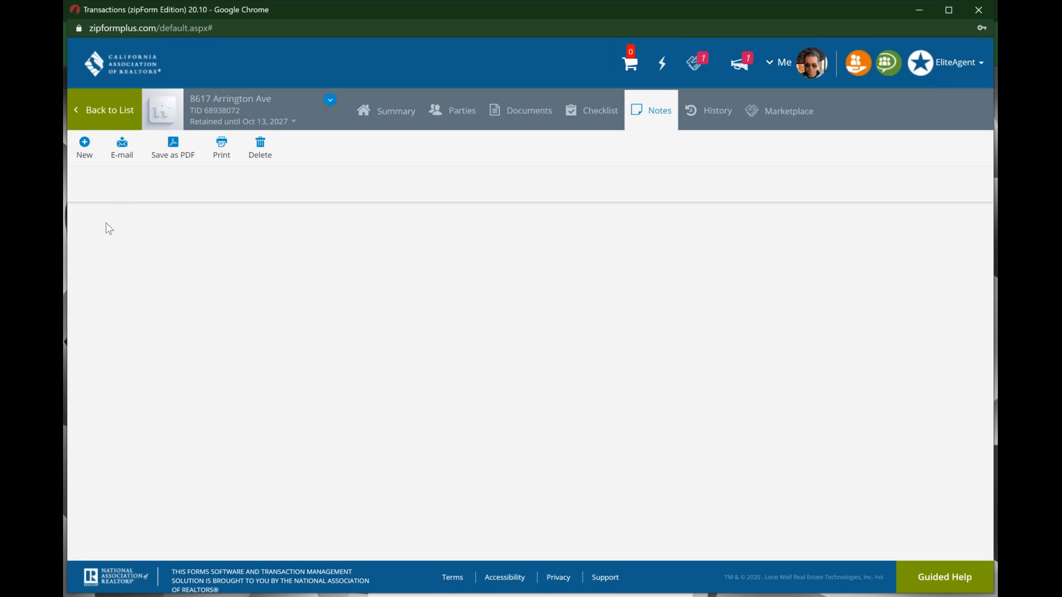
left_click(84, 145)
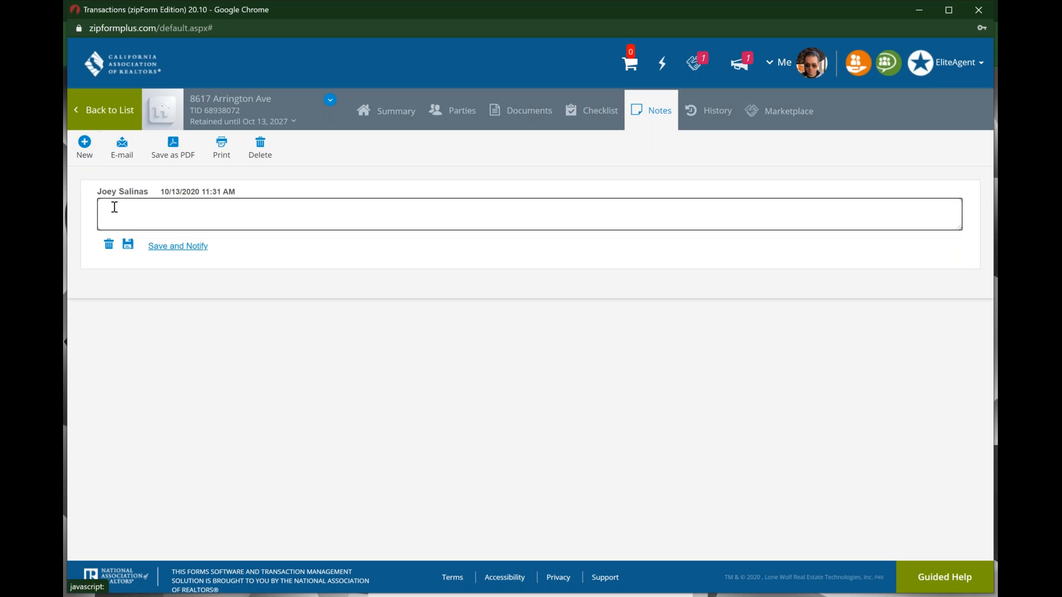
type("Notes go here as of 10.13")
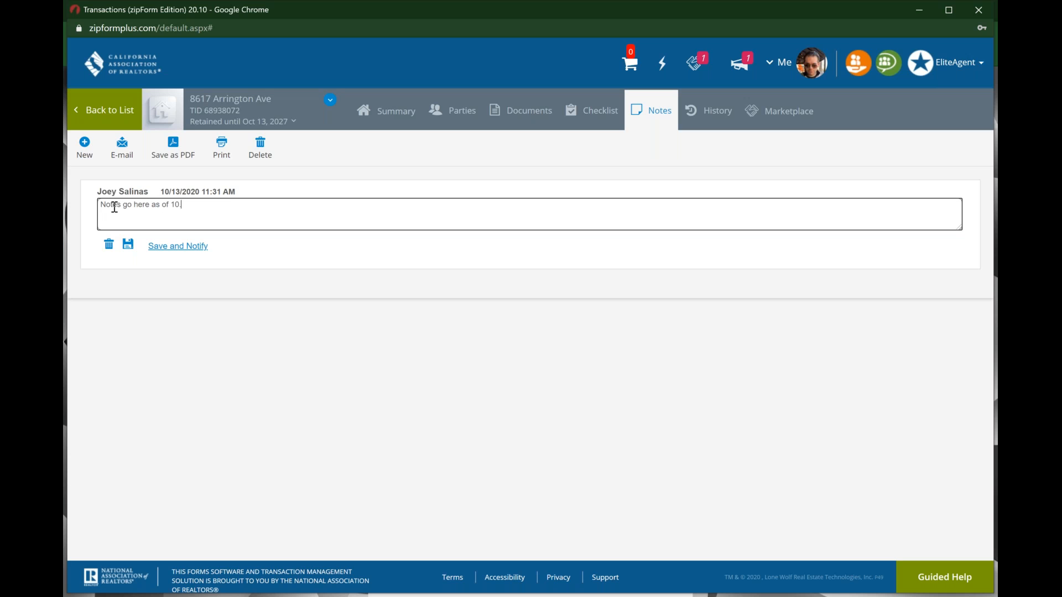
type(".2020")
key("Return")
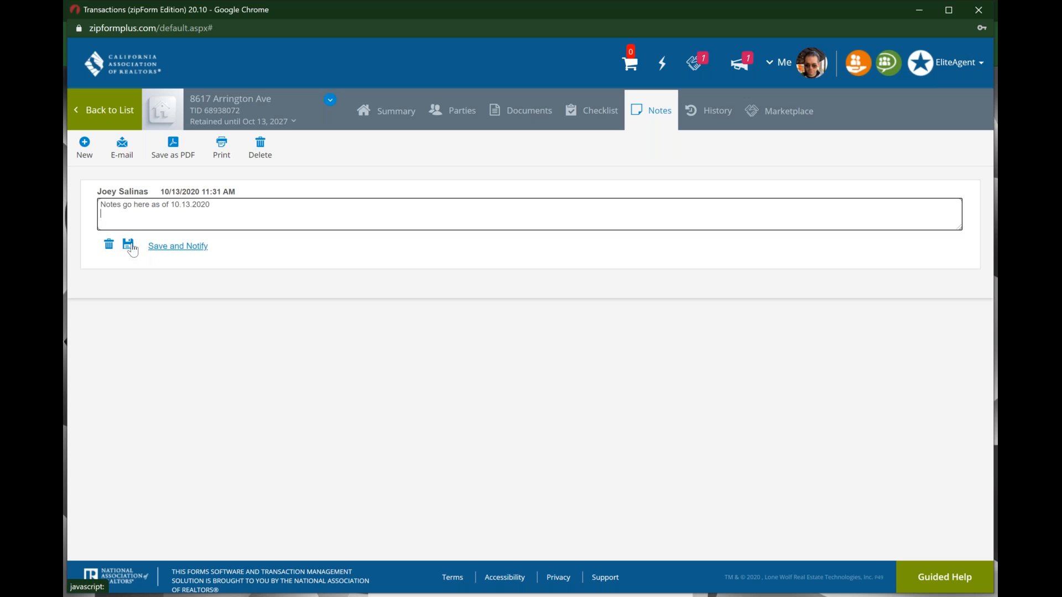
left_click(129, 245)
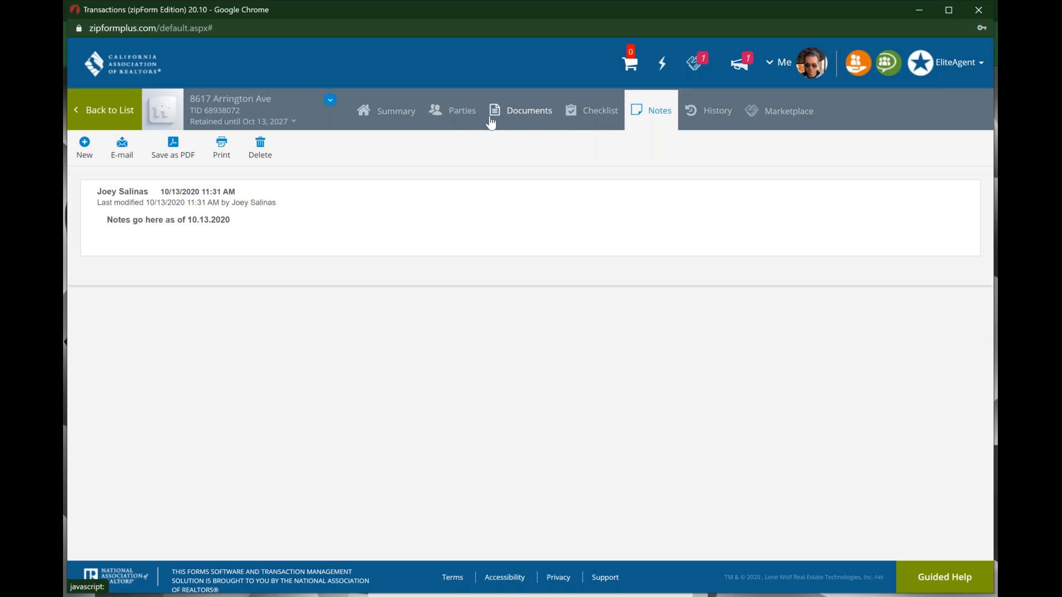
left_click(518, 123)
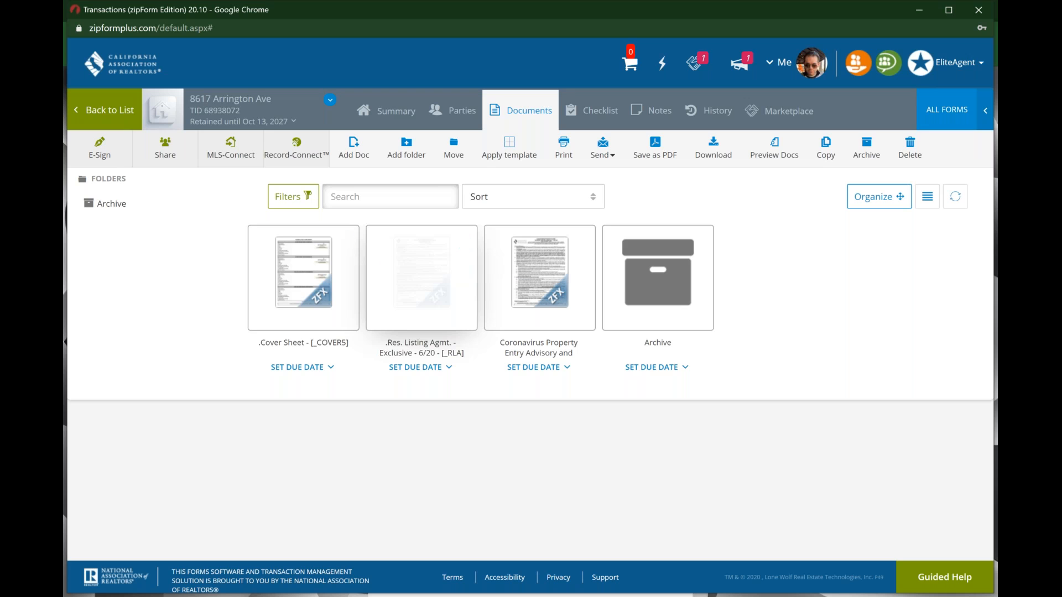
left_click(318, 280)
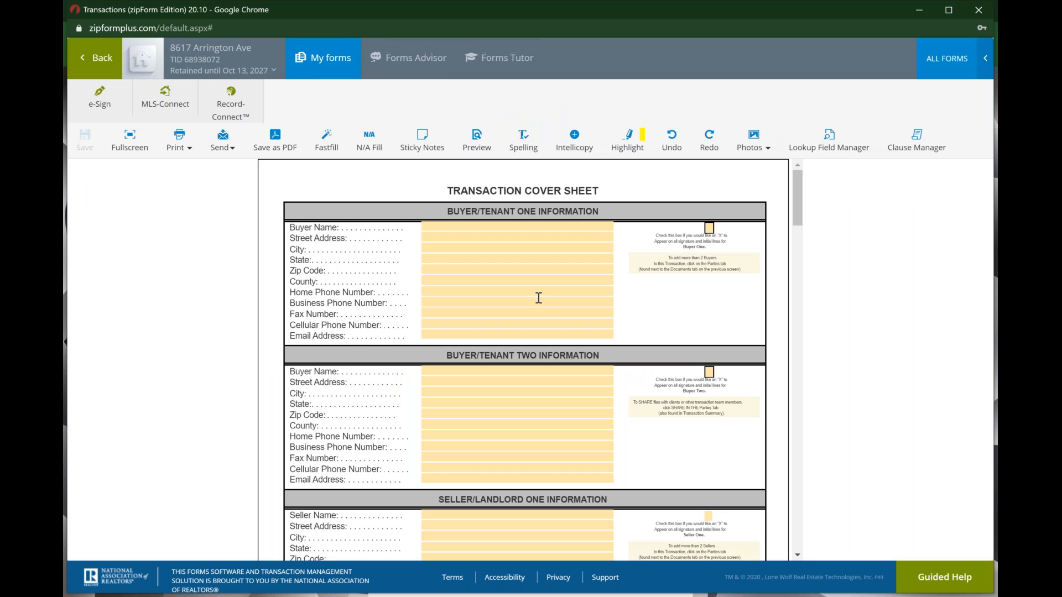
Step: Enter the first seller's full name and e-mail address on the cover sheet
scroll(538, 298, "down", 3)
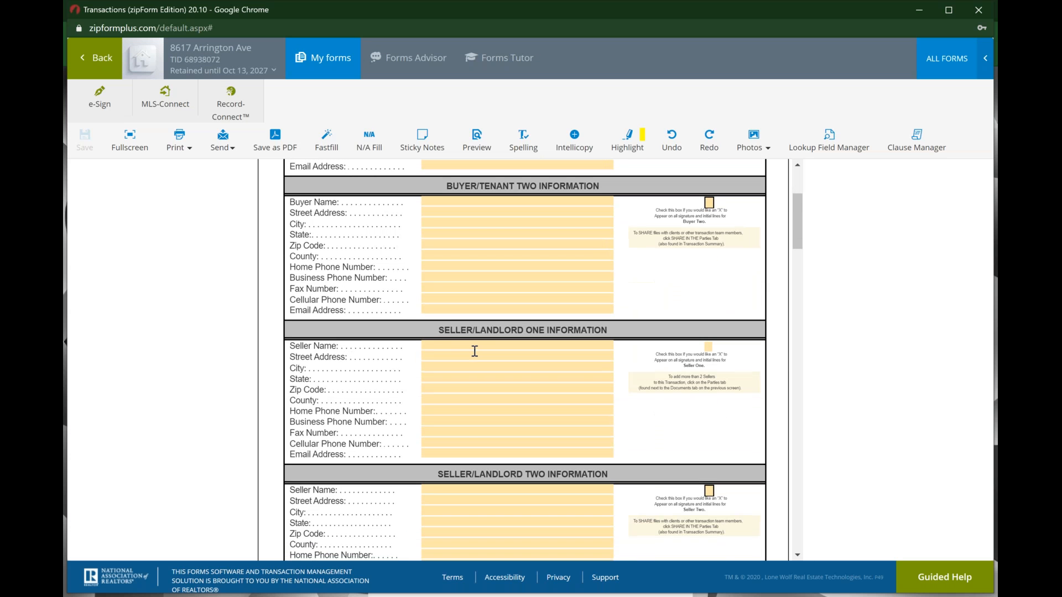
left_click(477, 344)
key("Tab")
key("Tab")
key("Tab")
key("Tab")
key("Tab")
key("Tab")
key("Tab")
key("Tab")
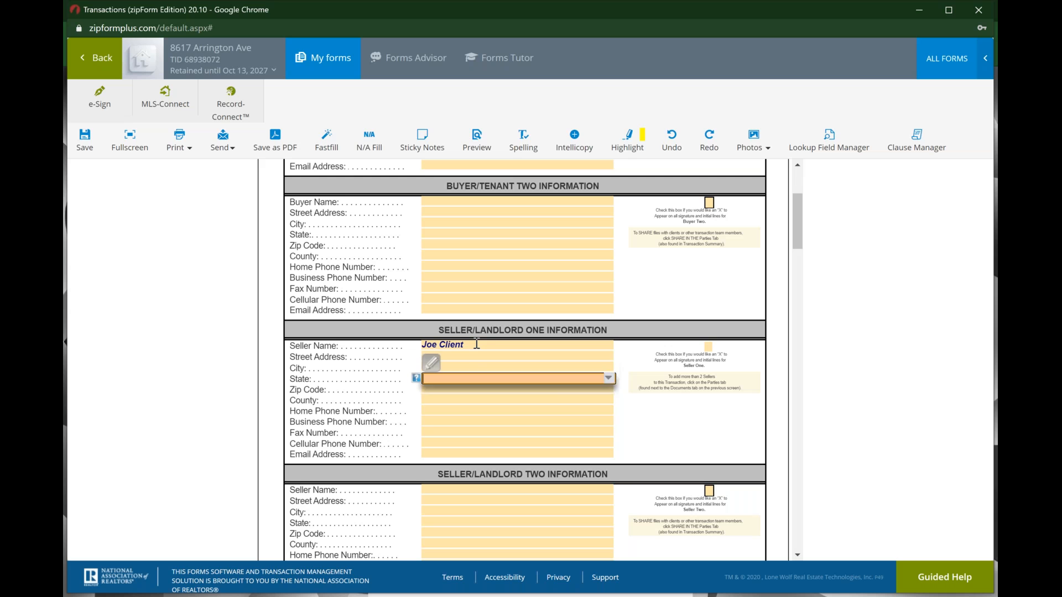
key("Tab")
key("Tab")
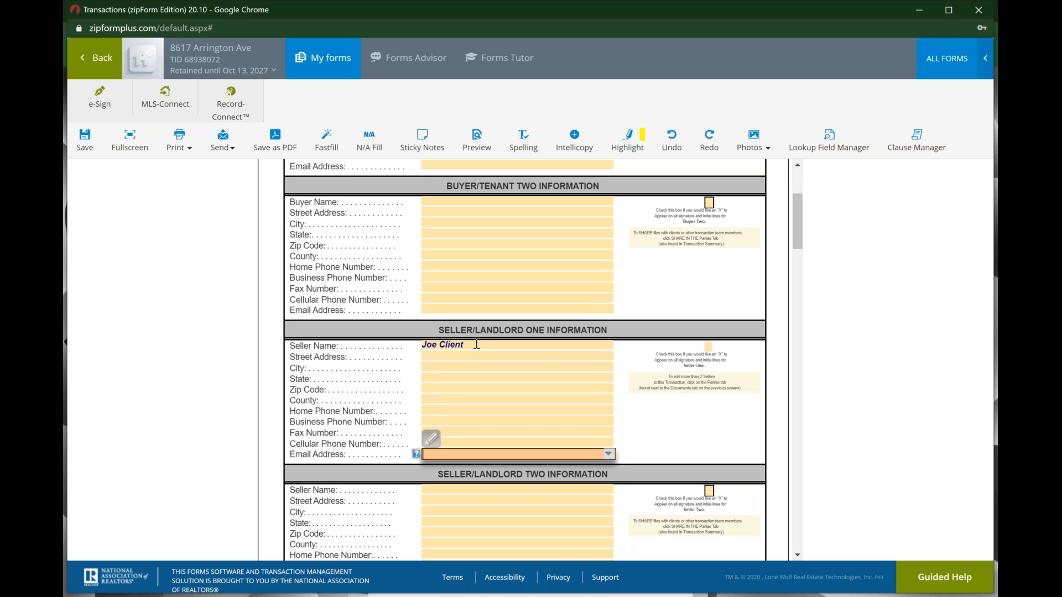
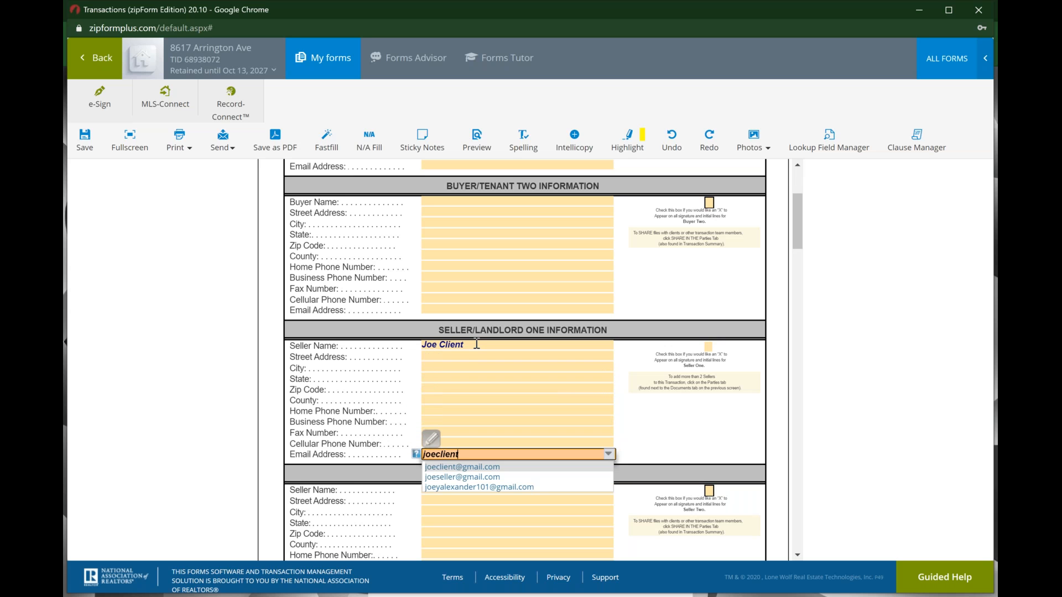
key("Return")
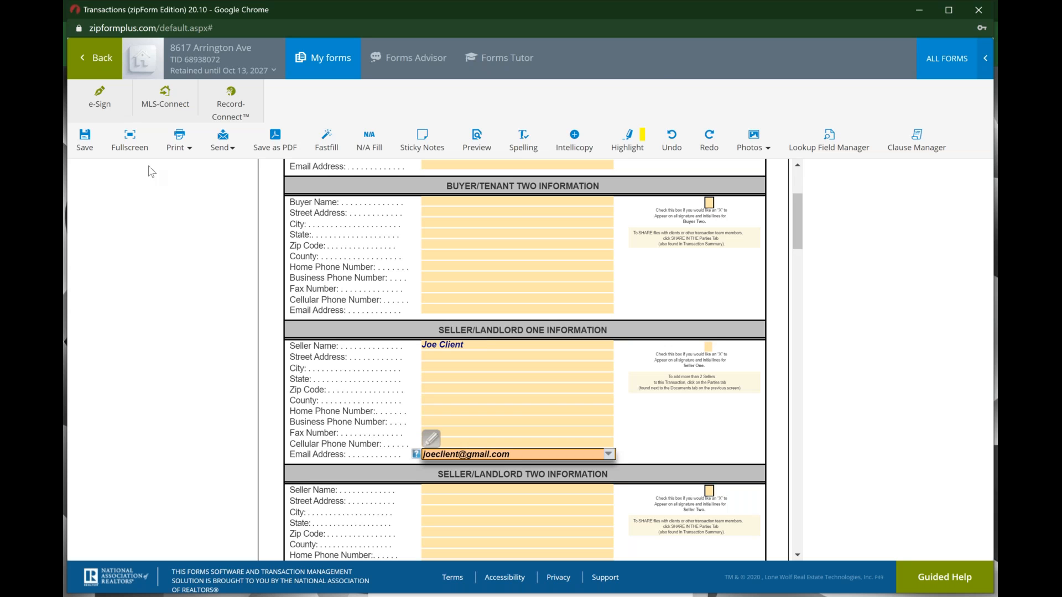
Step: Save the filled-in cover sheet form
left_click(91, 148)
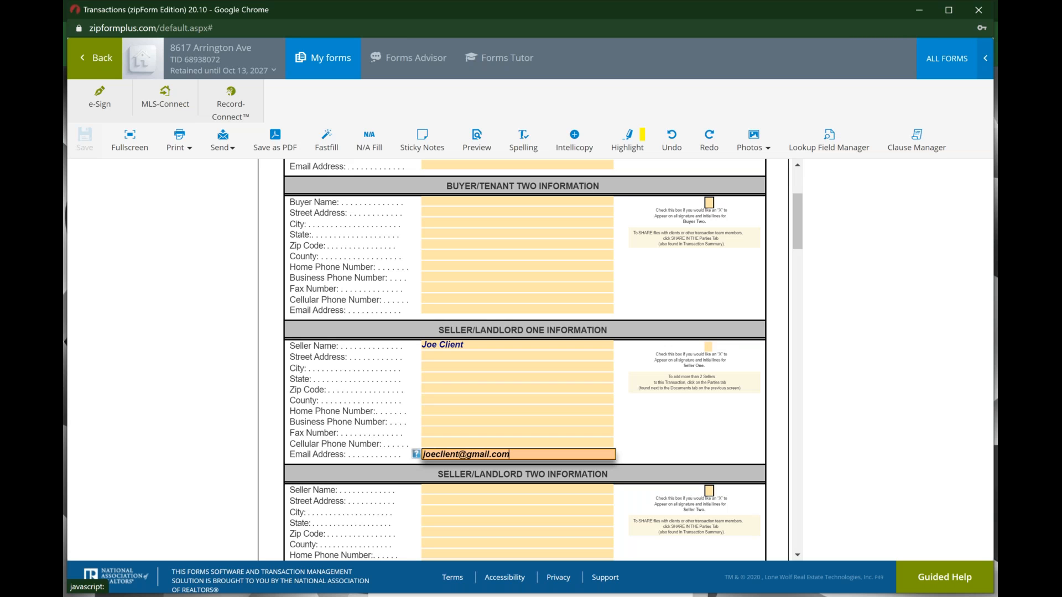
left_click(416, 65)
left_click(502, 56)
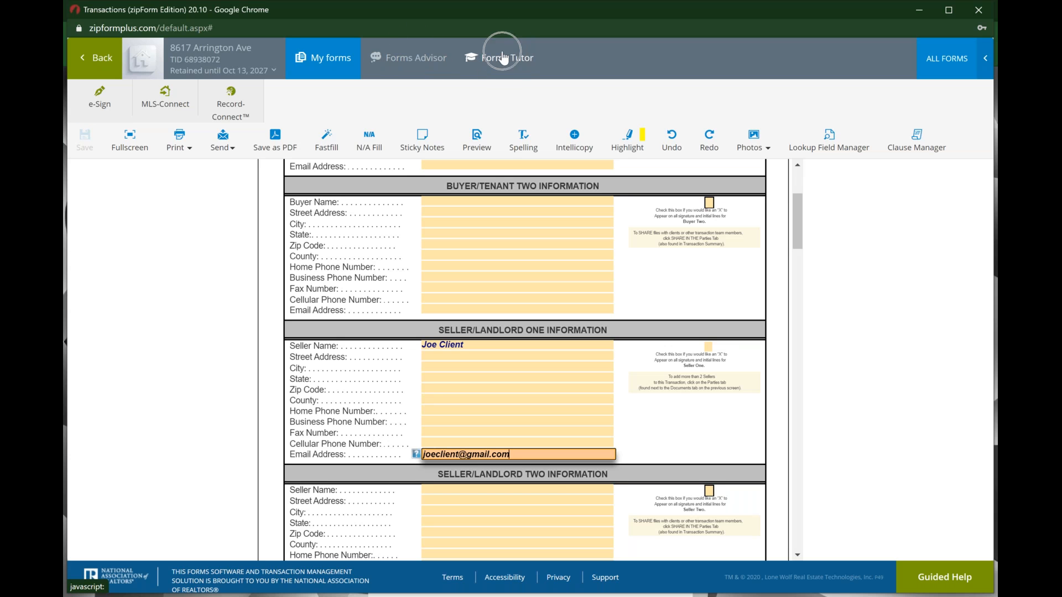
left_click(425, 53)
left_click(425, 52)
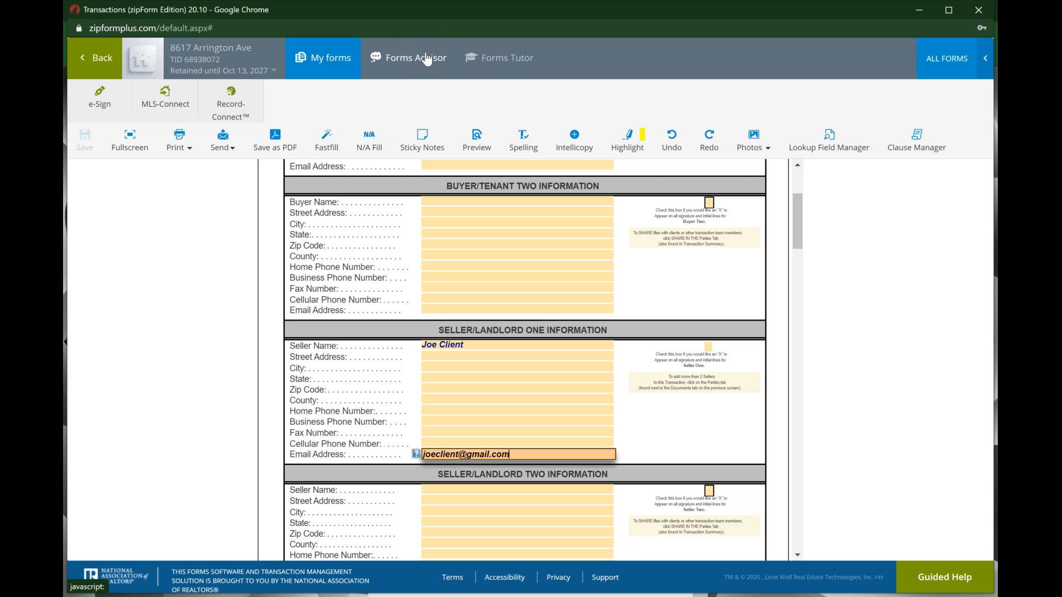
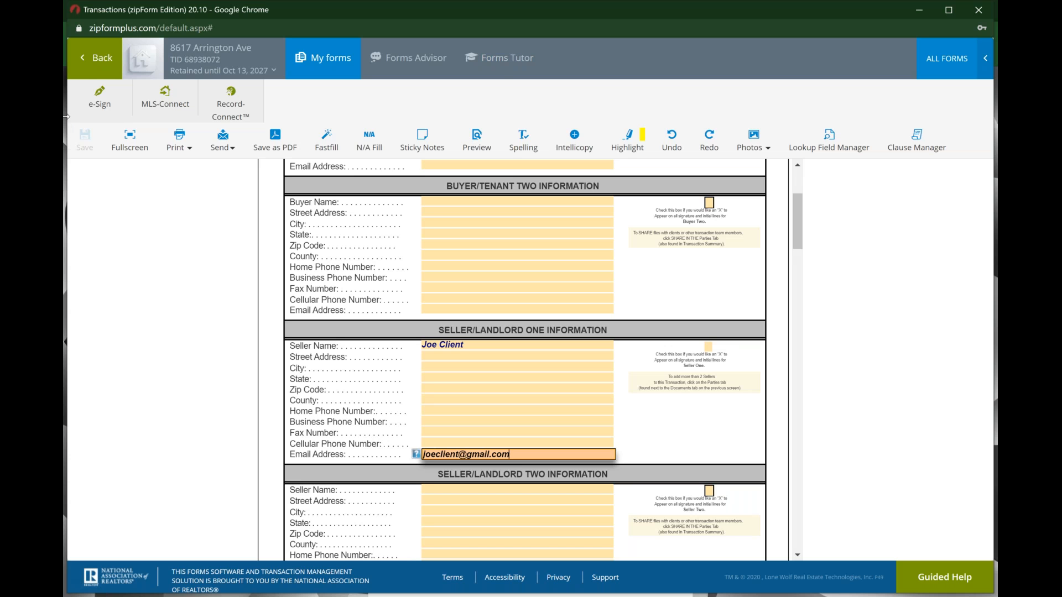
left_click(105, 56)
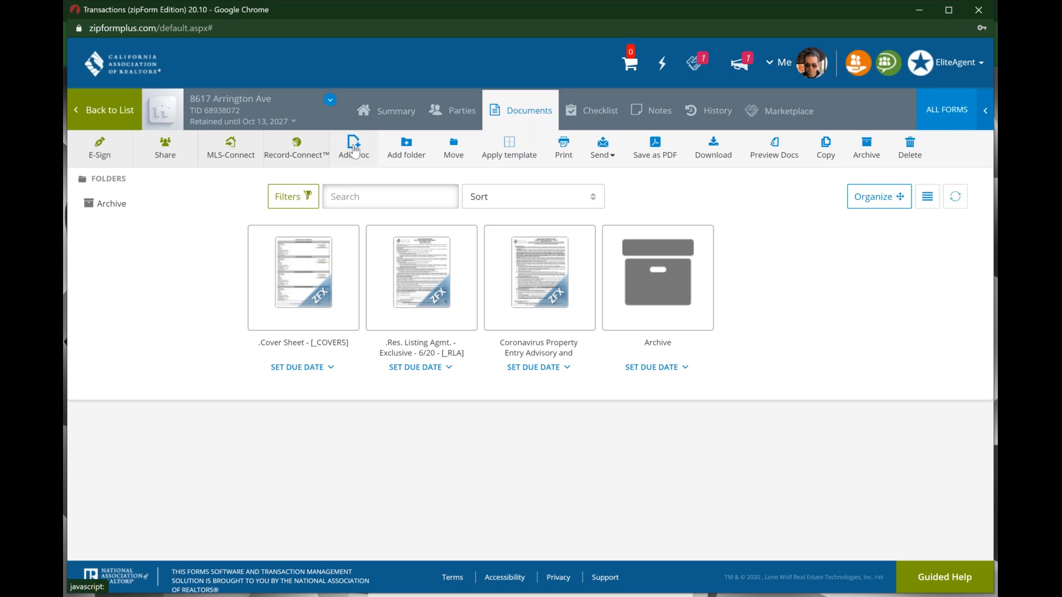
left_click(355, 149)
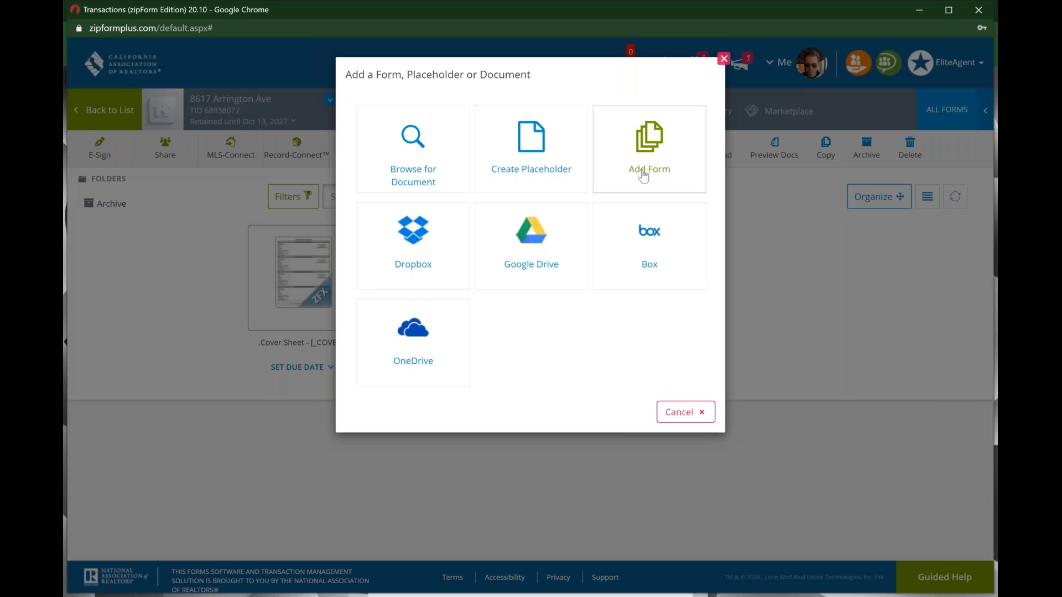
left_click(642, 176)
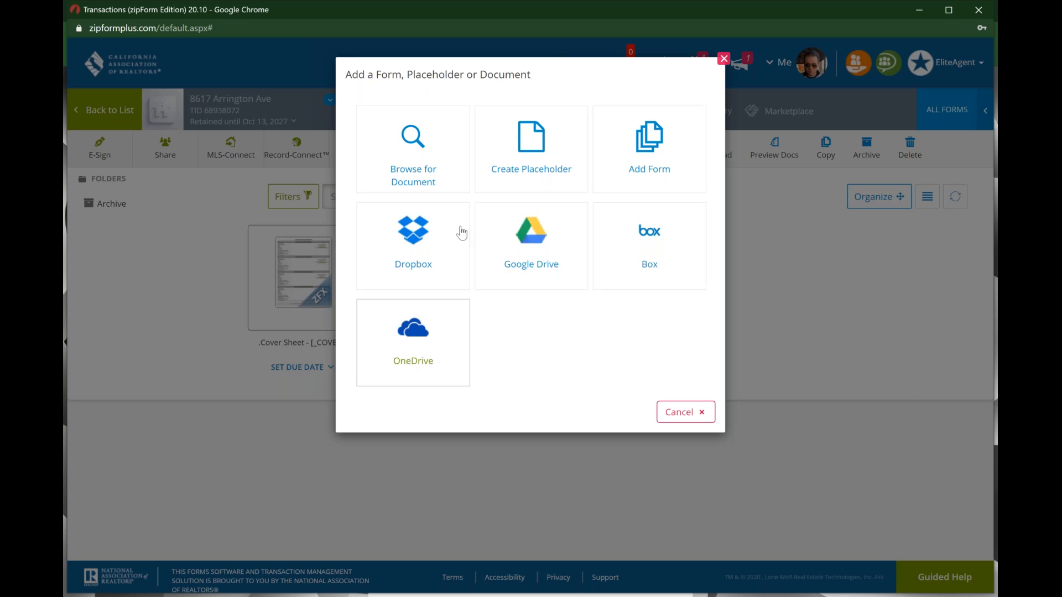
left_click(434, 164)
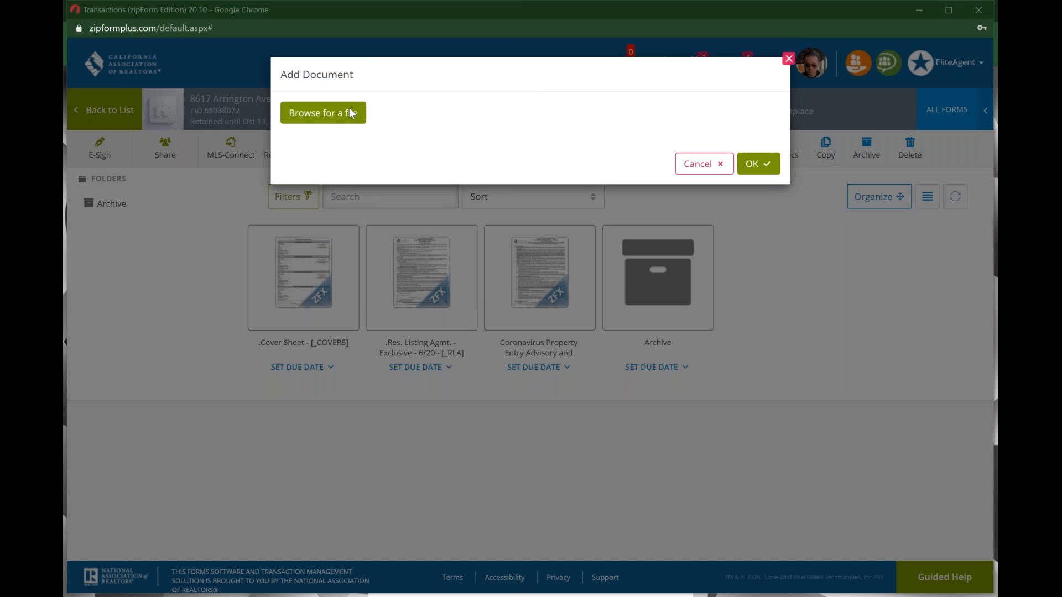
left_click(353, 114)
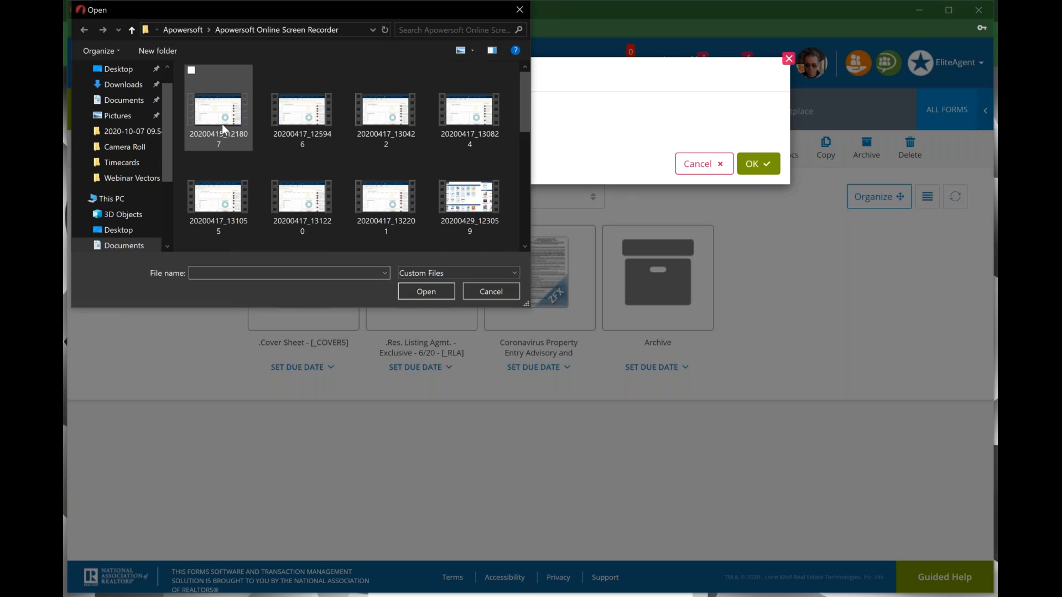
scroll(125, 128, "up", 2)
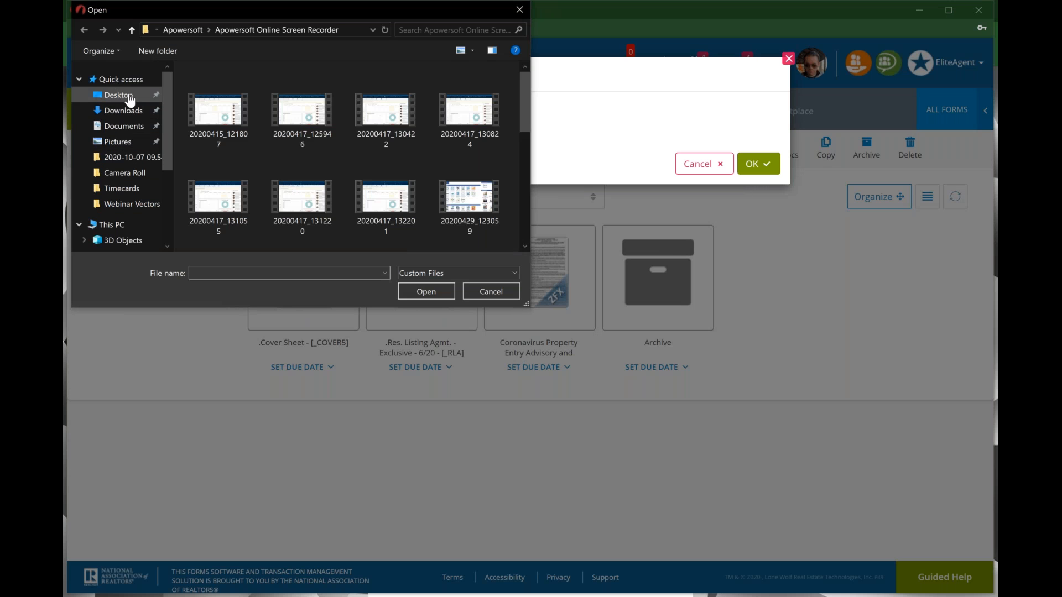
left_click(129, 97)
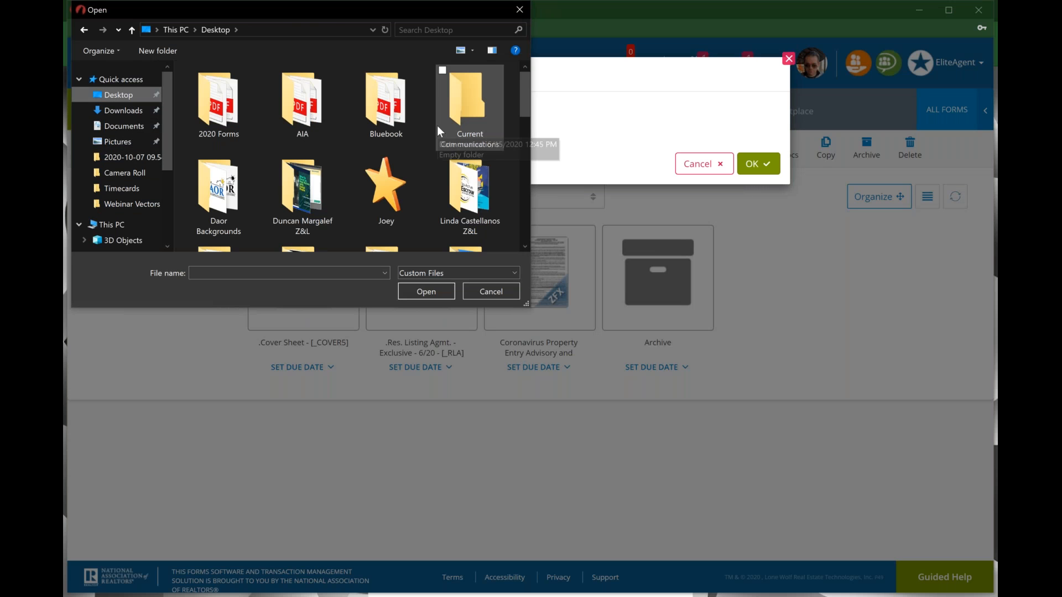
scroll(436, 125, "down", 3)
left_click(488, 292)
left_click(719, 165)
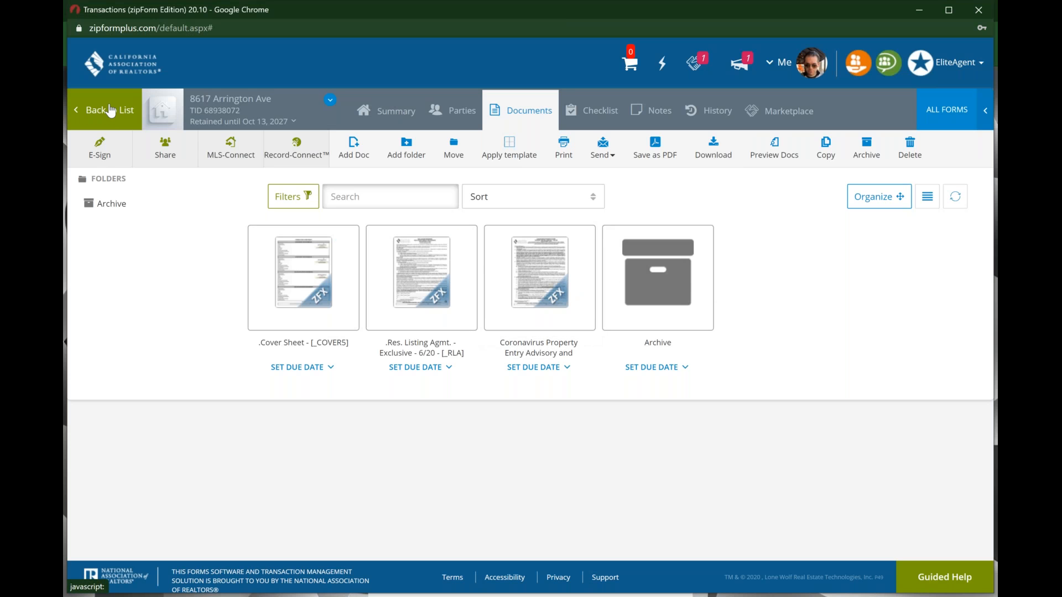
Step: Go back to the transactions list and open DocInbox Documents, closing the add-documents window unused
left_click(109, 104)
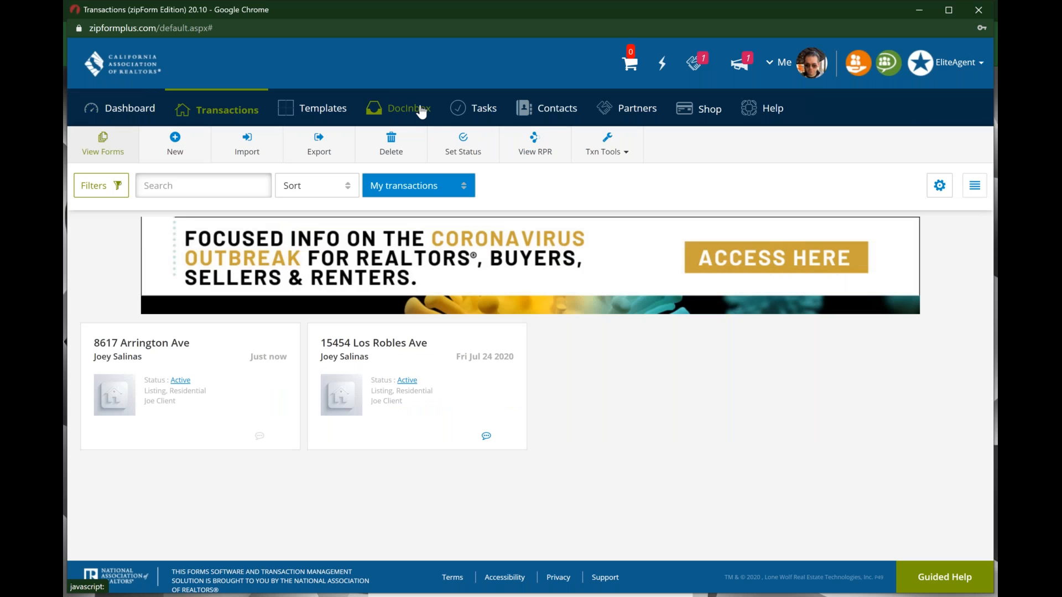
left_click(420, 111)
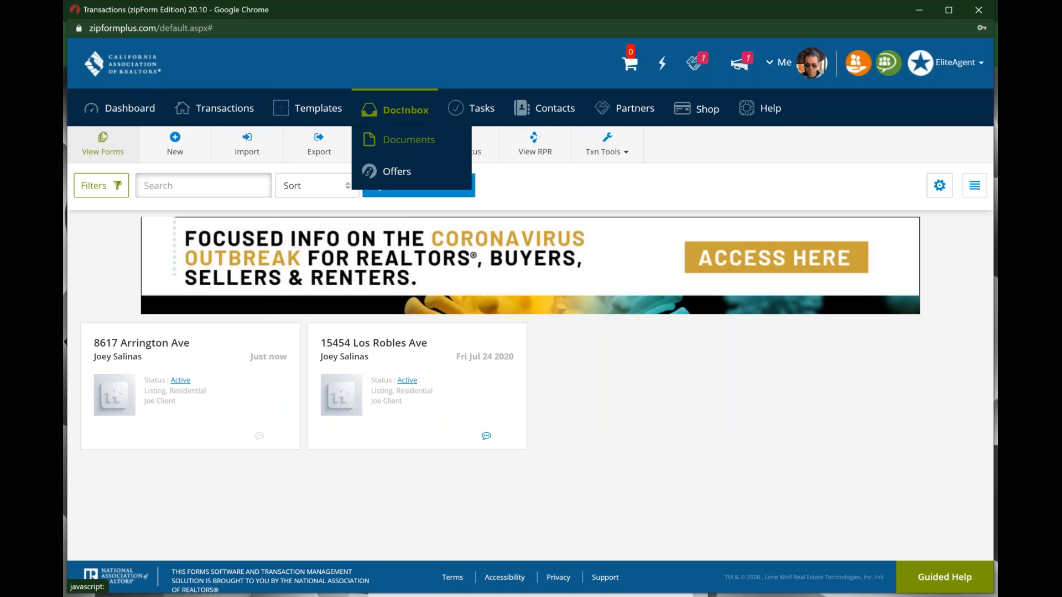
left_click(409, 140)
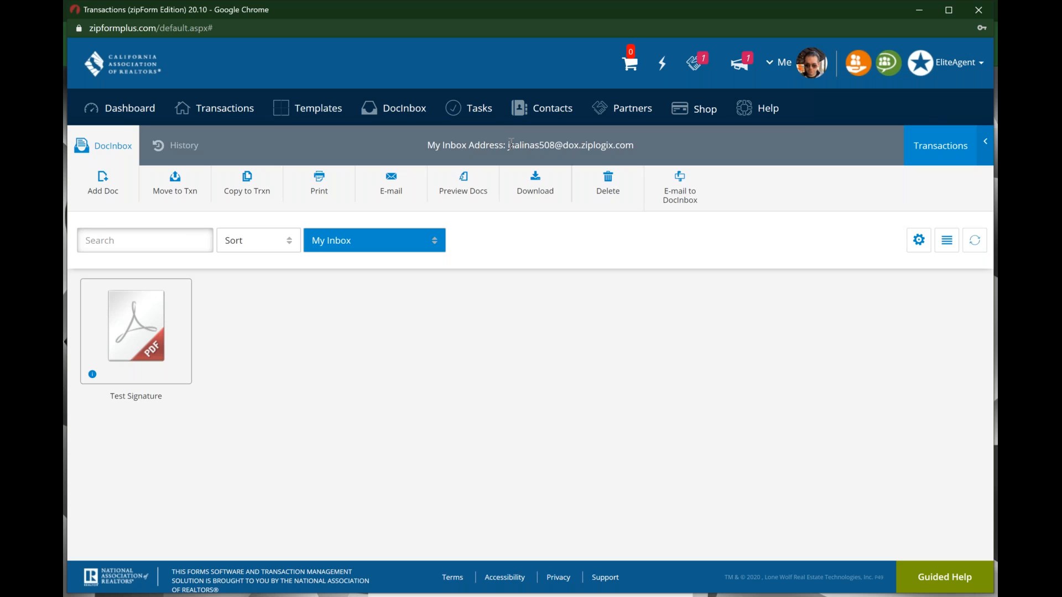
left_click(111, 191)
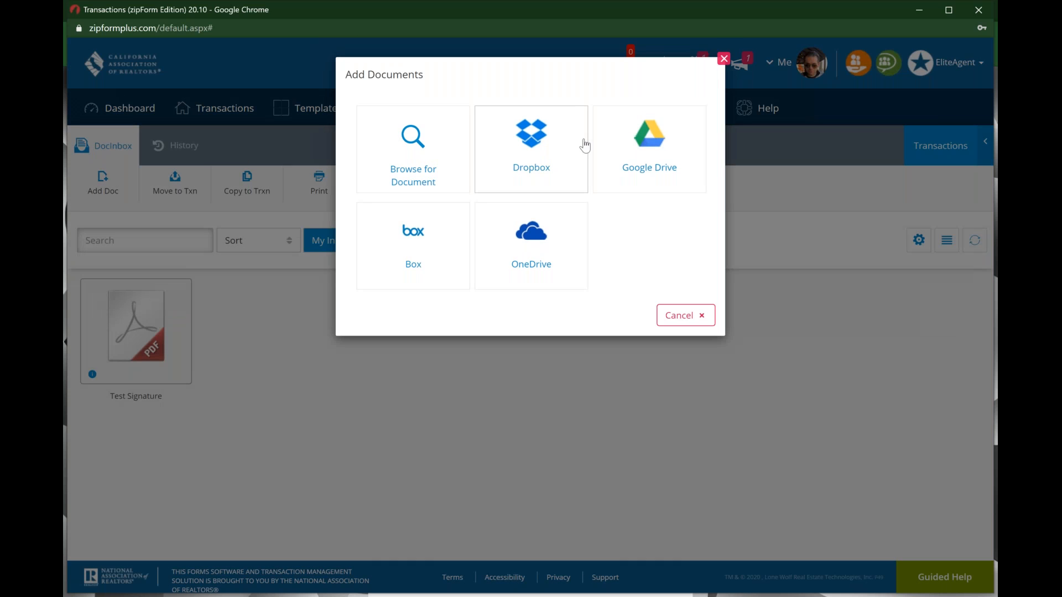
left_click(724, 59)
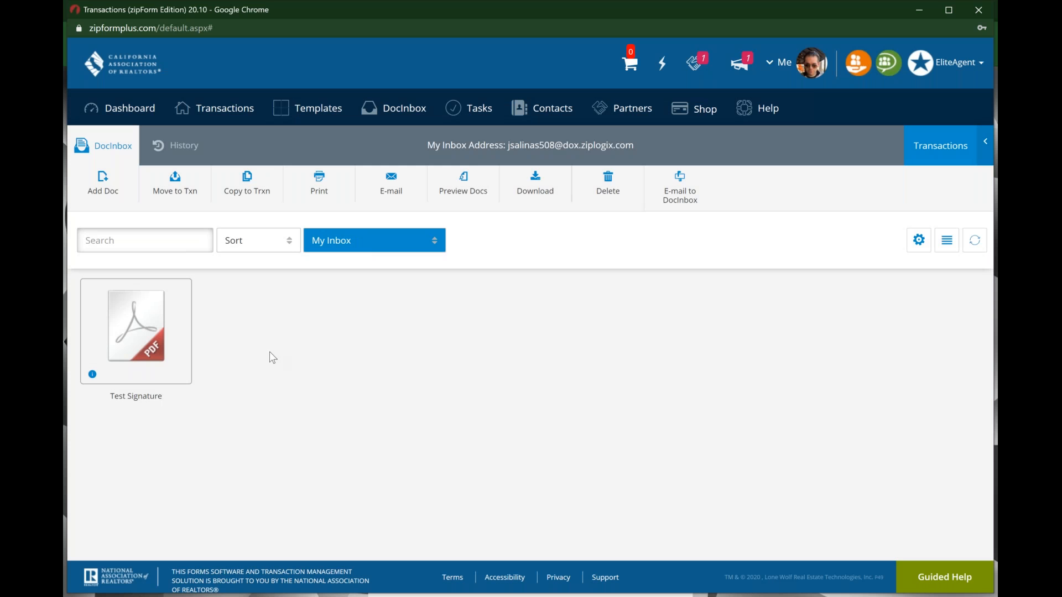
Step: Preview the one-page Test Signature PDF, then close the preview
left_click(153, 346)
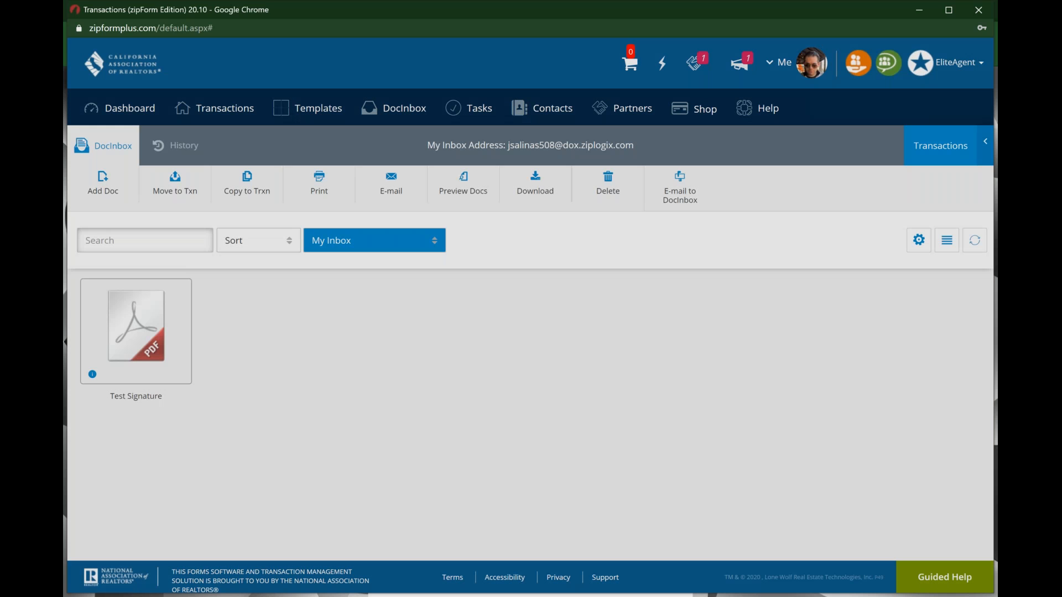
scroll(591, 299, "down", 1)
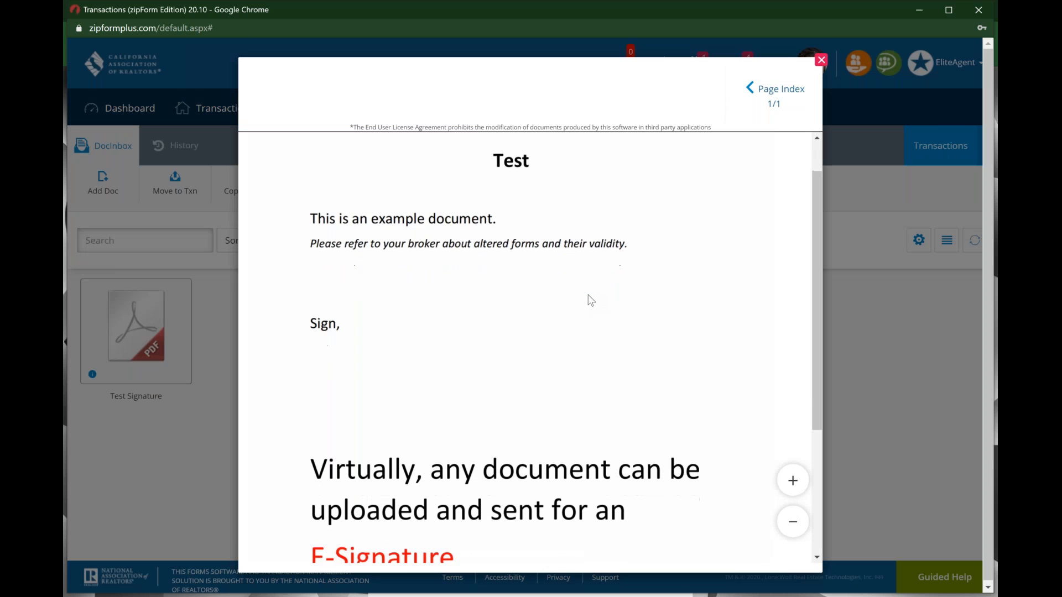
scroll(591, 299, "down", 1)
scroll(591, 299, "down", 1)
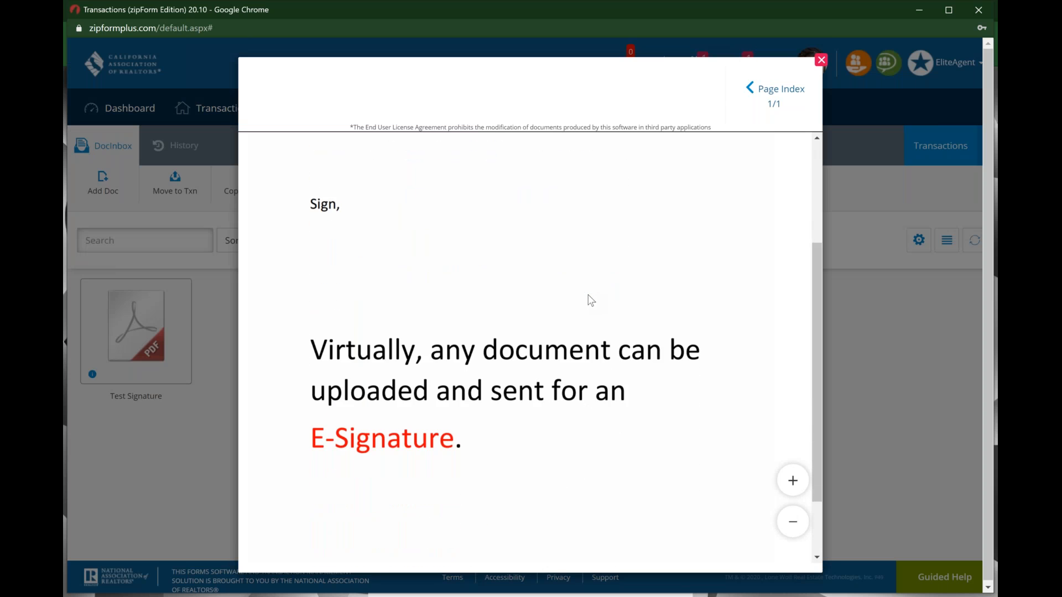
scroll(591, 299, "down", 2)
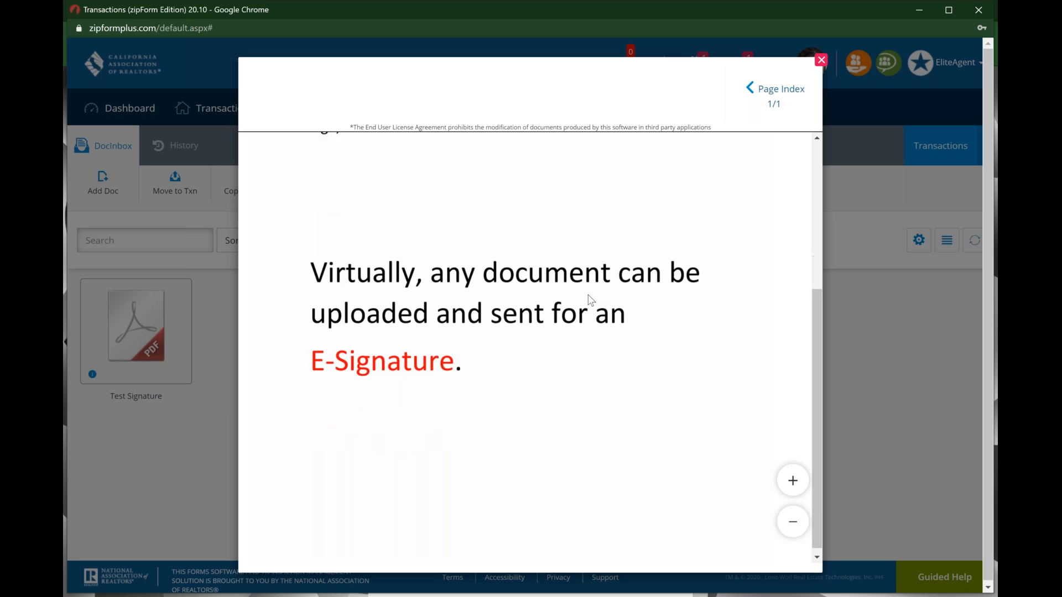
scroll(590, 298, "up", 4)
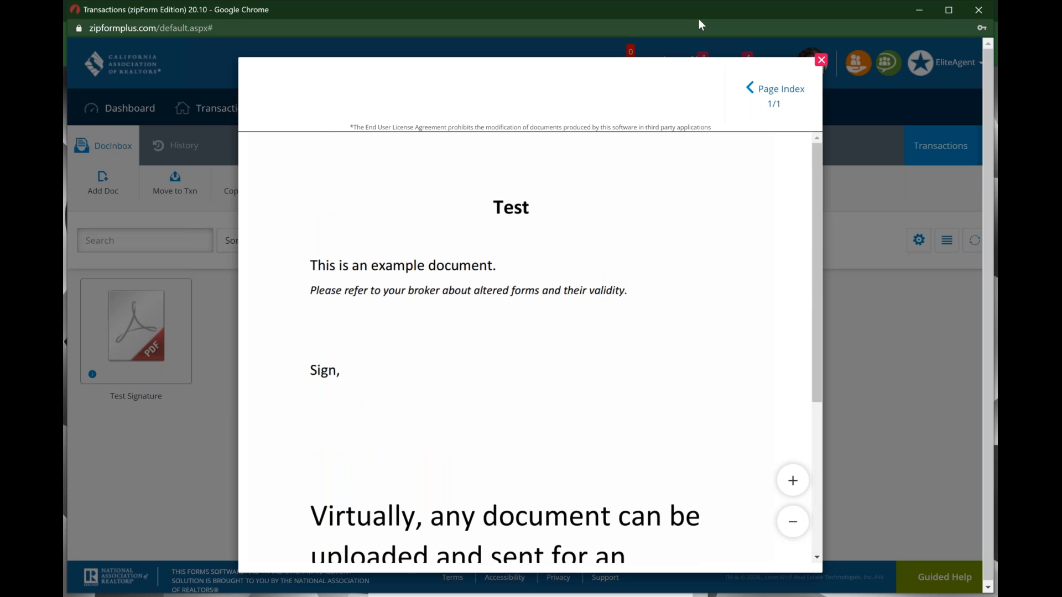
left_click(821, 60)
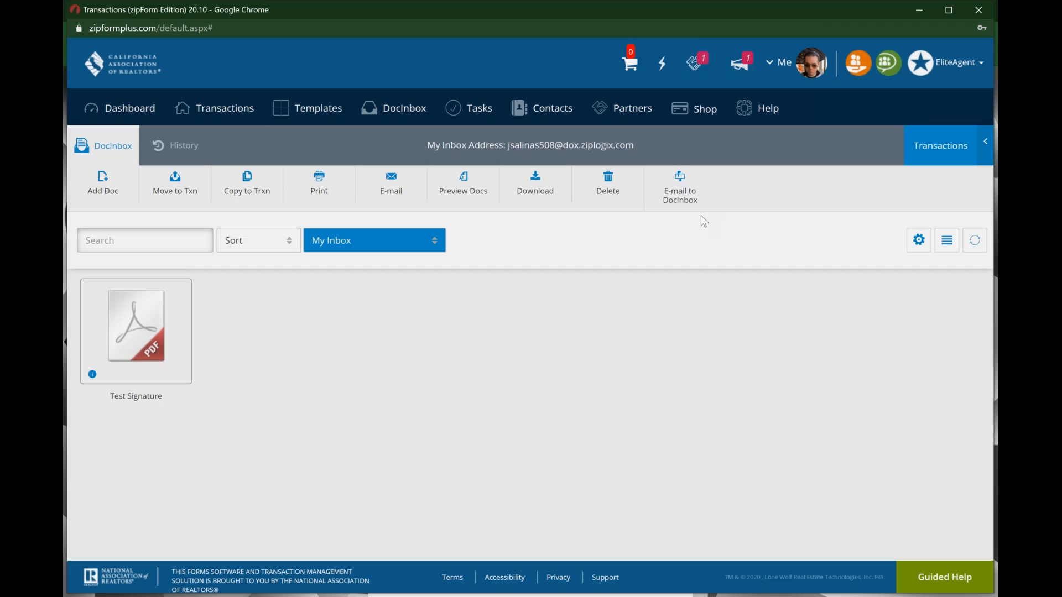
left_click(248, 184)
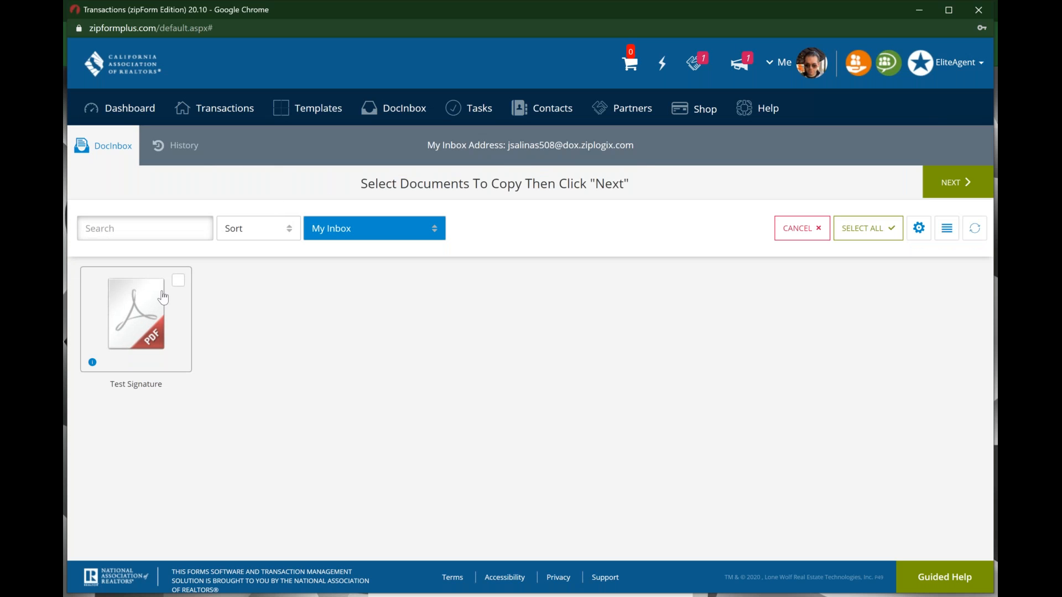
left_click(178, 281)
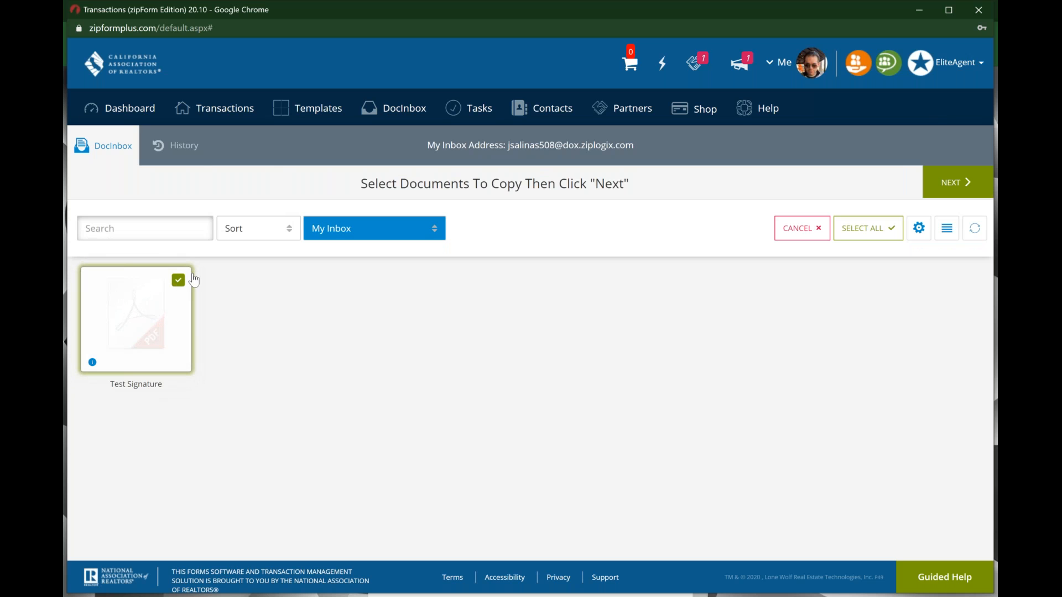
left_click(967, 187)
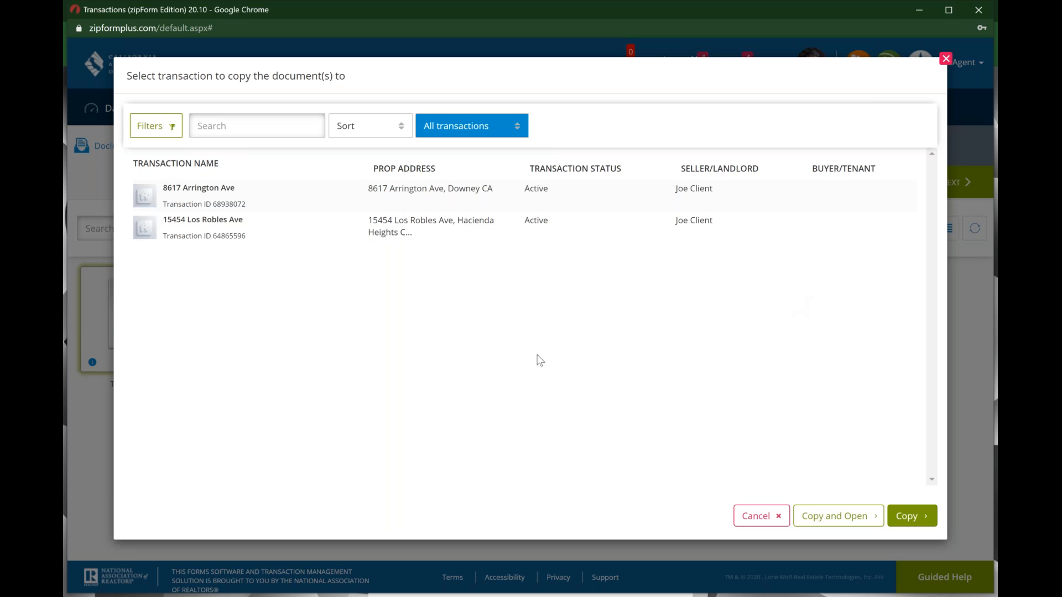
left_click(290, 192)
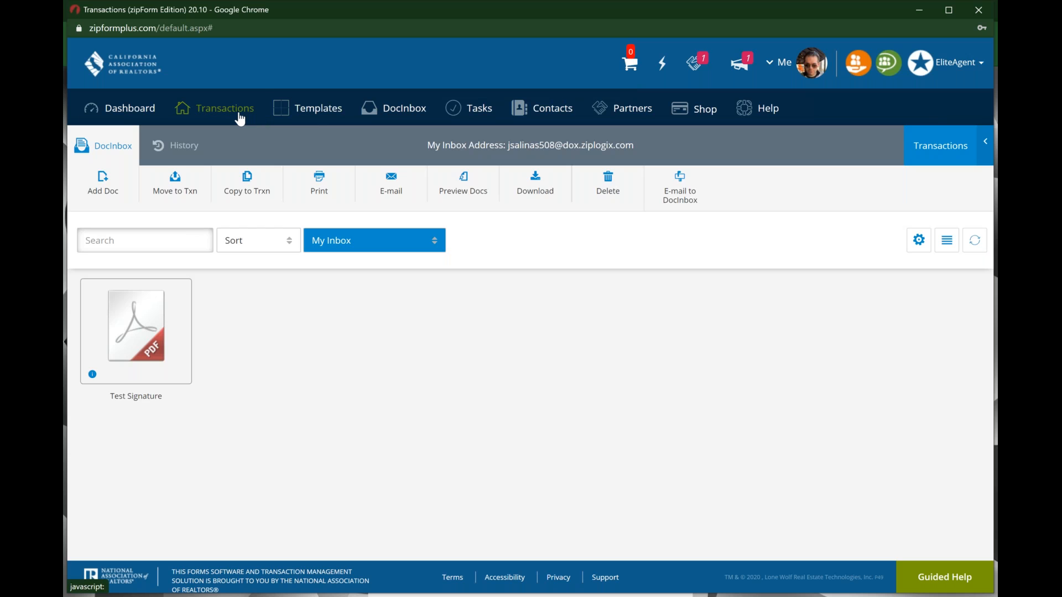
left_click(239, 116)
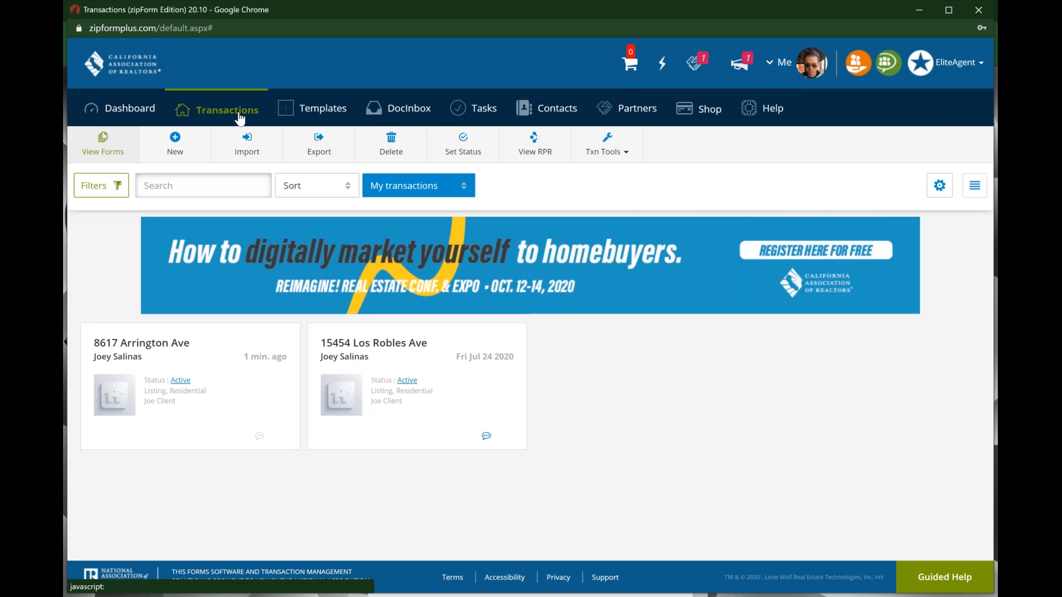
left_click(216, 366)
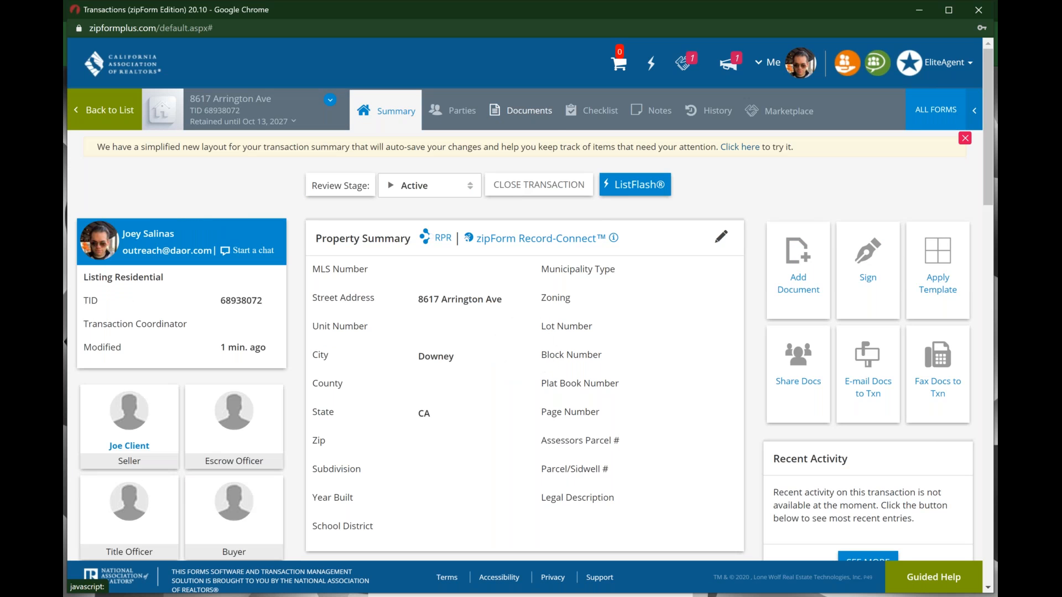
left_click(529, 110)
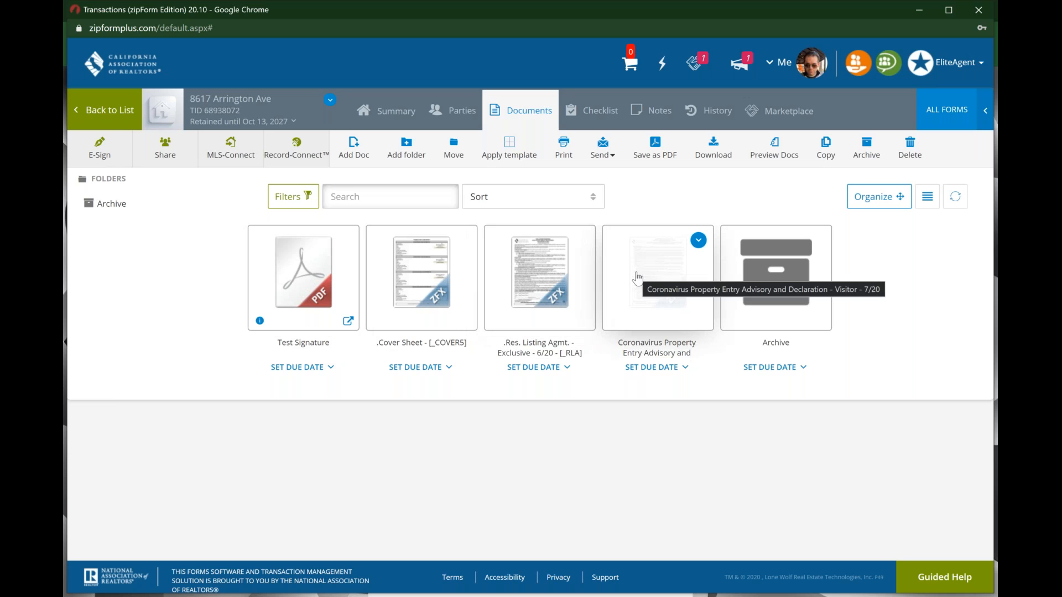
Step: Create a new packet under the transaction's E-Sign section
left_click(102, 153)
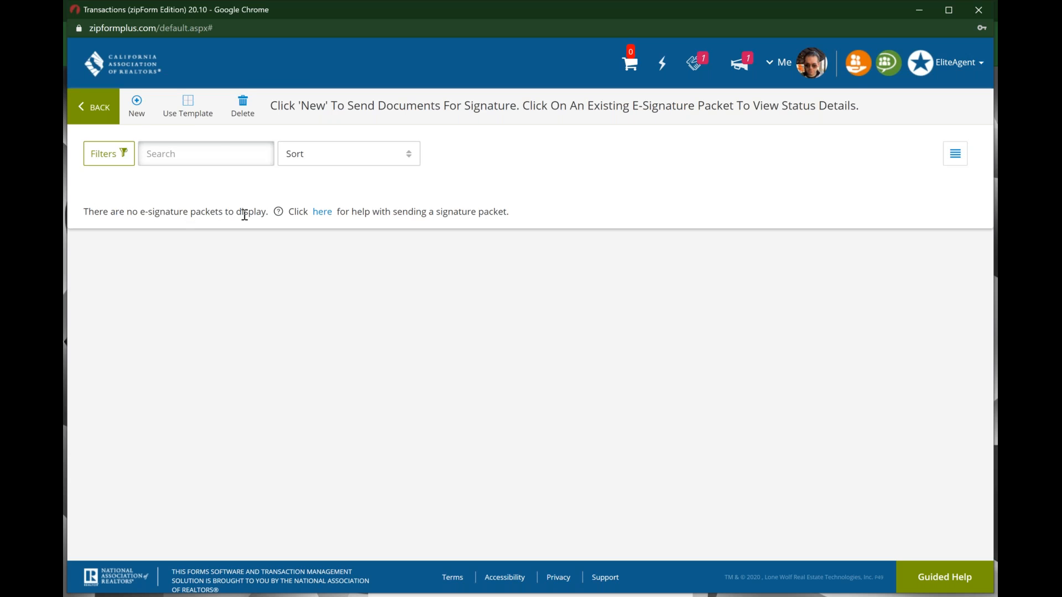
left_click(138, 114)
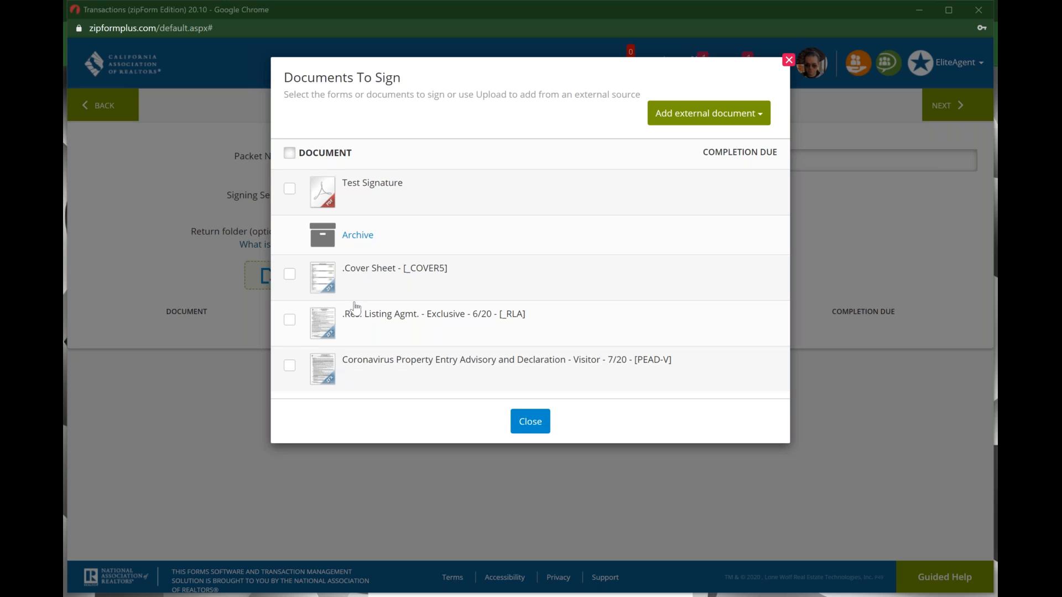
Step: Tick the .Res. Listing Agmt. (RLA) and Test Signature as the packet's documents to sign
left_click(290, 320)
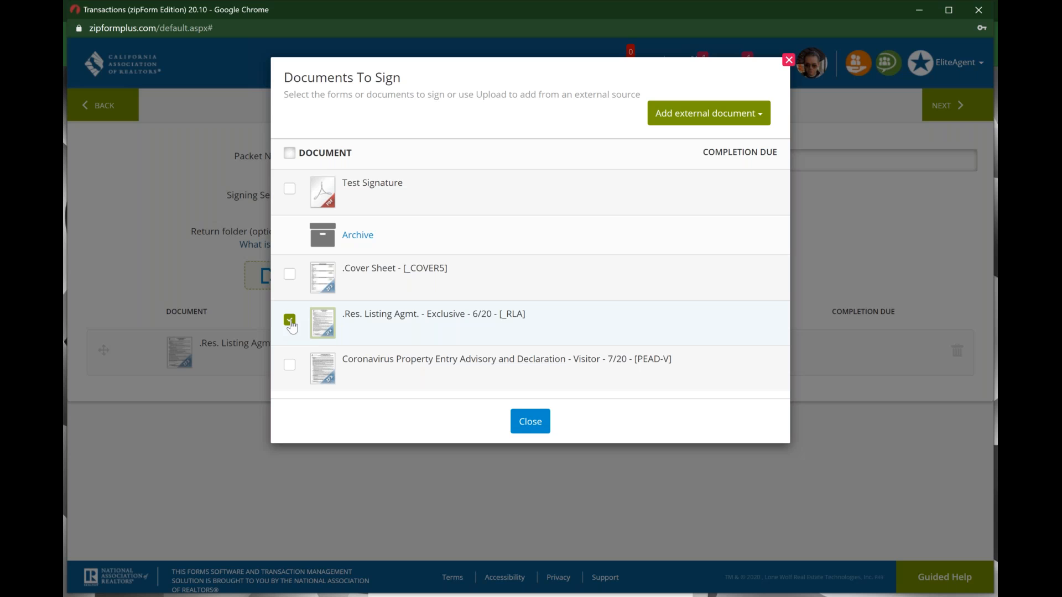
left_click(290, 190)
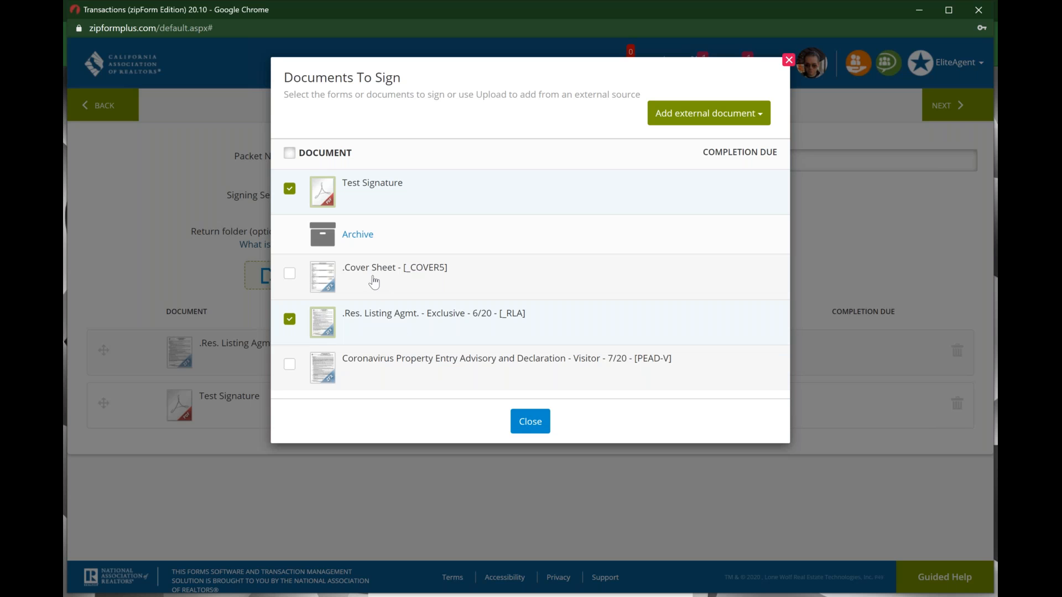
left_click(540, 432)
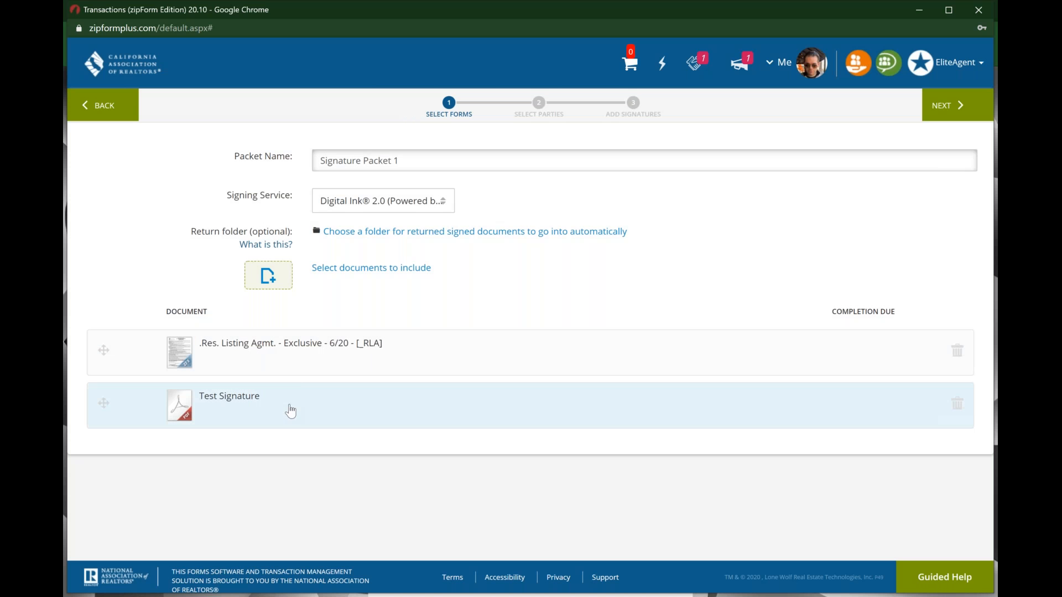
Step: Rename the signature packet to 'RES Agreement' and continue to Select Parties
triple_click(427, 157)
key("BackSpace")
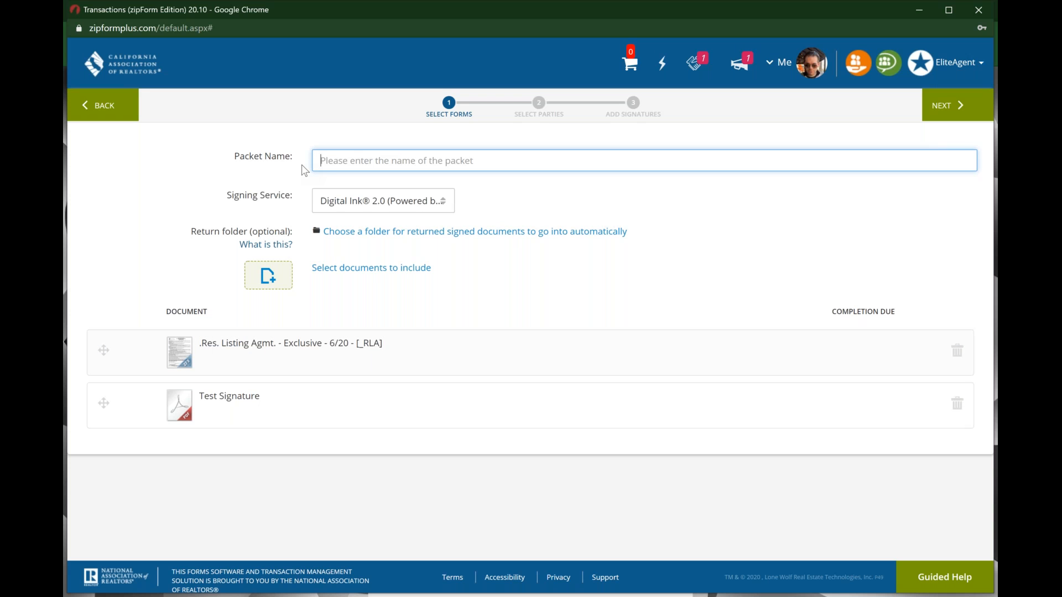
type("REs")
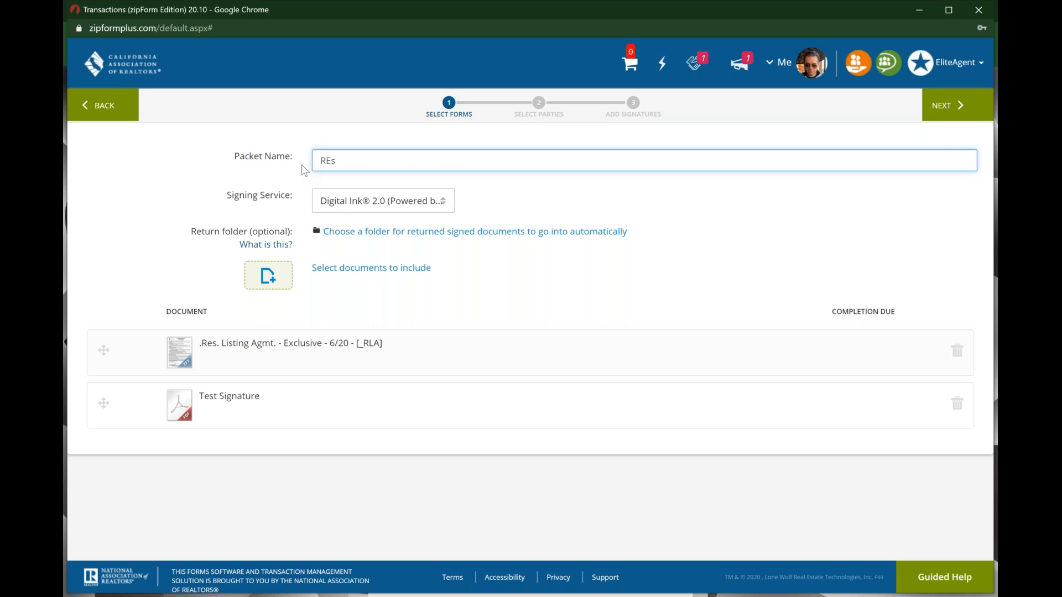
type(" Aggremment")
key("BackSpace")
key("BackSpace")
key("BackSpace")
key("BackSpace")
key("BackSpace")
key("BackSpace")
key("BackSpace")
key("BackSpace")
key("BackSpace")
key("BackSpace")
key("BackSpace")
key("BackSpace")
type("S Agreement")
left_click(389, 203)
left_click(940, 116)
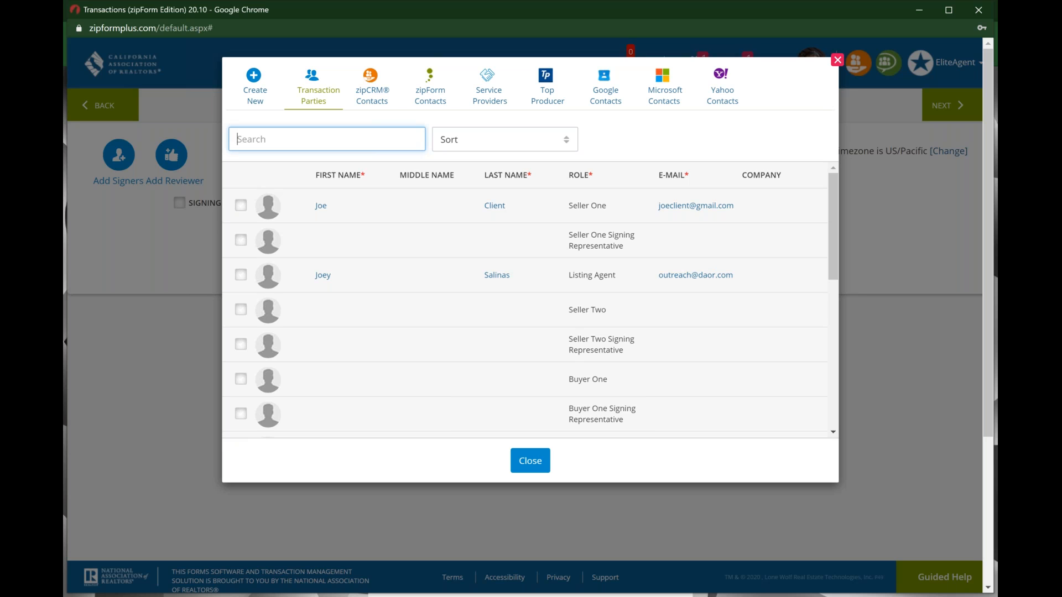
Step: Add Seller One as the packet's signer; the listing agent's e-mail edit is not accepted
left_click(242, 275)
left_click(737, 278)
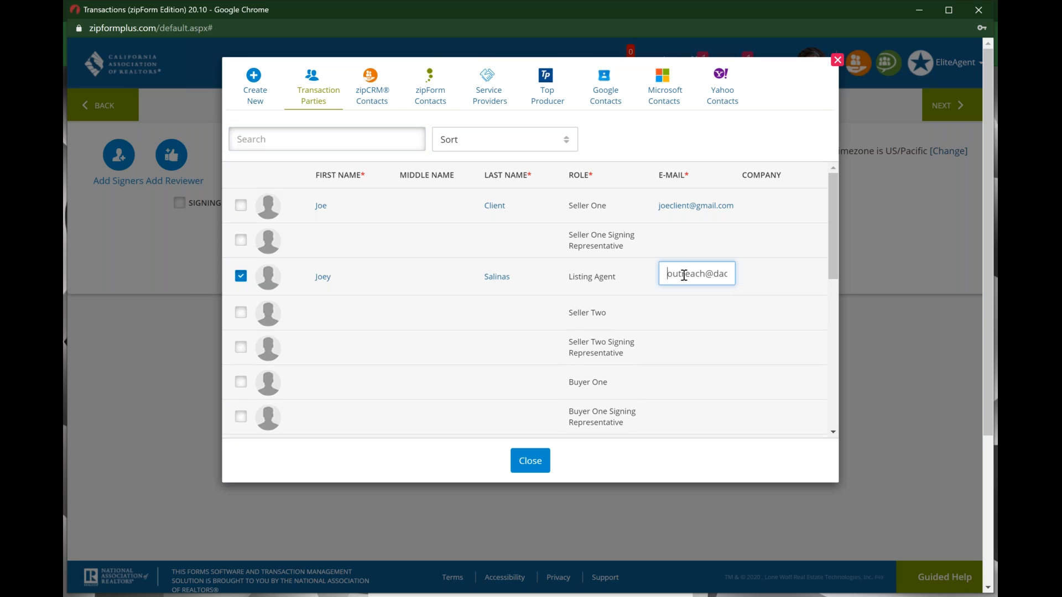
key("BackSpace")
key("BackSpace")
key("BackSpace")
key("Return")
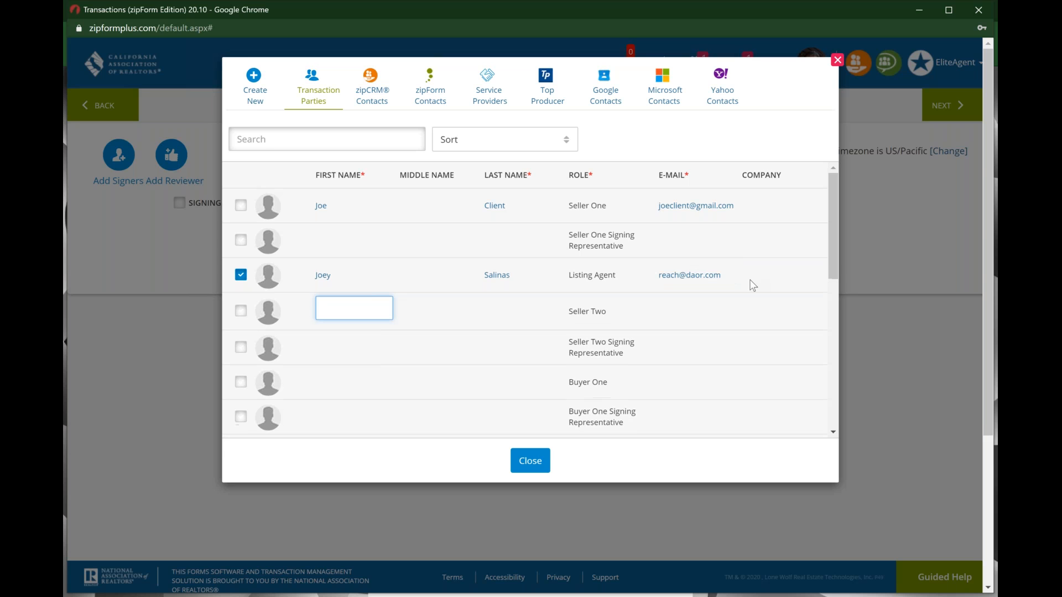
left_click(240, 205)
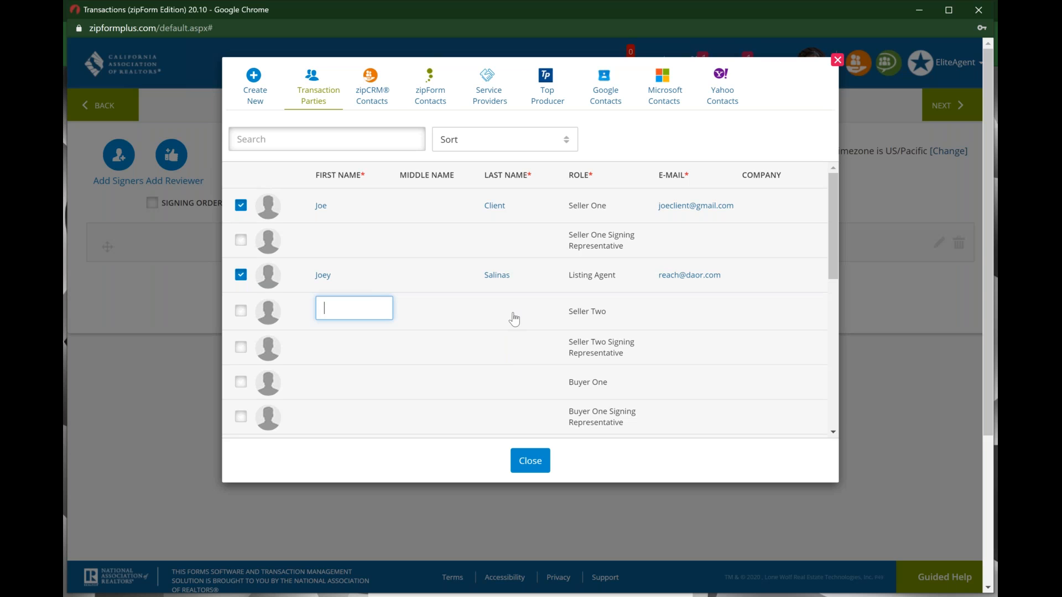
key("ctrl")
key("ctrl")
key("ctrl")
key("ctrl")
key("ctrl")
left_click(534, 461)
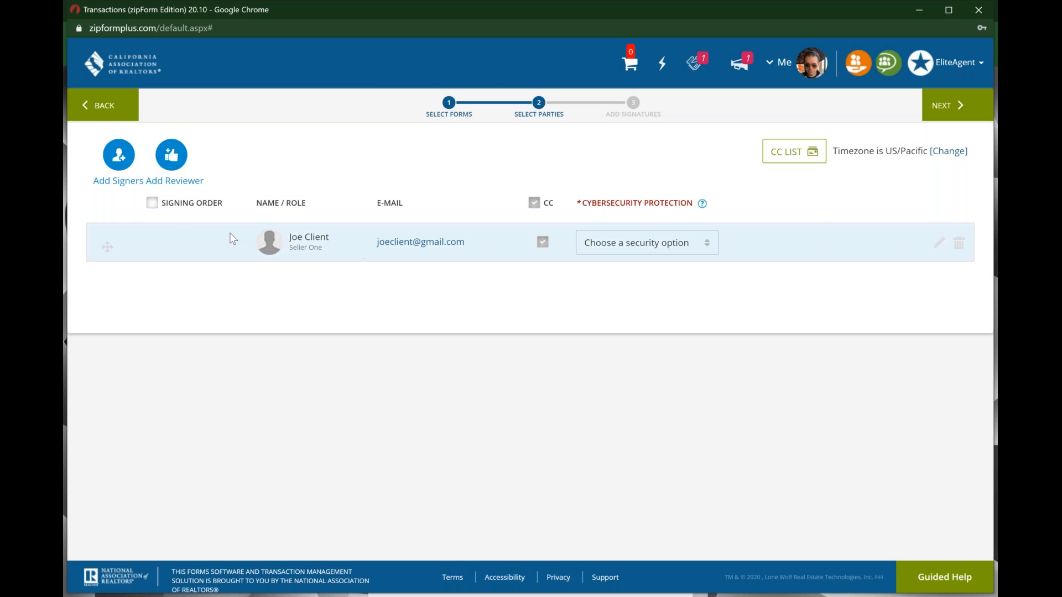
Step: Reopen the parties list and replace the listing agent's blocked e-mail ending with 'reach.com'
left_click(121, 164)
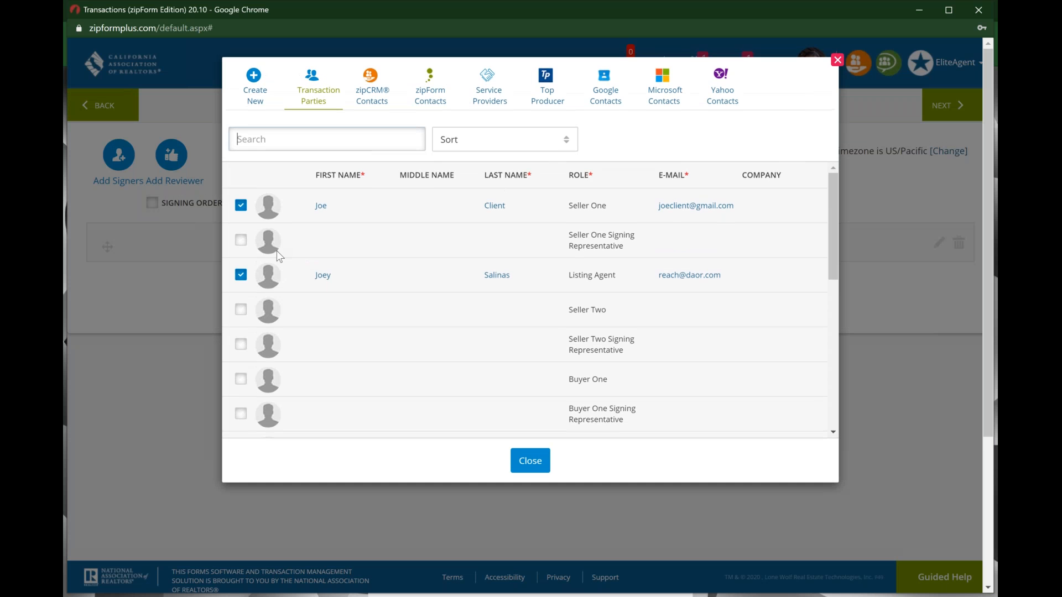
left_click(241, 275)
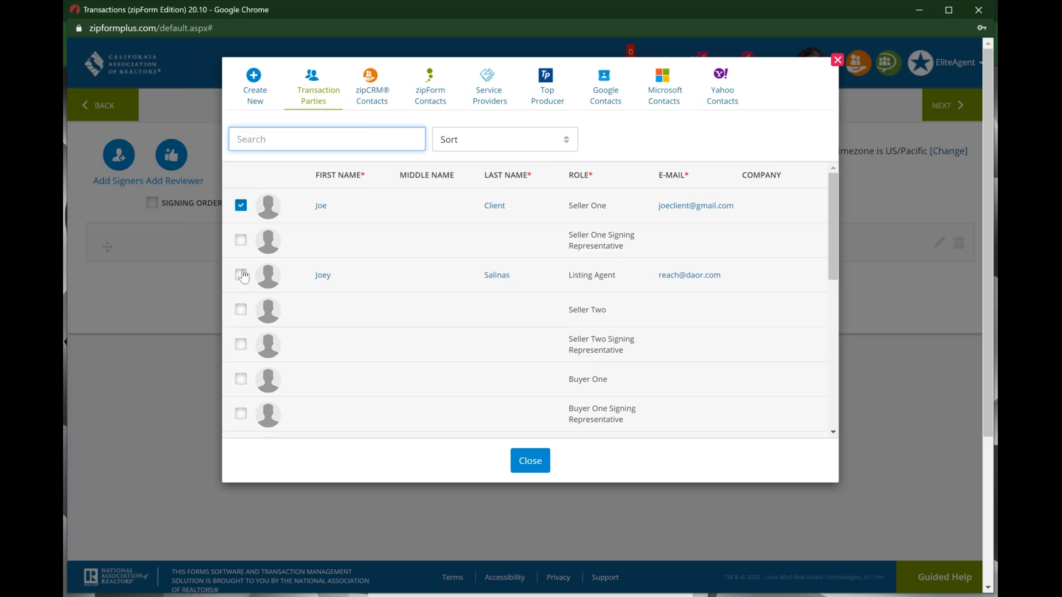
left_click(241, 275)
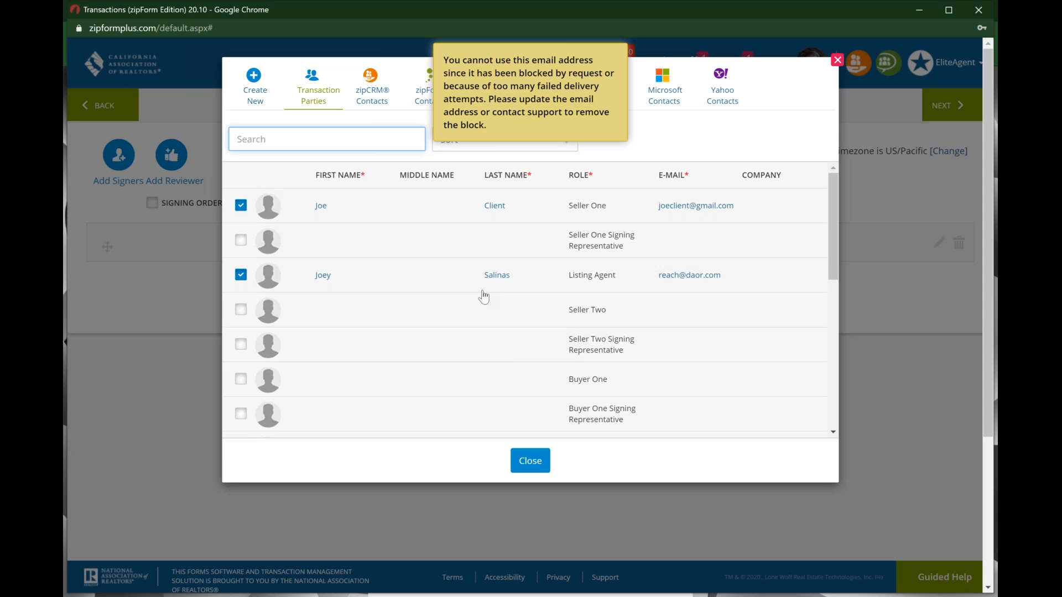
left_click(735, 280)
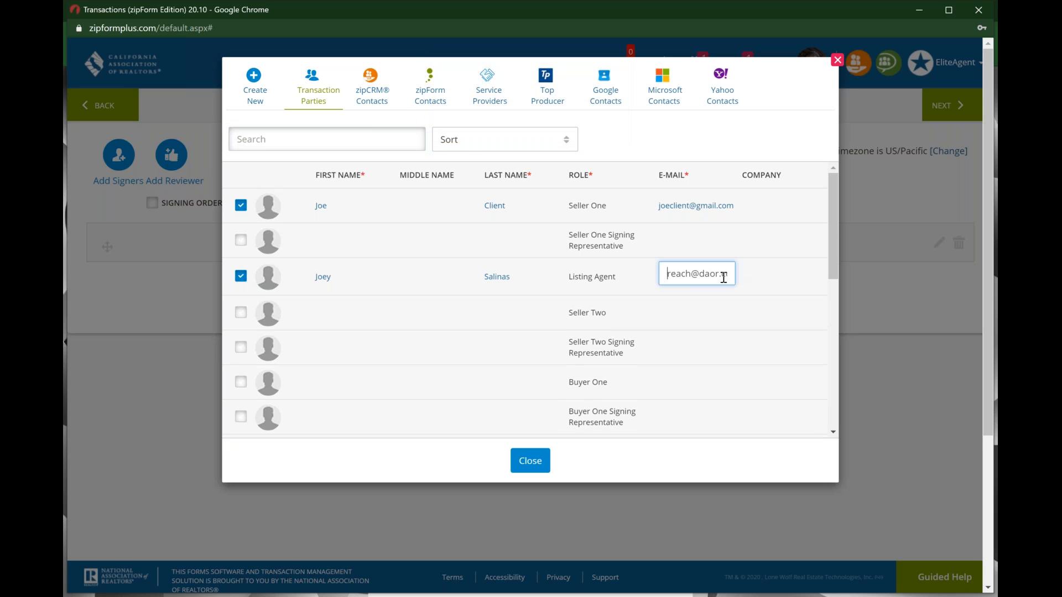
key("BackSpace")
key("BackSpace")
key("BackSpace")
key("BackSpace")
key("BackSpace")
key("BackSpace")
key("BackSpace")
key("BackSpace")
key("BackSpace")
key("BackSpace")
key("BackSpace")
key("Delete")
type("reach.com")
key("Tab")
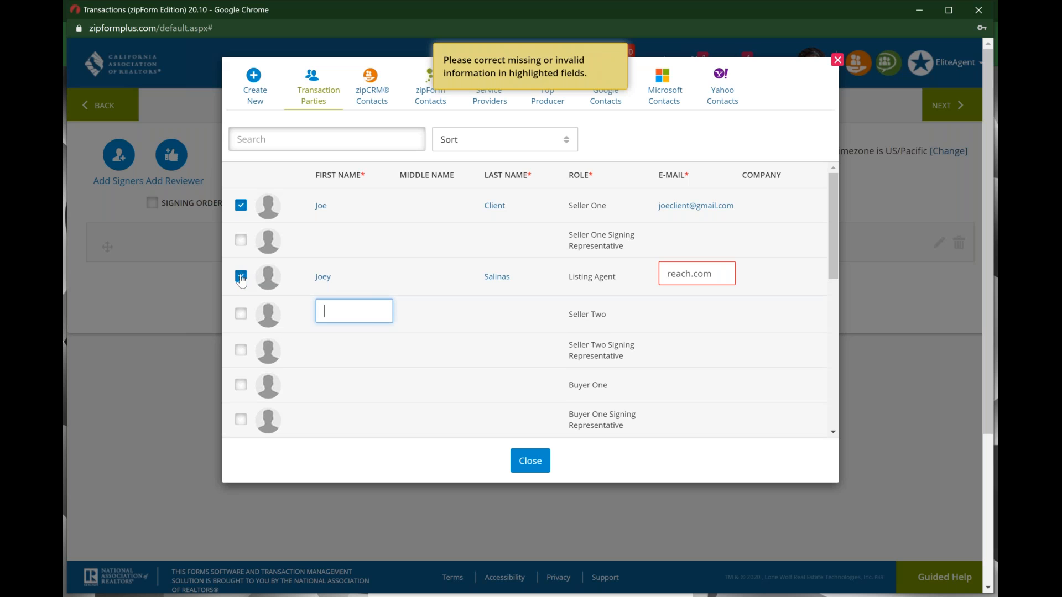
left_click(691, 275)
type("@")
type("gmail")
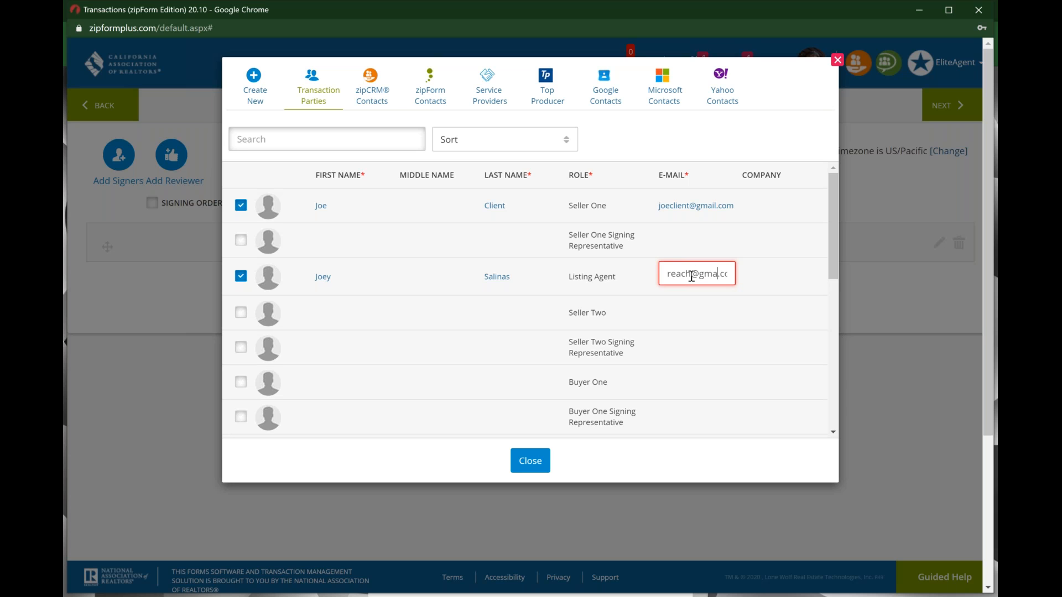
key("Tab")
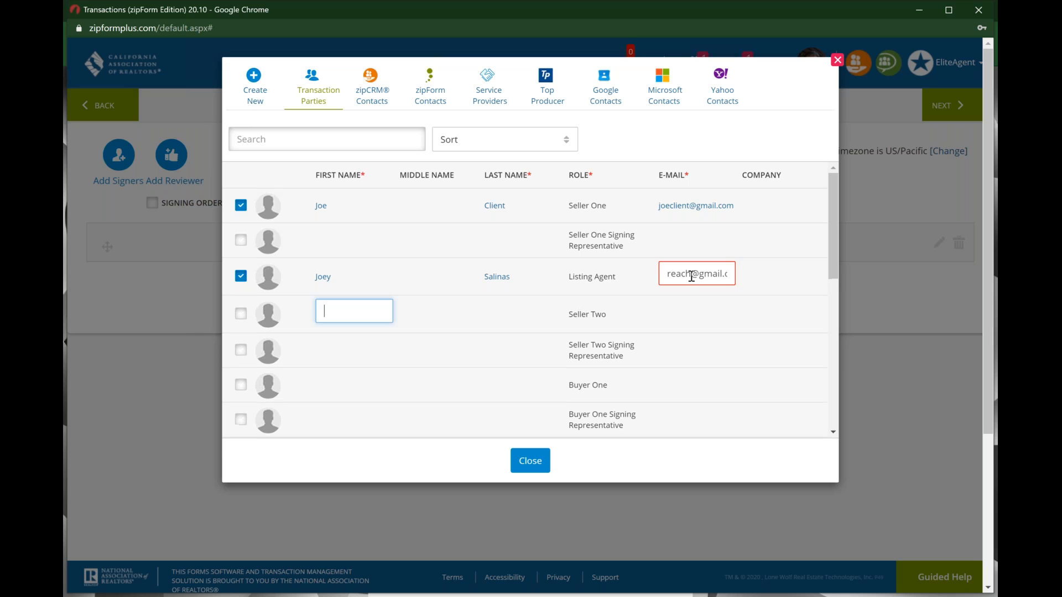
left_click(241, 275)
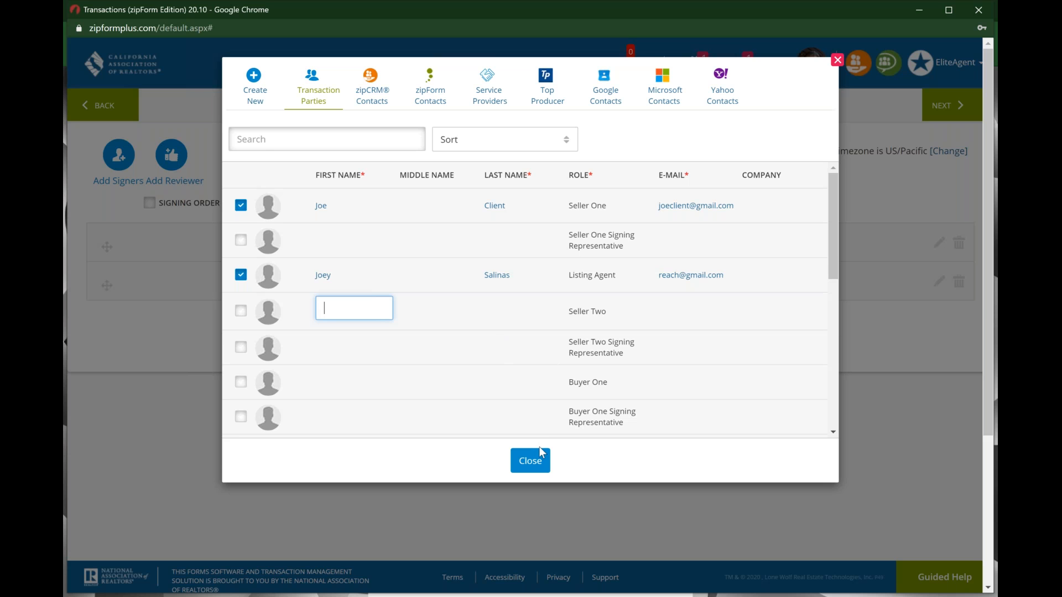
left_click(533, 464)
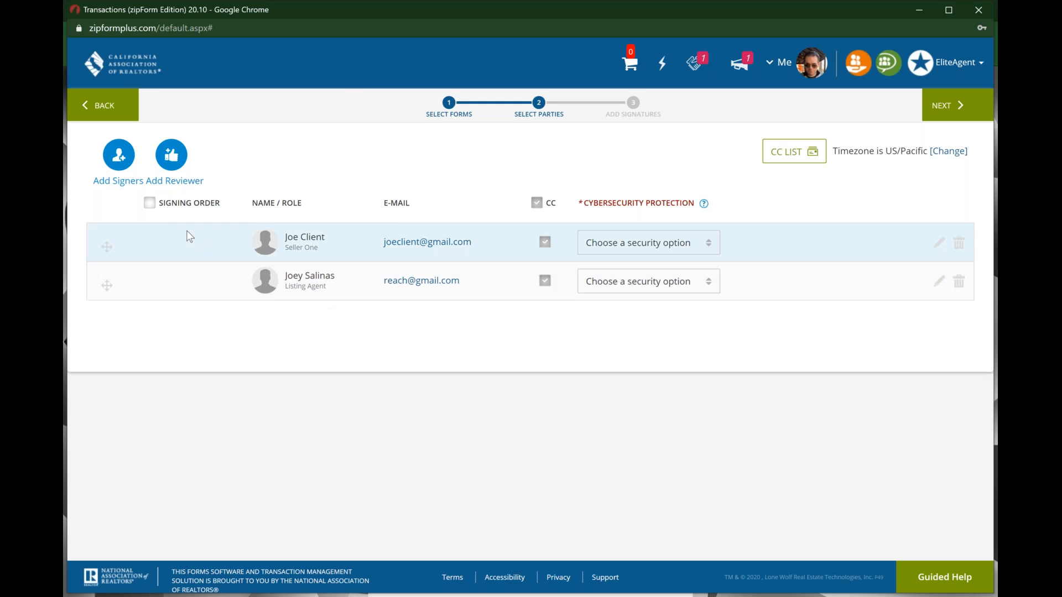
left_click(150, 205)
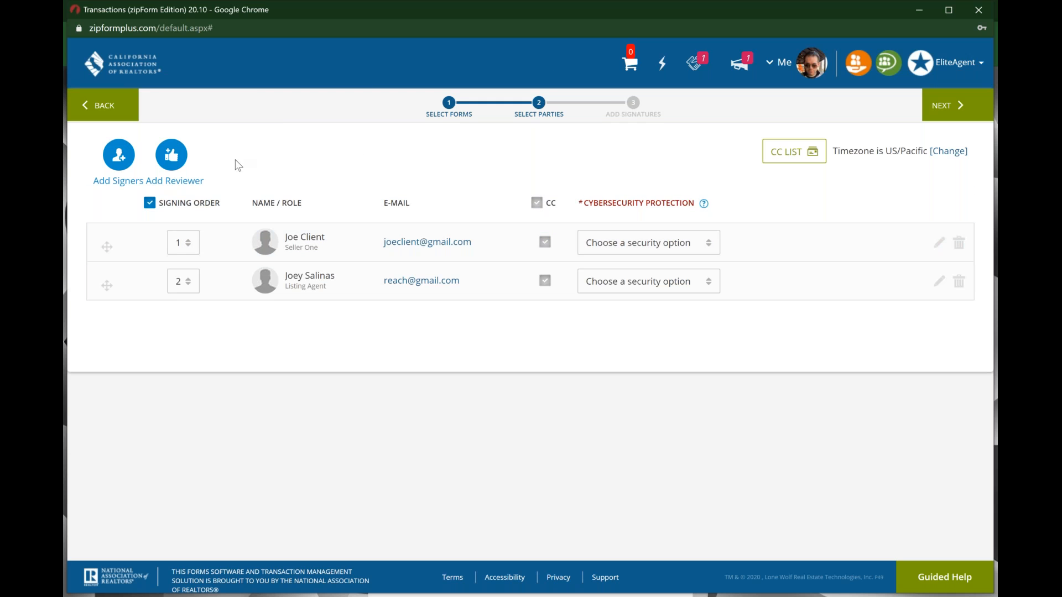
left_click(150, 203)
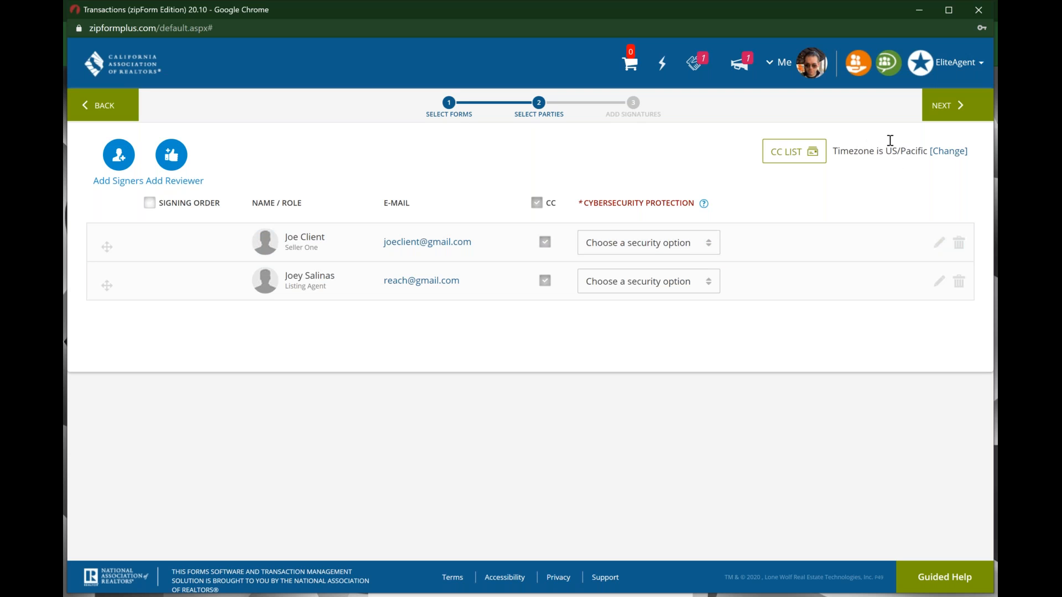
Step: Move past the signers and choose No Thanks for two-factor cybersecurity, reaching Add Signatures
left_click(948, 103)
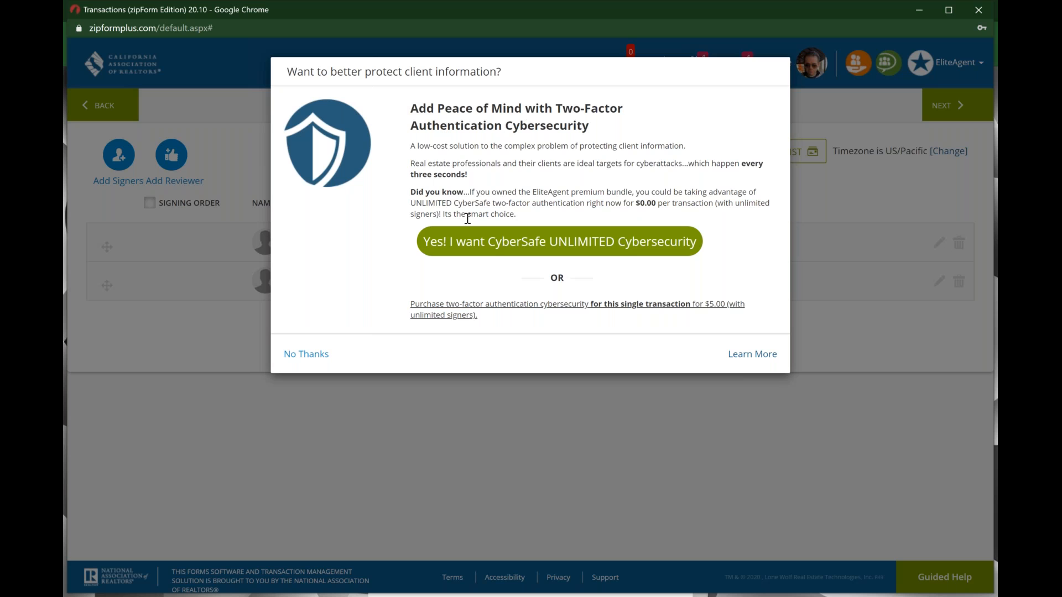
left_click(311, 358)
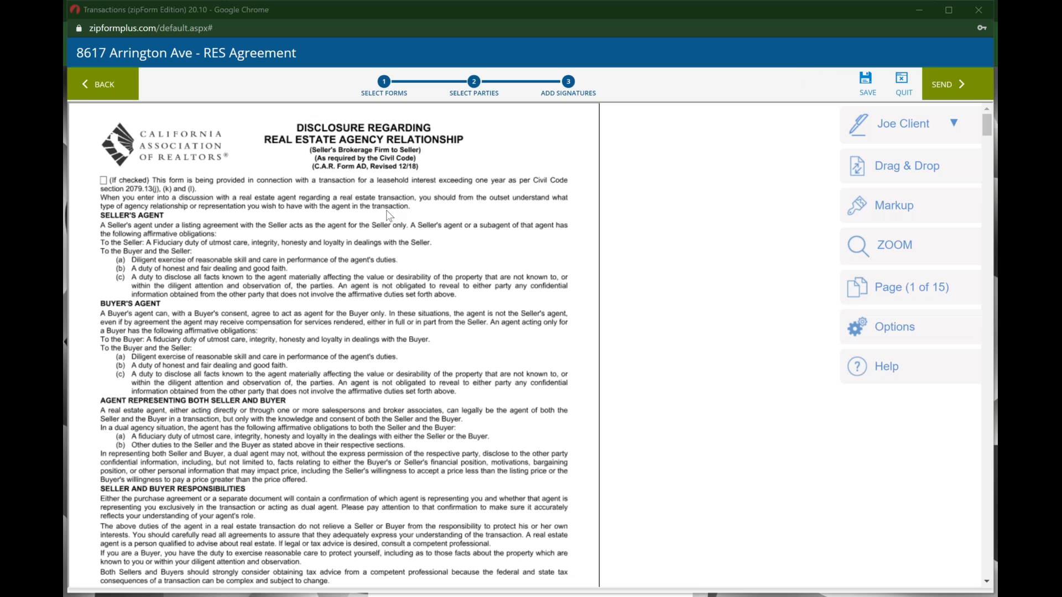
Step: Scroll through the 15-page packet's pre-placed signature fields down to the Test Signature example page
scroll(389, 216, "down", 5)
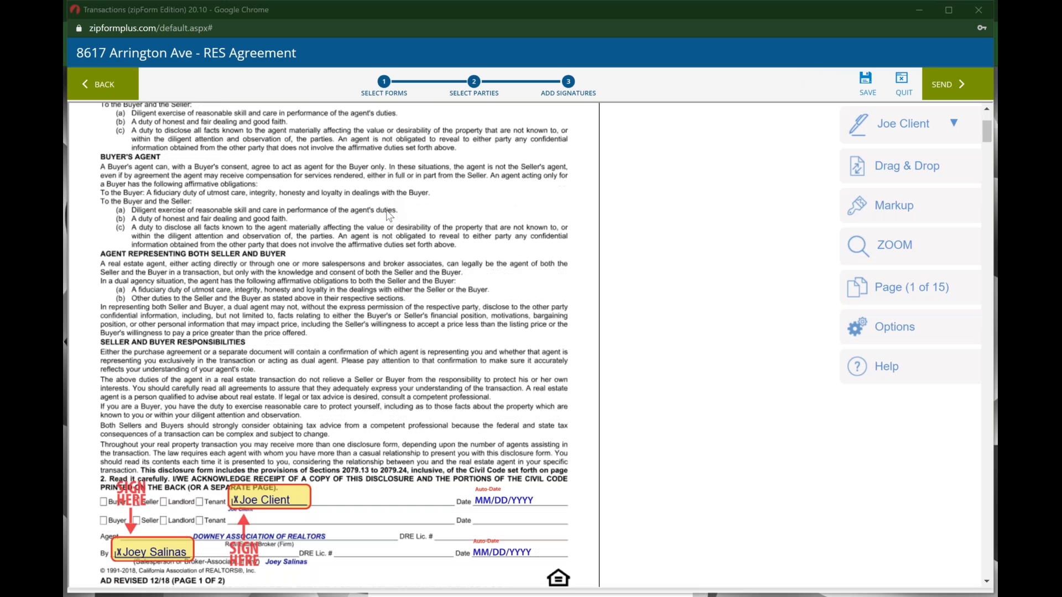
scroll(388, 216, "down", 1)
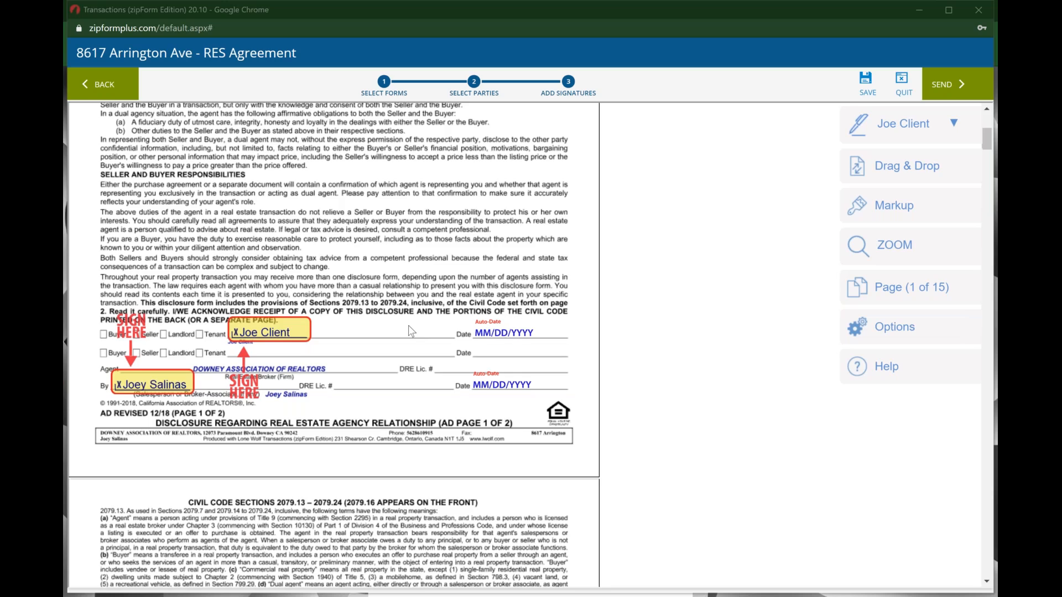
scroll(408, 325, "down", 4)
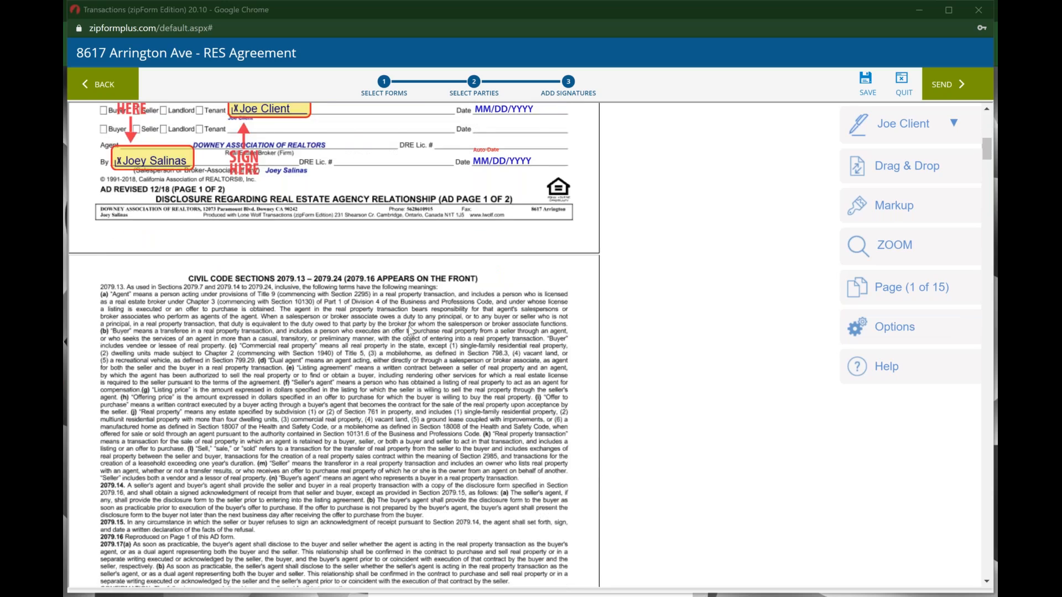
scroll(408, 325, "down", 14)
scroll(409, 330, "down", 10)
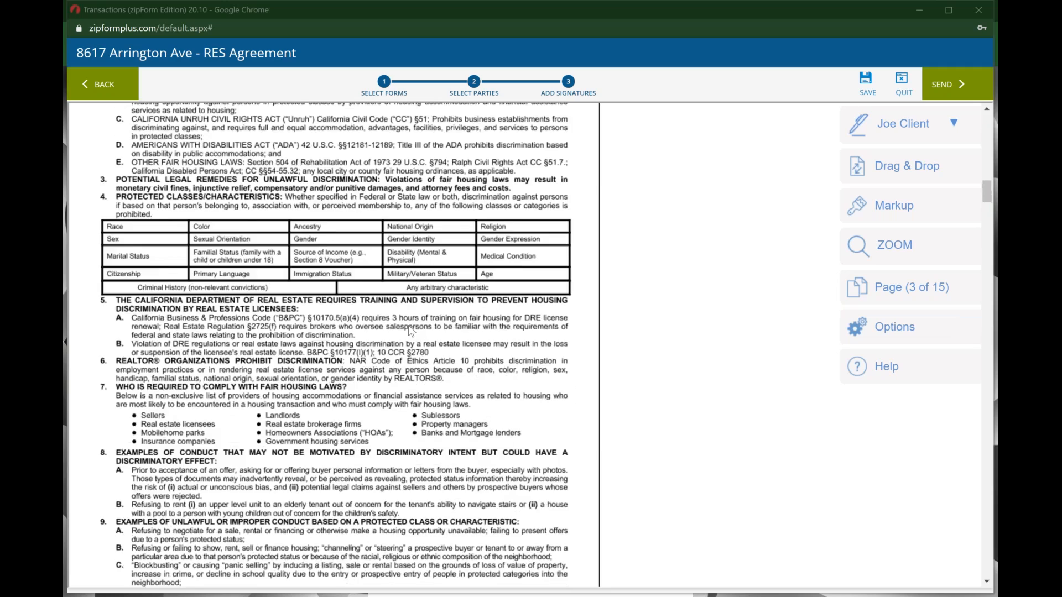
scroll(410, 330, "down", 10)
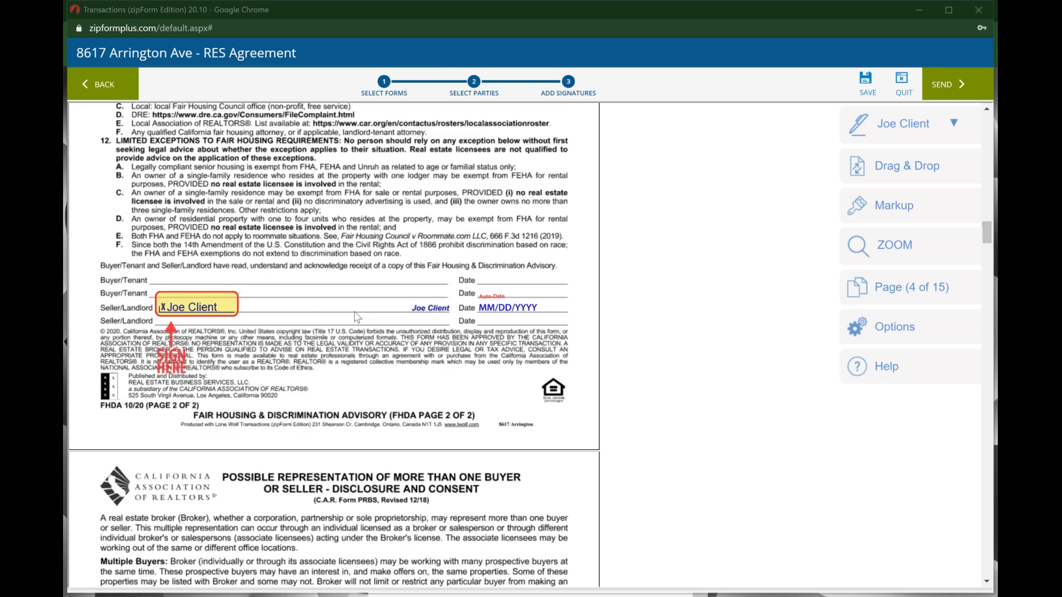
scroll(357, 316, "down", 4)
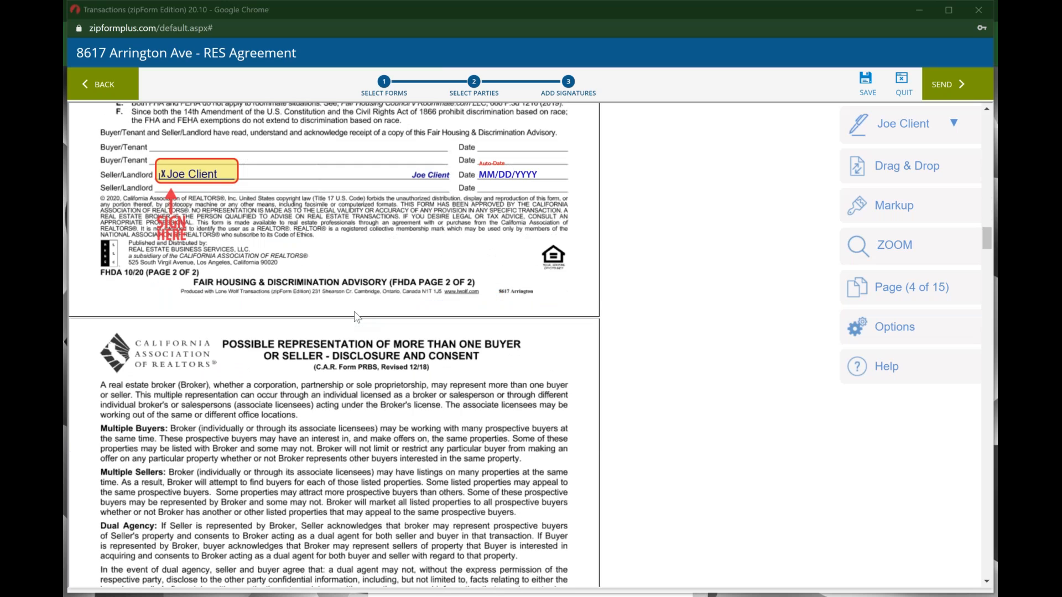
scroll(357, 317, "down", 7)
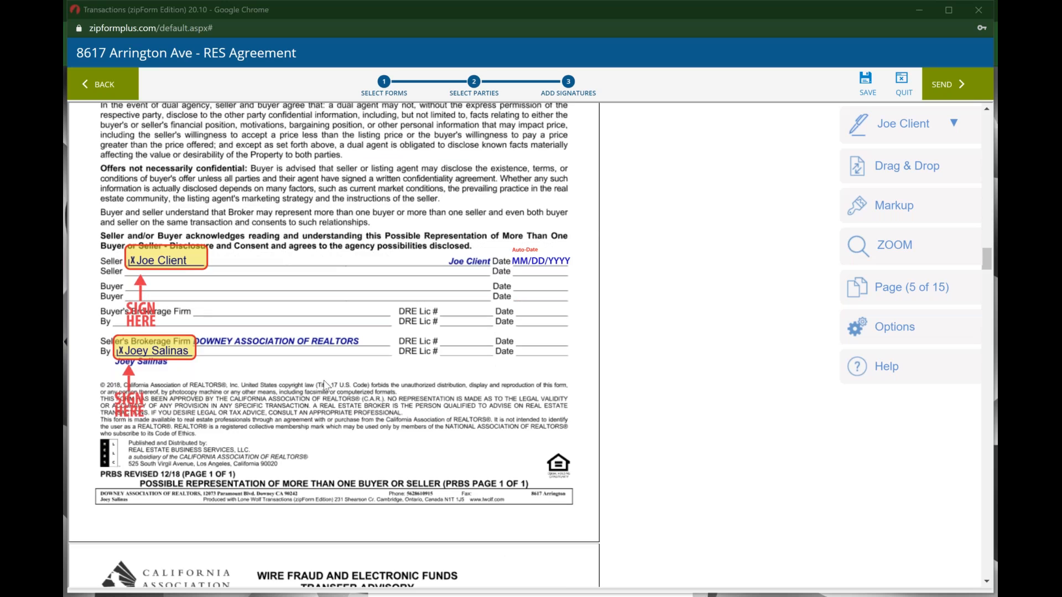
scroll(325, 382, "down", 5)
scroll(325, 385, "down", 12)
scroll(344, 354, "down", 8)
scroll(345, 358, "down", 10)
scroll(345, 360, "down", 13)
scroll(344, 354, "down", 14)
scroll(347, 360, "down", 14)
scroll(344, 358, "down", 12)
scroll(347, 359, "down", 15)
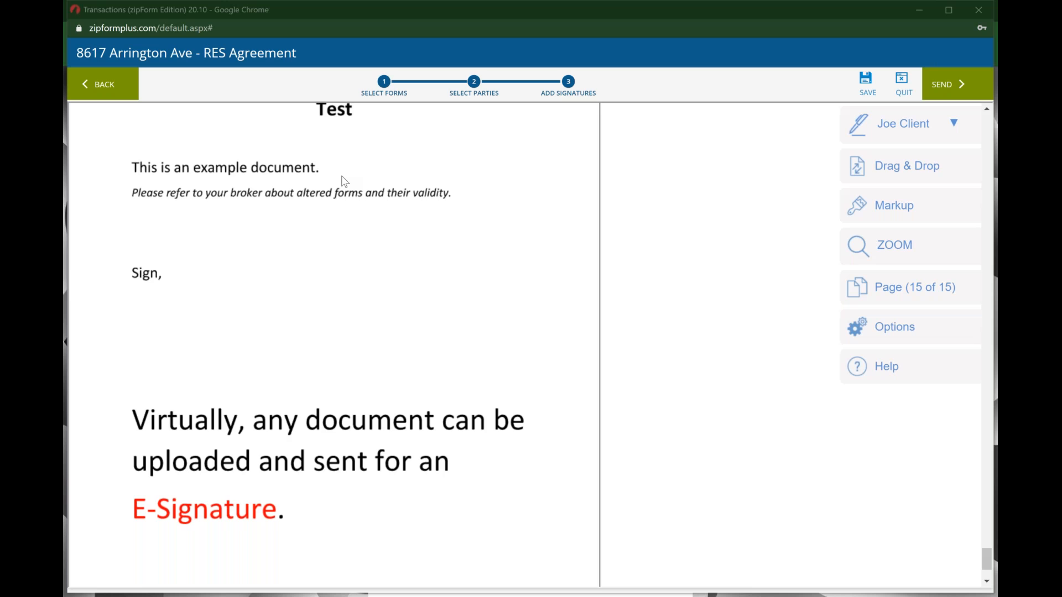
Step: Place an enlarged SIGN HERE field for Seller One beside 'Sign,', flipped vertically so its arrow points up
scroll(344, 181, "up", 1)
scroll(343, 181, "down", 1)
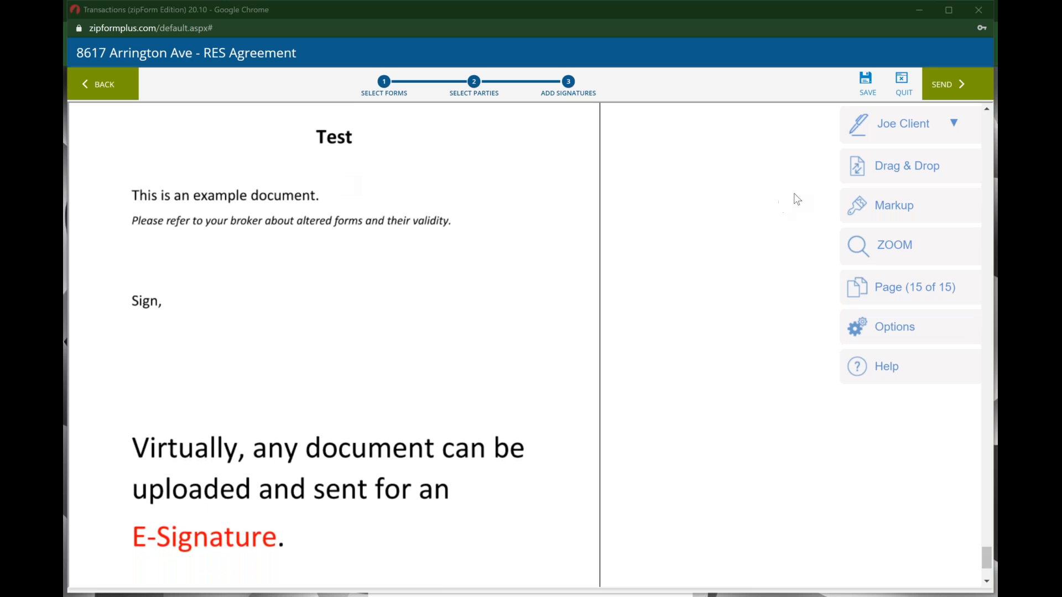
left_click(930, 131)
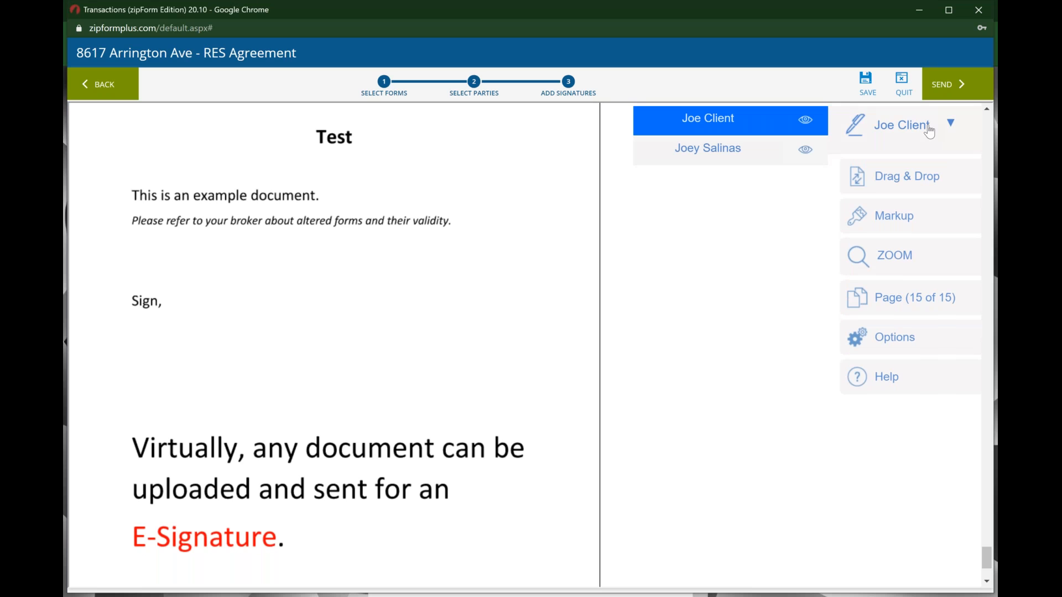
left_click(734, 123)
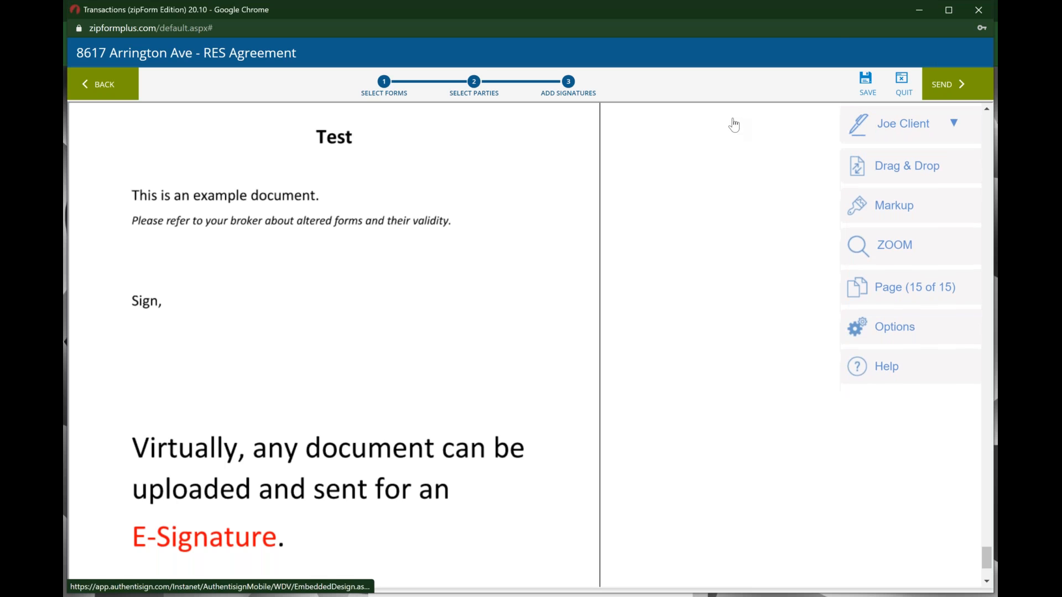
left_click(903, 168)
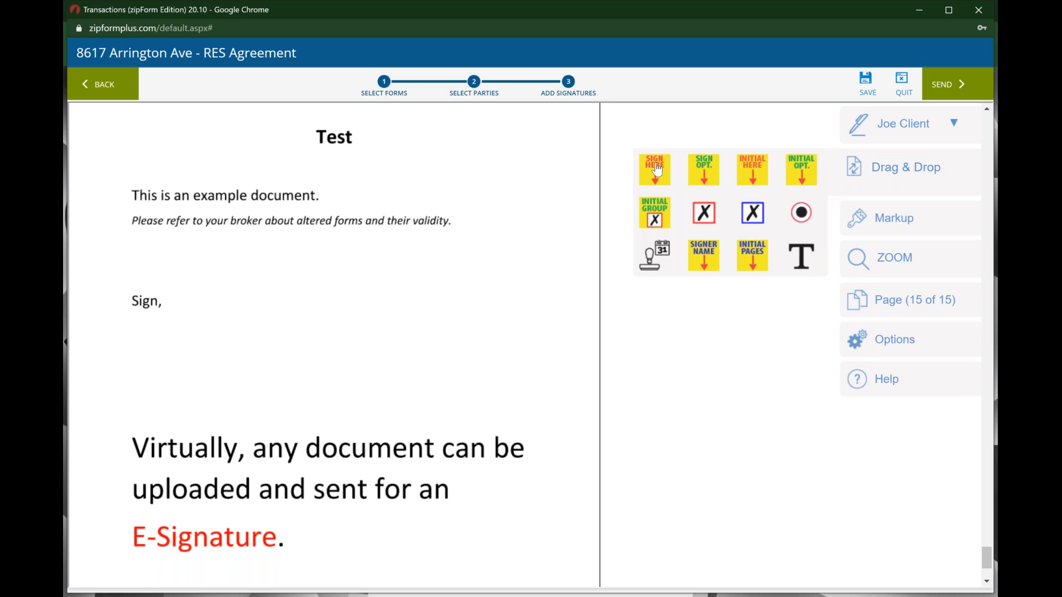
left_click_drag(657, 171, 486, 252)
left_click_drag(371, 272, 236, 288)
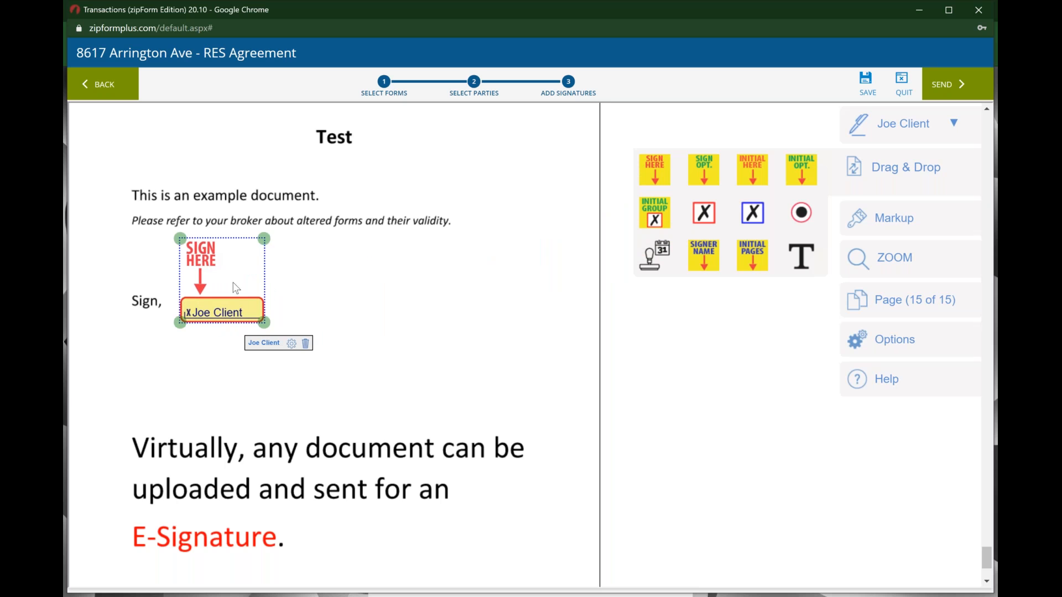
left_click_drag(266, 322, 286, 344)
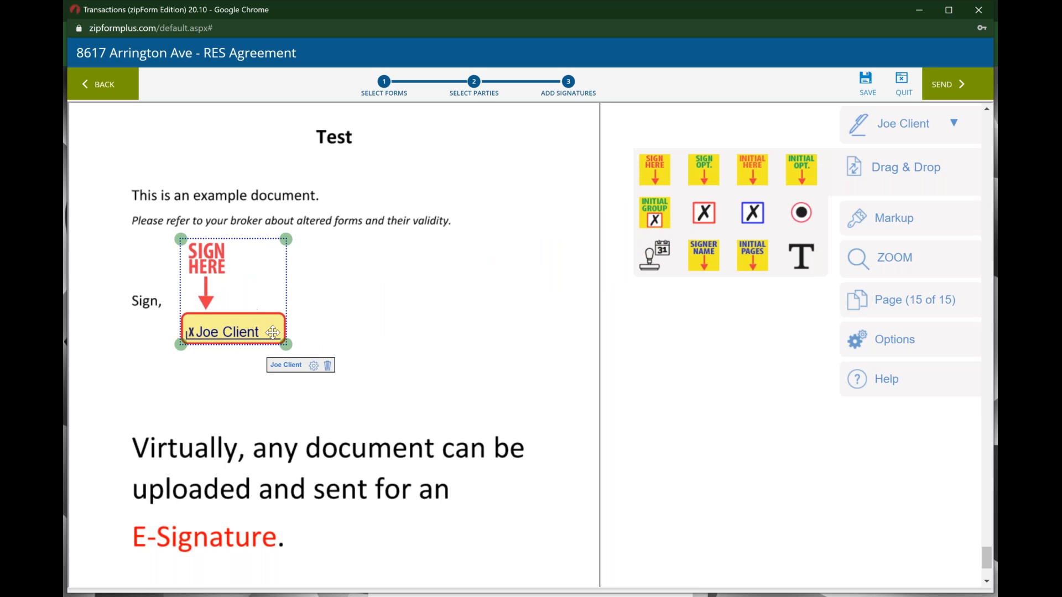
left_click(315, 371)
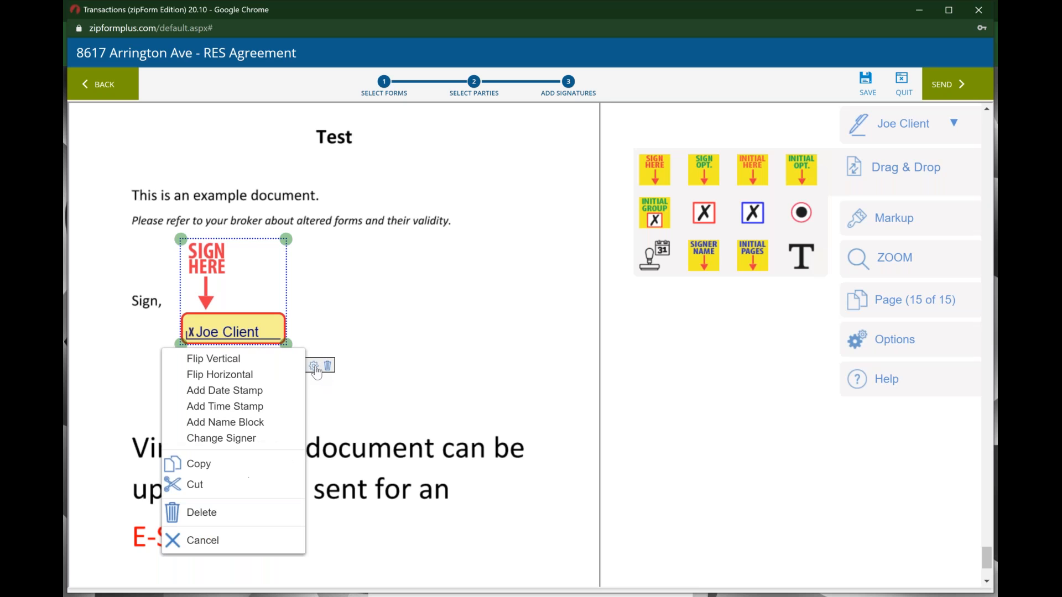
left_click(264, 364)
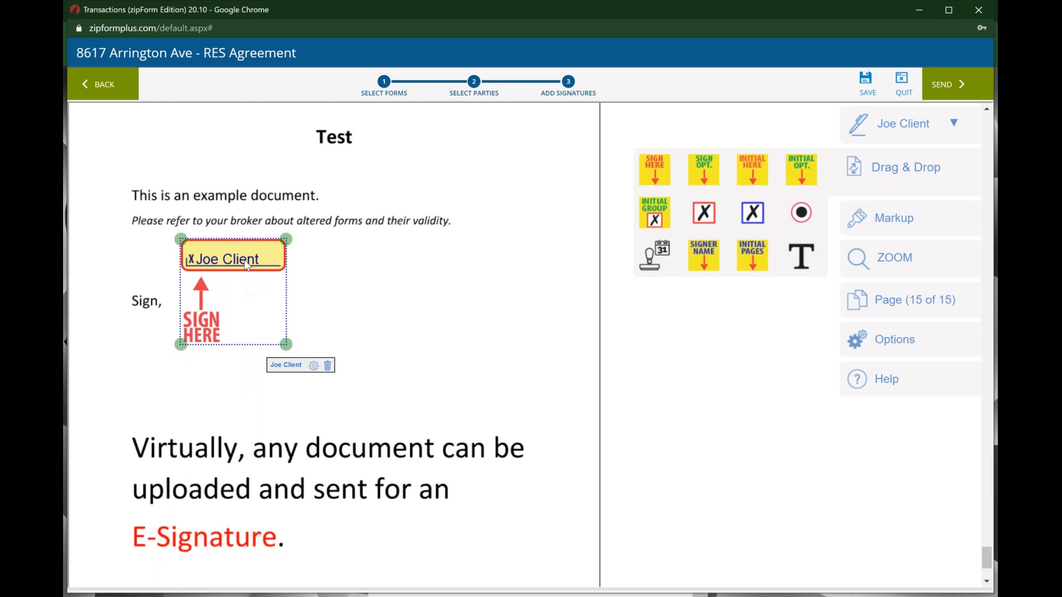
left_click_drag(247, 265, 241, 306)
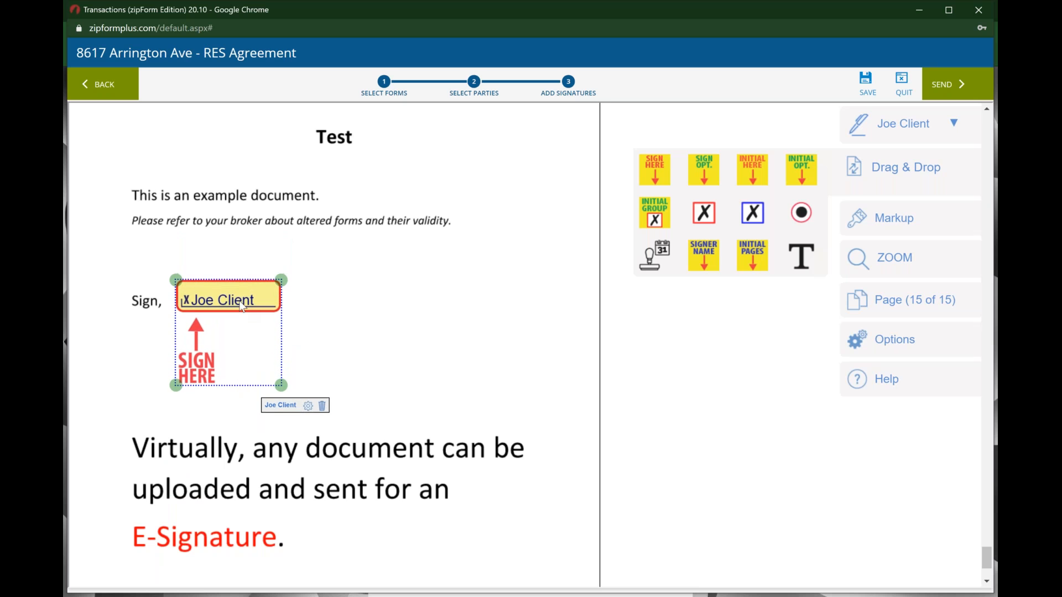
Step: Add automatic time and date stamps to the signature field, with the date above the time
left_click(308, 407)
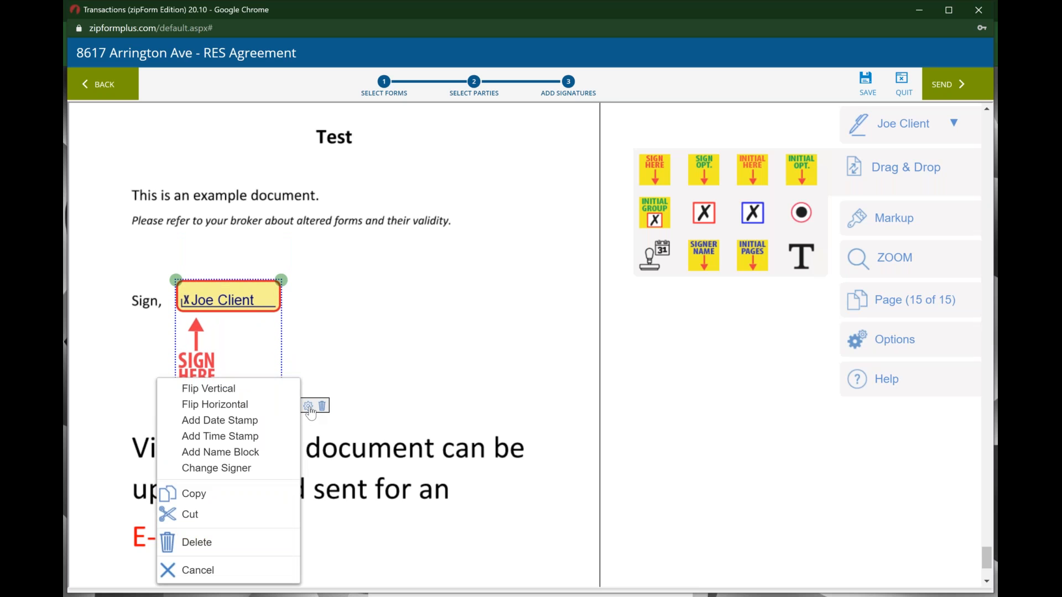
left_click(268, 443)
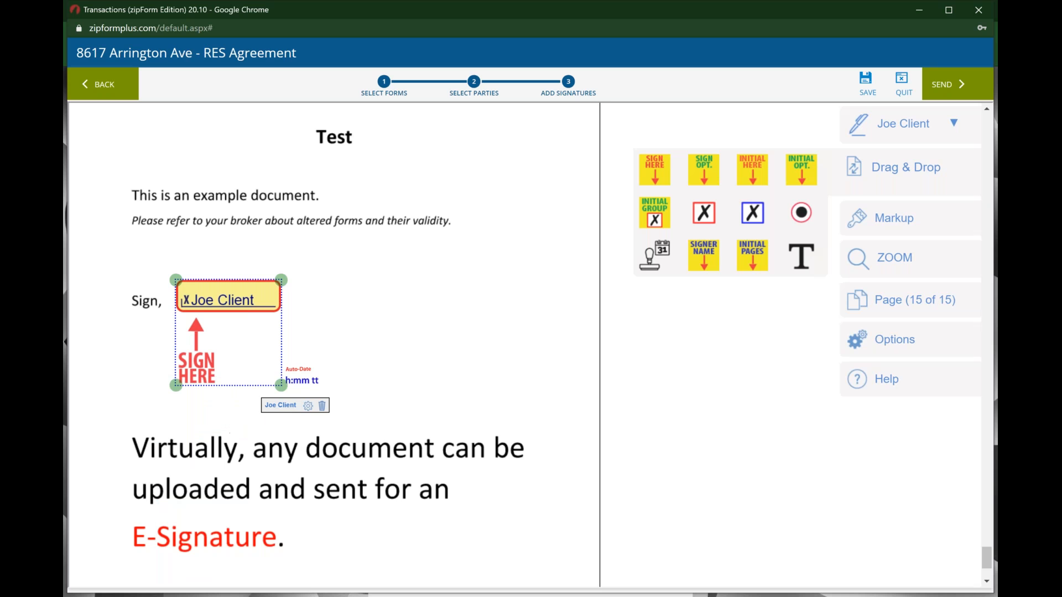
left_click(308, 407)
left_click(273, 420)
mouse_move(333, 382)
left_mouse_down()
mouse_move(365, 360)
mouse_move(334, 339)
left_mouse_up()
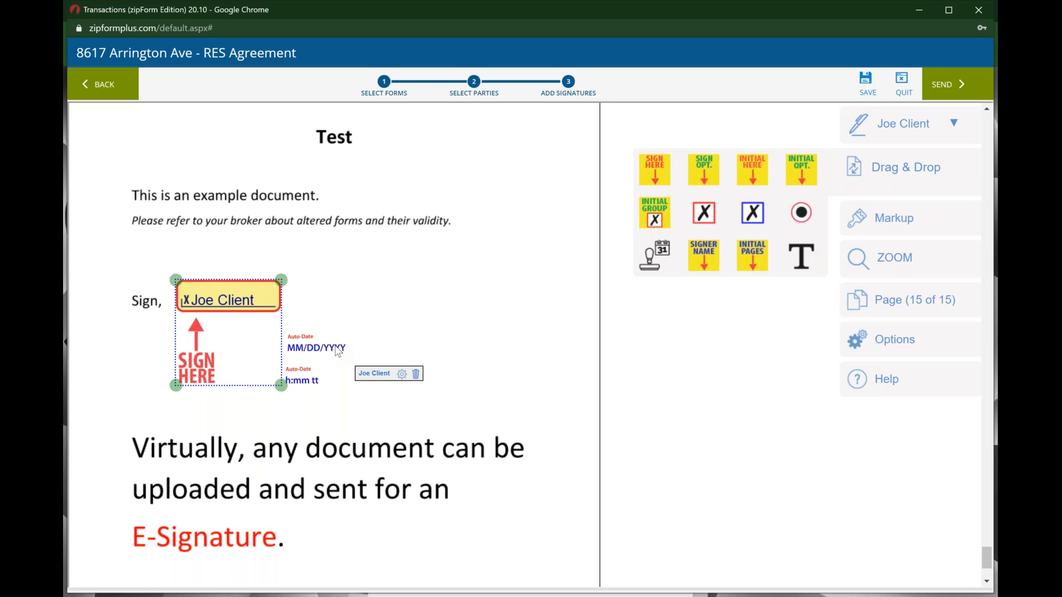
left_click(338, 423)
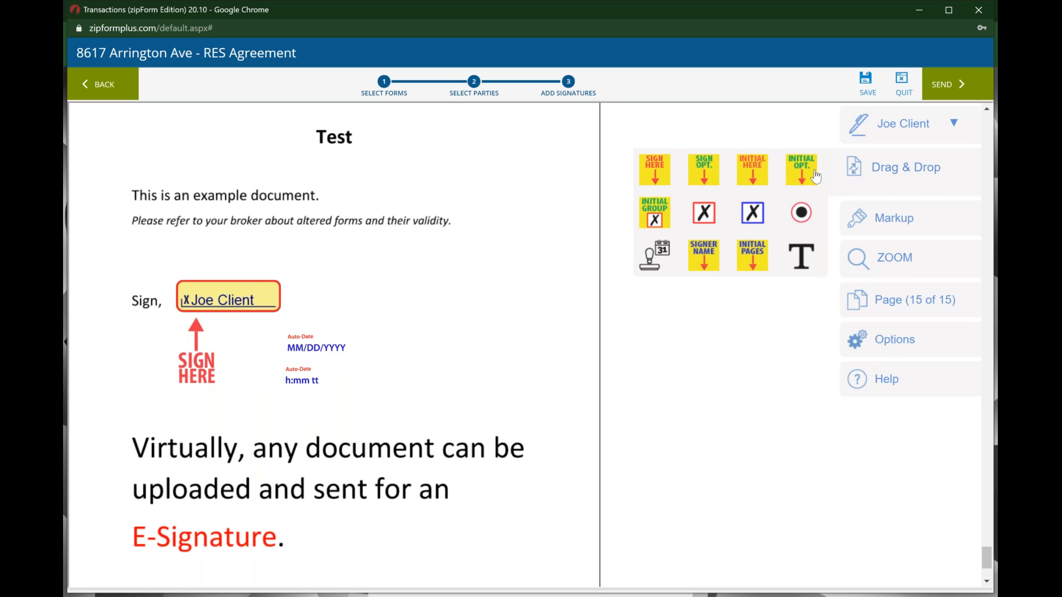
Step: Add a slightly enlarged INITIAL OPT field to the right of the signature
left_click_drag(815, 177, 441, 308)
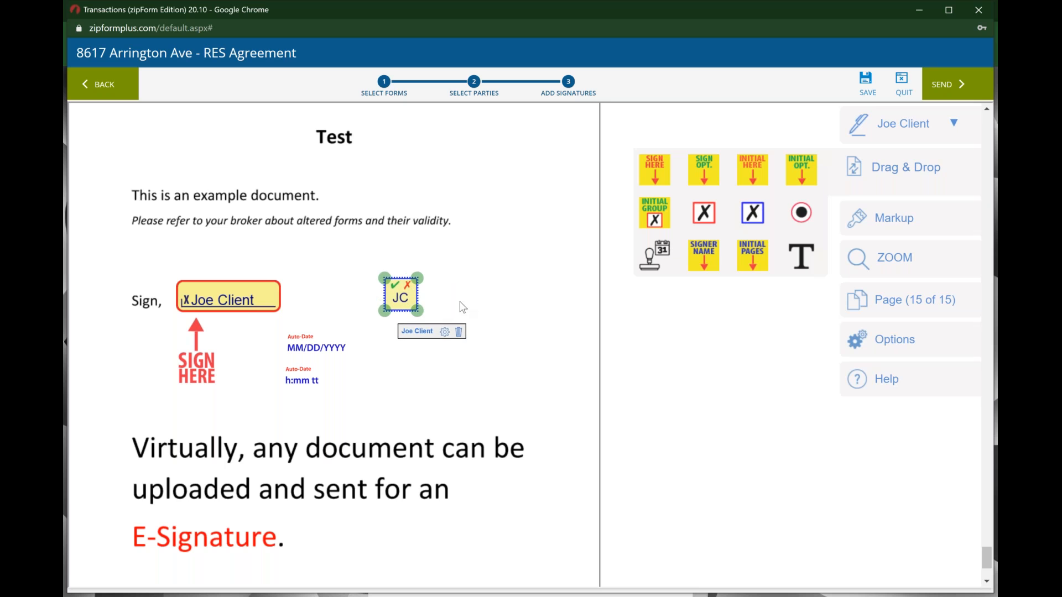
left_click(465, 307)
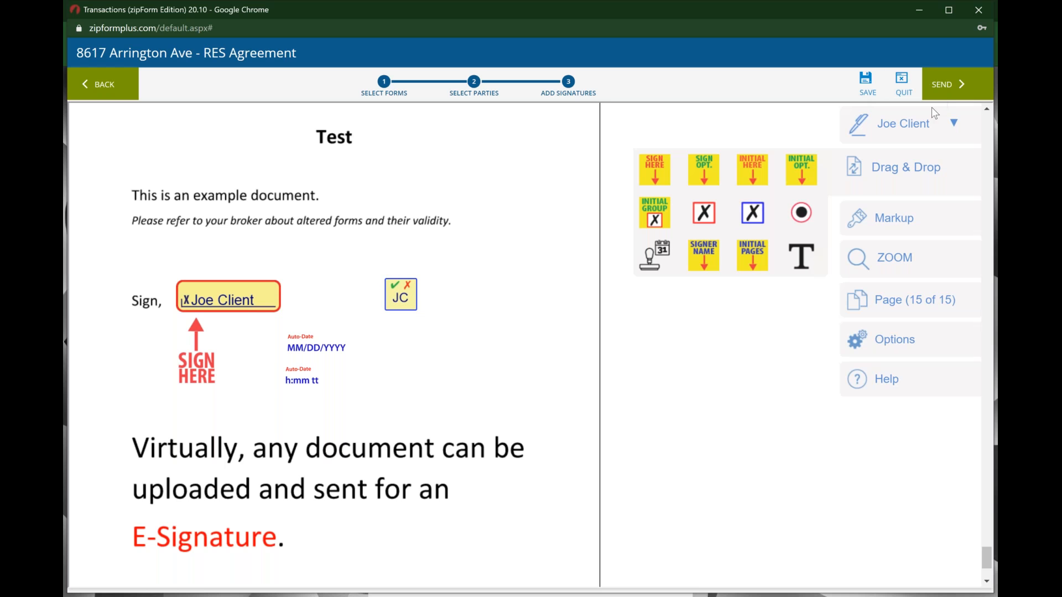
left_click(914, 122)
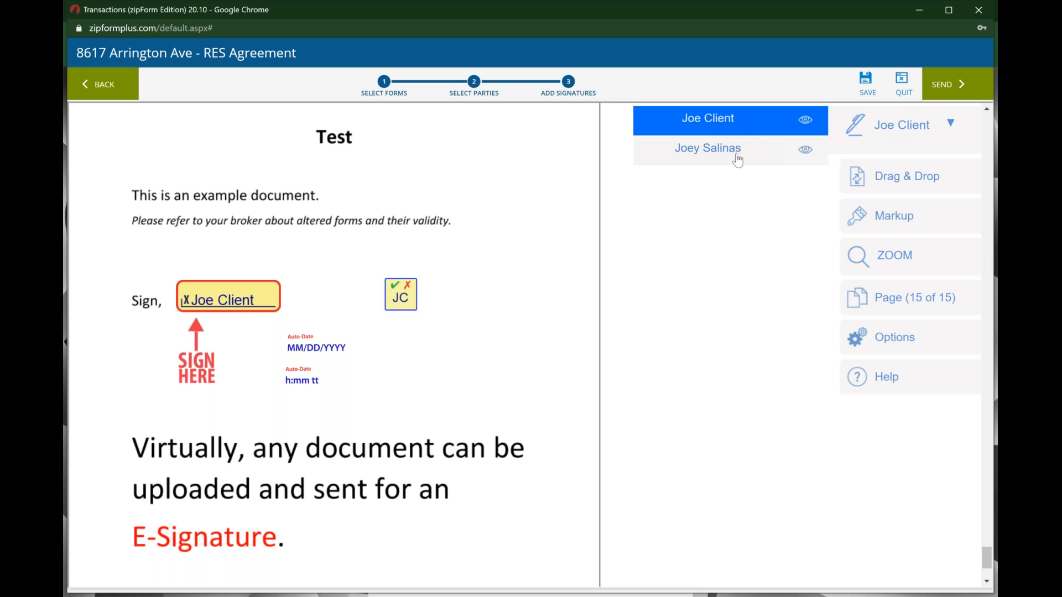
left_click(876, 123)
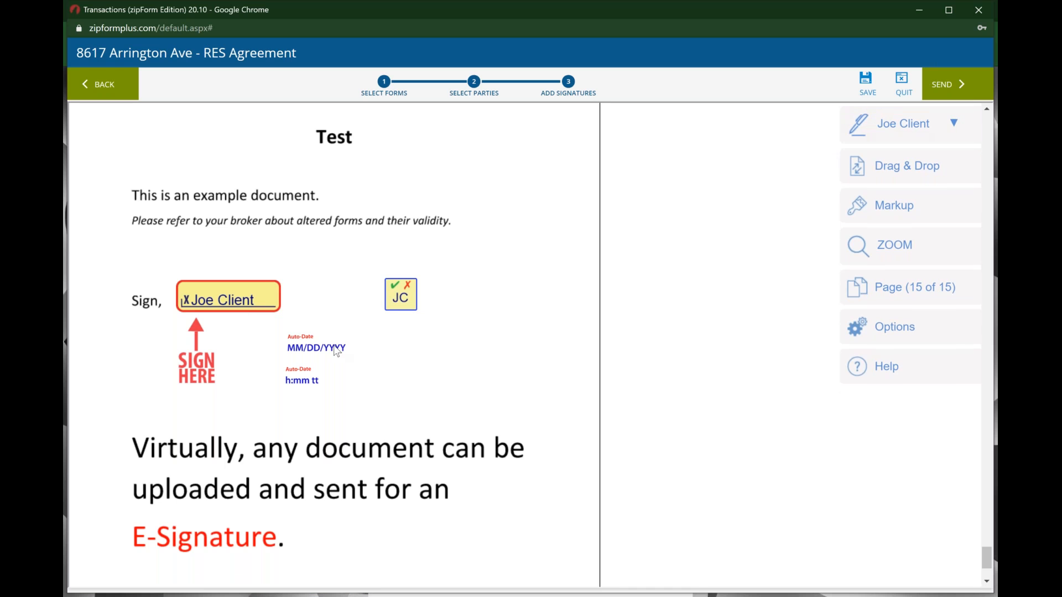
Step: Scroll back up through the packet to page 5 to review the placed signature and initial fields
scroll(338, 374, "down", 1)
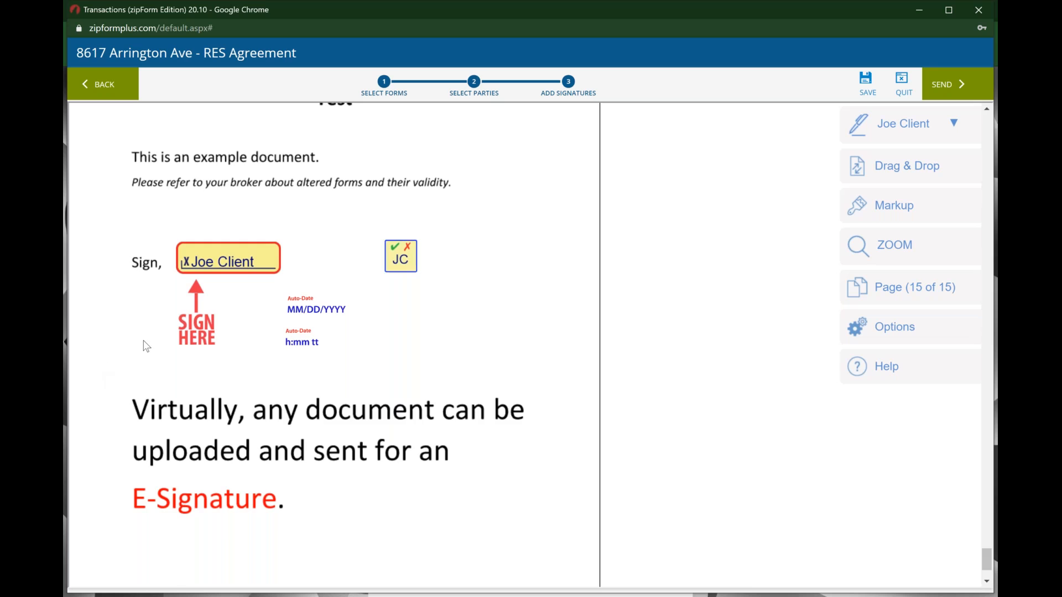
scroll(145, 343, "up", 1)
scroll(334, 342, "up", 12)
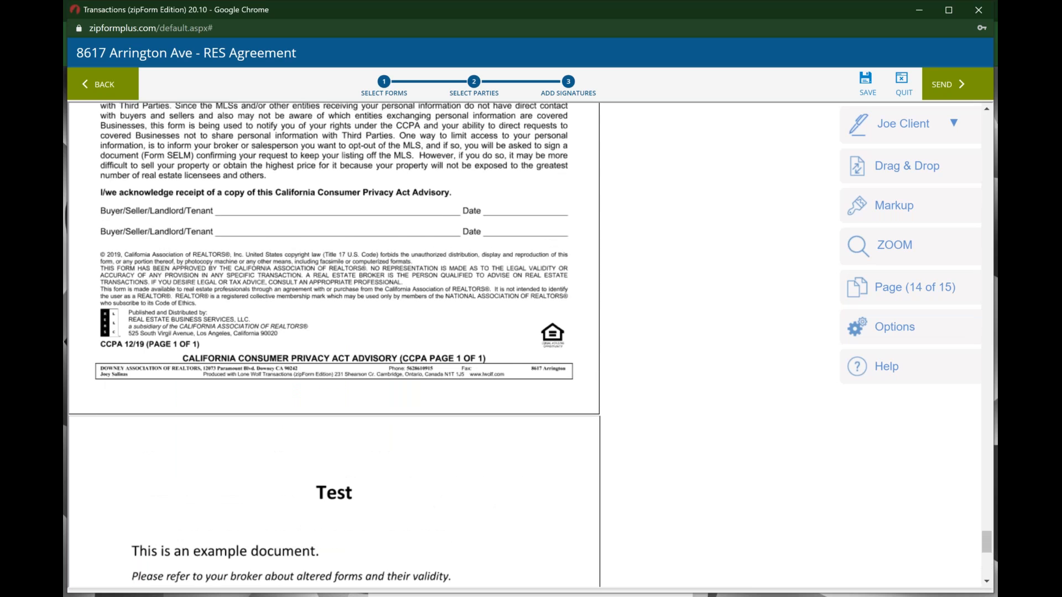
scroll(334, 343, "up", 20)
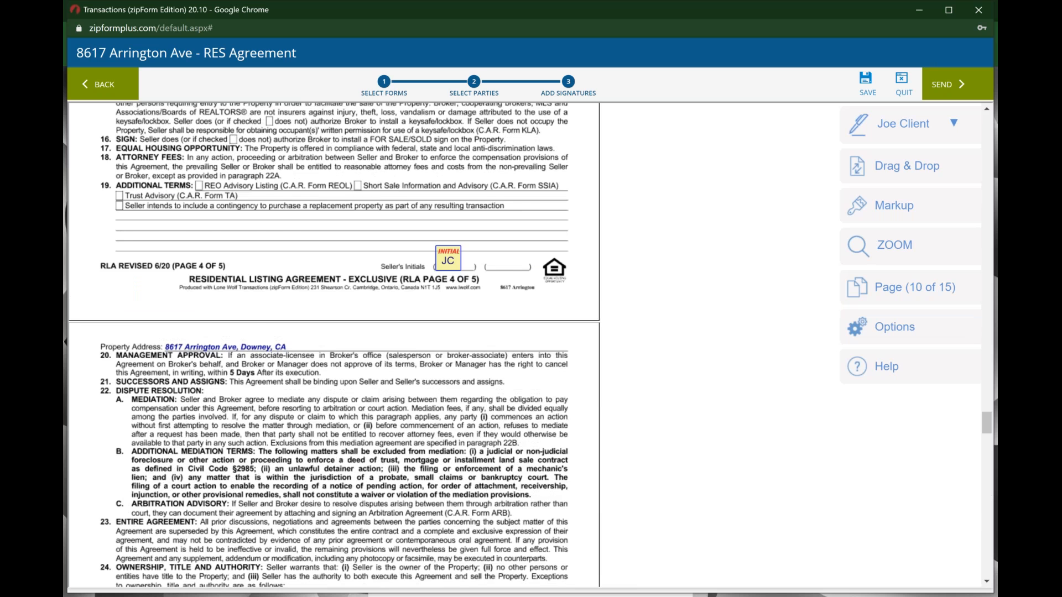
scroll(334, 343, "up", 20)
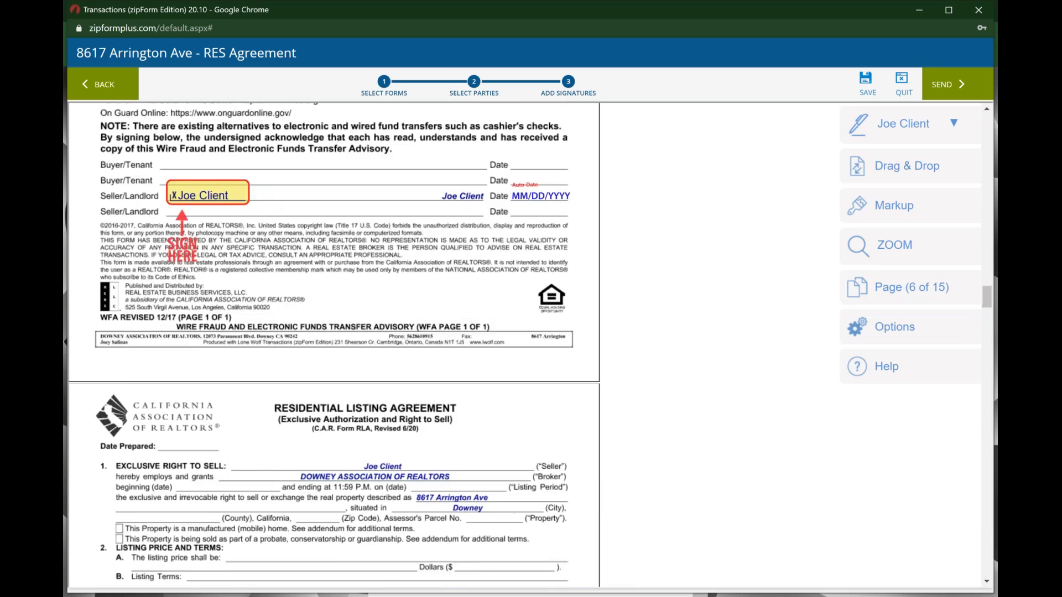
scroll(334, 343, "up", 5)
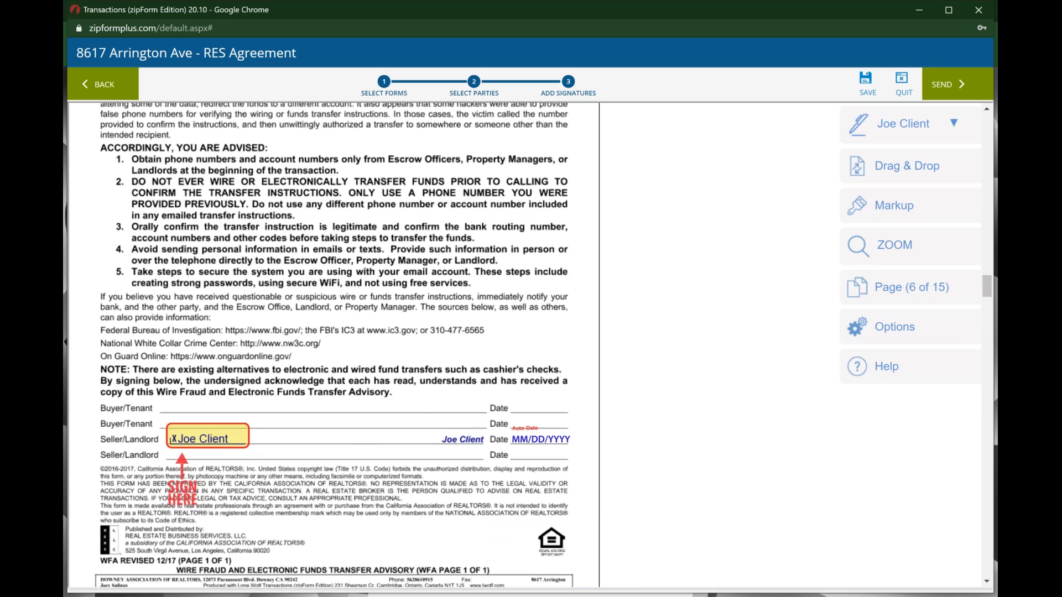
scroll(334, 343, "down", 20)
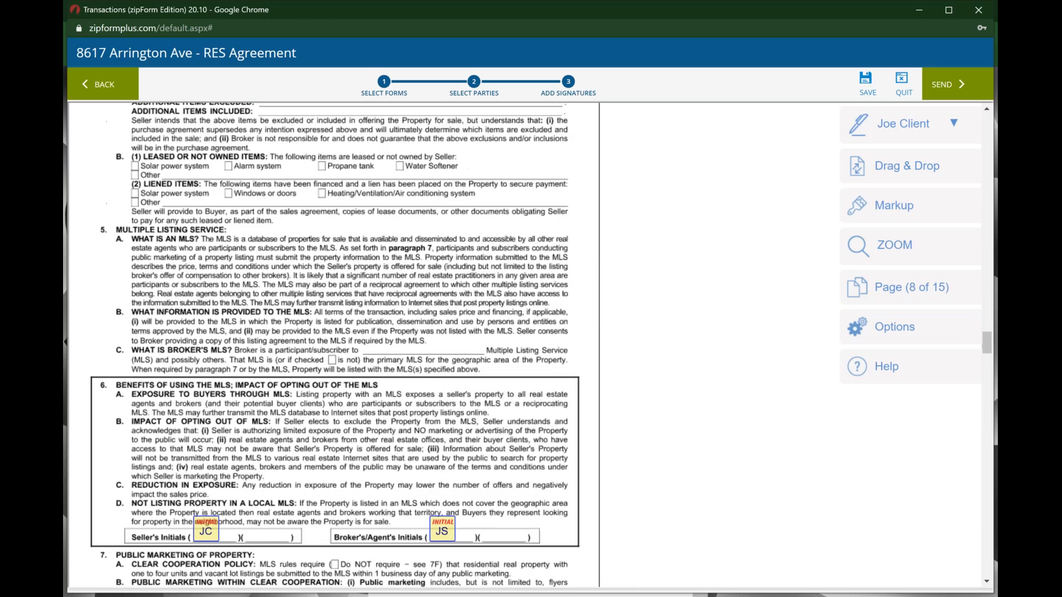
scroll(334, 342, "up", 20)
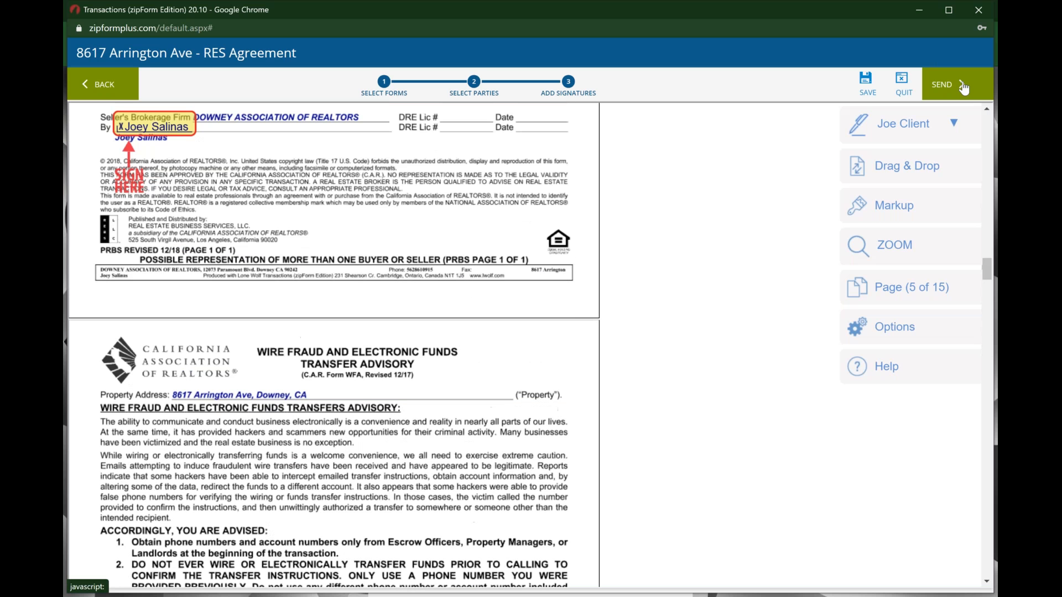
Step: Send the RES Agreement signing invitations to both signers from the Finalize Signing Setup dialog
left_click(964, 86)
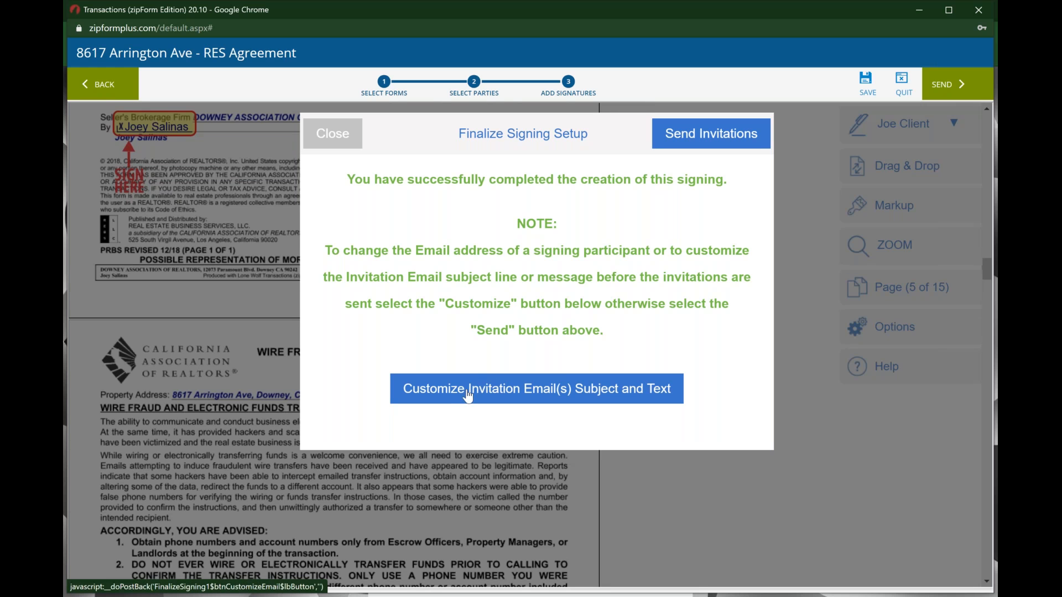
left_click(699, 138)
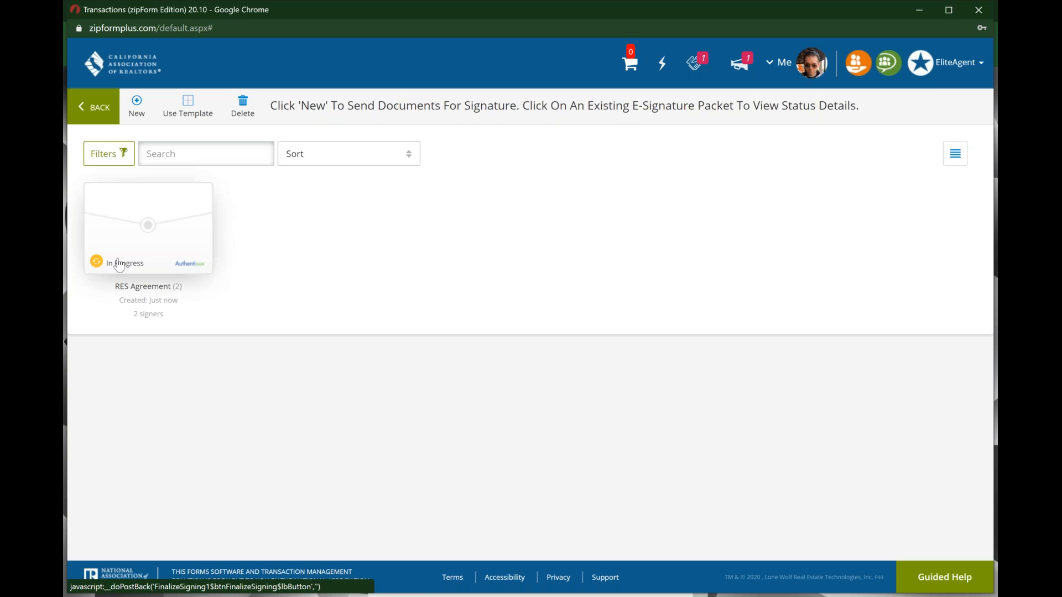
Step: Open the RES Agreement packet's signing status to review its signers
left_click(138, 288)
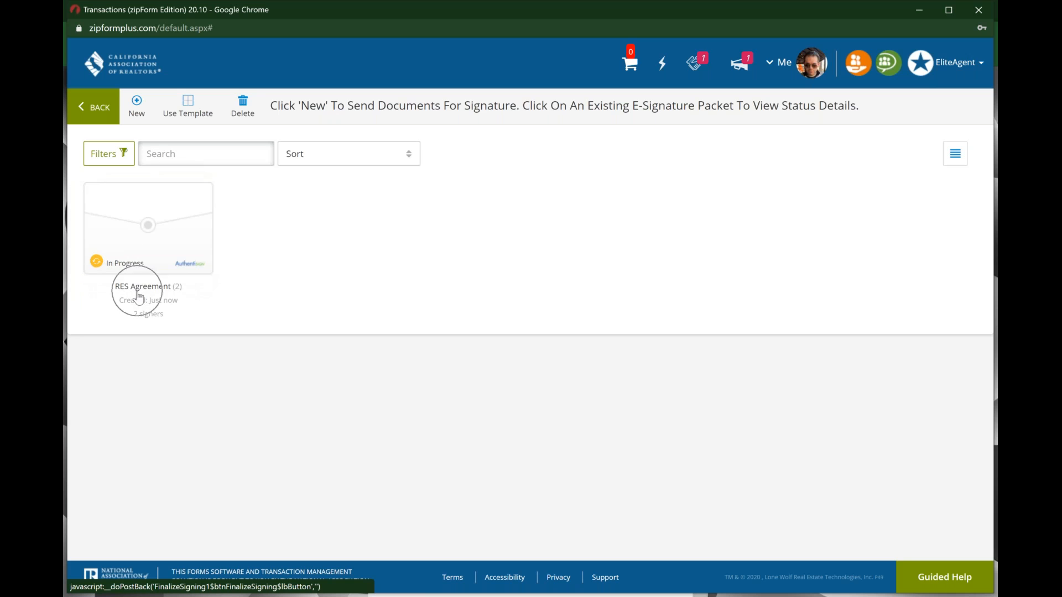
left_click(153, 244)
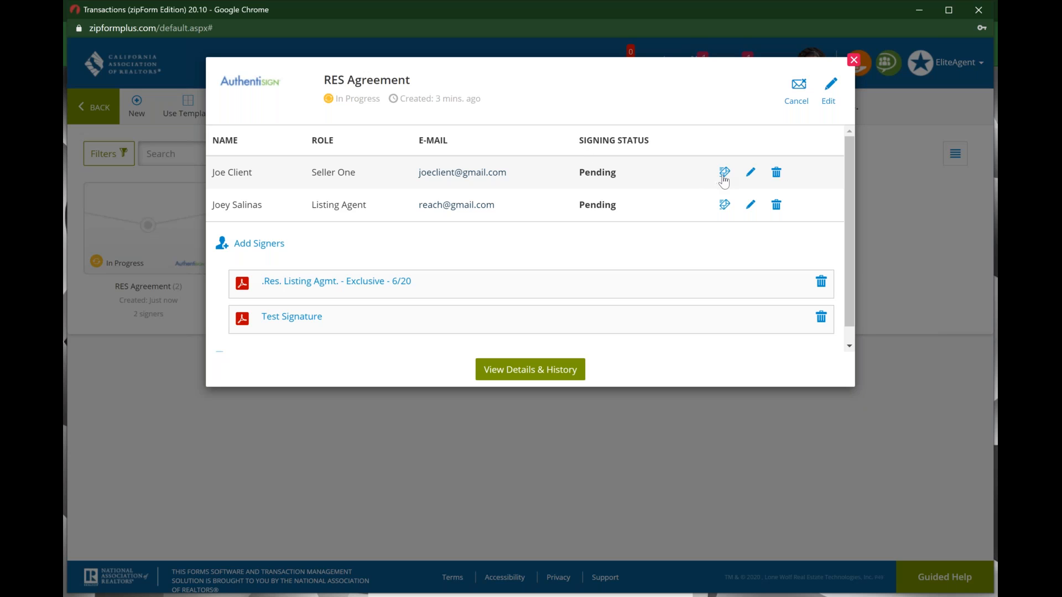
key("ctrl")
key("ctrl")
scroll(379, 297, "down", 1)
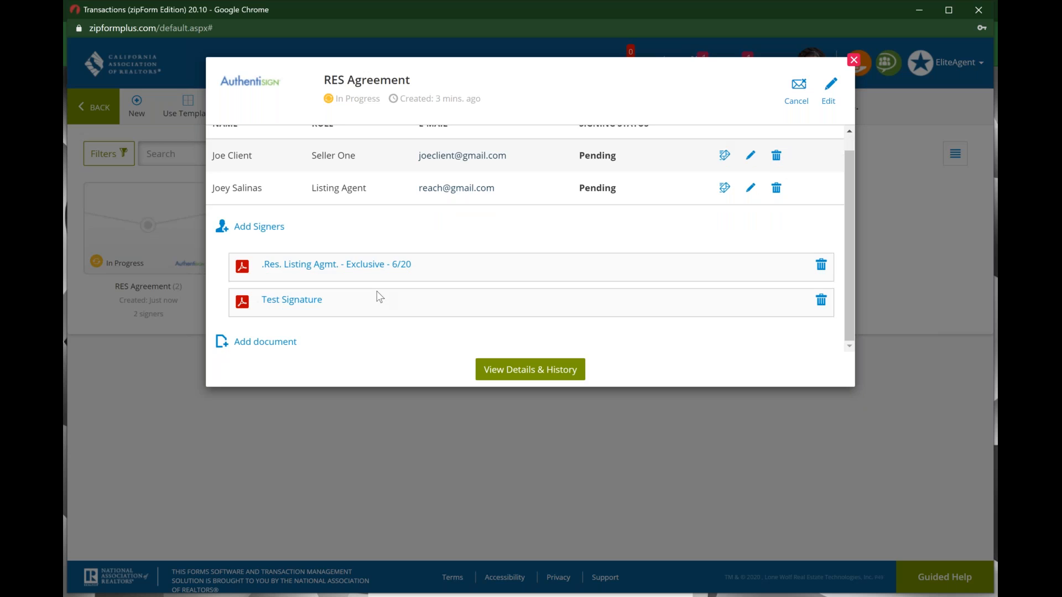
scroll(379, 297, "up", 1)
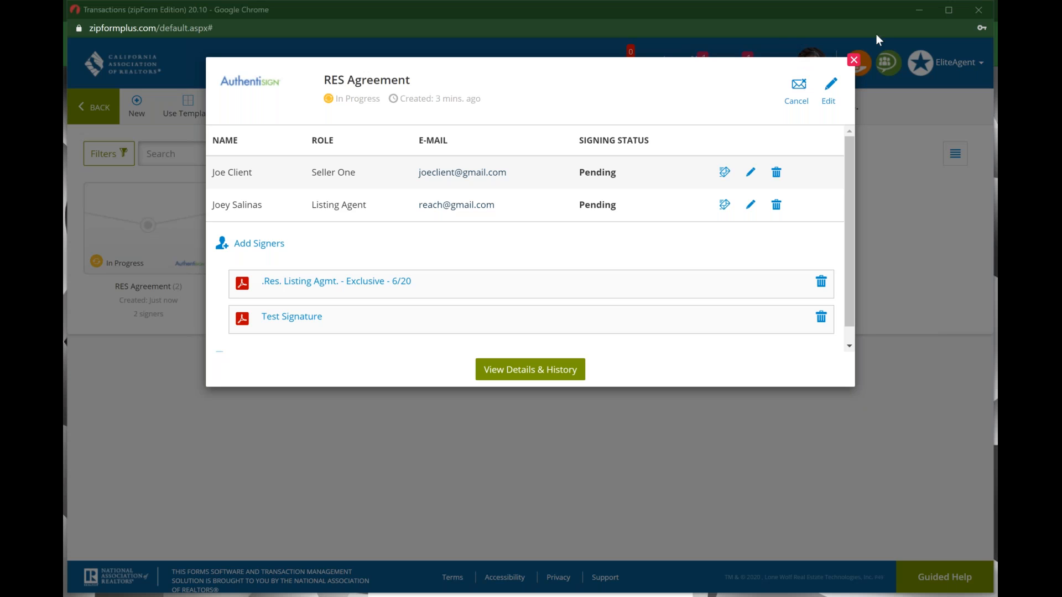
Step: Cancel the RES Agreement packet, confirm with Yes, and close the status window
left_click(799, 89)
key("ctrl")
left_click(799, 89)
left_click(643, 158)
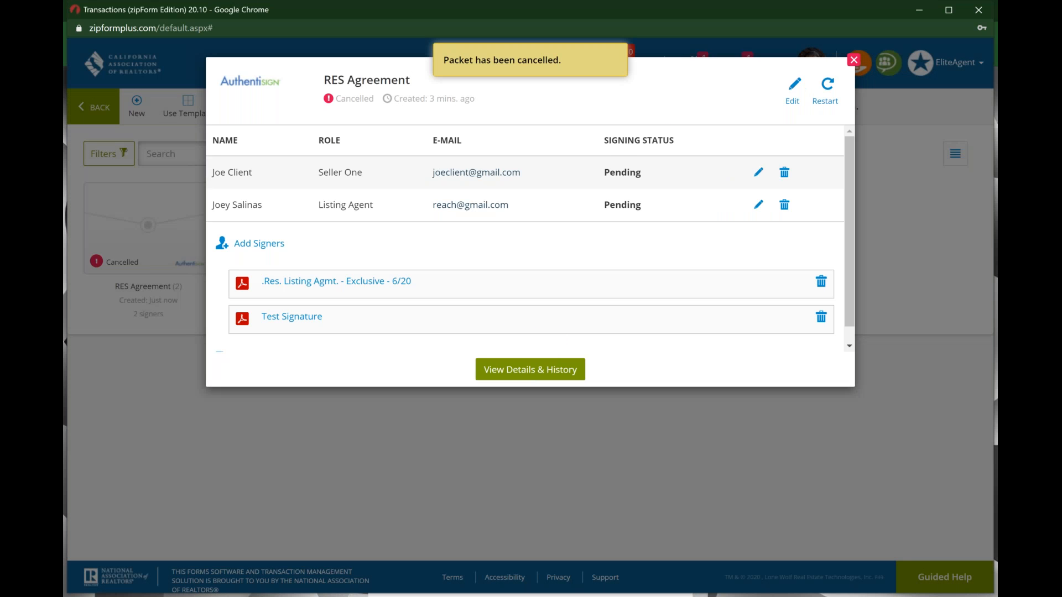
left_click(830, 91)
left_click(800, 96)
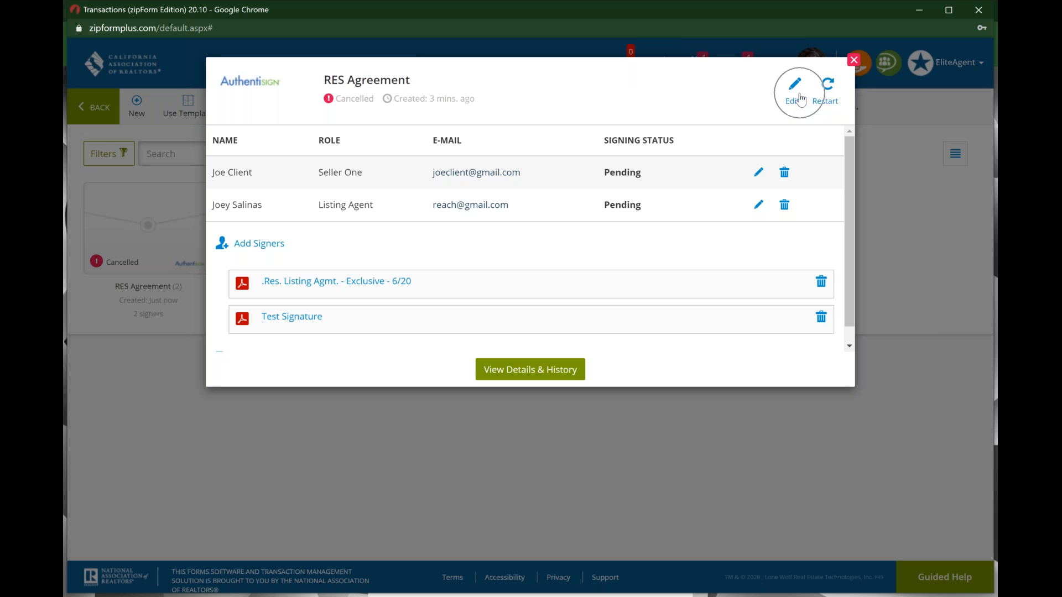
left_click(853, 61)
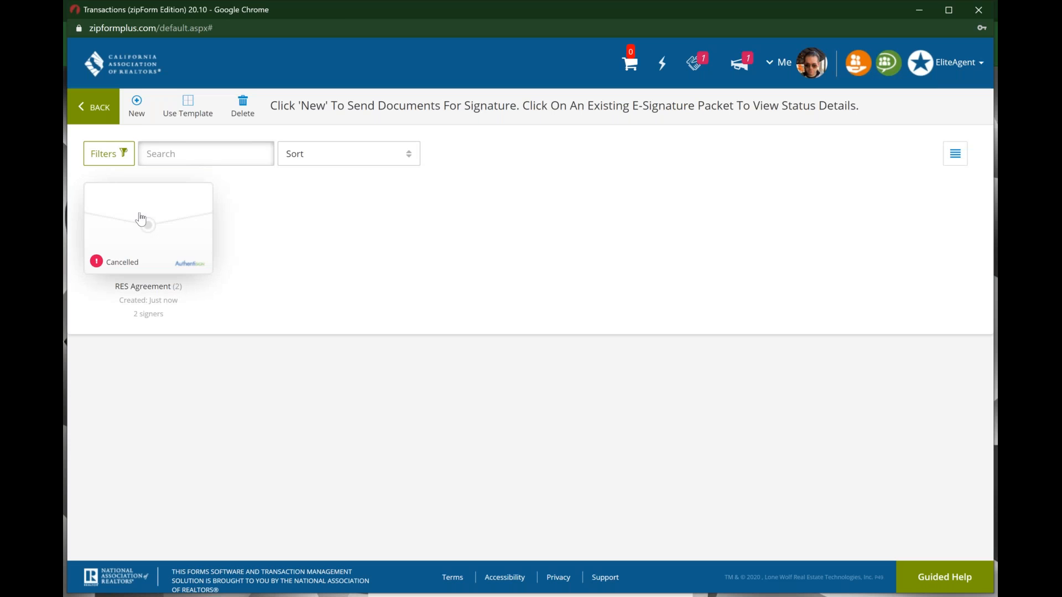
left_click(101, 105)
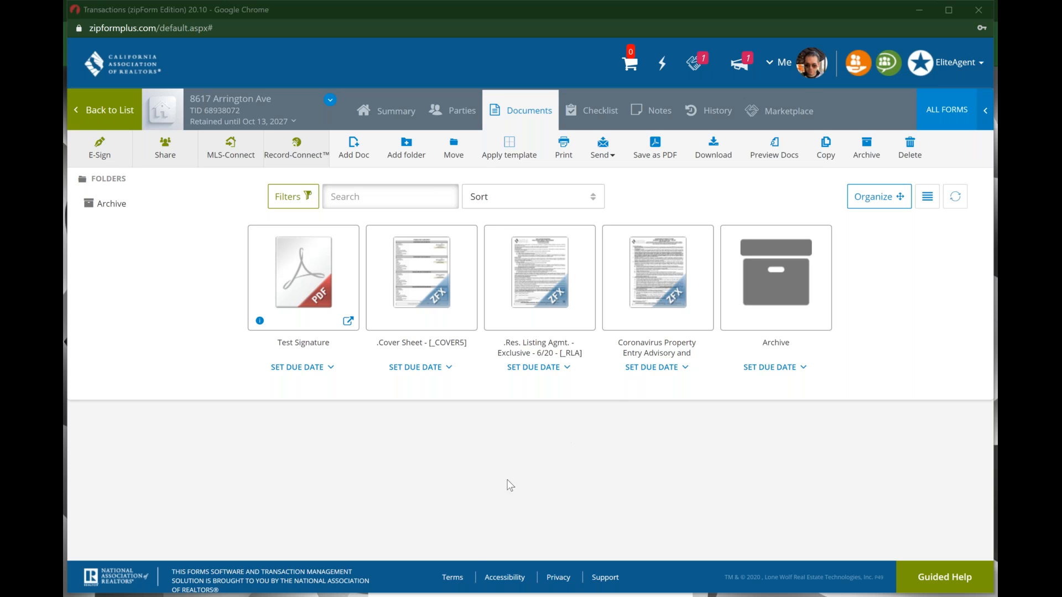
mouse_move(474, 595)
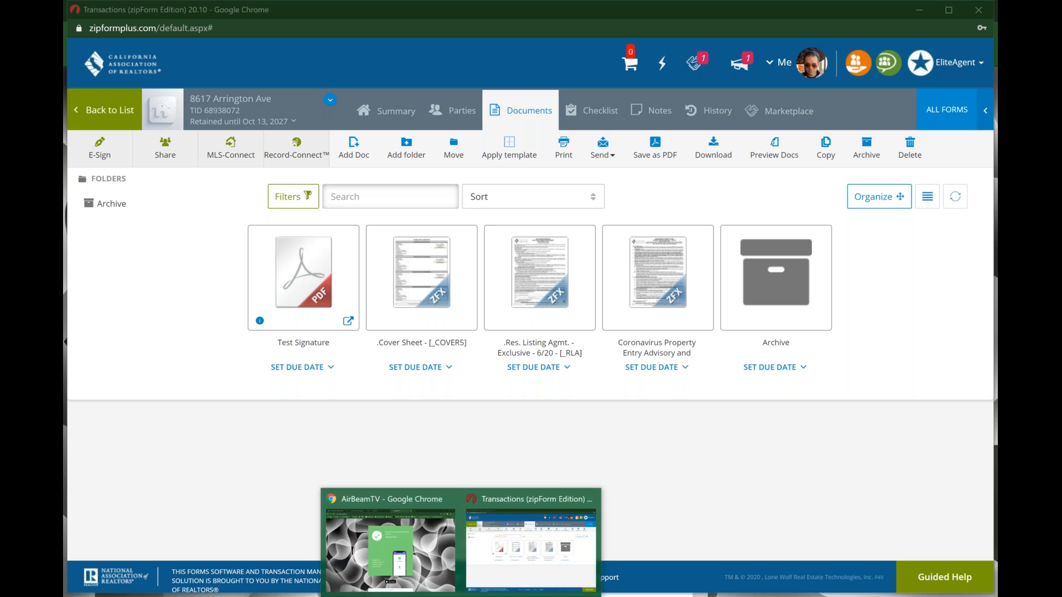
left_click(429, 560)
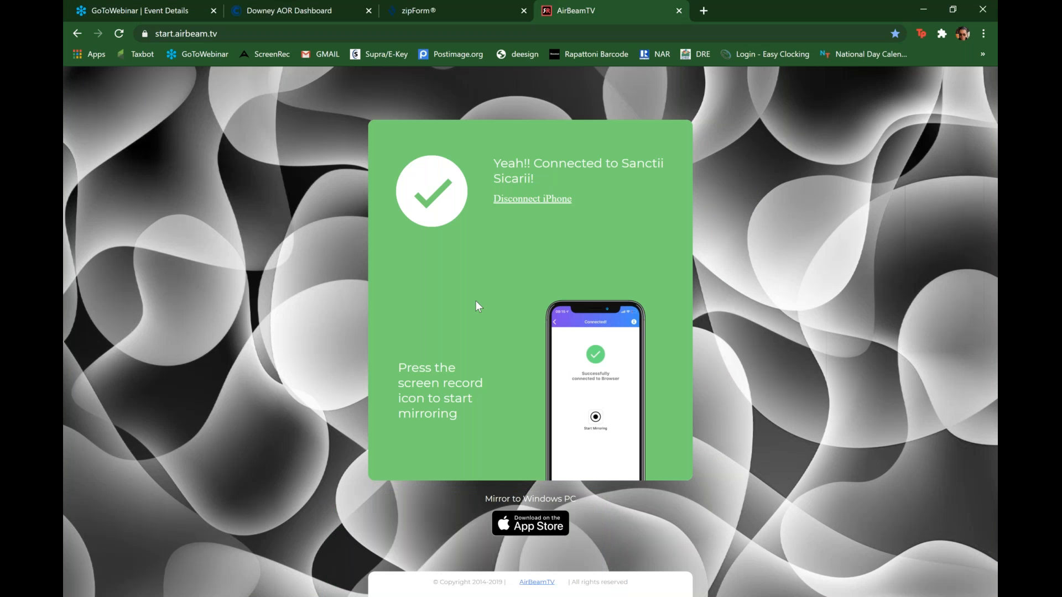